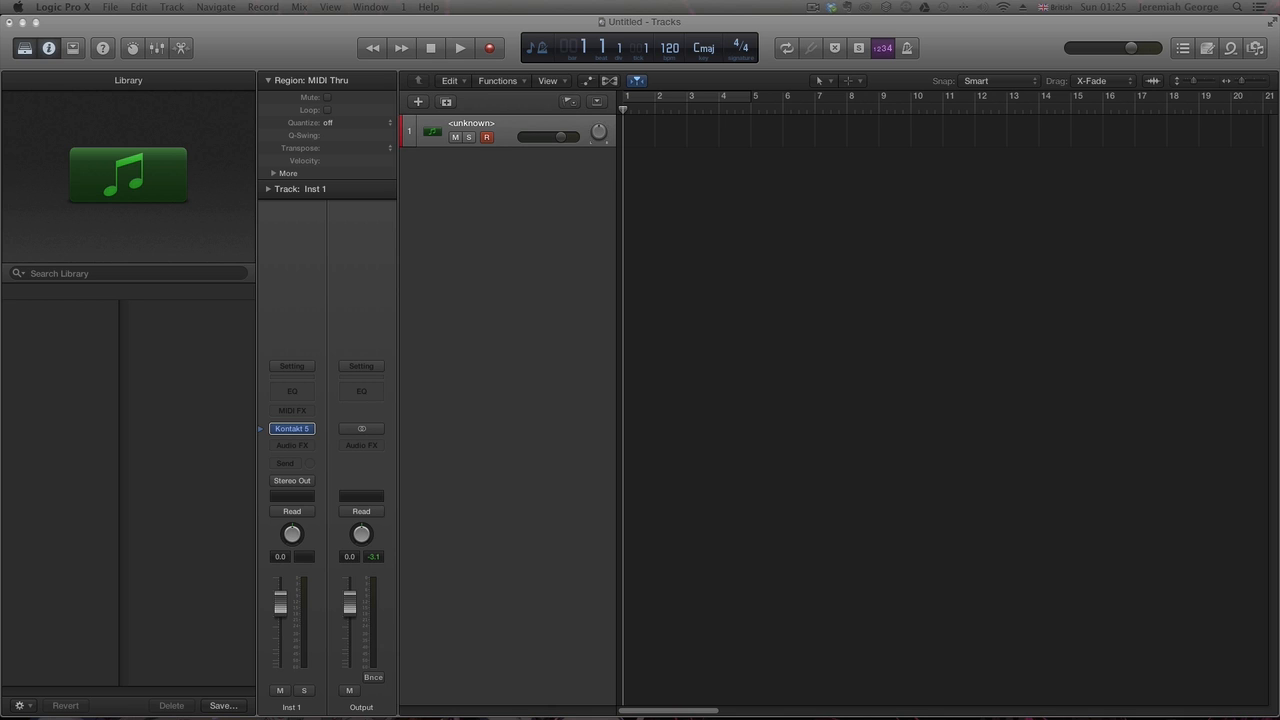
# - Change the Position setting of the Kontakt Concert Grand piano and move its plugin window out of the way
pyautogui.moveTo(1074, 134); pyautogui.dragTo(979, 233)
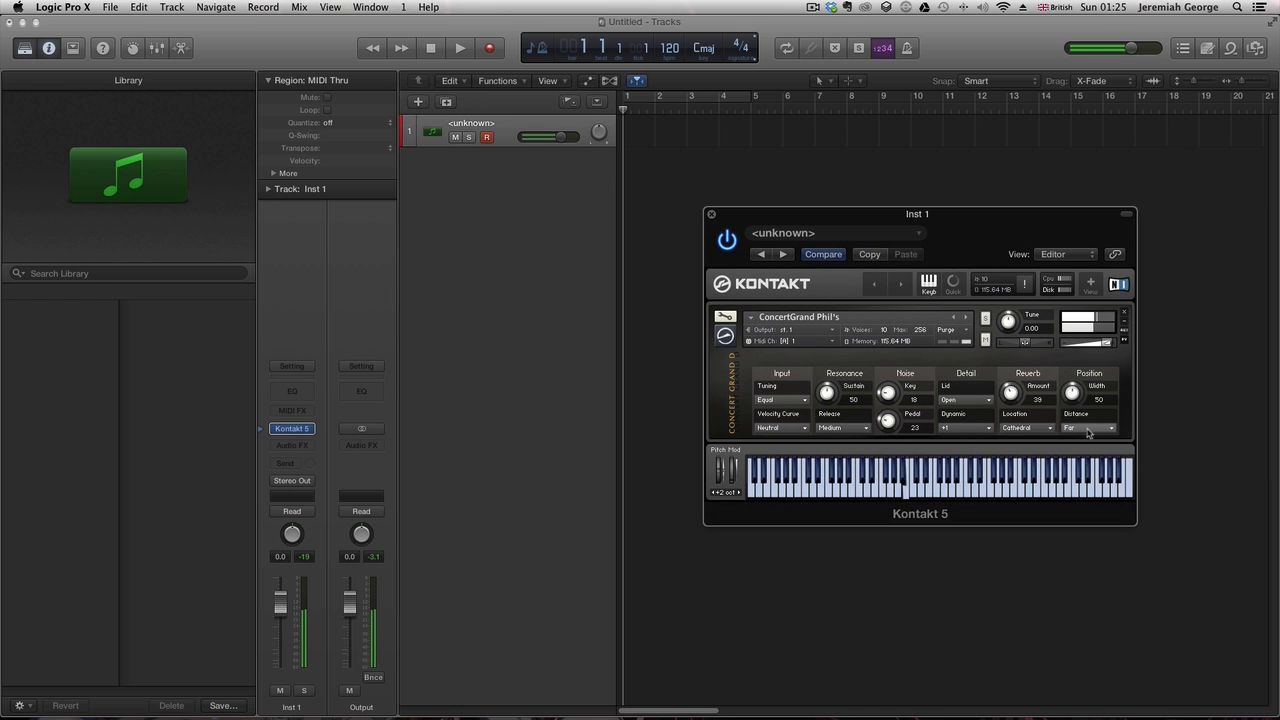
pyautogui.click(1088, 428)
pyautogui.click(1076, 442)
pyautogui.moveTo(987, 238); pyautogui.dragTo(1279, 130)
pyautogui.click(453, 248)
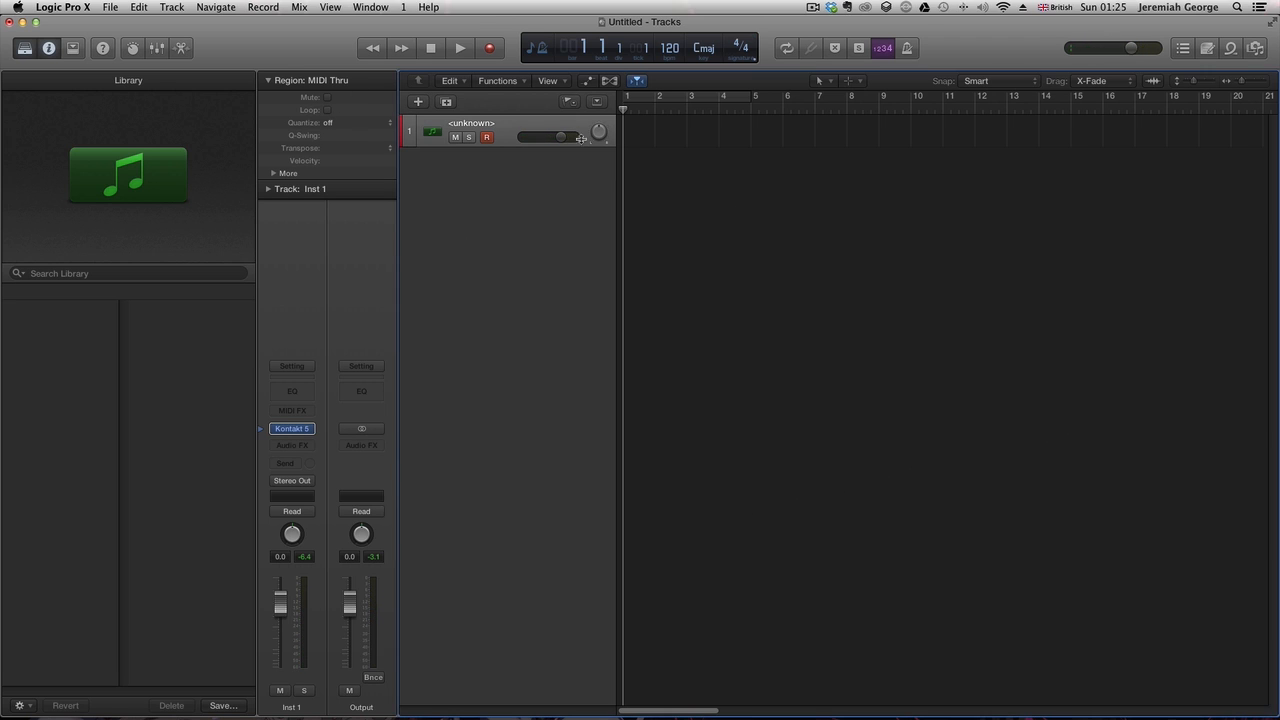
# - Rename the first instrument track to Piano Reference
pyautogui.doubleClick(465, 125)
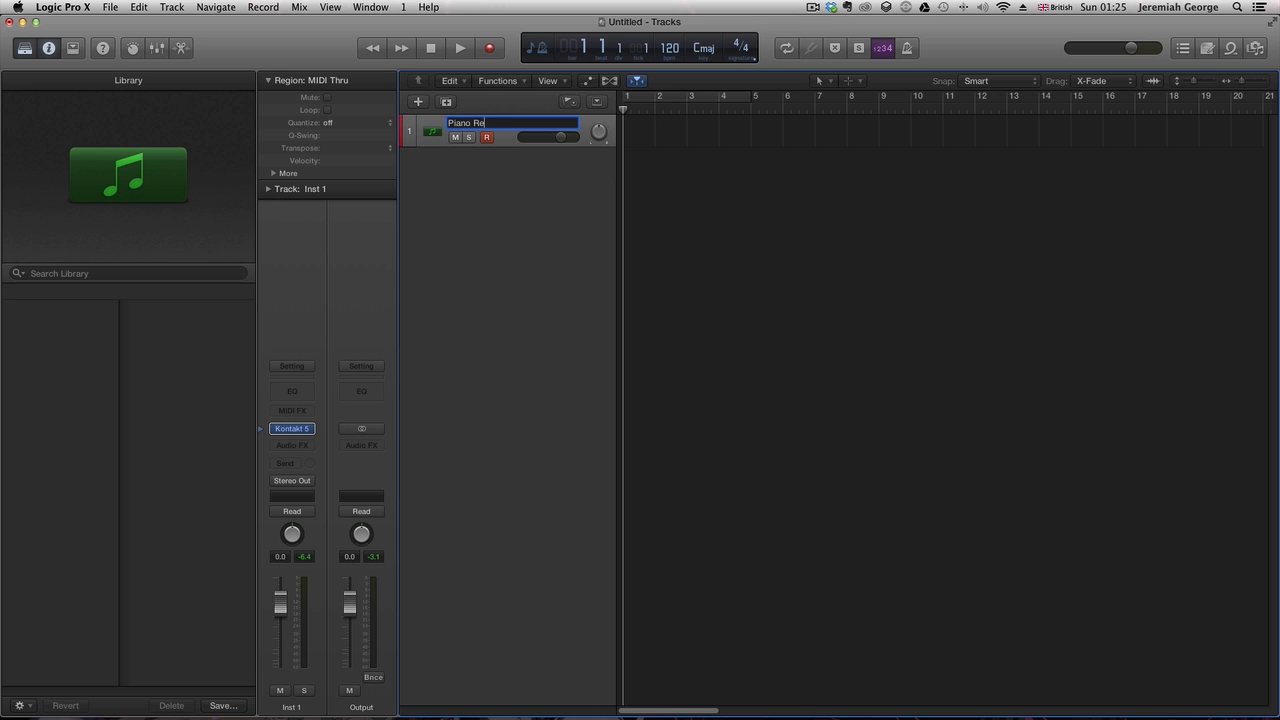
pyautogui.press('Return')
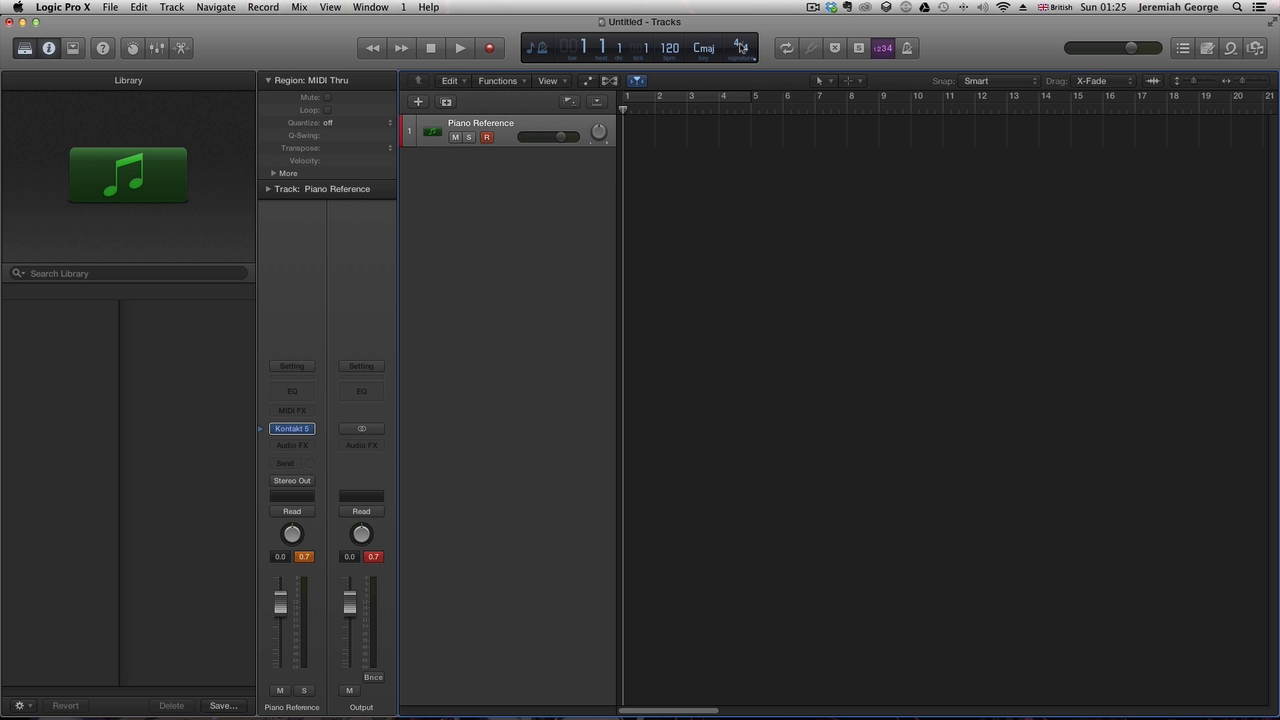
# - Set the project time signature to 3/4 and turn on the metronome
pyautogui.moveTo(737, 43); pyautogui.dragTo(737, 51)
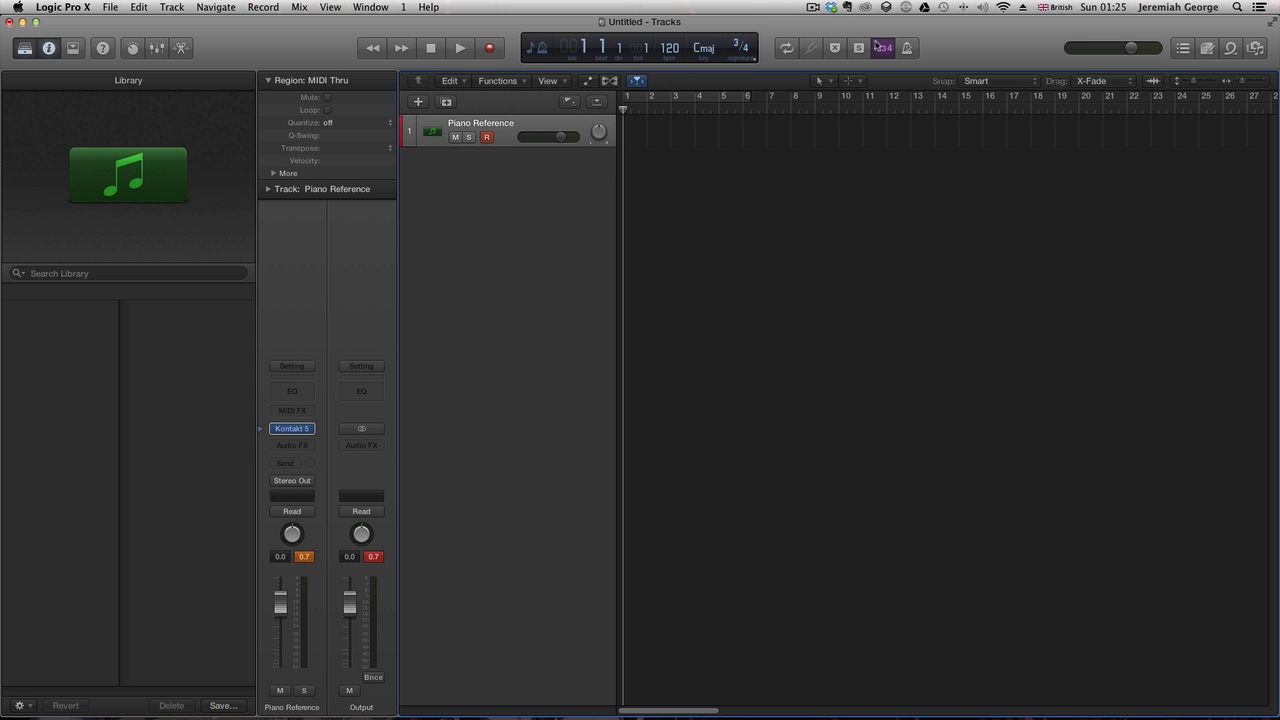
pyautogui.click(907, 48)
# - Set a four-bar cycle region starting at bar 1 and audition playback over it
pyautogui.press('space')
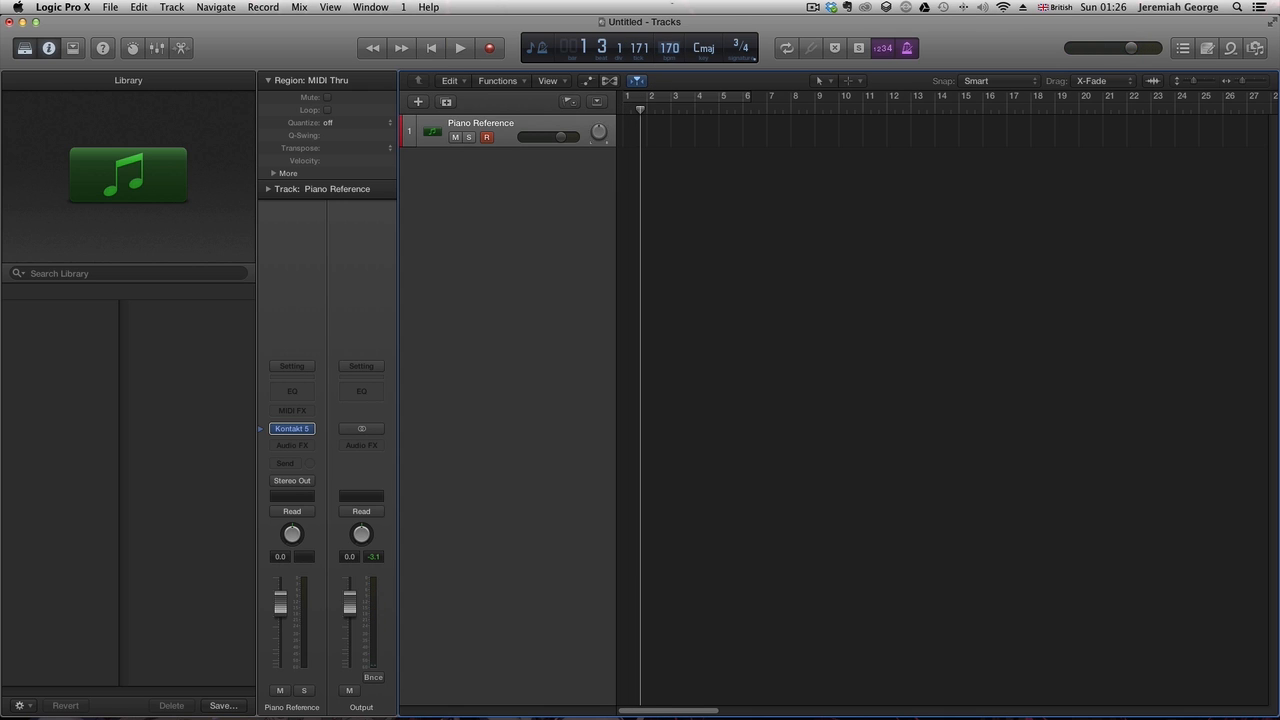
pyautogui.press('space')
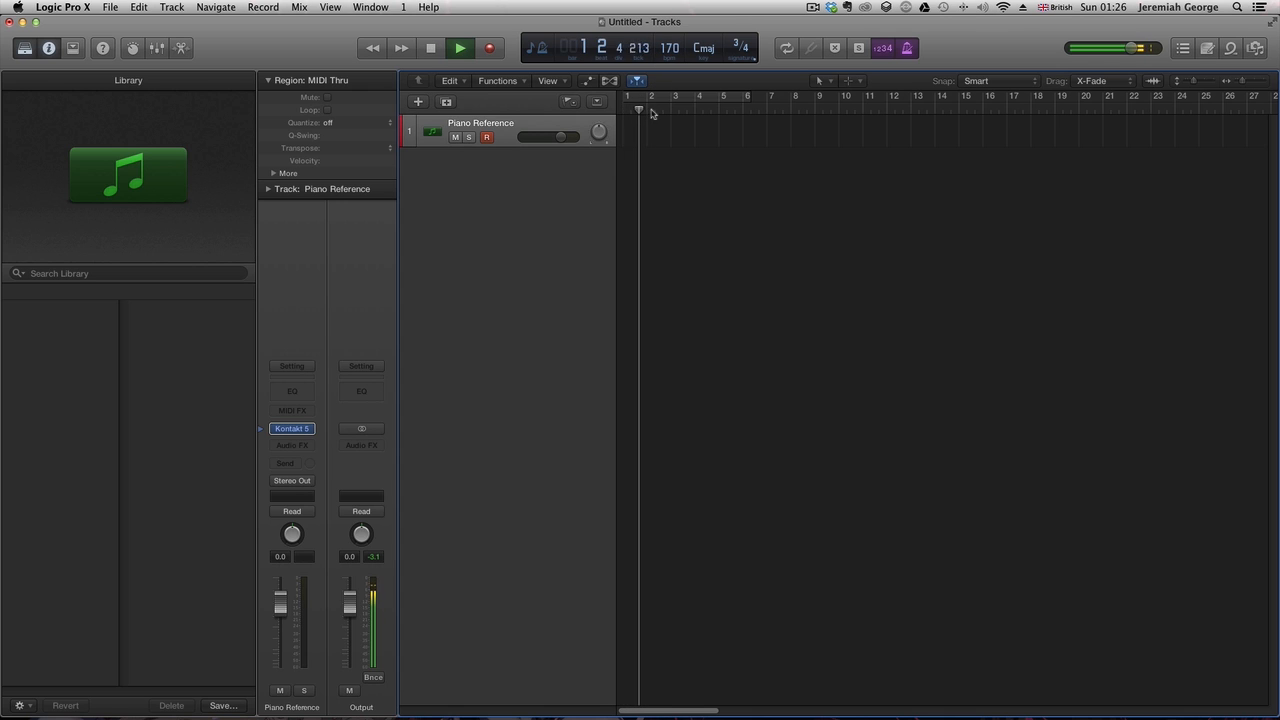
pyautogui.click(640, 98)
pyautogui.click(632, 98)
pyautogui.click(632, 98)
pyautogui.moveTo(630, 99); pyautogui.dragTo(717, 98)
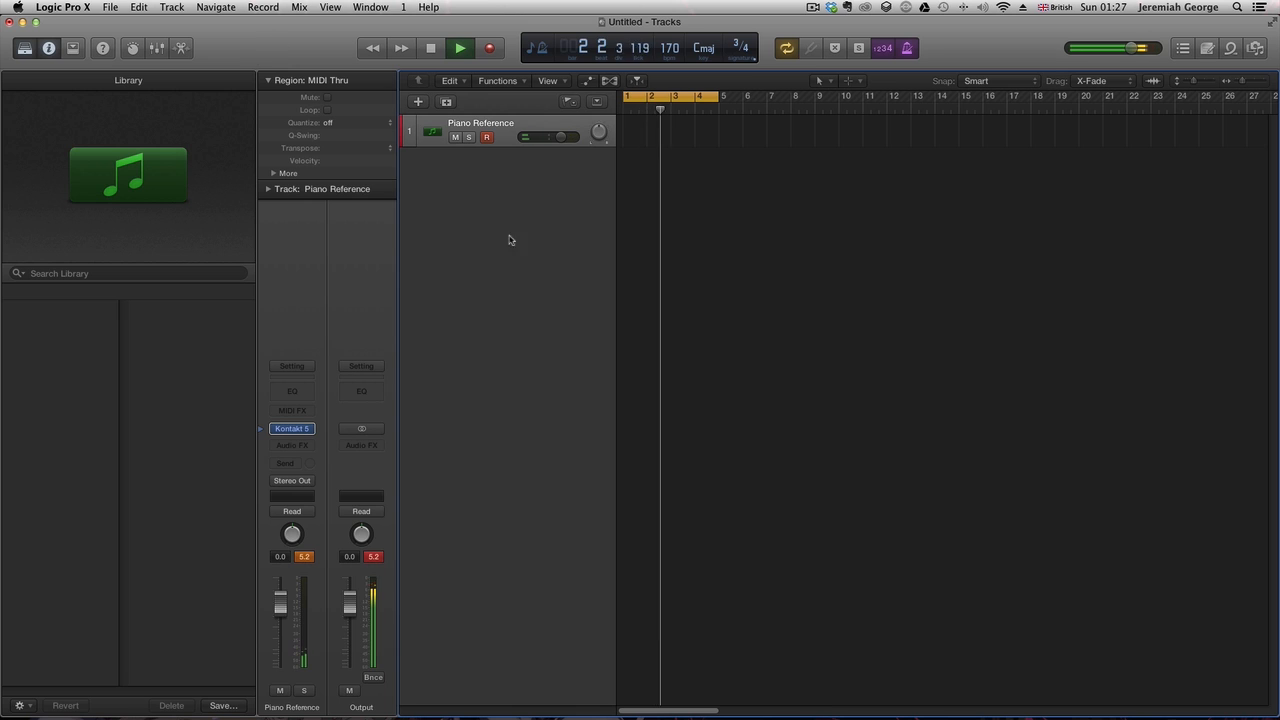
pyautogui.press('space')
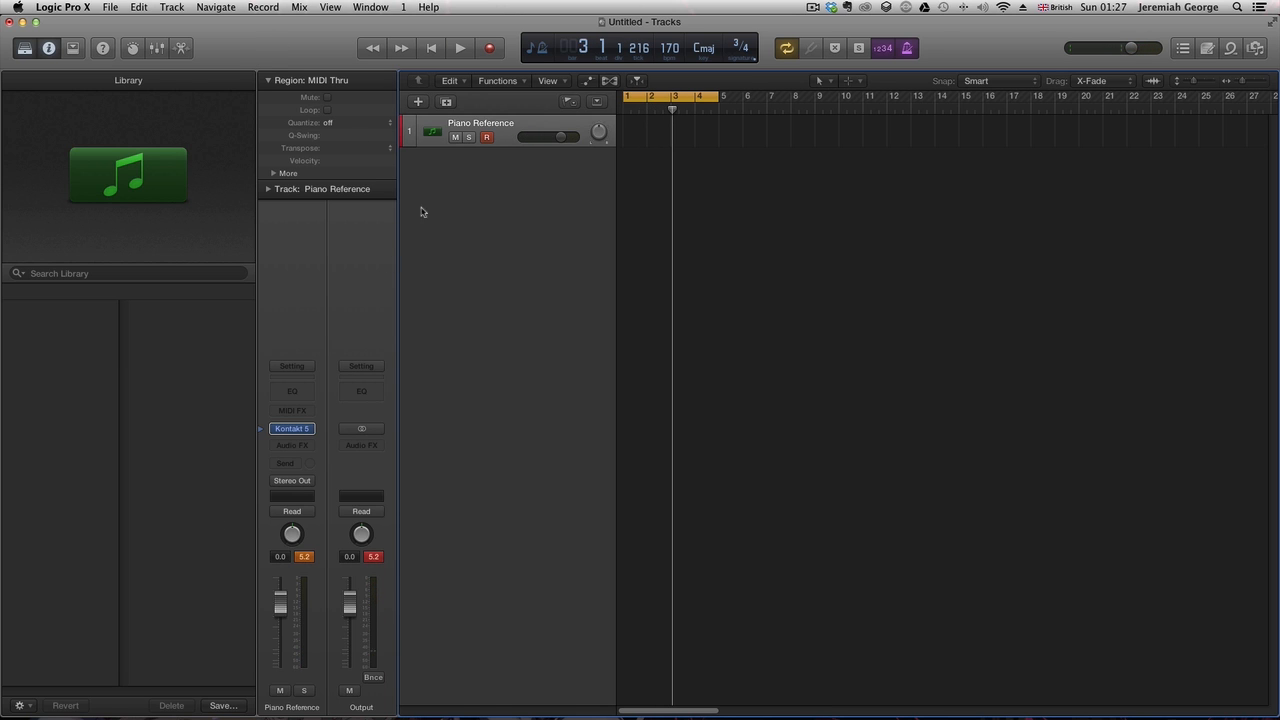
# - Create one new software instrument track
pyautogui.click(418, 103)
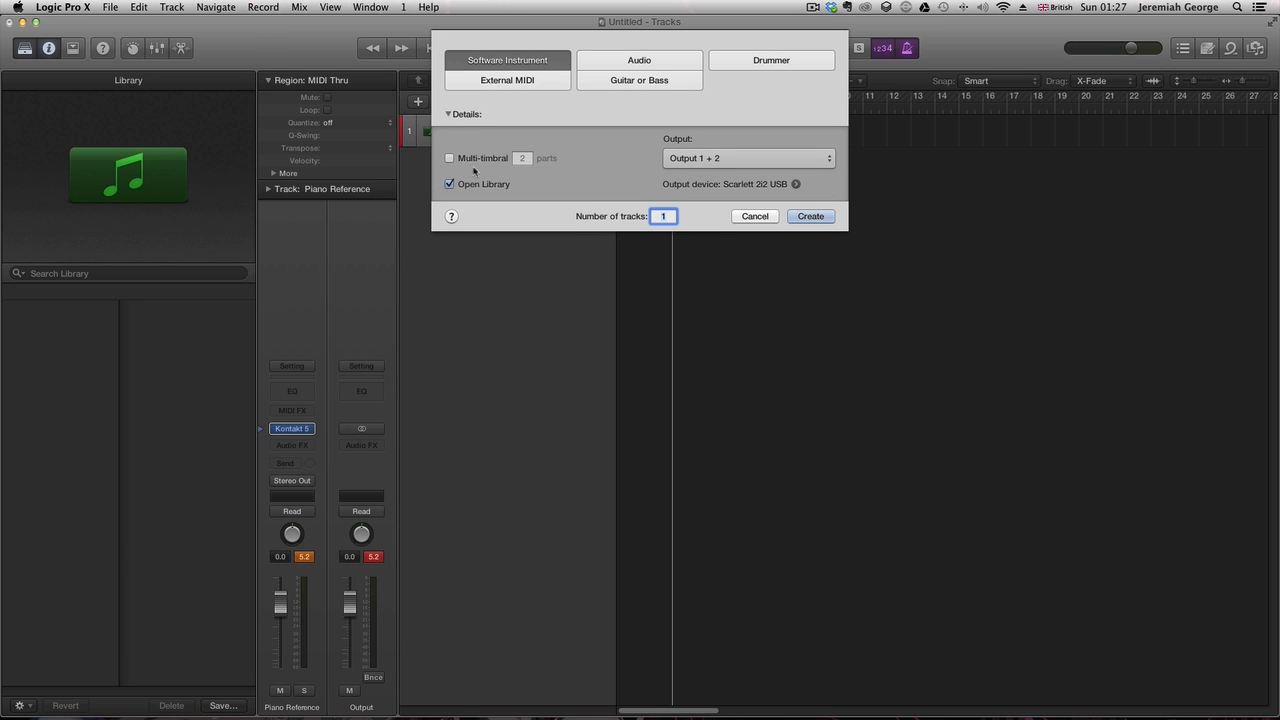
pyautogui.click(818, 216)
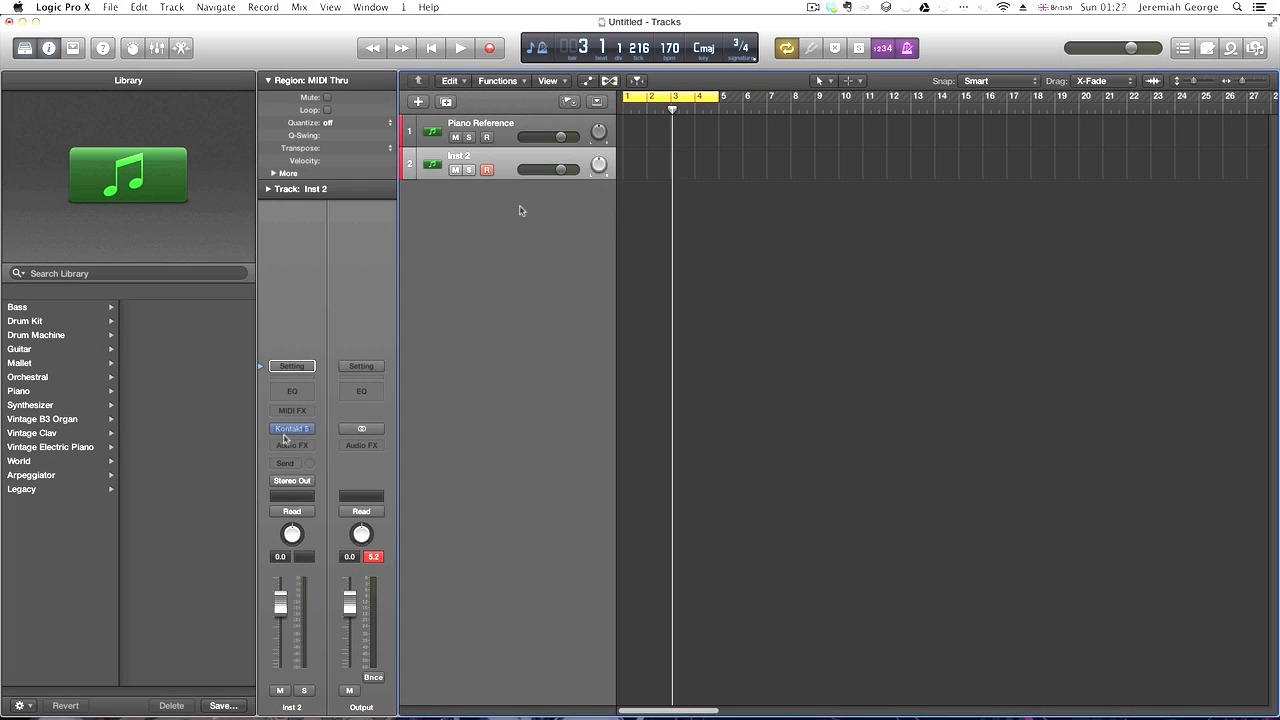
# - Open the mixer, add an aux for the new instrument's second output, and create a track for that aux
pyautogui.press('x')
pyautogui.click(557, 664)
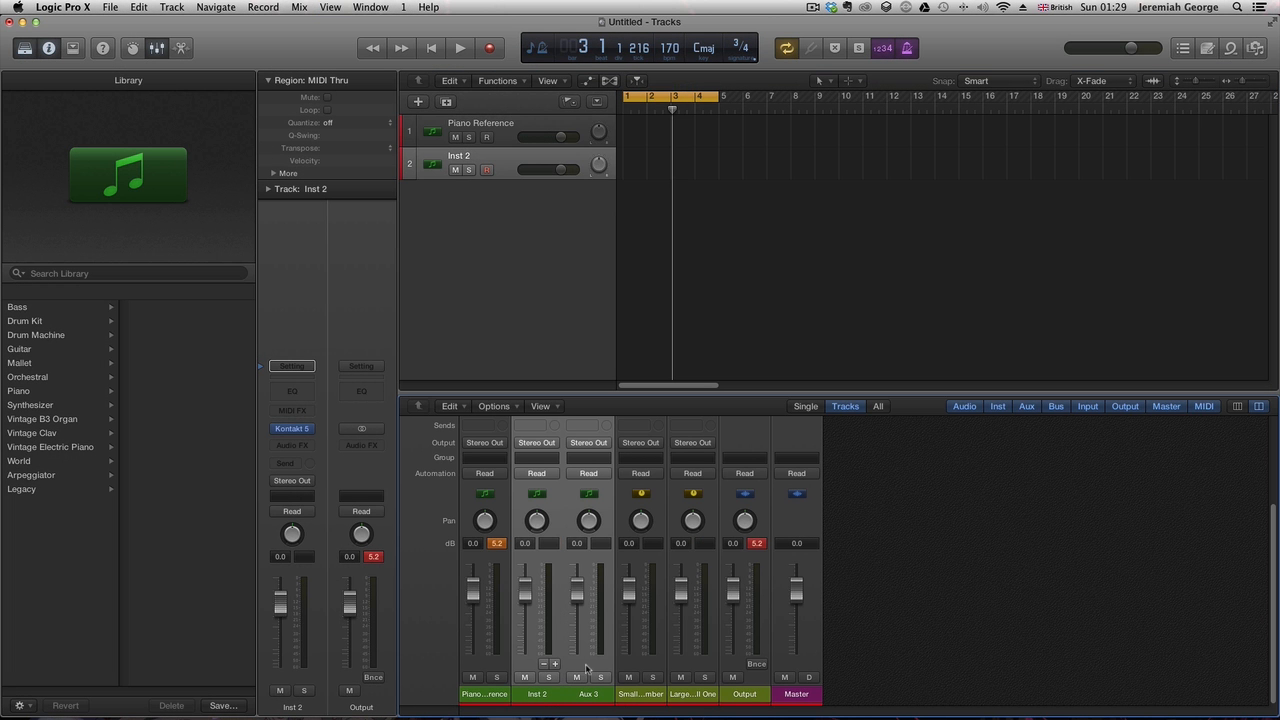
pyautogui.rightClick(585, 668)
pyautogui.click(605, 677)
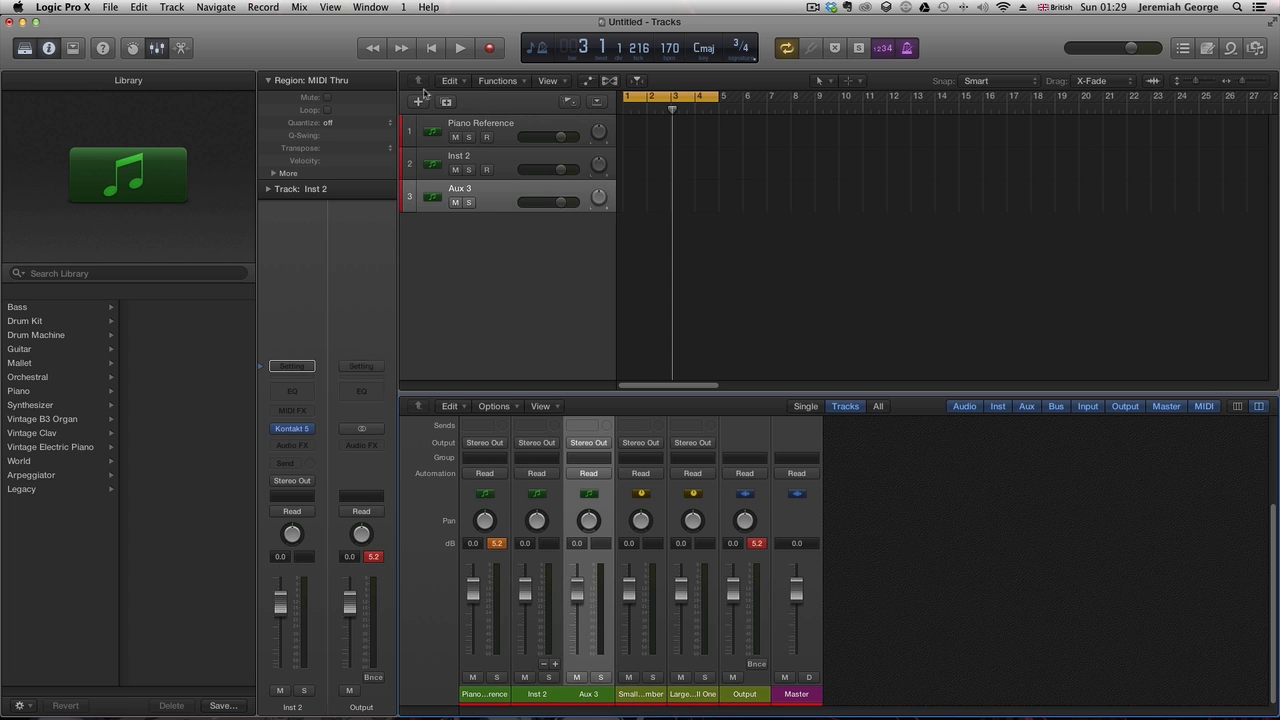
# - Rename track 2 to Strings Shorts - Lo and track 3 to Strings Shorts - Hi
pyautogui.click(447, 163)
pyautogui.doubleClick(447, 160)
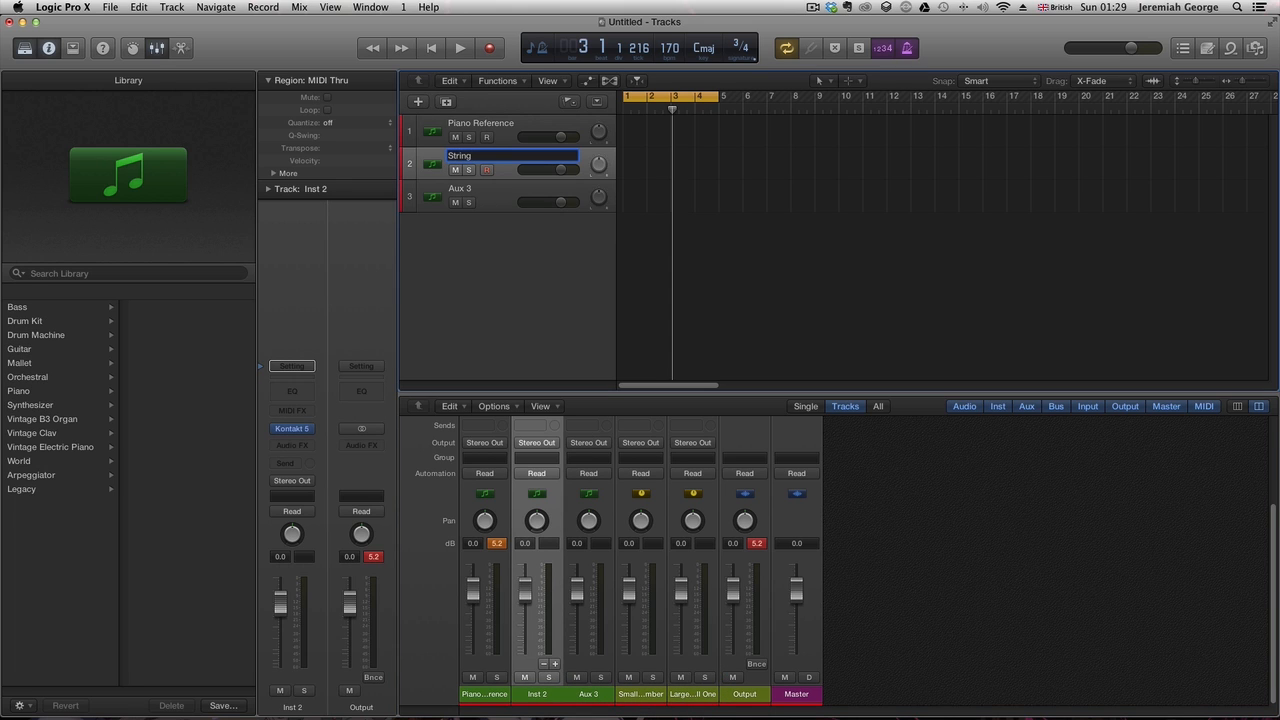
pyautogui.write('Strings Shorts - Lo')
pyautogui.press('Tab')
pyautogui.write('Str')
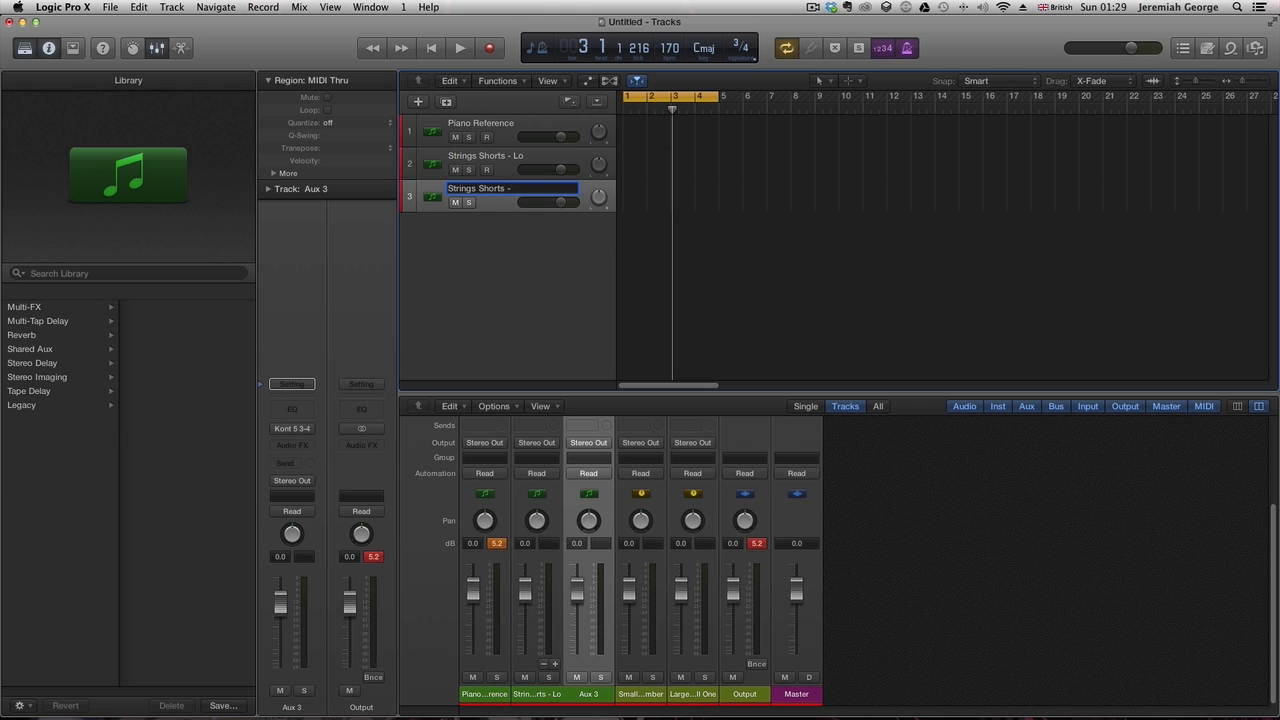
pyautogui.write('ings Shorts - Hi')
pyautogui.press('Return')
# - Return to the project start and record a MIDI piano part on the Piano Reference track
pyautogui.click(492, 155)
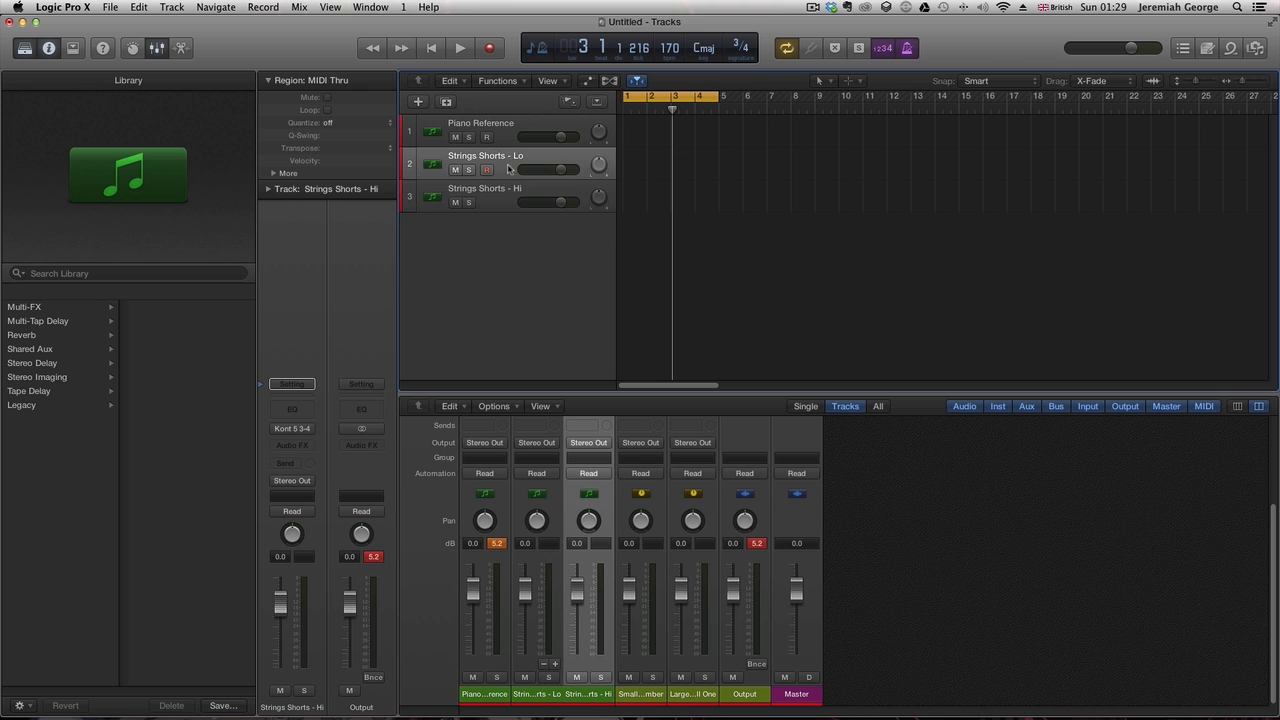
pyautogui.click(431, 48)
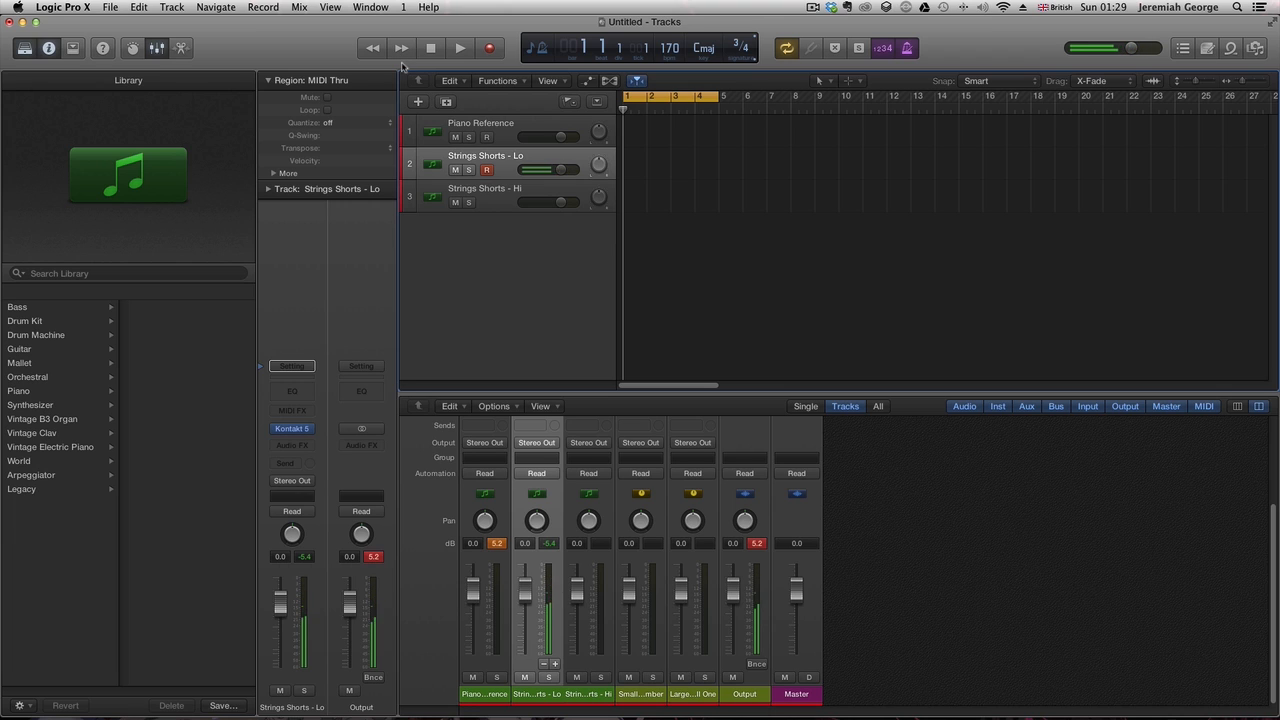
pyautogui.click(511, 130)
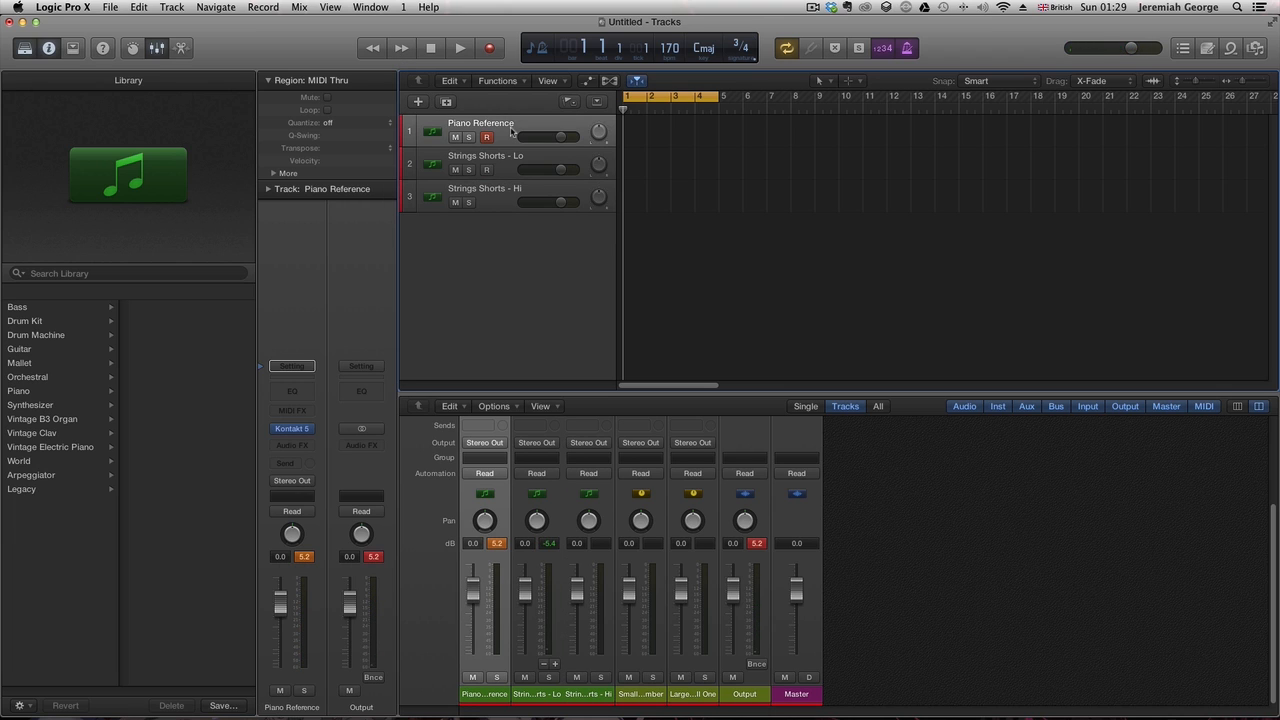
pyautogui.click(489, 48)
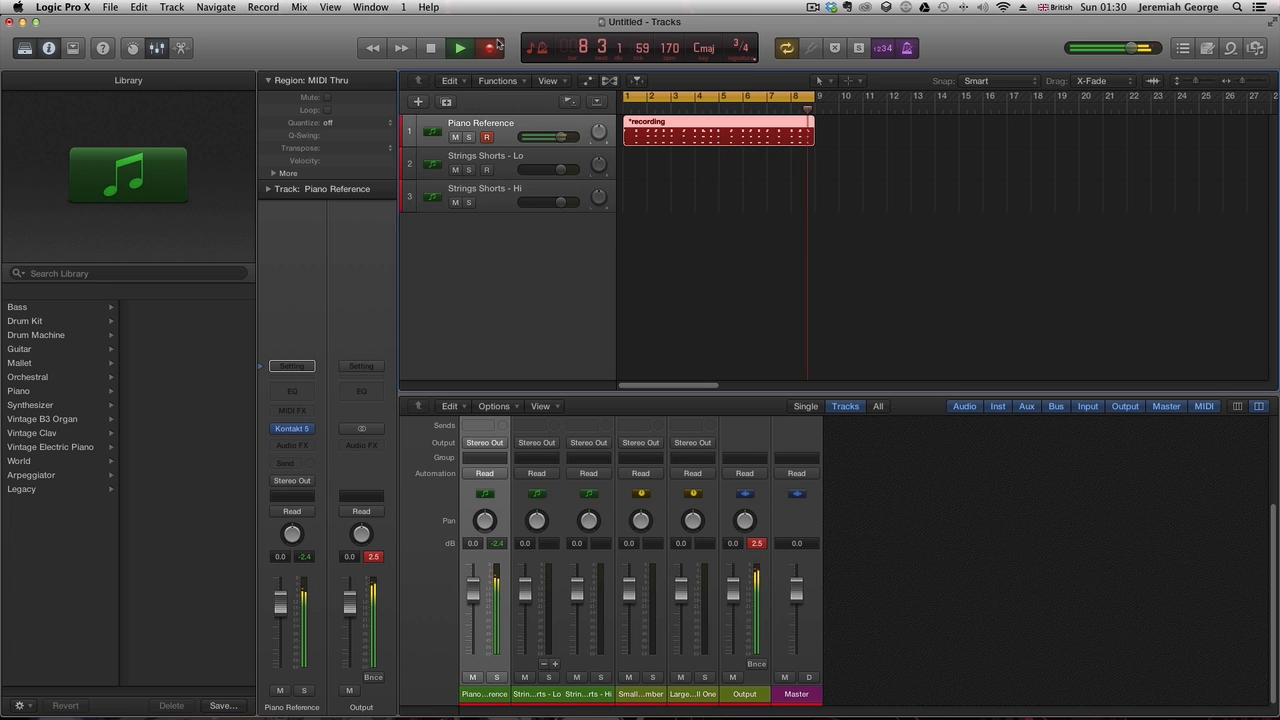
pyautogui.press('space')
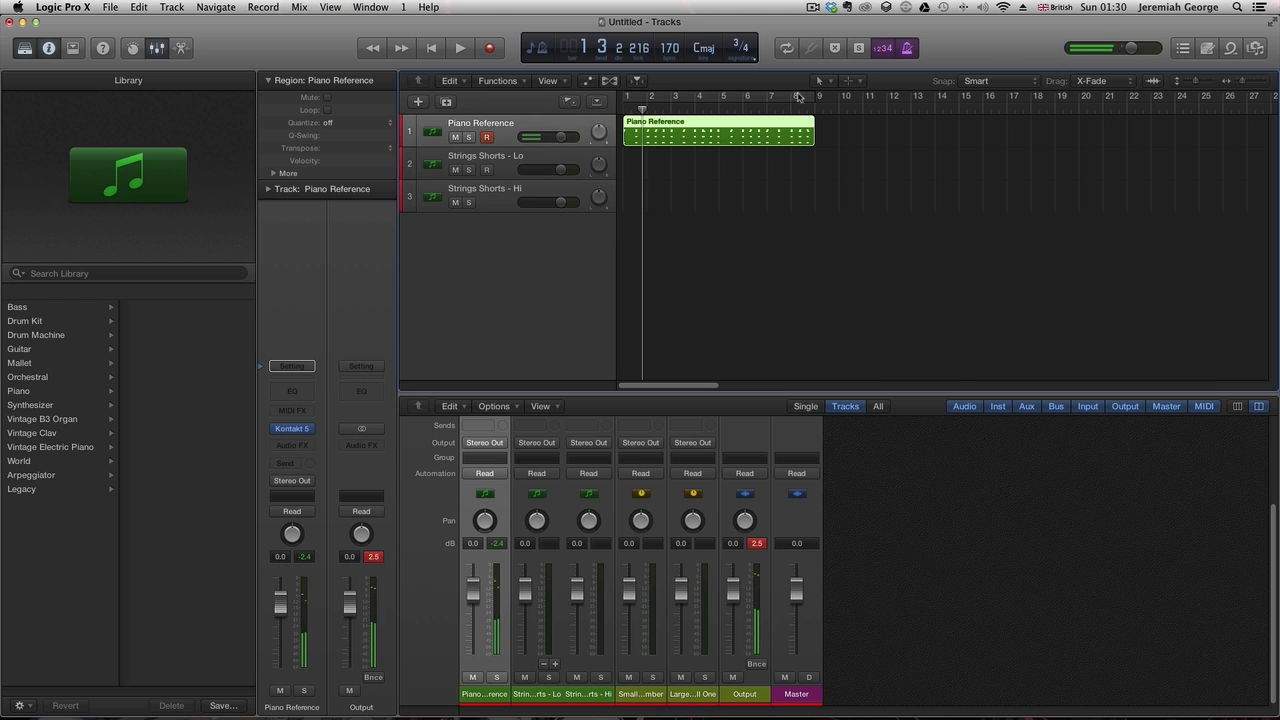
# - Set a cycle from bar 9 and record a second piano part on the Piano Reference track
pyautogui.moveTo(818, 95); pyautogui.dragTo(1016, 138)
pyautogui.click(495, 49)
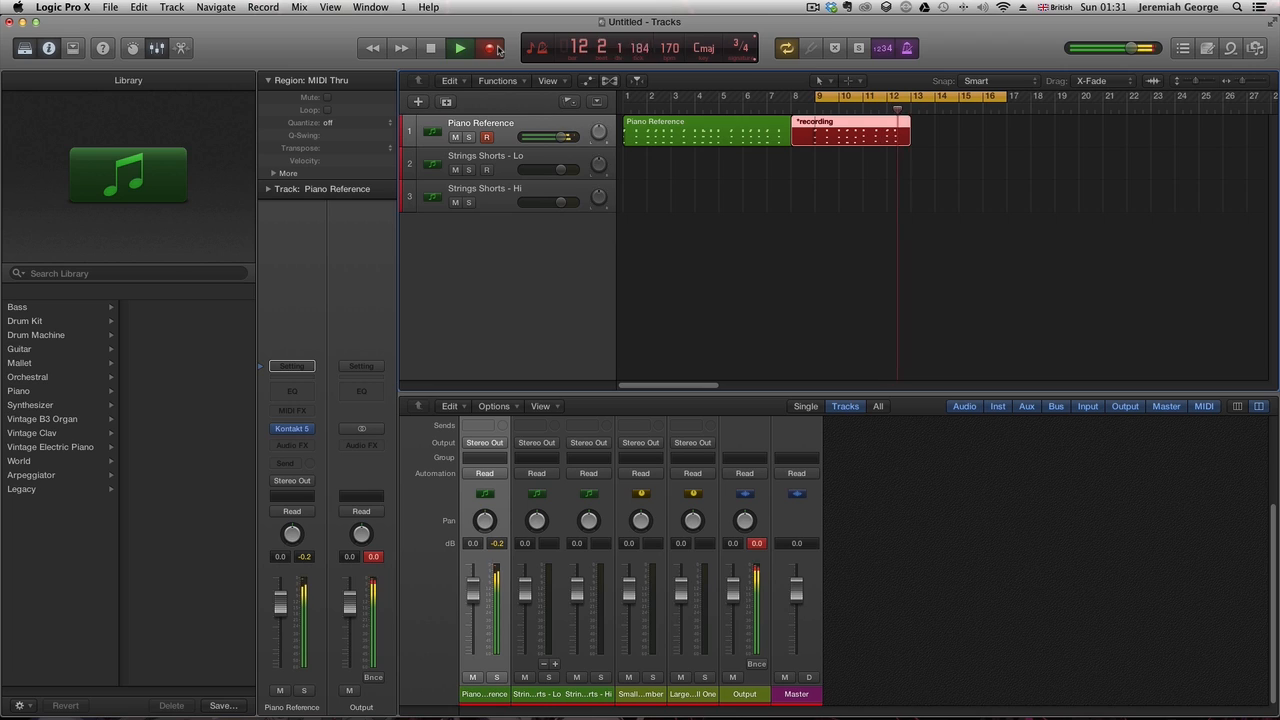
pyautogui.press('space')
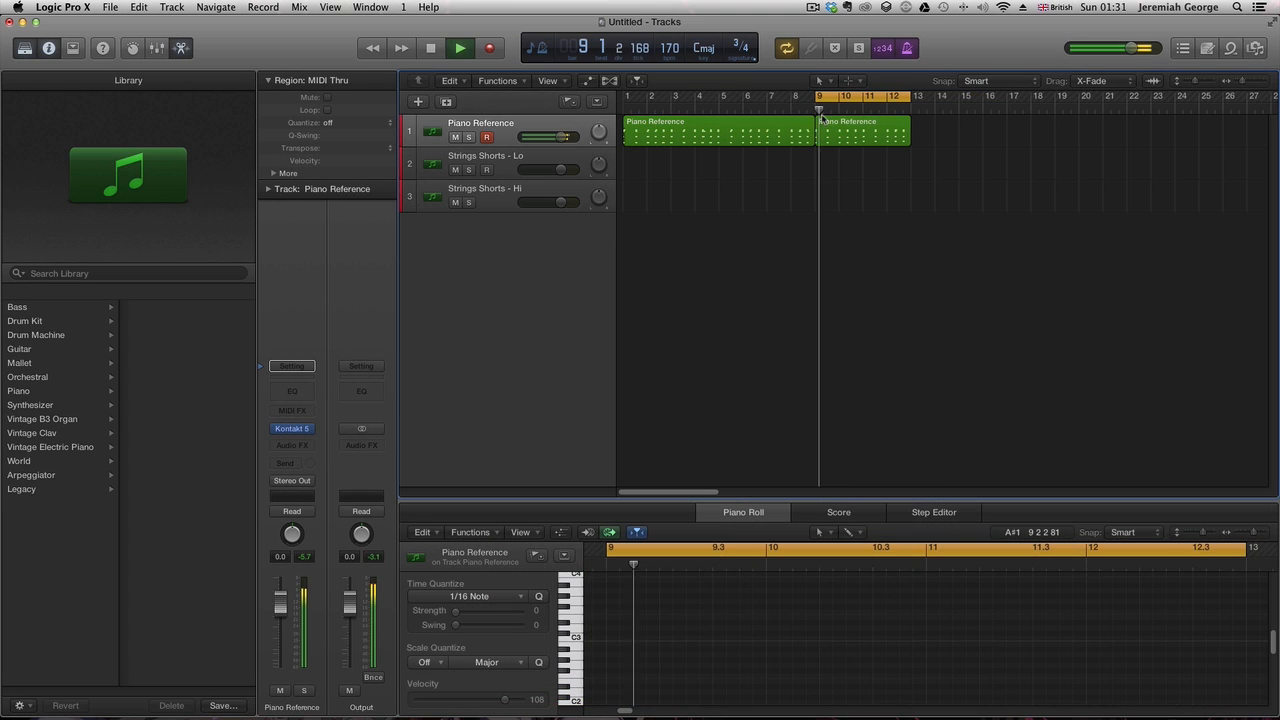
# - Open the second piano region in the Piano Roll and play it back
pyautogui.click(836, 138)
pyautogui.press('space')
pyautogui.press('space')
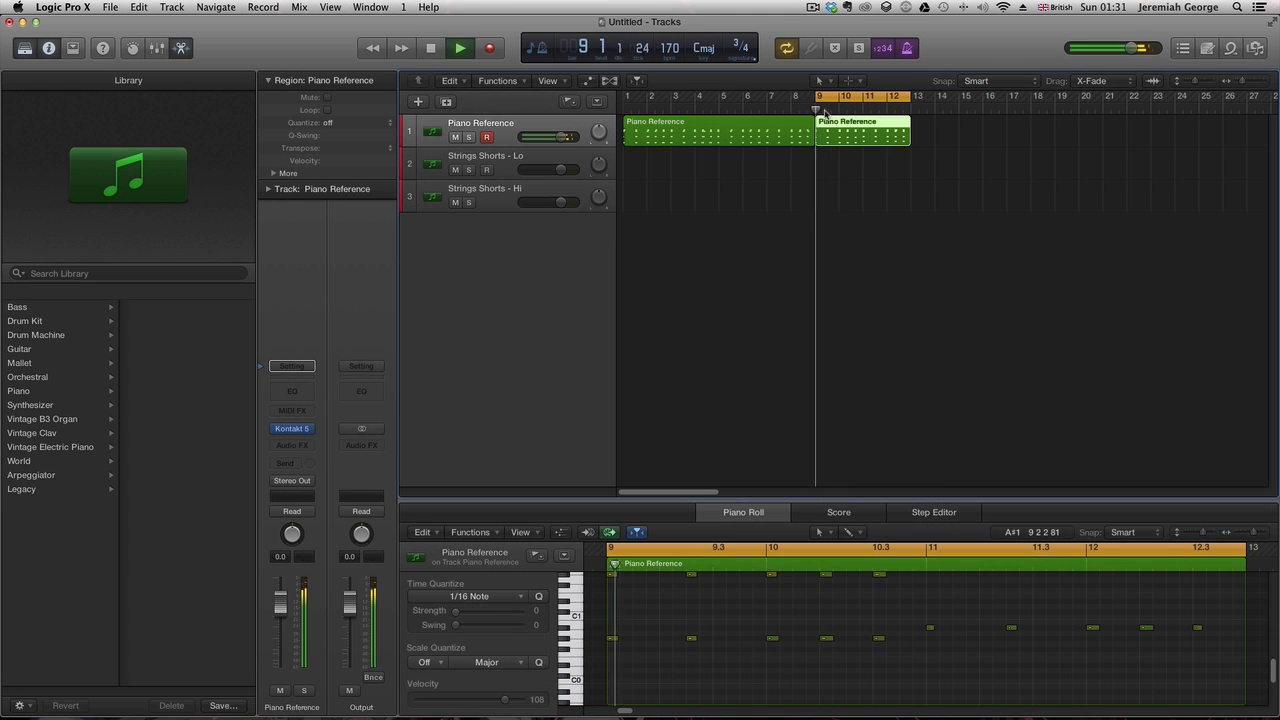
pyautogui.press('space')
pyautogui.press('Return')
pyautogui.press('space')
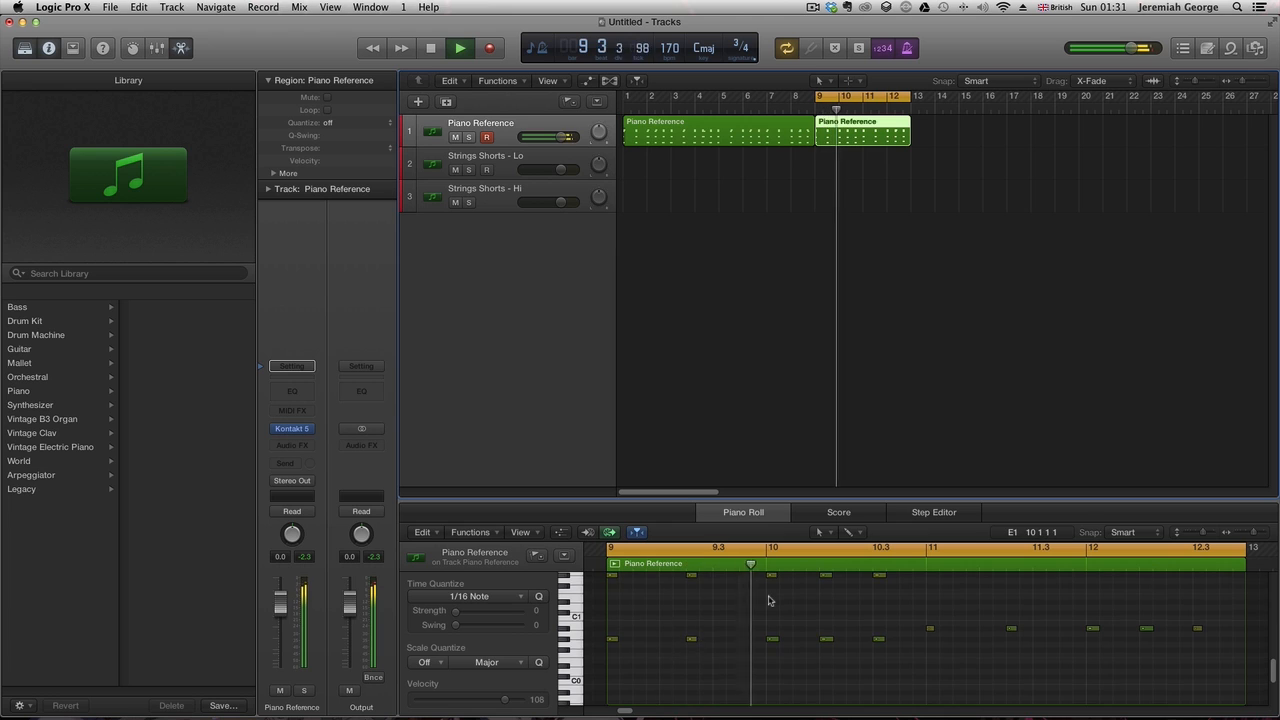
# - Undo the last two changes to the second piano region
pyautogui.scroll(1, 770, 600)
pyautogui.press('space')
pyautogui.press('super+z')
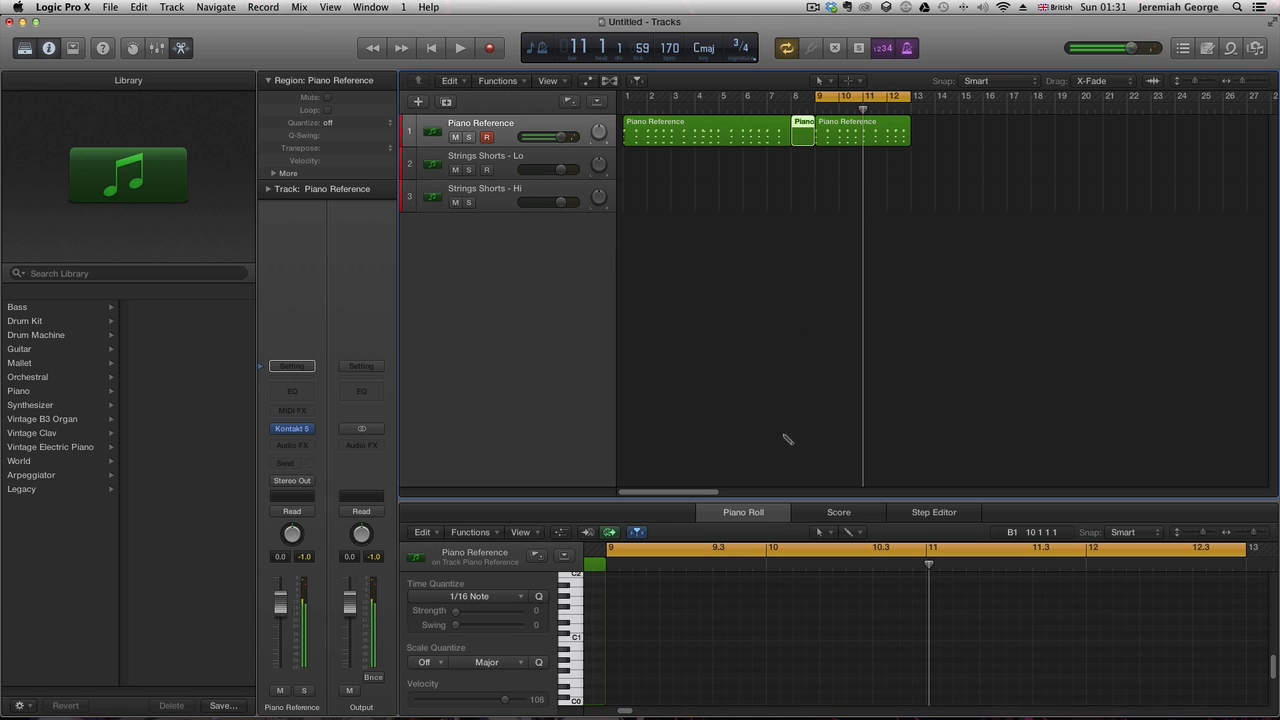
pyautogui.press('super+z')
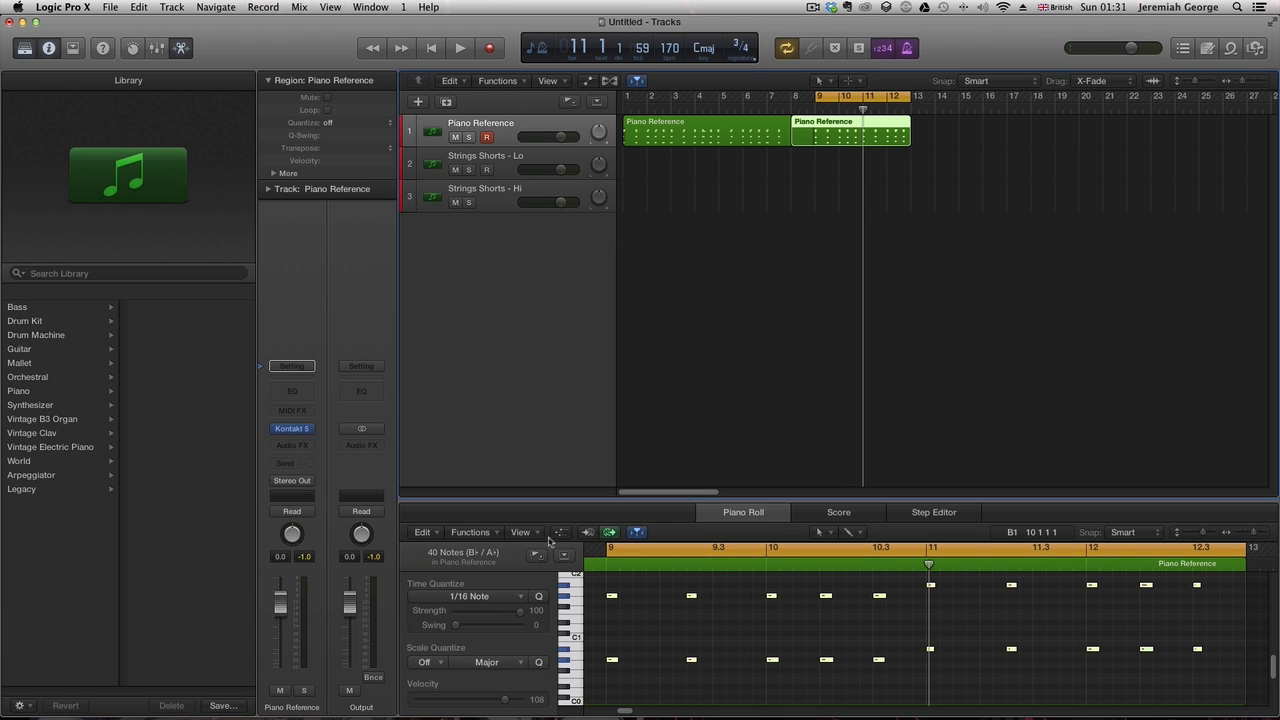
# - Show the Sustain Pedal controller lane in the Piano Roll and try moving the first pedal event
pyautogui.click(560, 532)
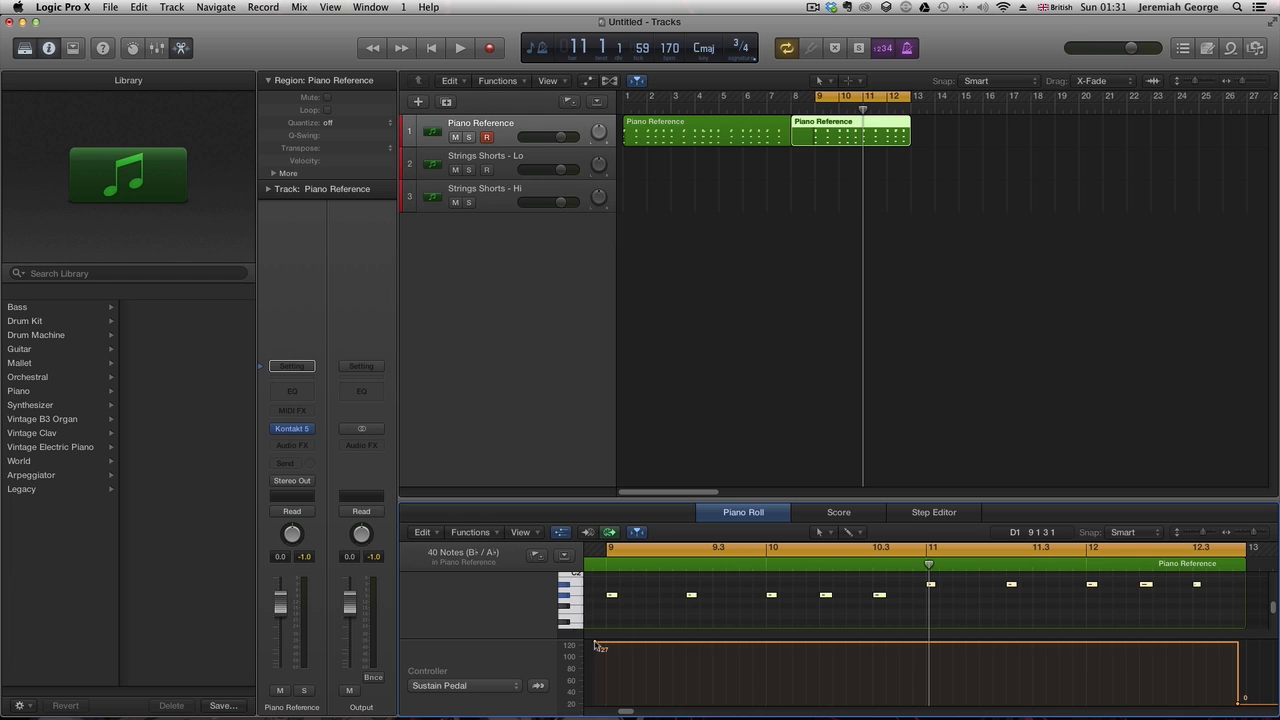
pyautogui.moveTo(595, 645); pyautogui.dragTo(608, 657)
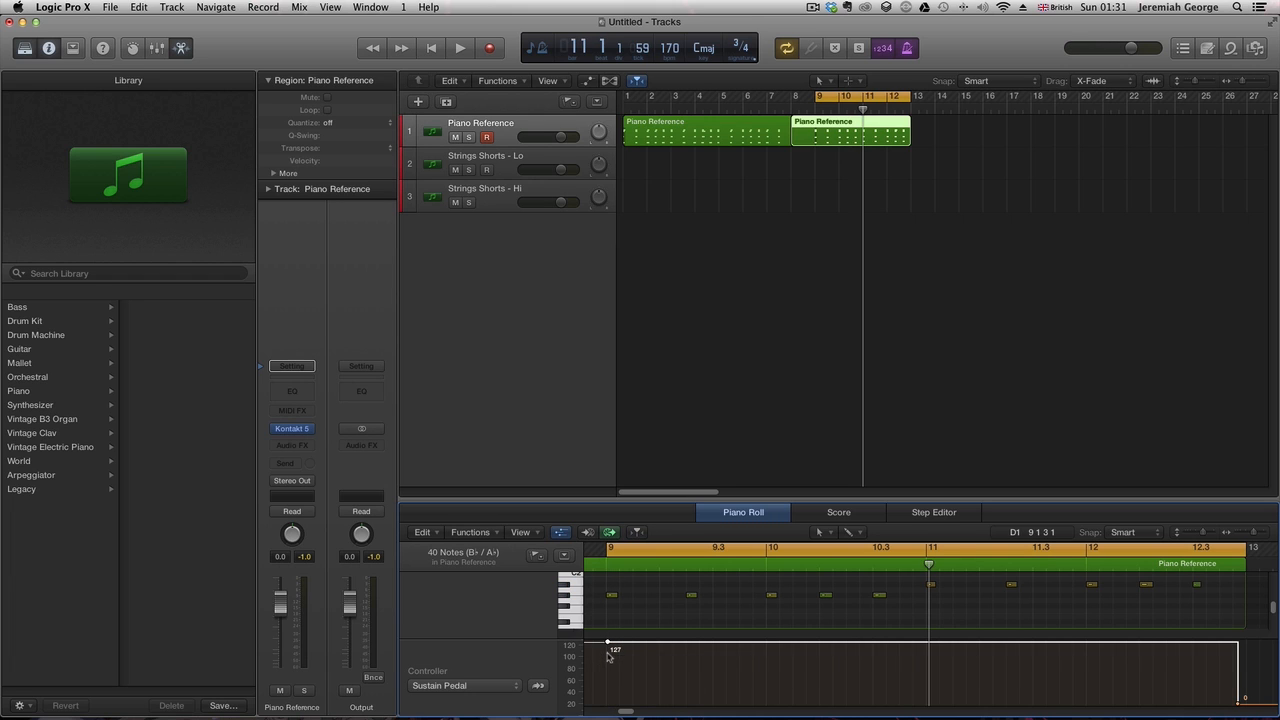
pyautogui.click(599, 644)
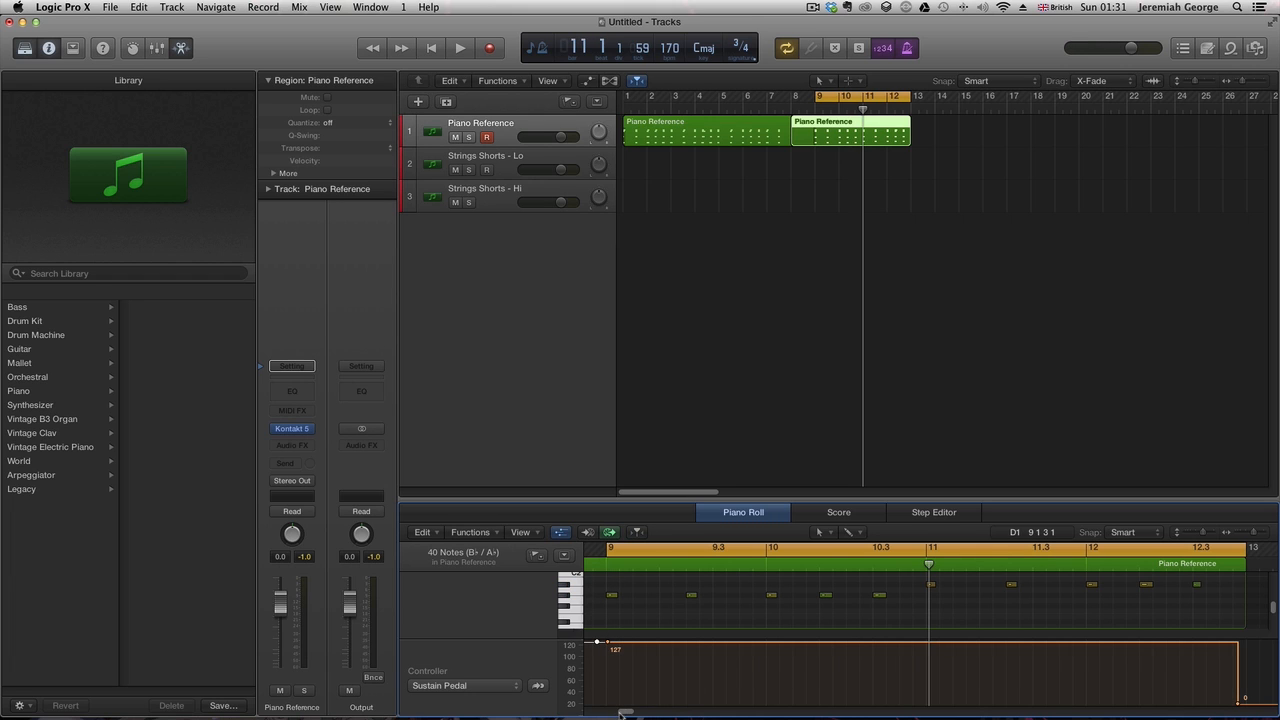
pyautogui.press('super+z')
pyautogui.moveTo(620, 713); pyautogui.dragTo(612, 713)
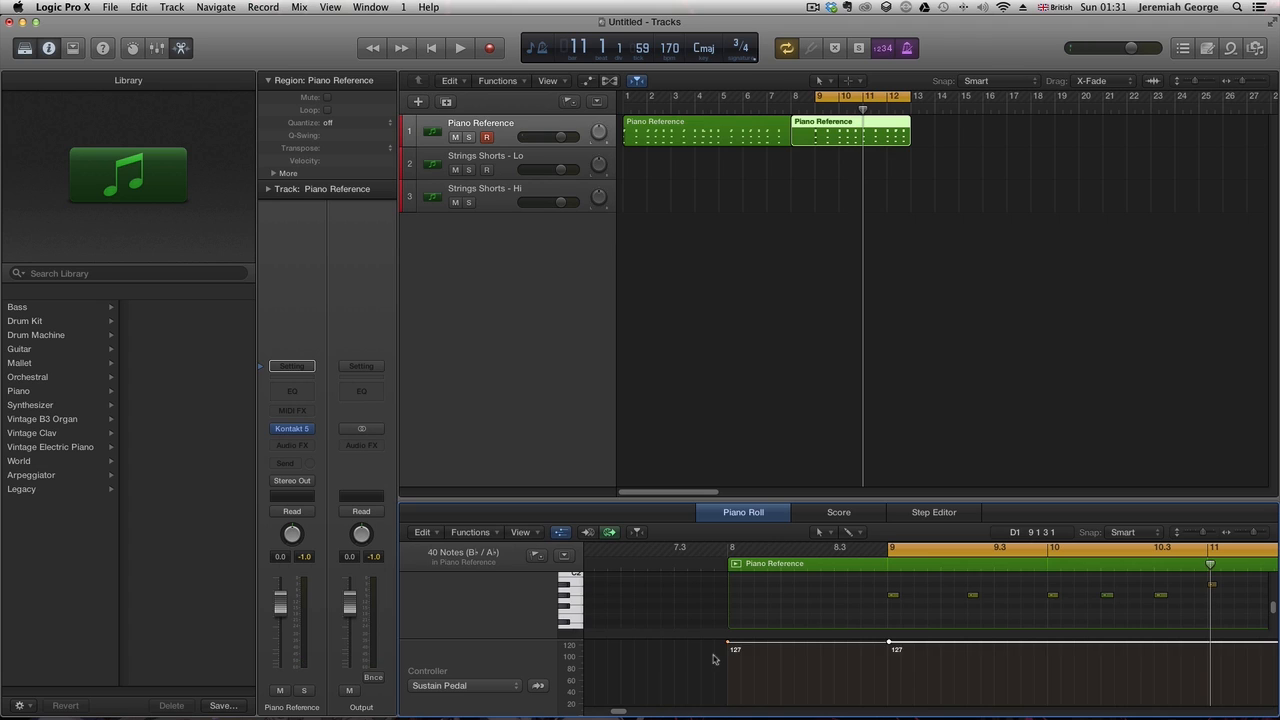
pyautogui.click(715, 659)
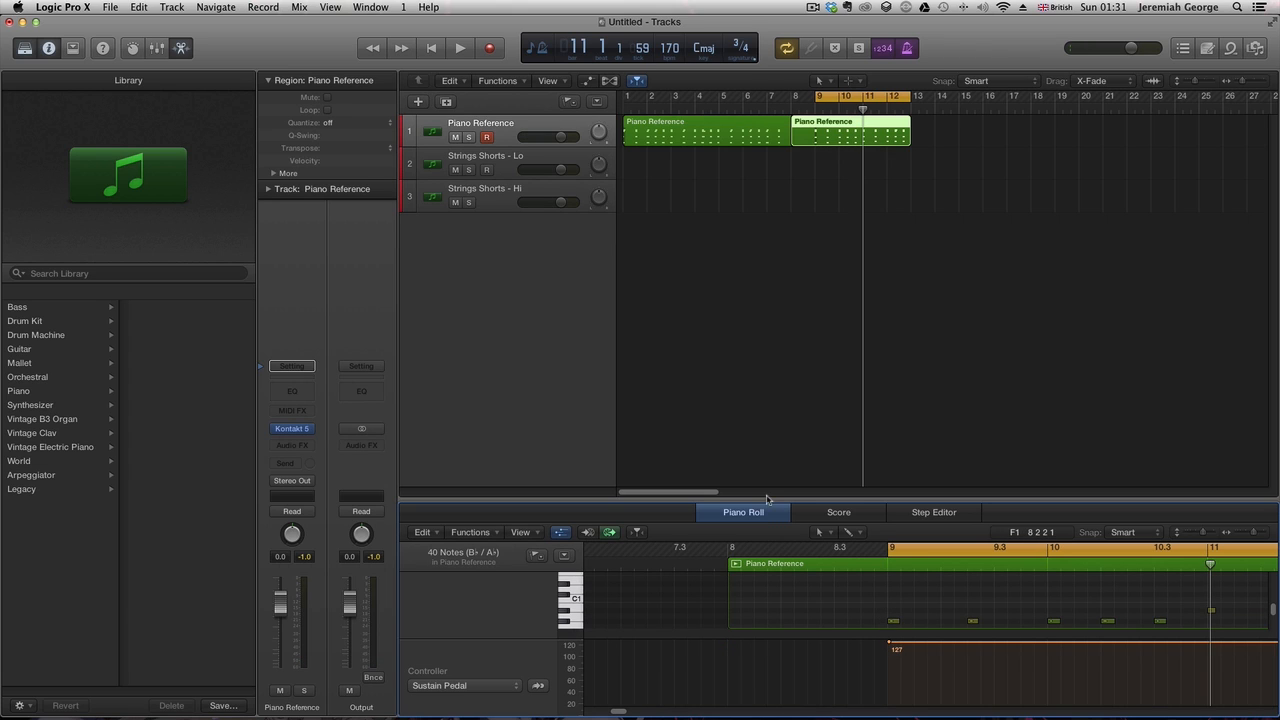
# - Split the second piano region at bar 9 and delete the part before the split
pyautogui.click(815, 111)
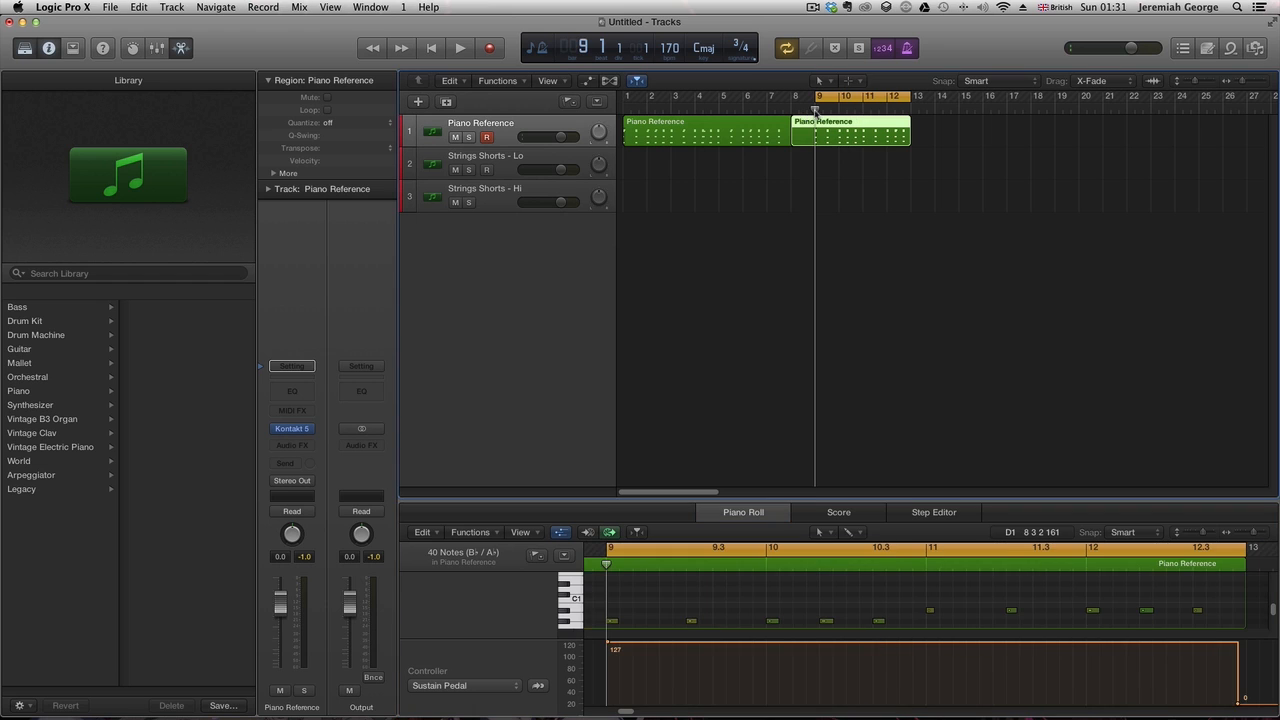
pyautogui.press('super+t')
pyautogui.click(804, 136)
pyautogui.press('Delete')
# - Play back the trimmed region and hide the controller lane in the Piano Roll
pyautogui.press('space')
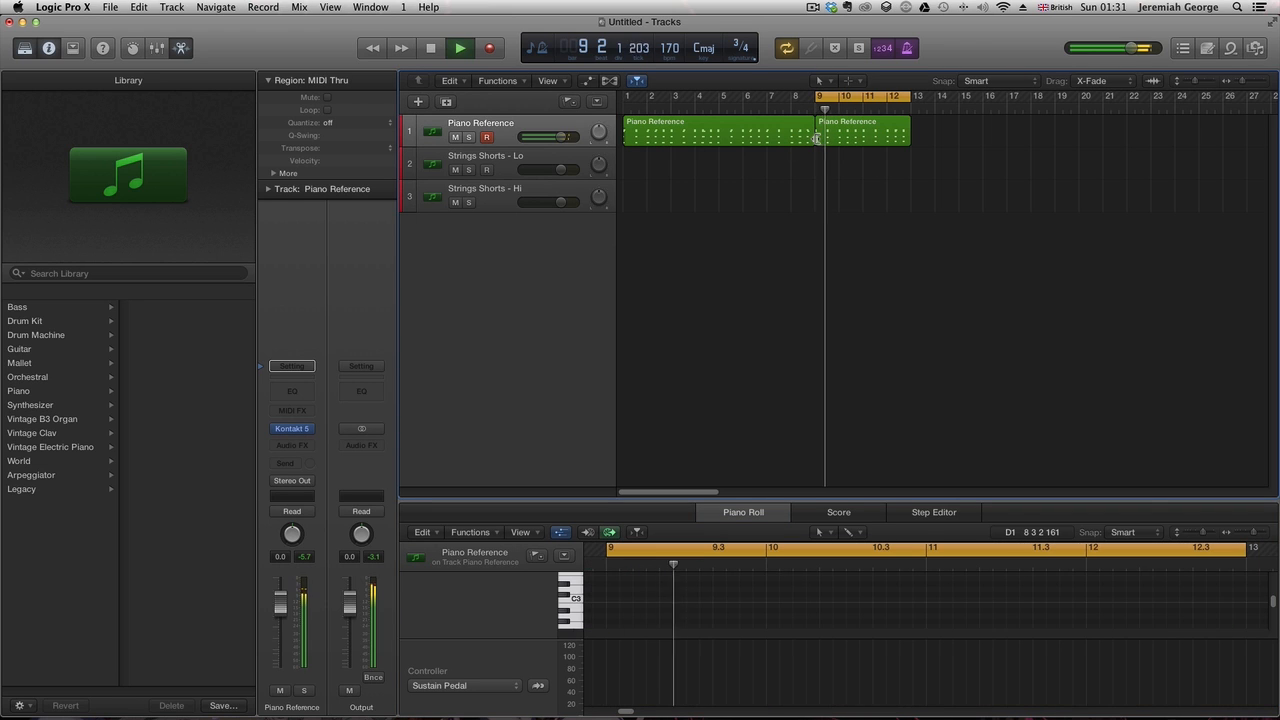
pyautogui.click(819, 143)
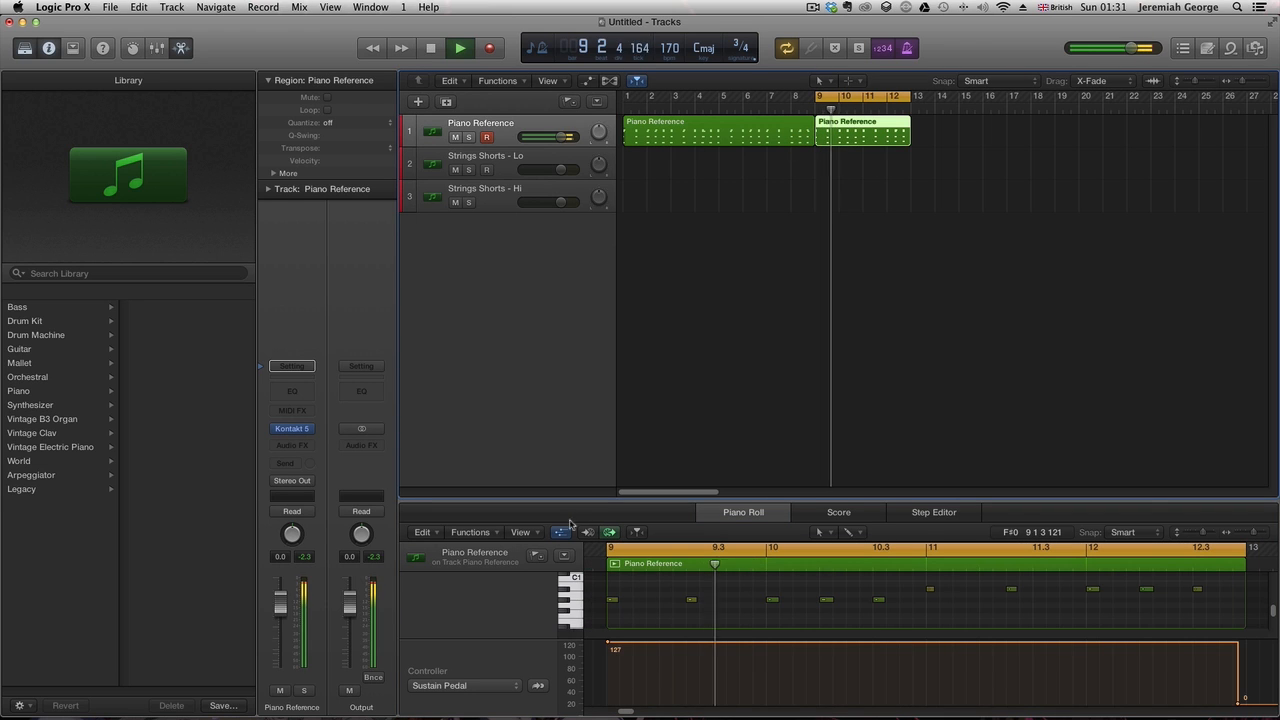
pyautogui.press('a')
pyautogui.scroll(3, 900, 638)
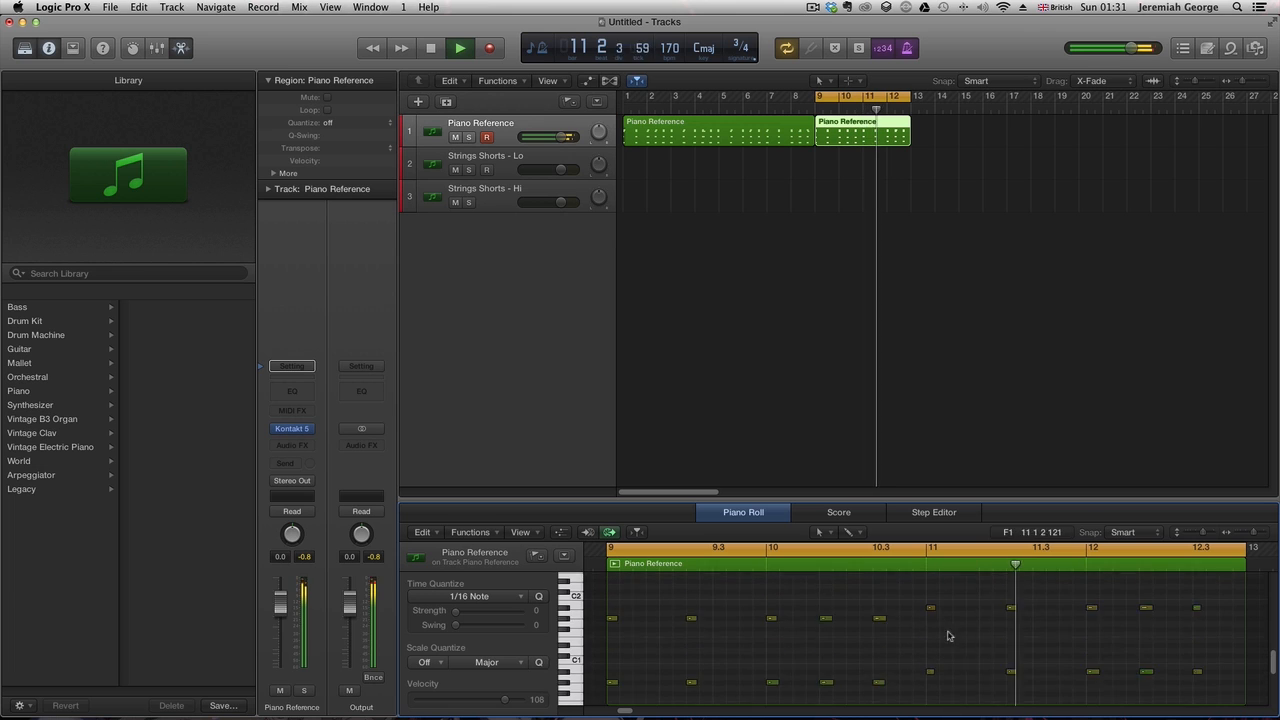
# - Set the cycle range to span the first piano region from bar 1 to bar 9 and select that region
pyautogui.scroll(-5, 1143, 649)
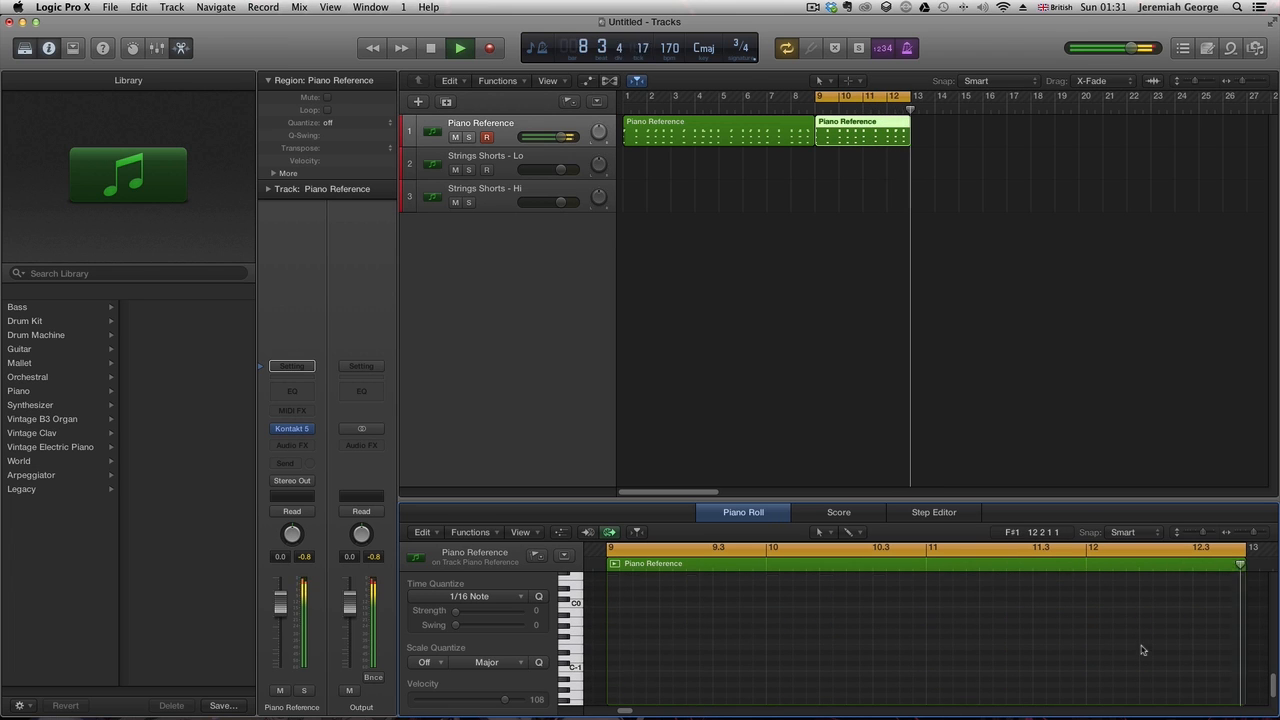
pyautogui.click(771, 141)
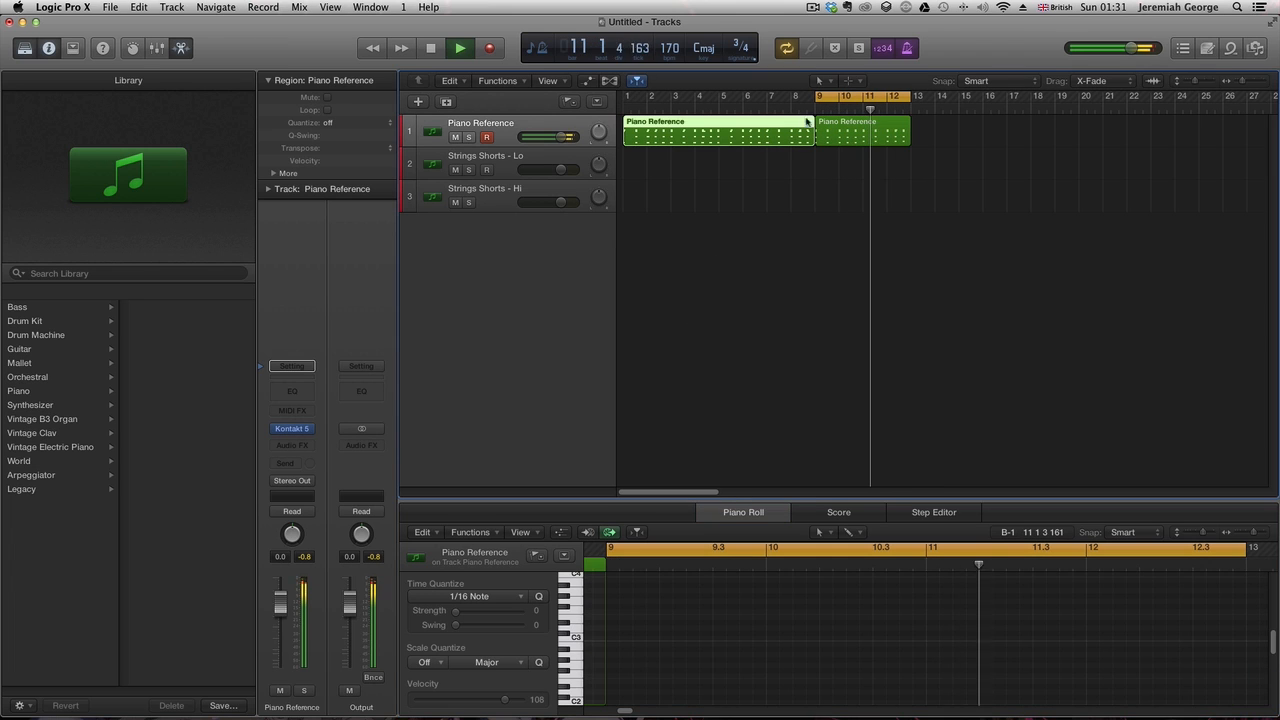
pyautogui.moveTo(815, 97); pyautogui.dragTo(624, 97)
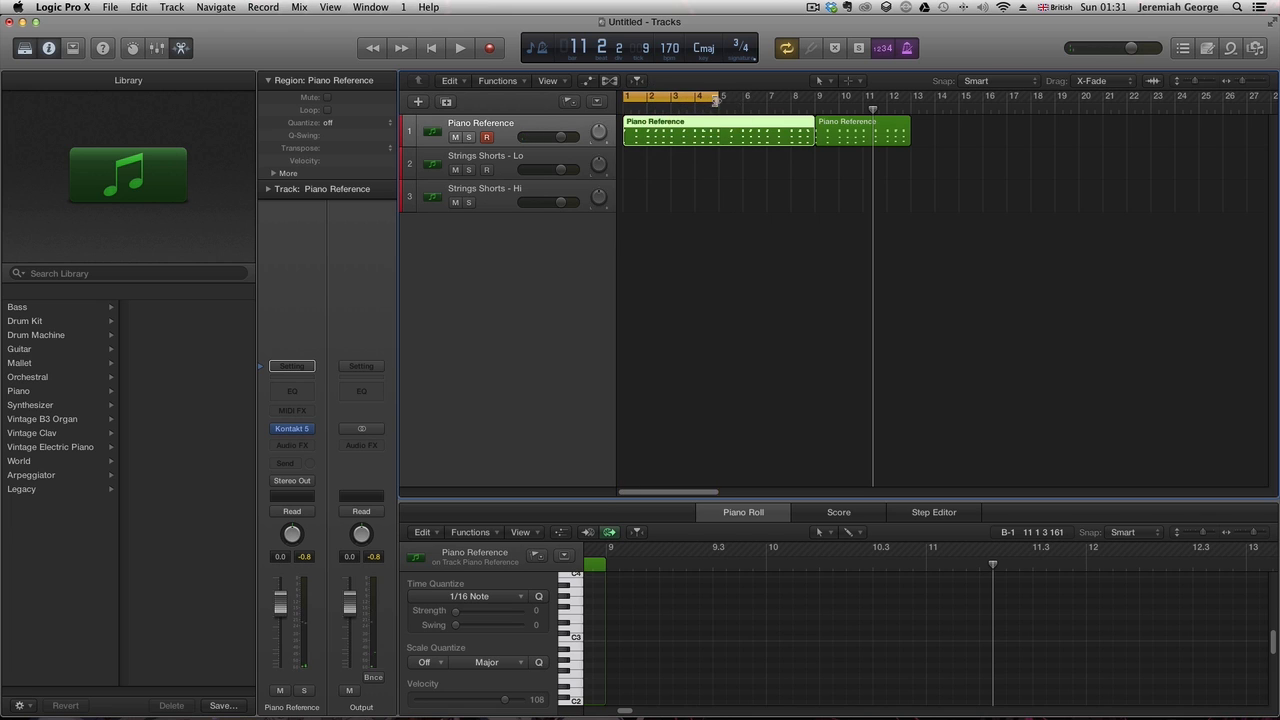
pyautogui.moveTo(816, 110); pyautogui.dragTo(810, 110)
pyautogui.click(799, 146)
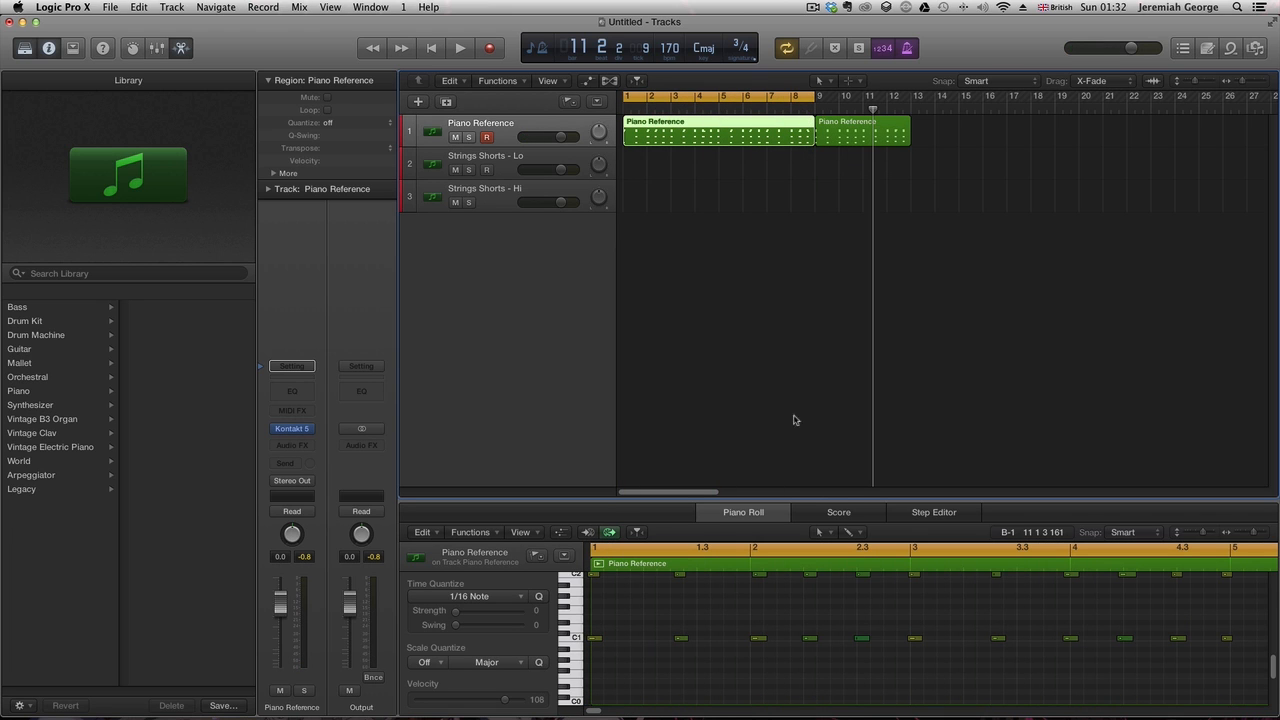
# - Select all notes of the first piano region and play it back in the cycle
pyautogui.press('space')
pyautogui.scroll(2, 757, 666)
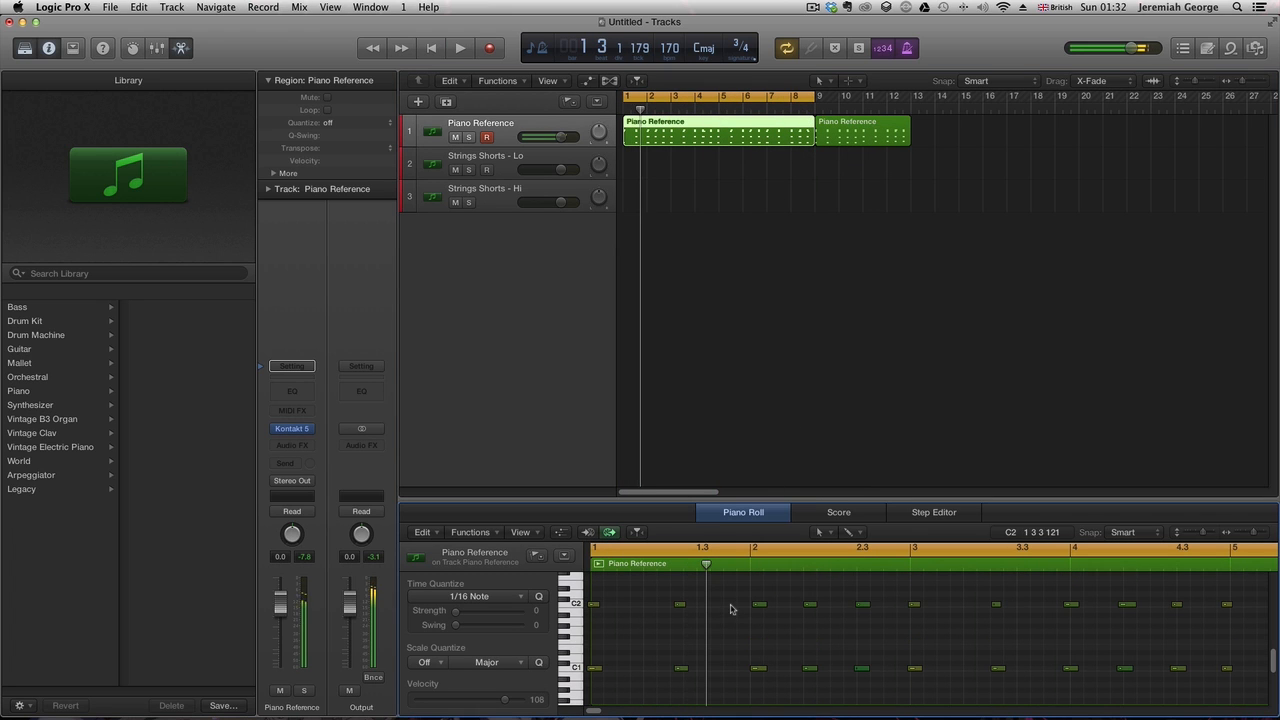
pyautogui.press('super+a')
pyautogui.press('space')
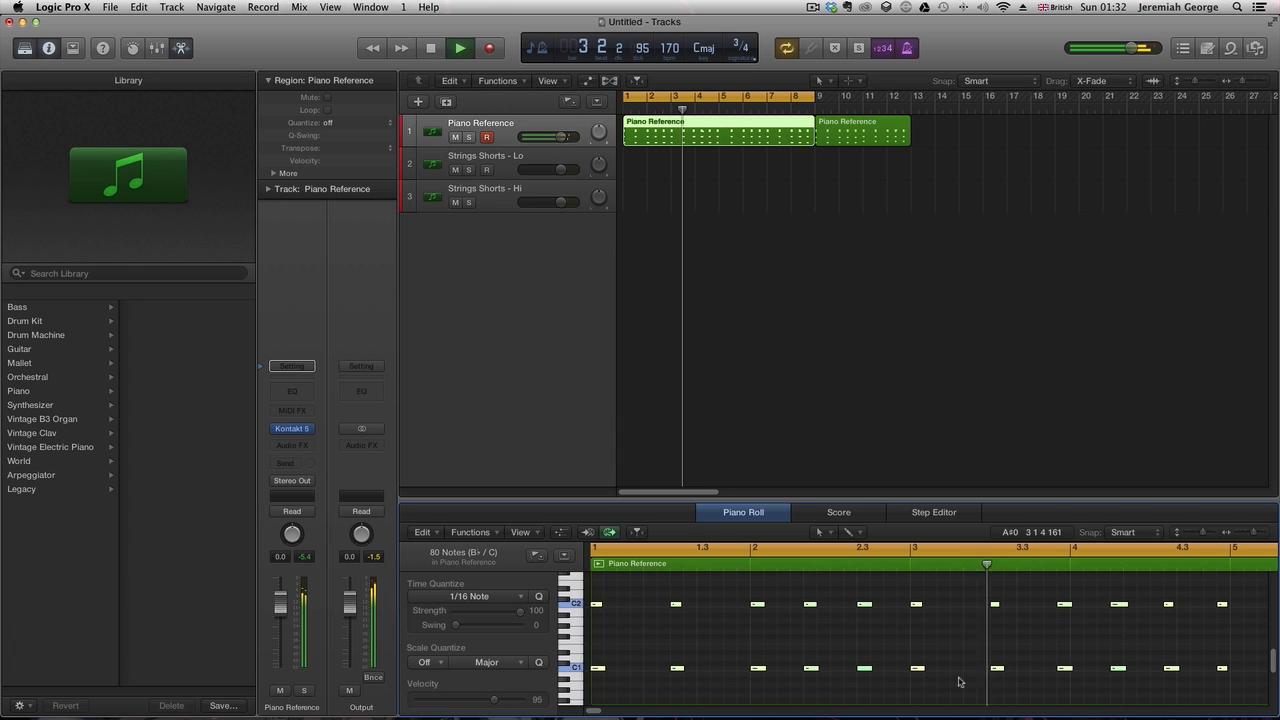
pyautogui.press('space')
# - Select the chord notes around bar 4 of the piano region and nudge them slightly later
pyautogui.click(1044, 588)
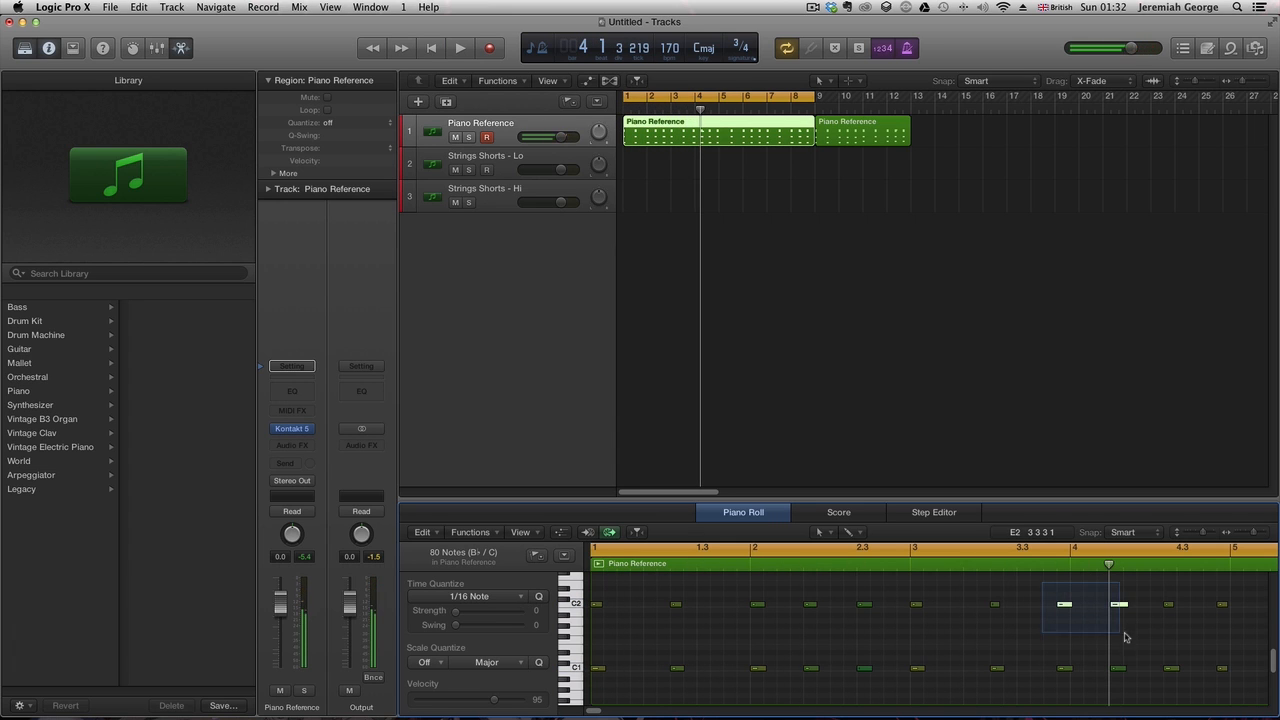
pyautogui.moveTo(1248, 684); pyautogui.dragTo(1052, 640)
pyautogui.click(856, 557)
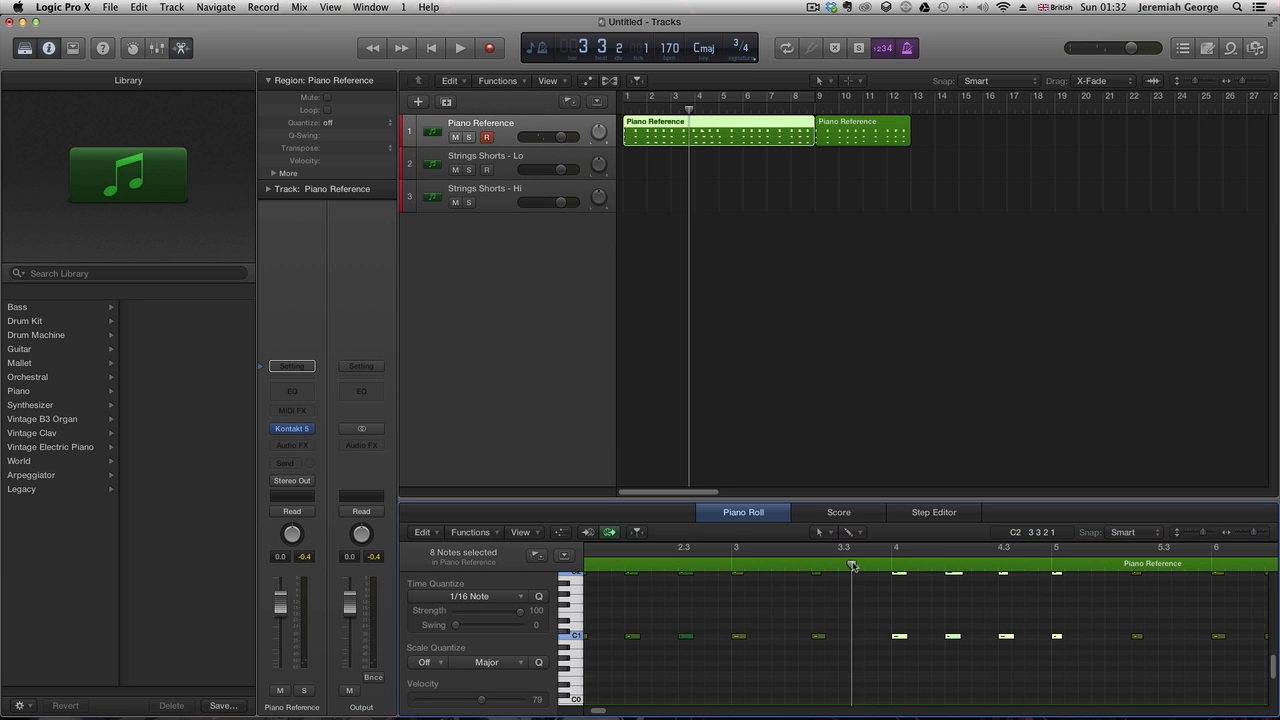
pyautogui.press('space')
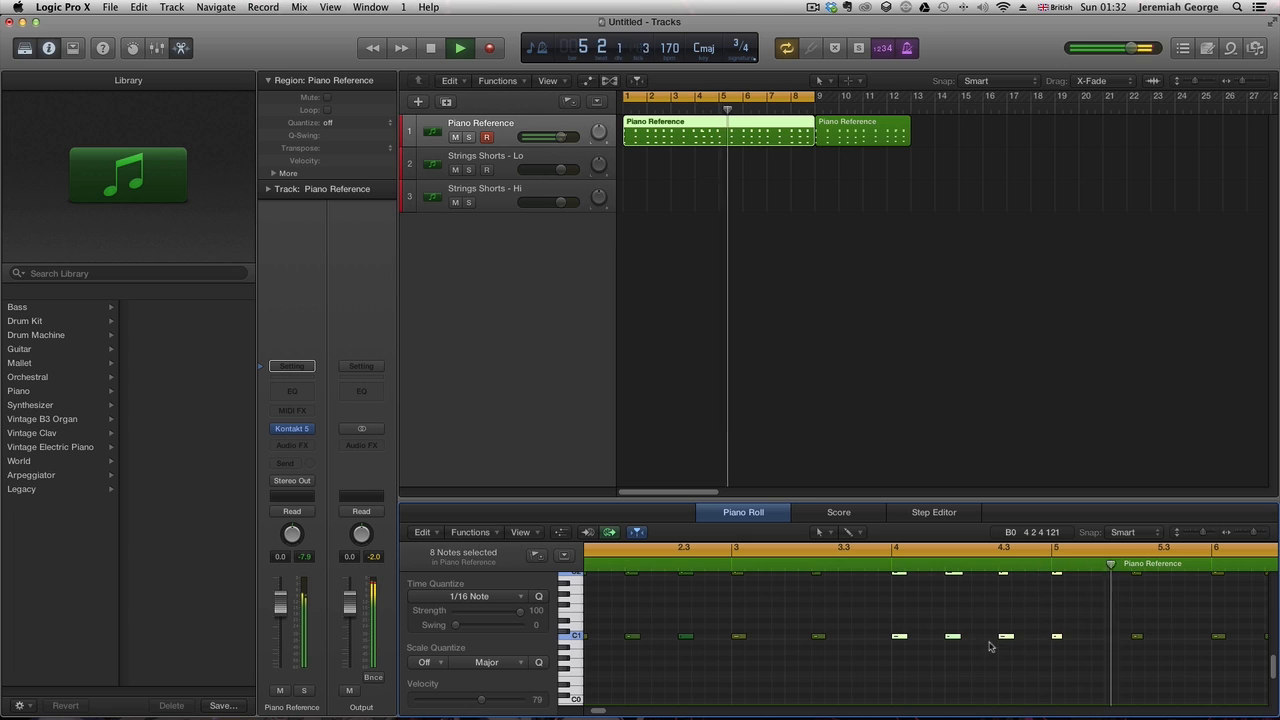
pyautogui.scroll(-5, 991, 646)
pyautogui.scroll(10, 981, 648)
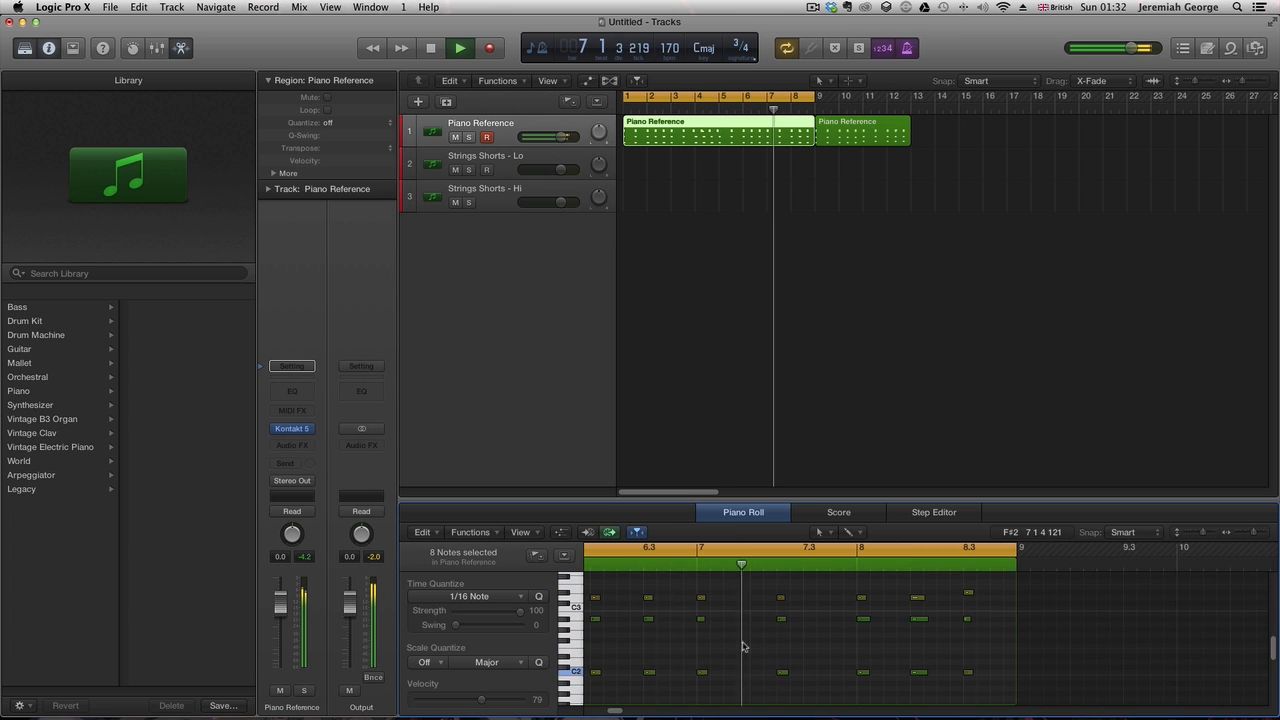
pyautogui.scroll(-1, 749, 655)
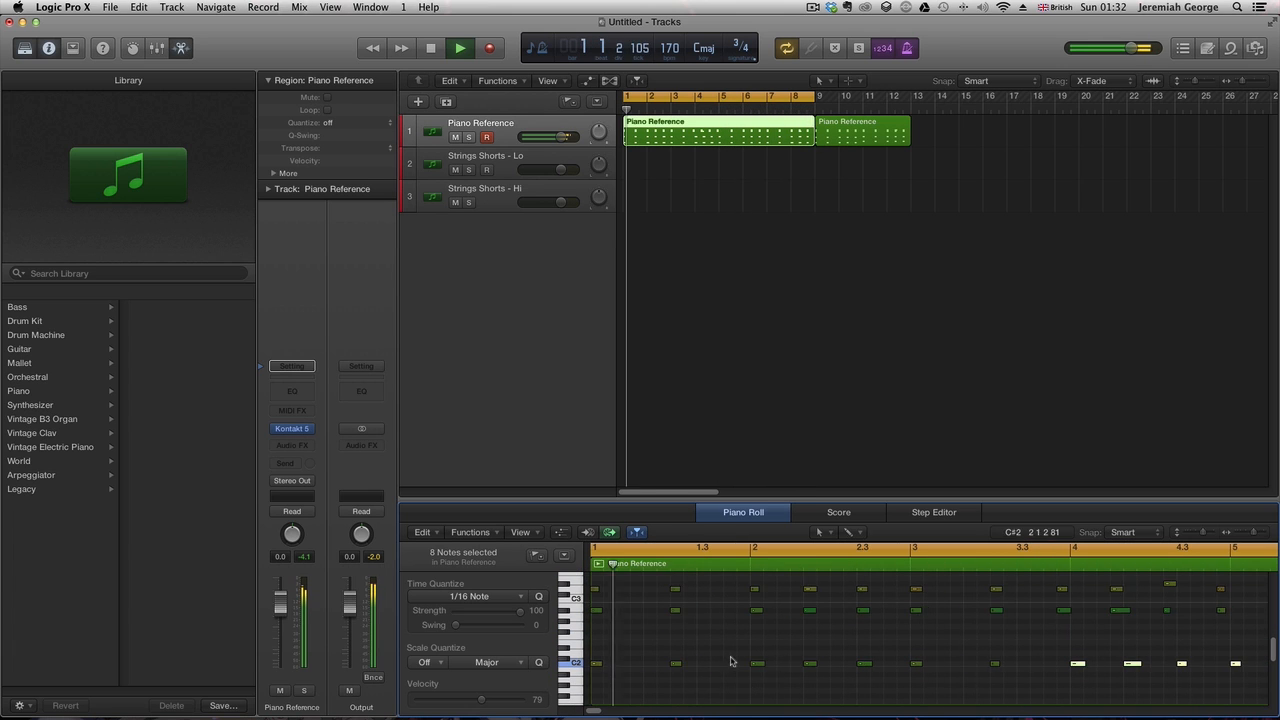
pyautogui.scroll(2, 900, 670)
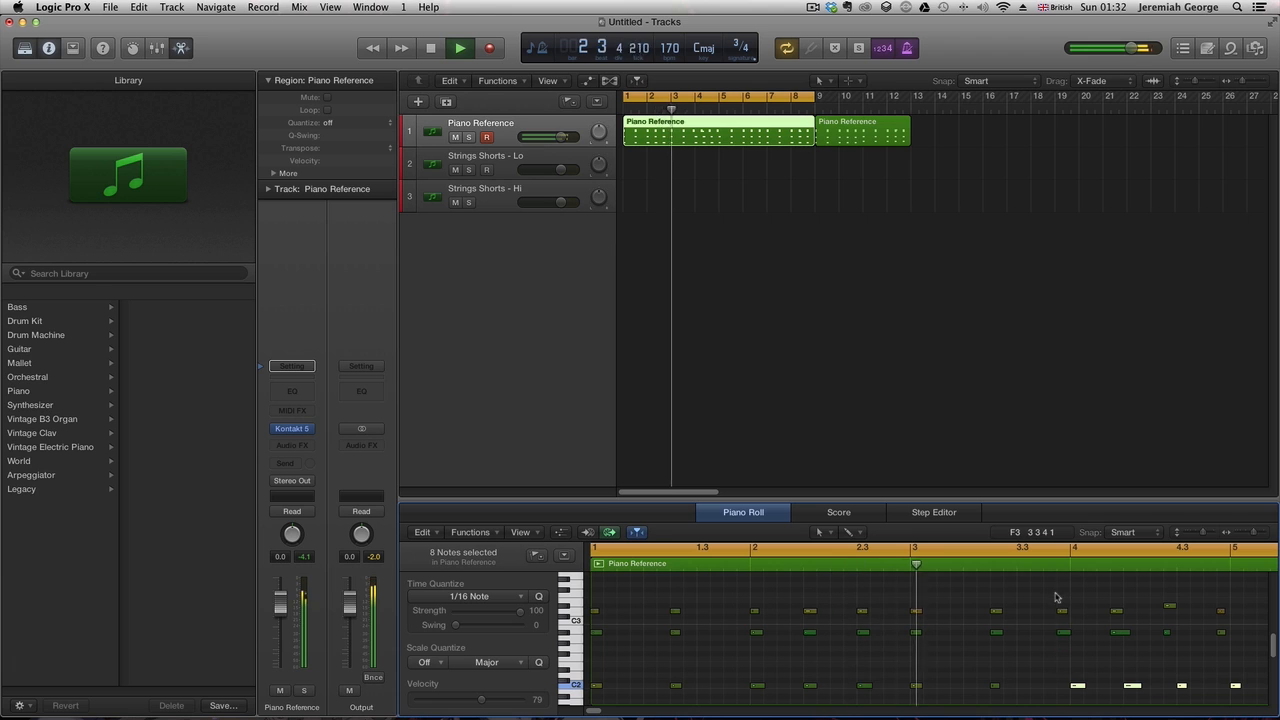
pyautogui.moveTo(1055, 595); pyautogui.dragTo(1265, 639)
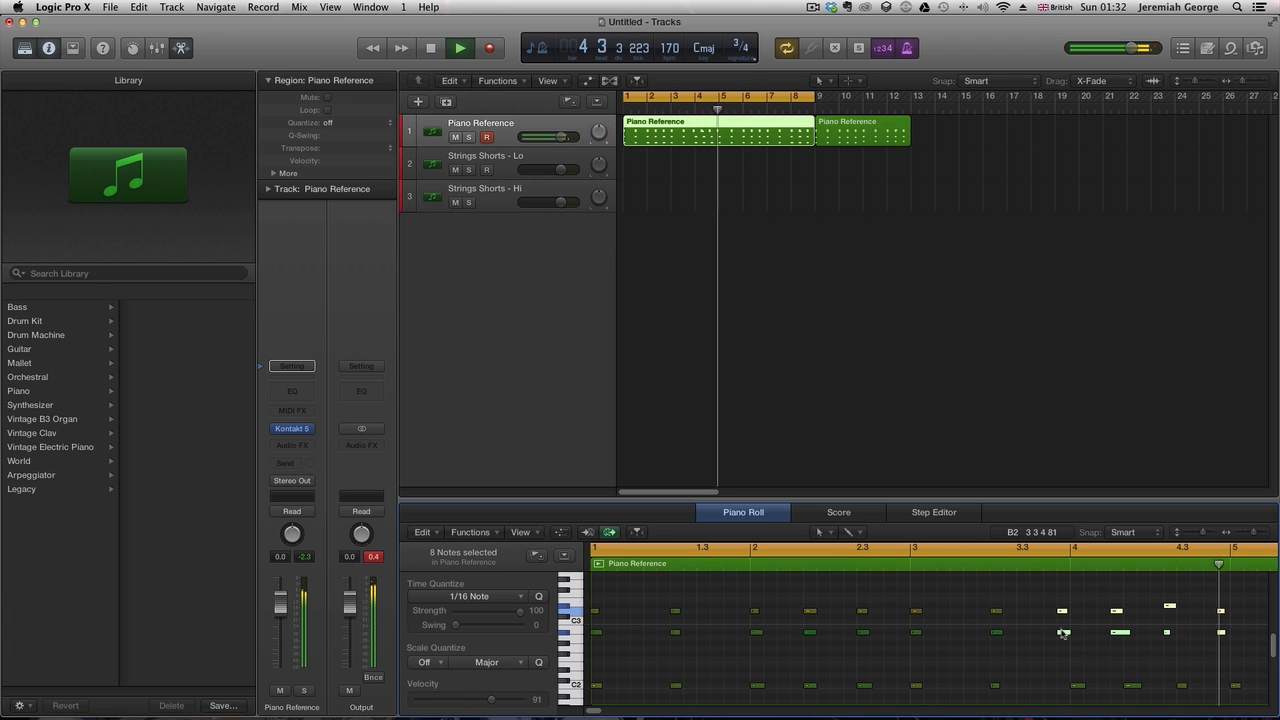
pyautogui.moveTo(1065, 632); pyautogui.dragTo(1078, 632)
# - Turn off the cycle and join the two piano regions into a single region
pyautogui.scroll(-1, 1053, 646)
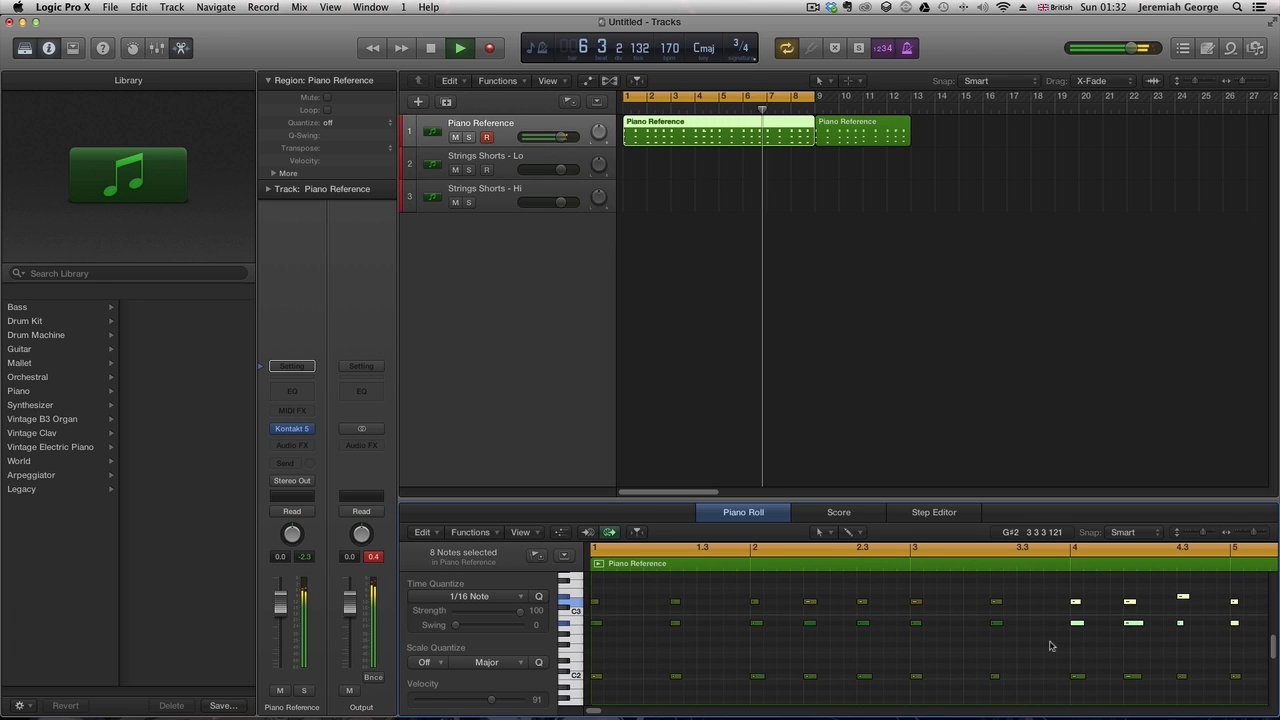
pyautogui.moveTo(598, 711); pyautogui.dragTo(602, 712)
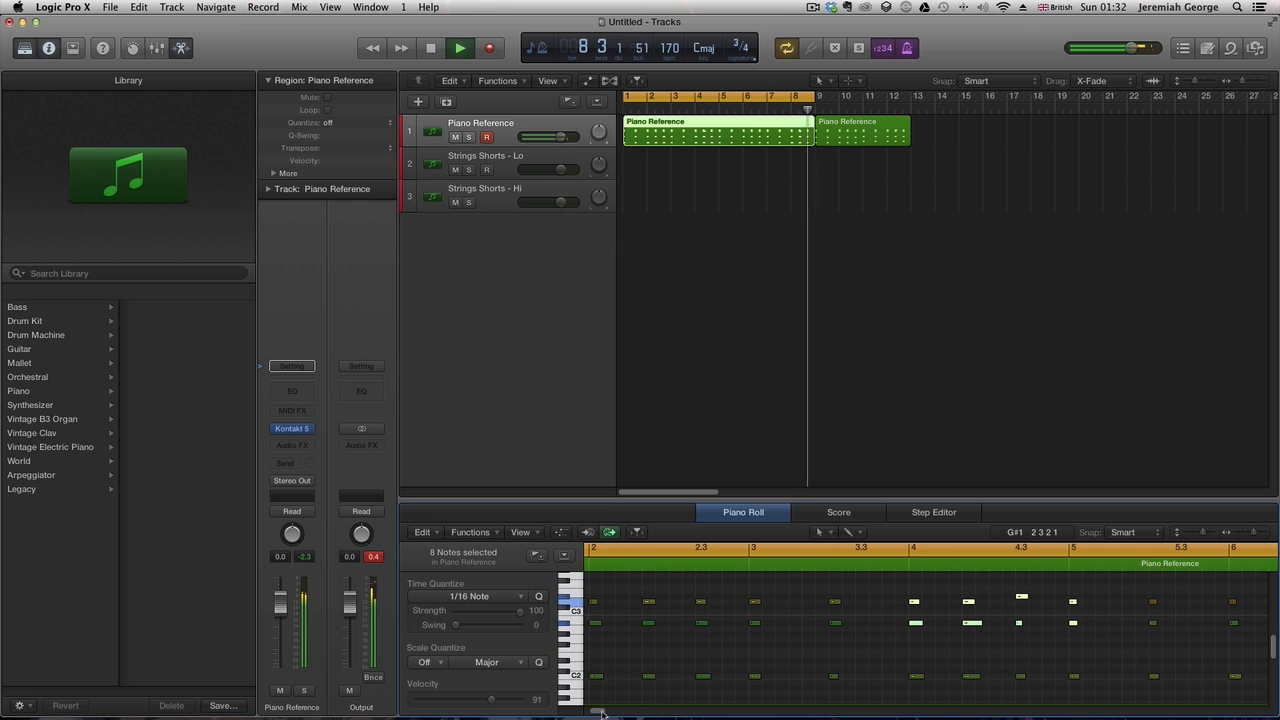
pyautogui.click(729, 96)
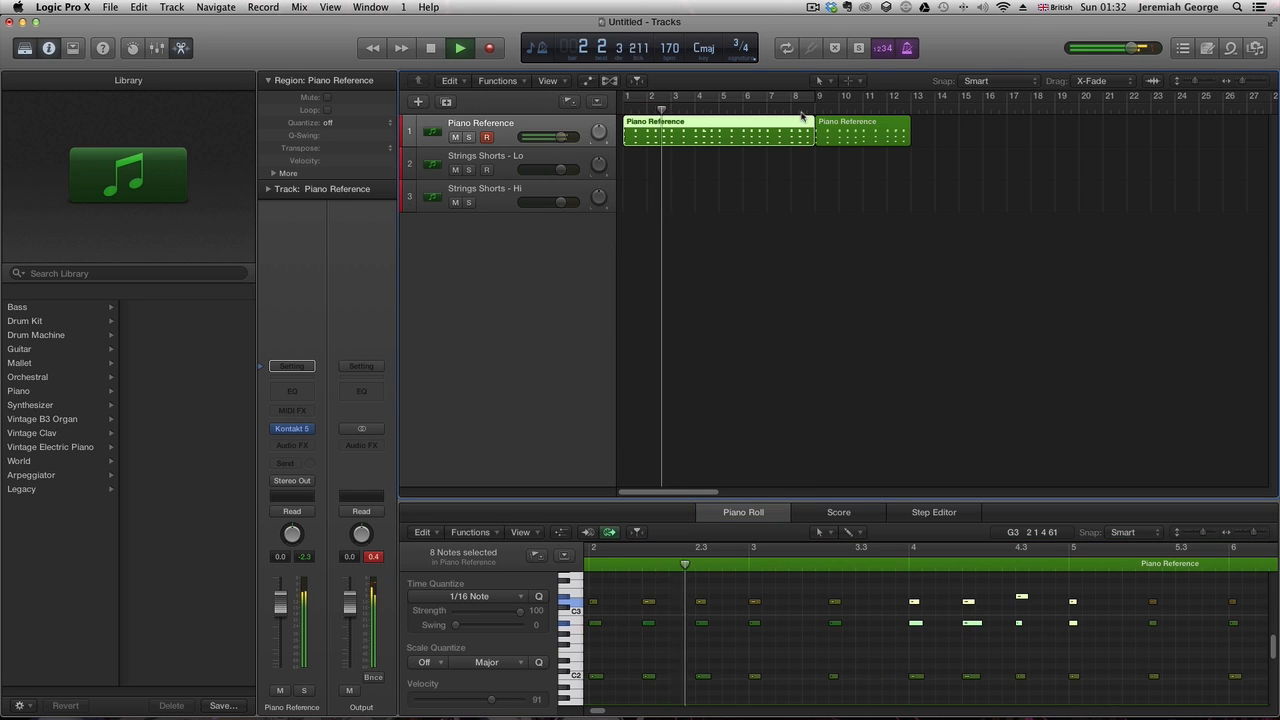
pyautogui.moveTo(819, 152); pyautogui.dragTo(820, 143)
pyautogui.press('super+j')
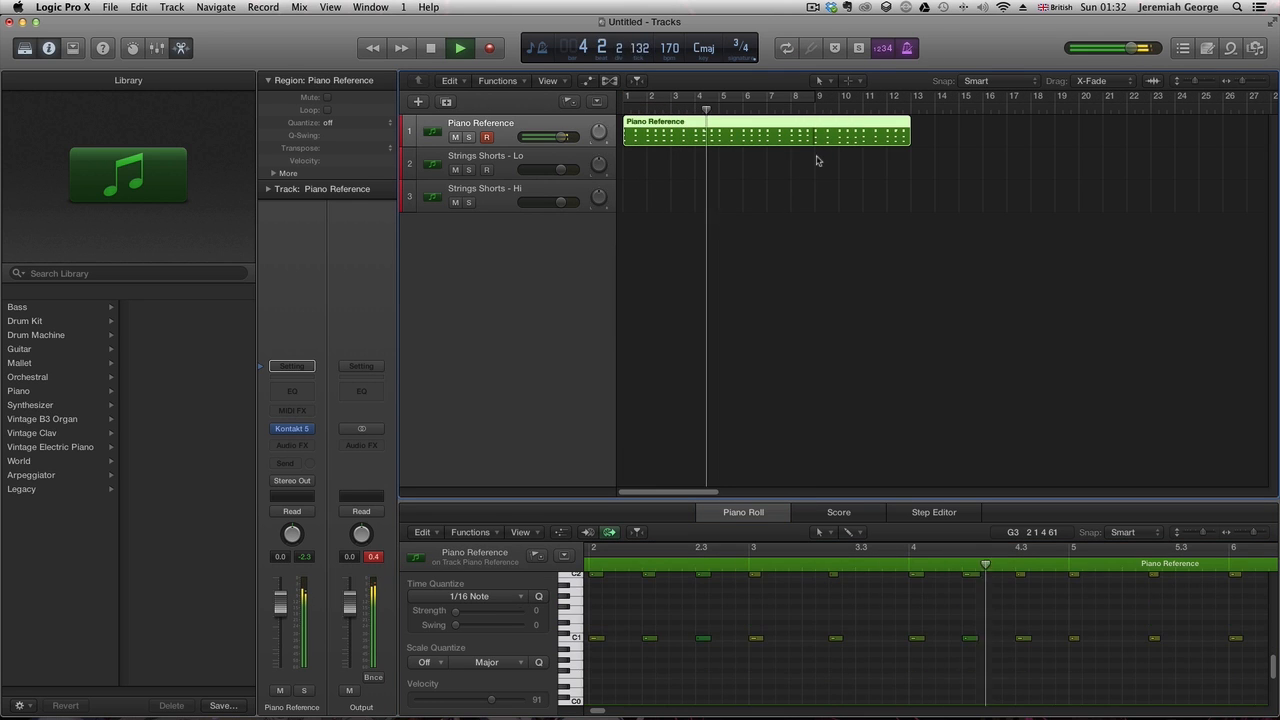
# - Select the Strings Shorts - Lo track and set the cycle range from bar 1 to bar 13
pyautogui.click(826, 177)
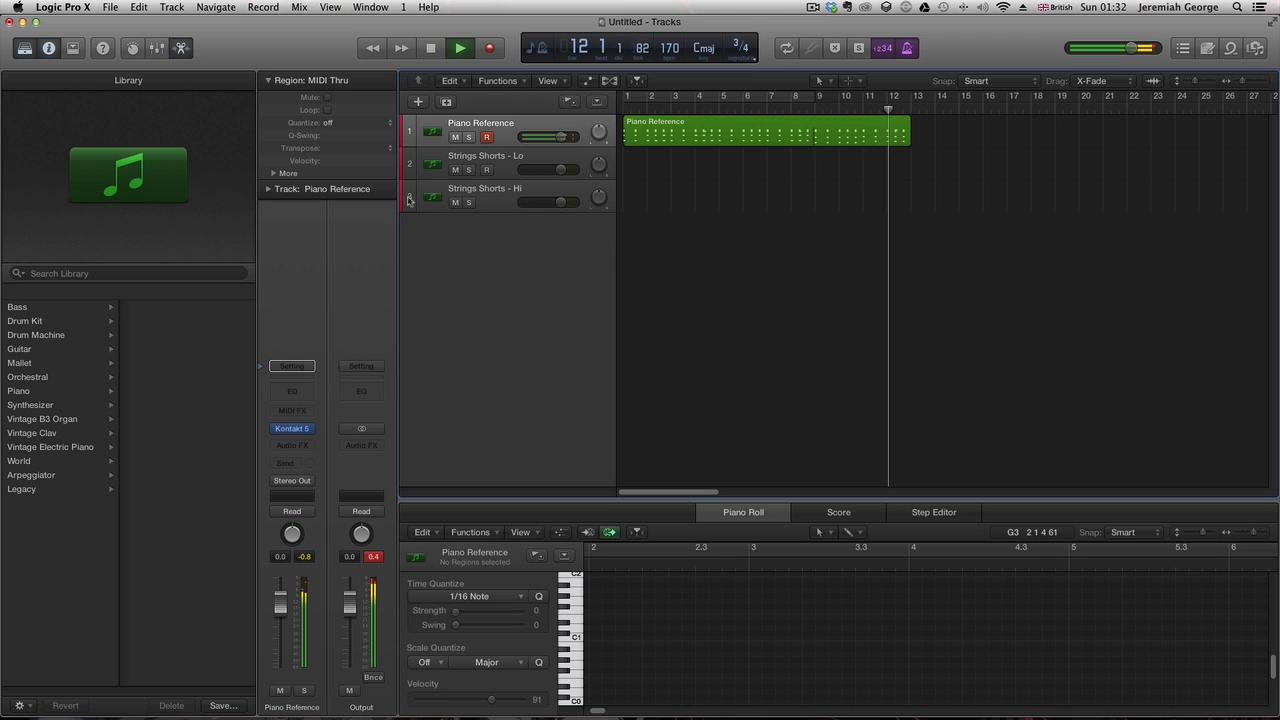
pyautogui.press('space')
pyautogui.click(533, 163)
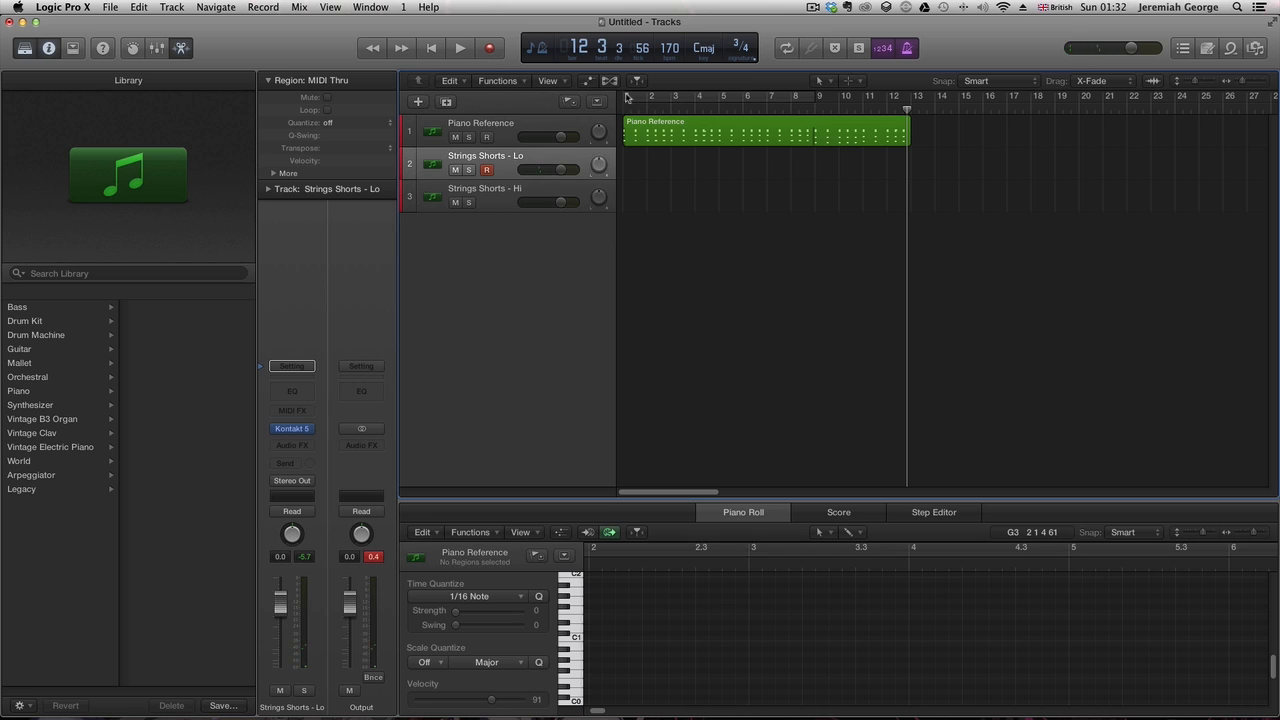
pyautogui.moveTo(627, 97); pyautogui.dragTo(921, 104)
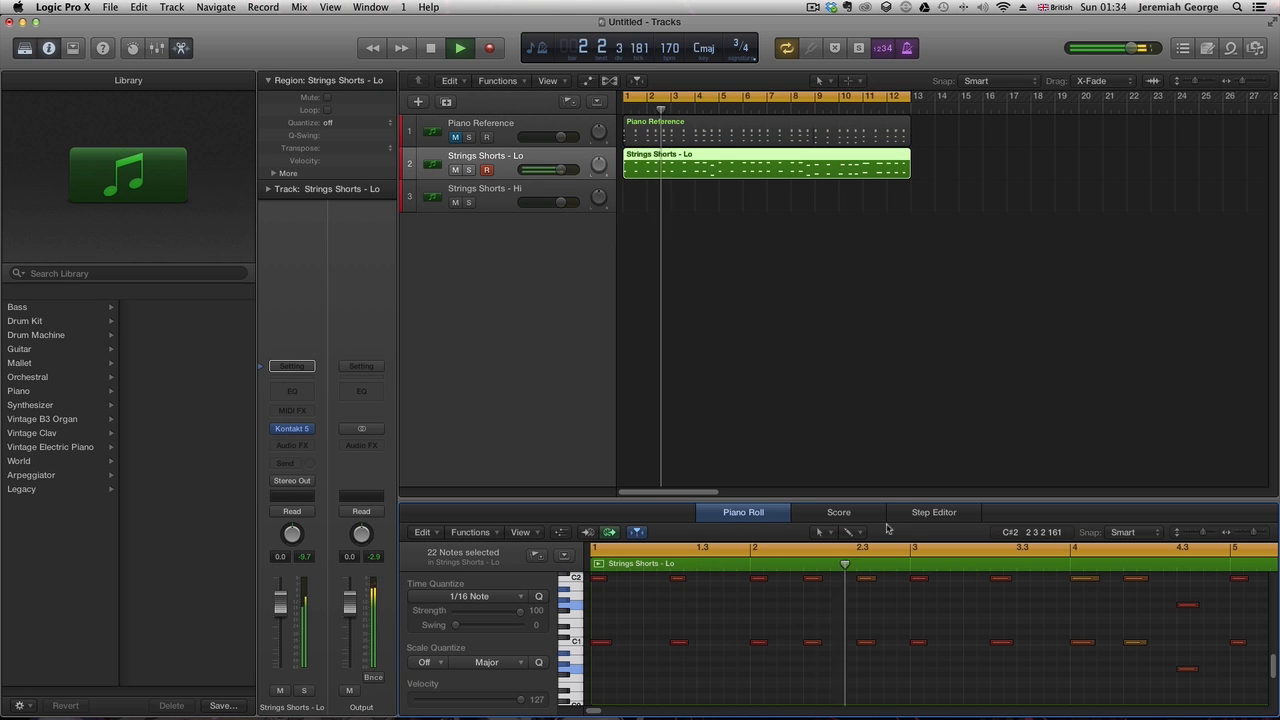
# - Play back the Strings Shorts - Lo region while selecting and nudging two notes around bar 11
pyautogui.scroll(1, 950, 630)
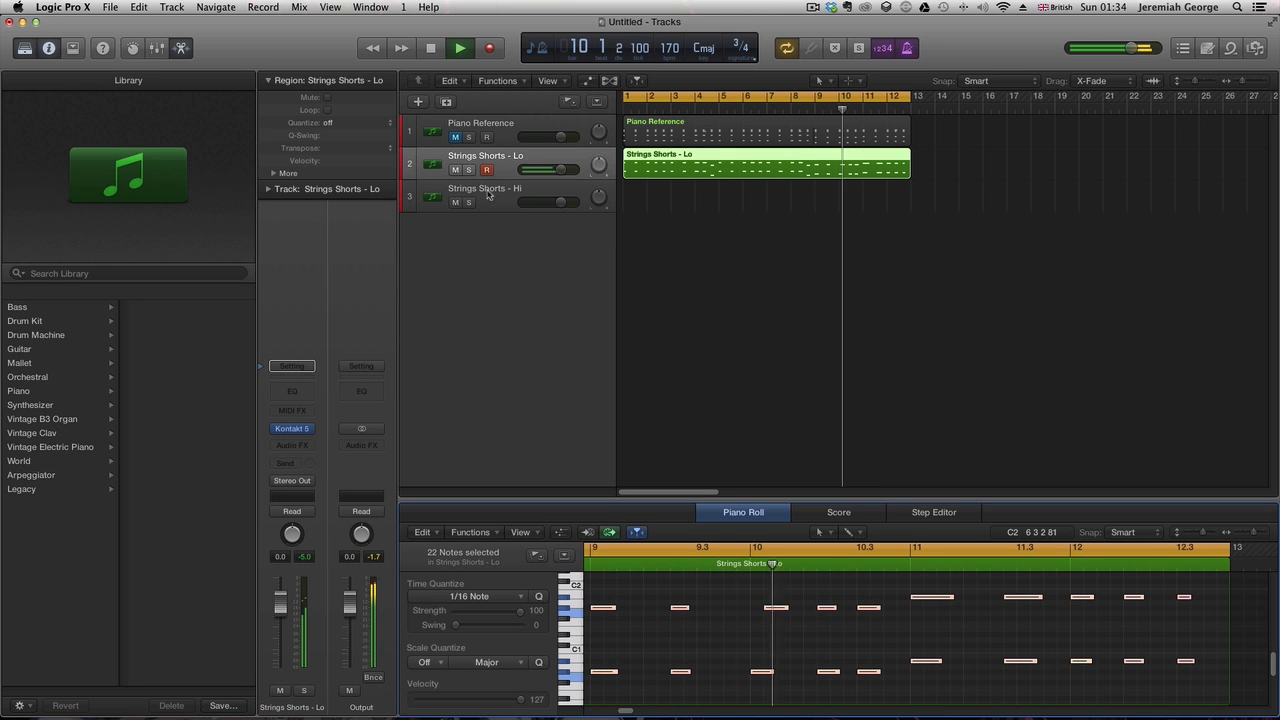
pyautogui.press('space')
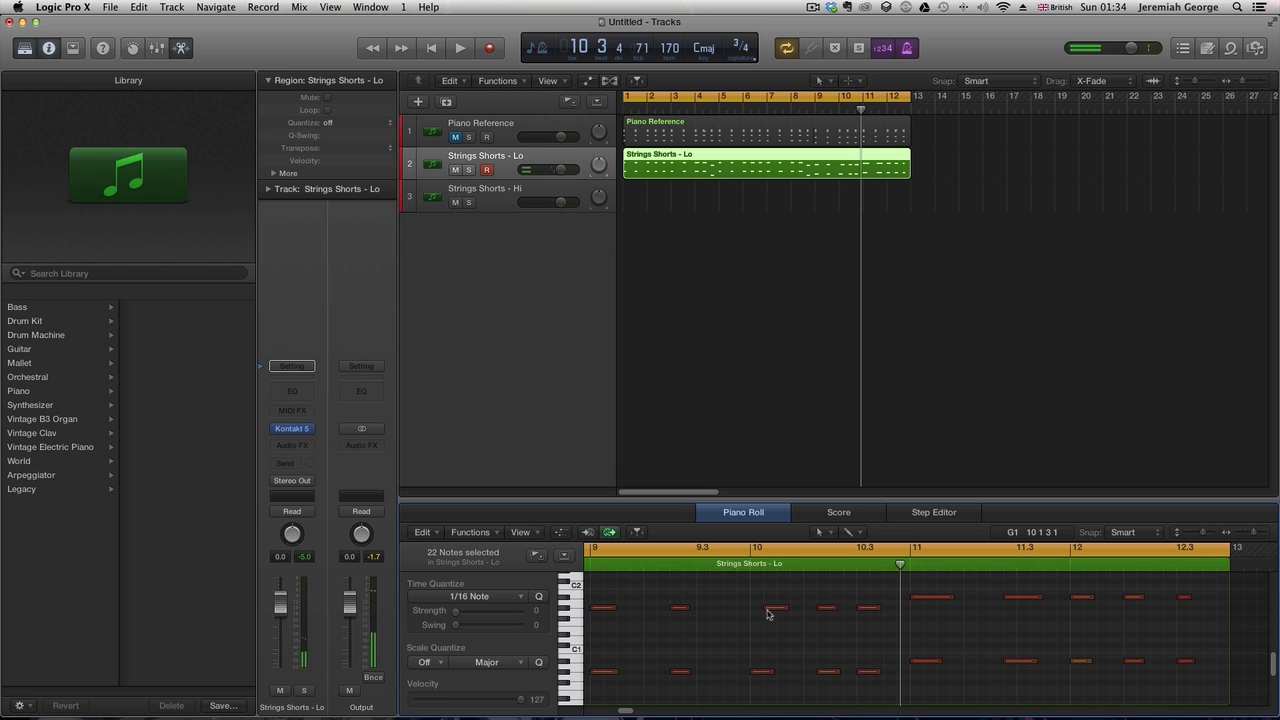
pyautogui.click(765, 608)
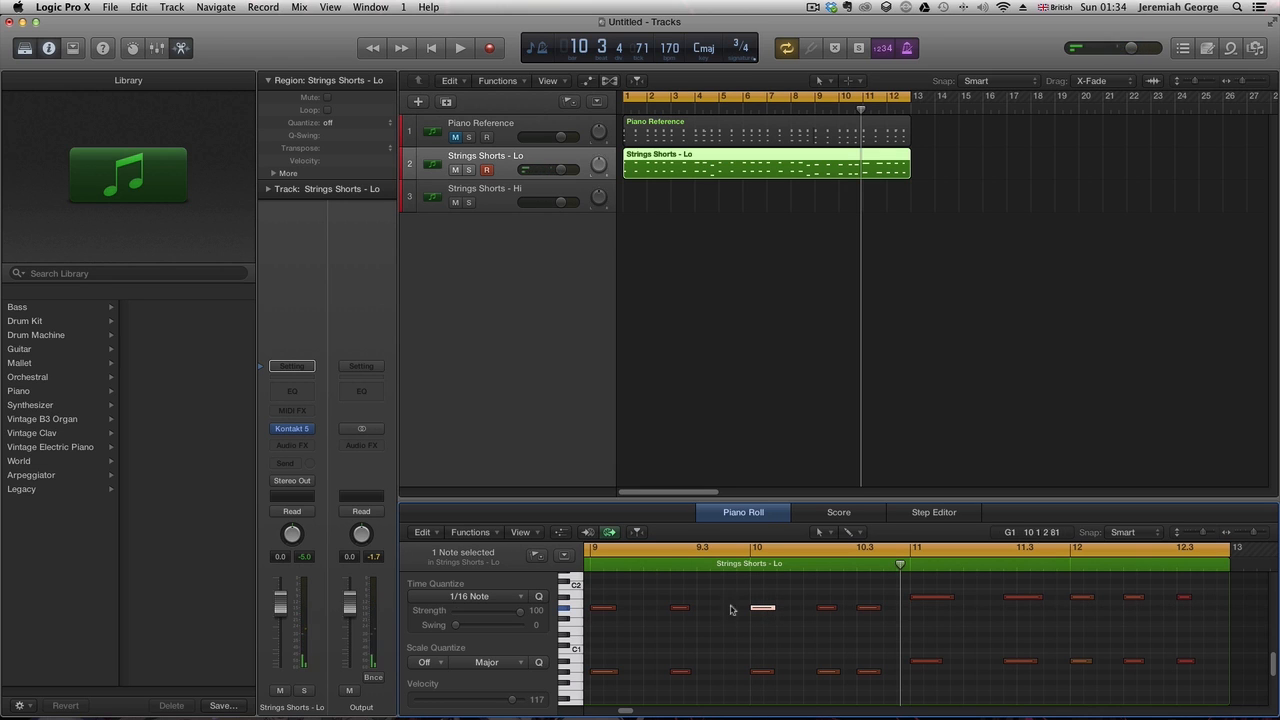
pyautogui.click(638, 549)
pyautogui.click(598, 566)
pyautogui.press('space')
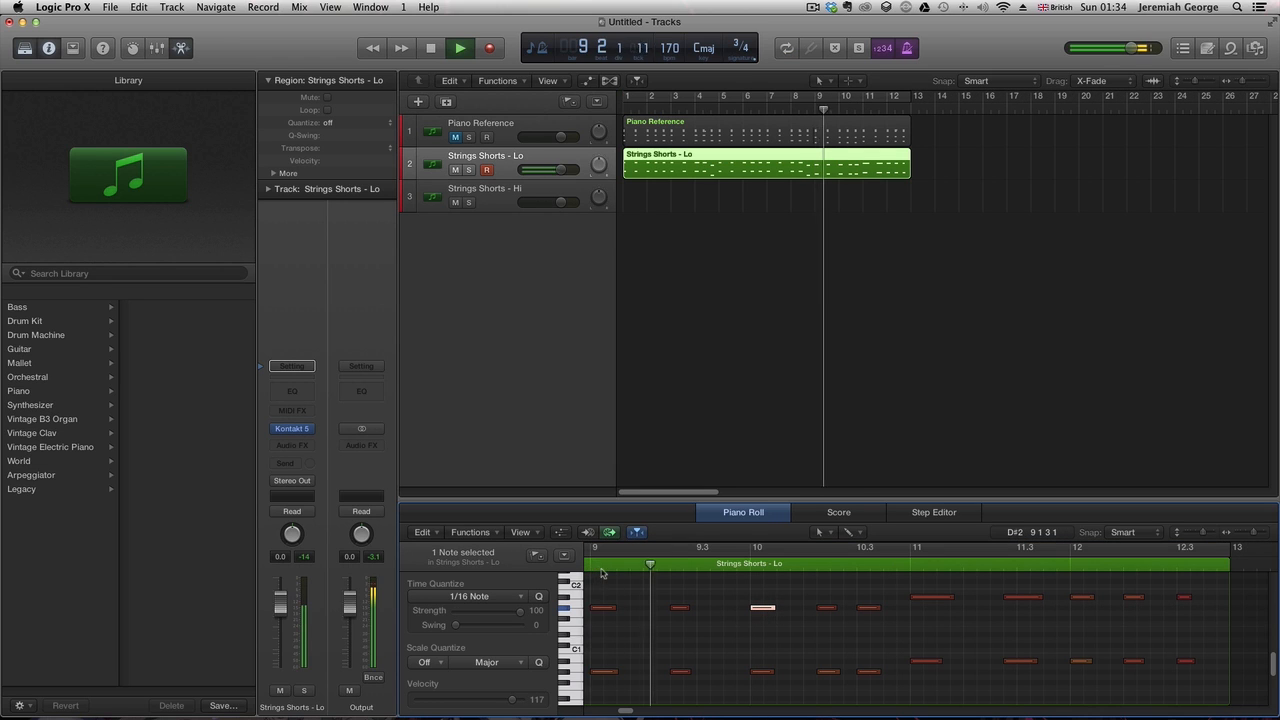
pyautogui.press('space')
pyautogui.moveTo(813, 600); pyautogui.dragTo(791, 671)
pyautogui.press('space')
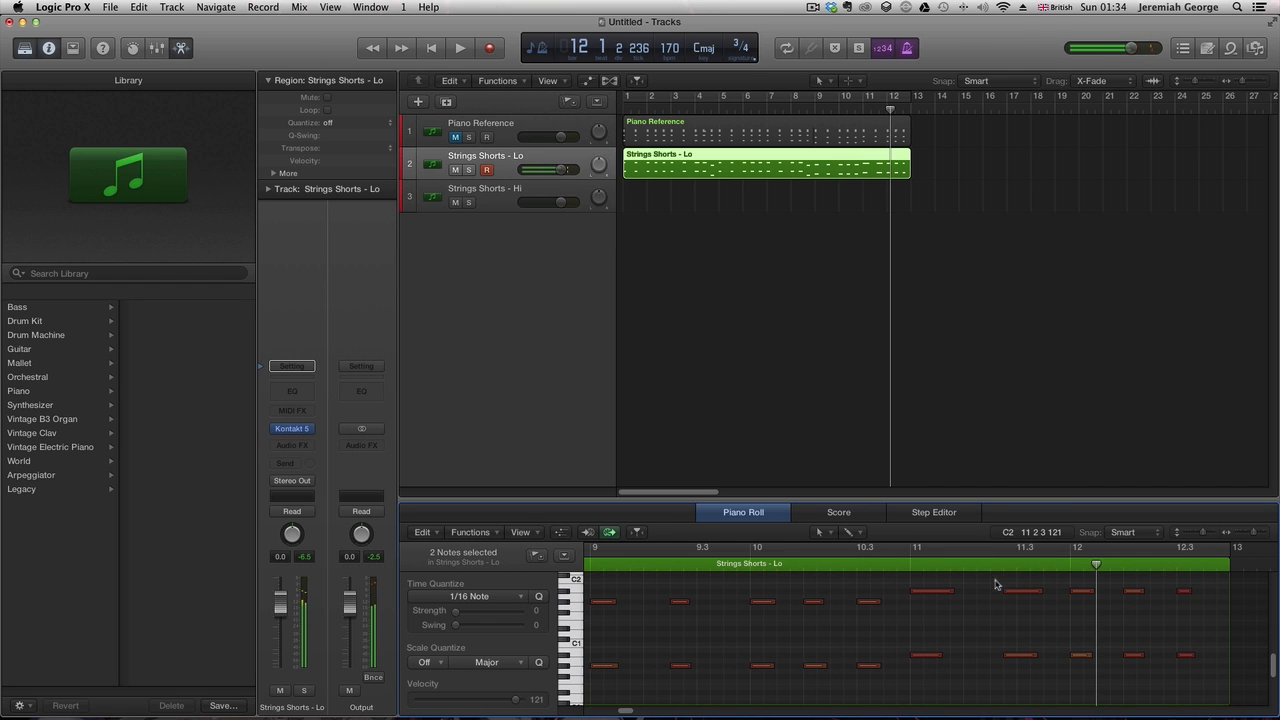
pyautogui.moveTo(1026, 660); pyautogui.dragTo(1021, 666)
pyautogui.press('space')
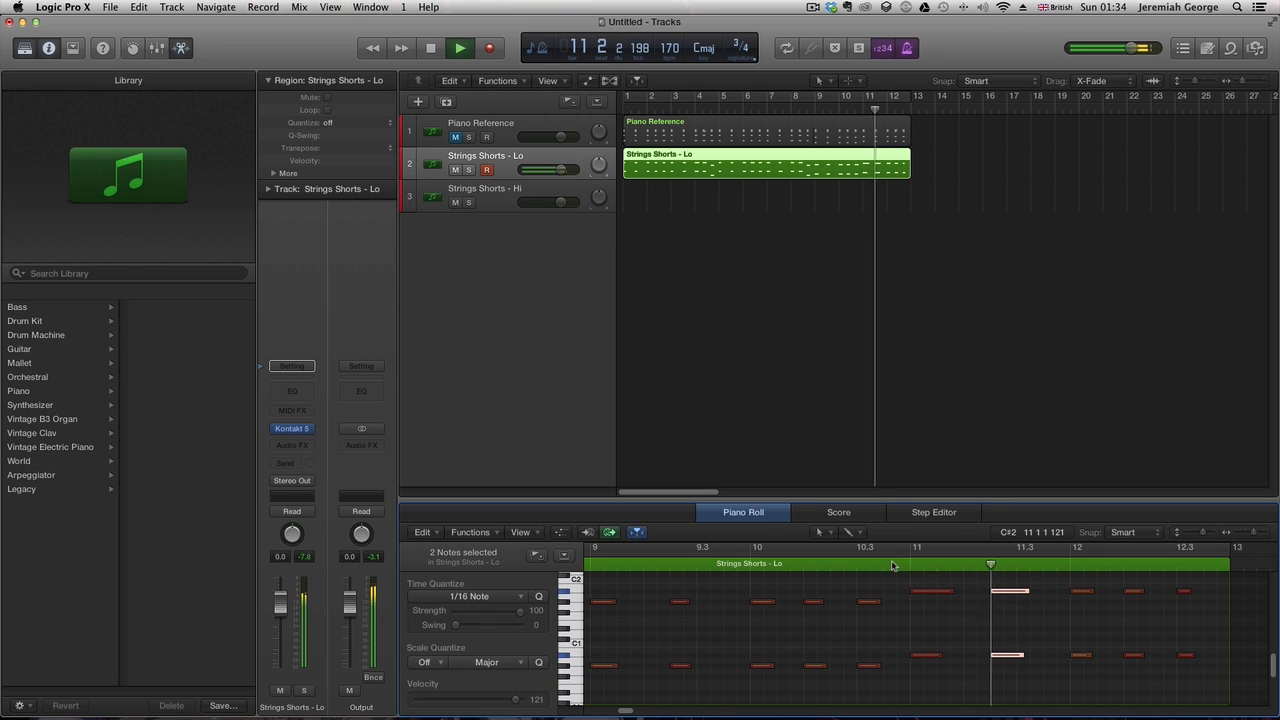
pyautogui.press('space')
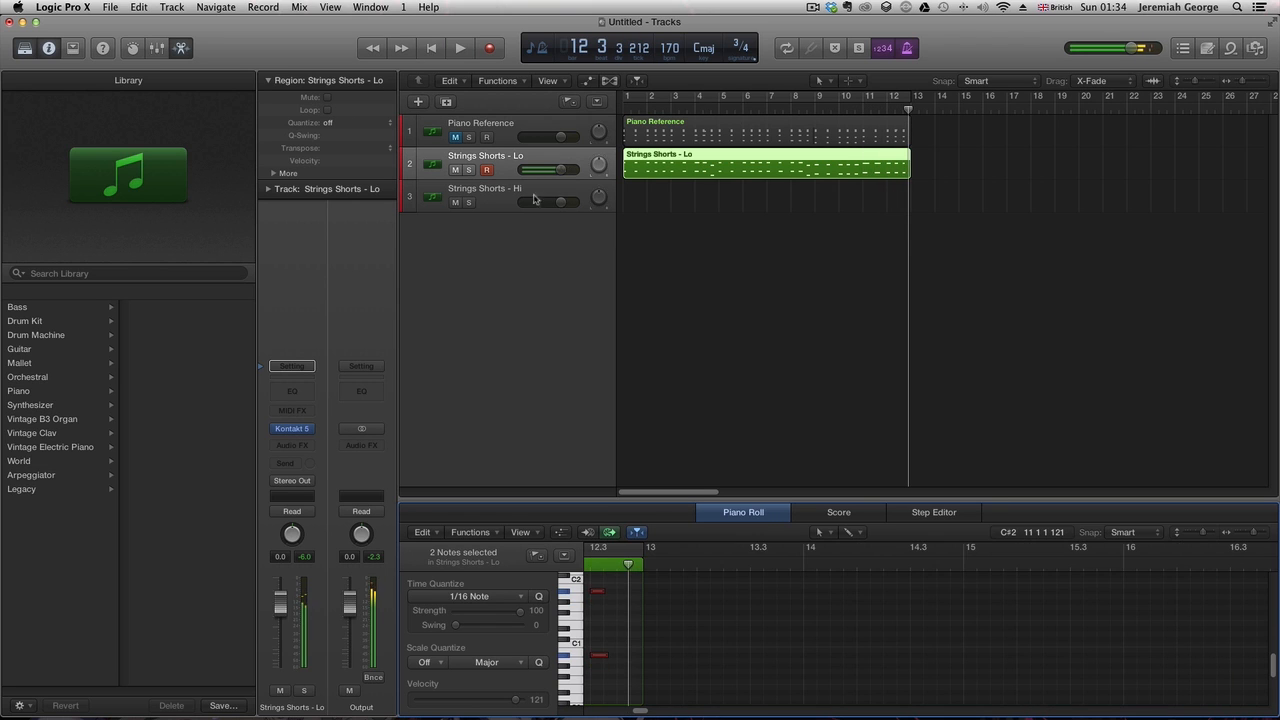
# - Select the Strings Shorts - Hi track and return the playhead to the start of the project
pyautogui.click(678, 195)
pyautogui.click(630, 106)
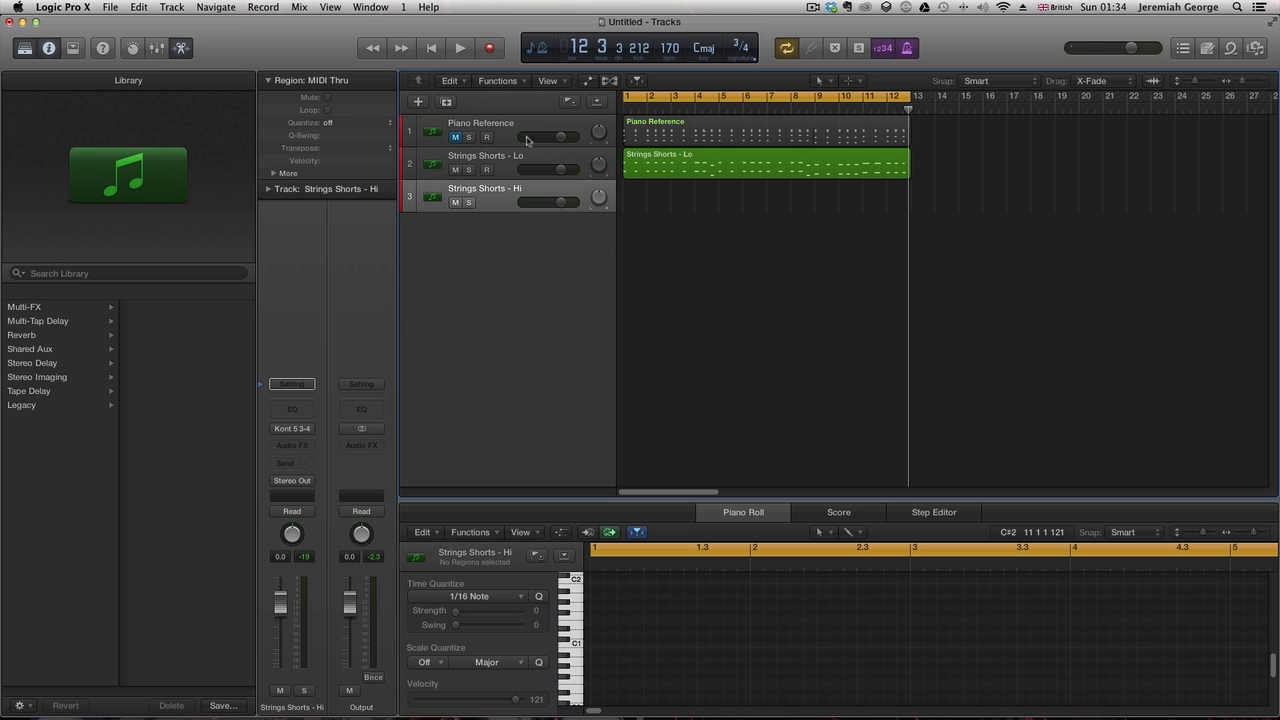
pyautogui.press('space')
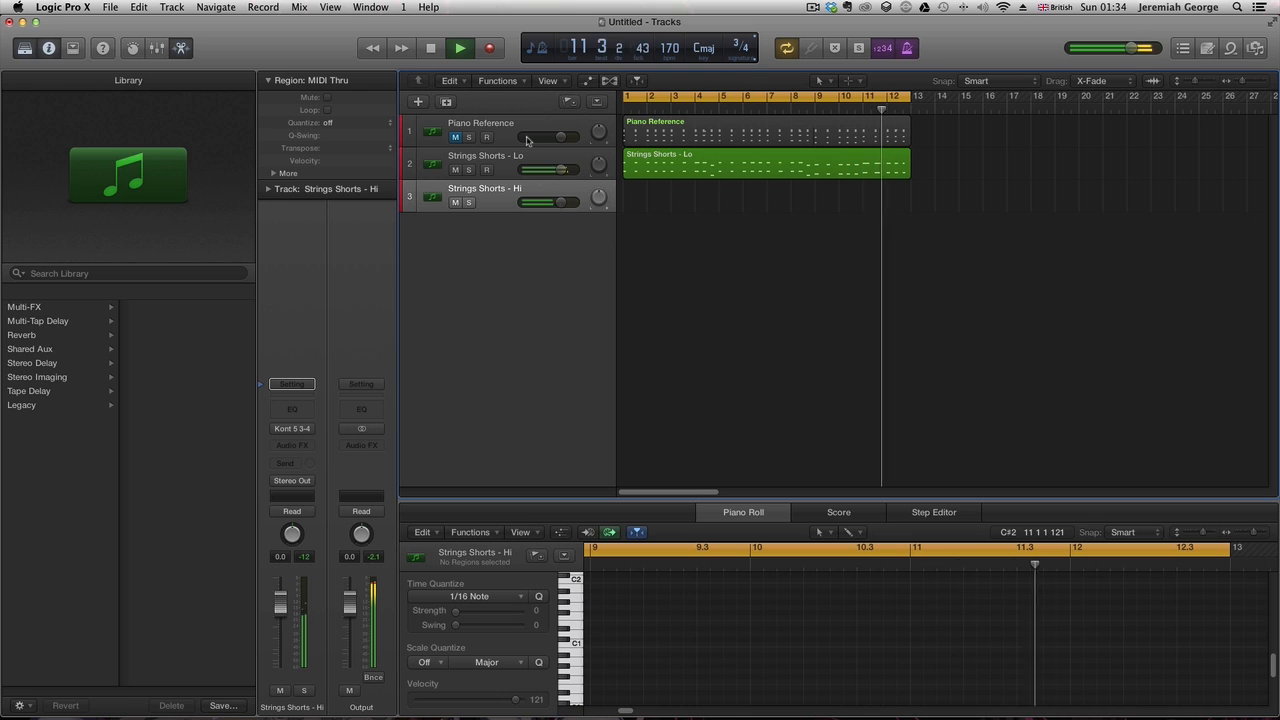
pyautogui.press('space')
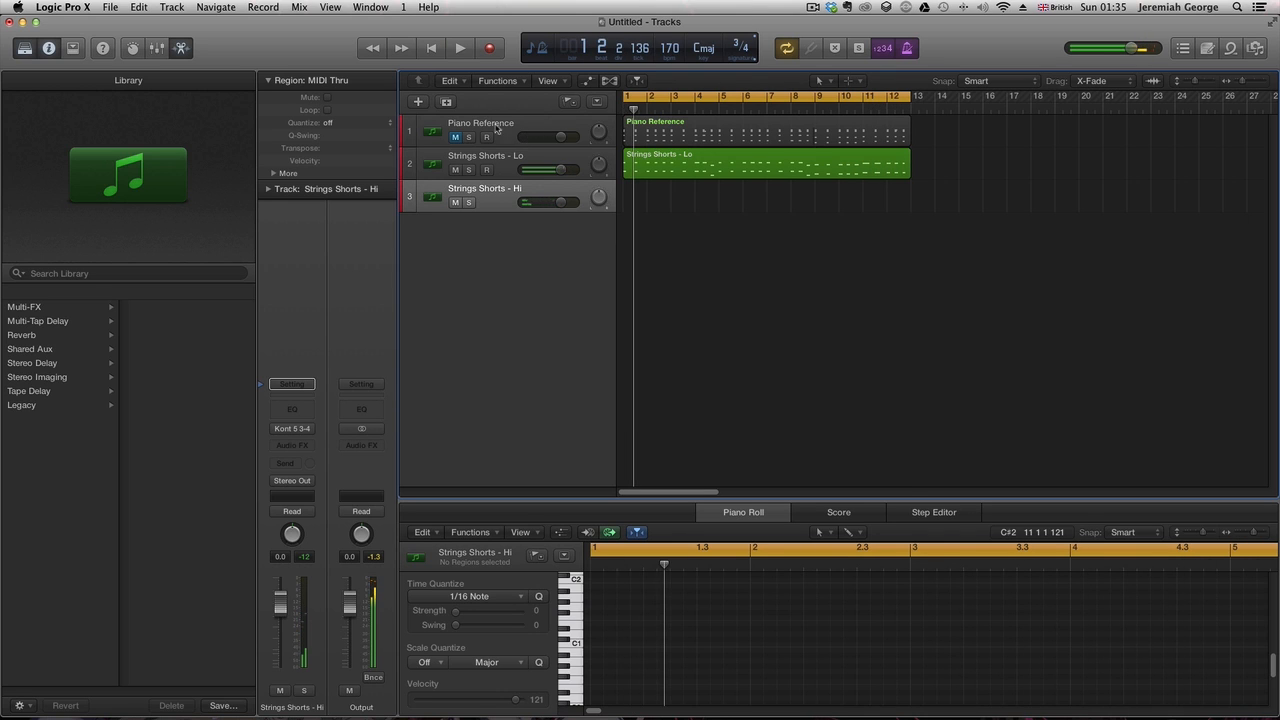
pyautogui.click(489, 49)
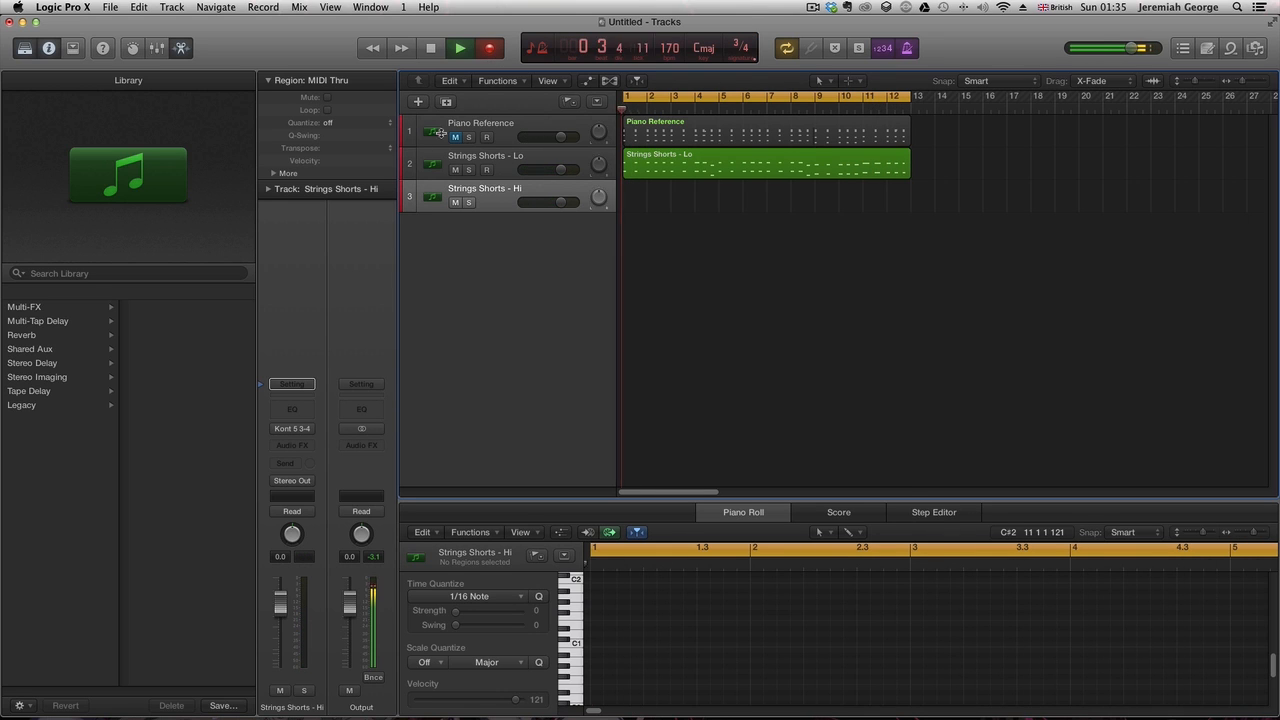
pyautogui.press('r')
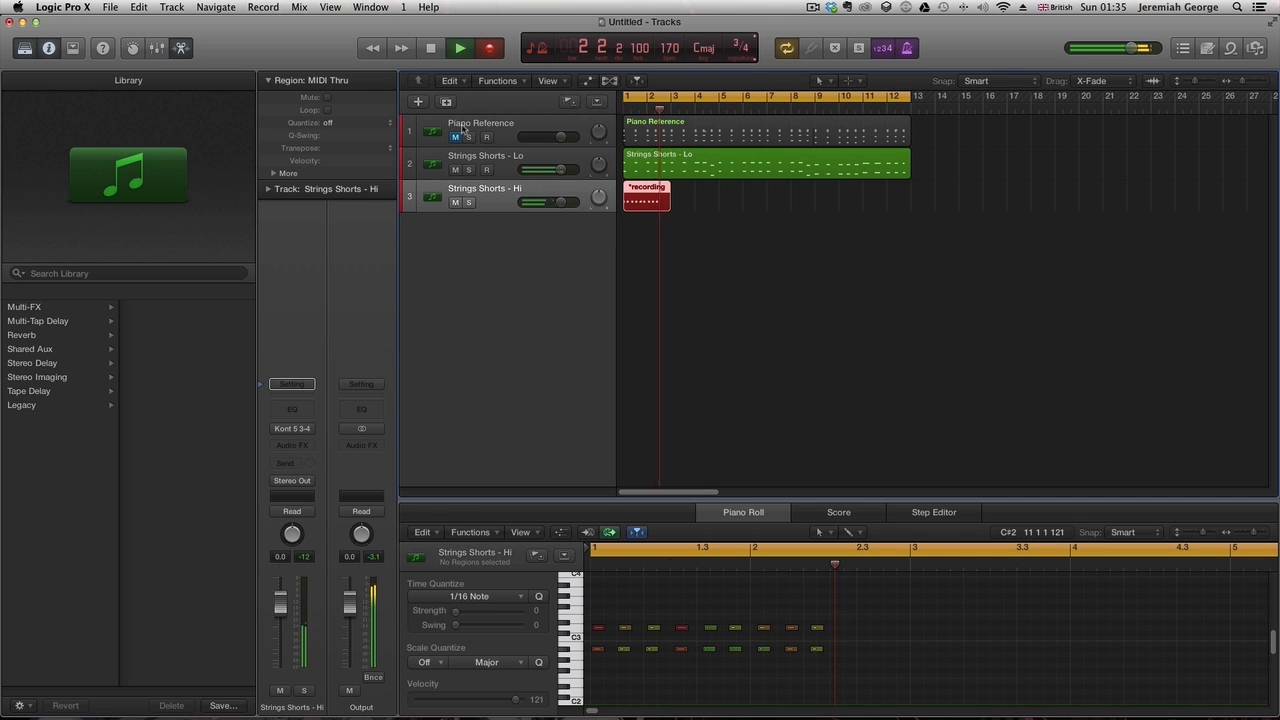
pyautogui.press('super+period')
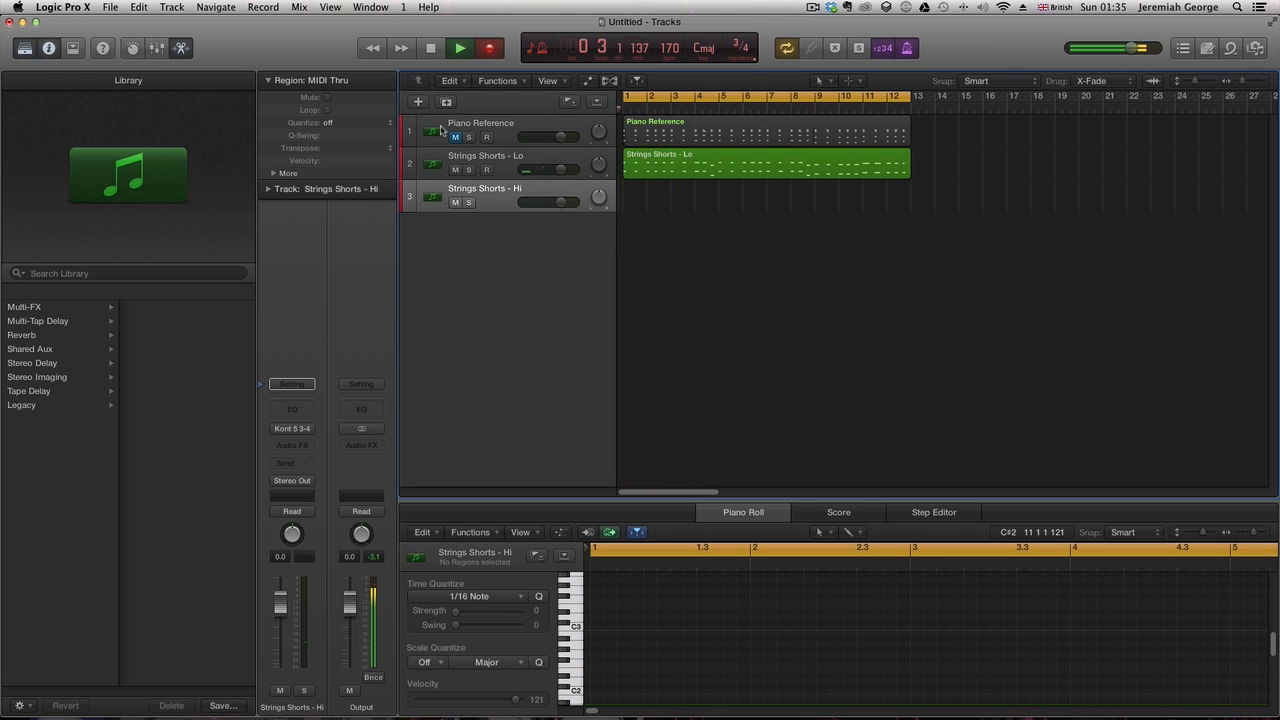
# - Record a MIDI part on the Strings Shorts - Hi track across the cycle range
pyautogui.press('space')
pyautogui.press('r')
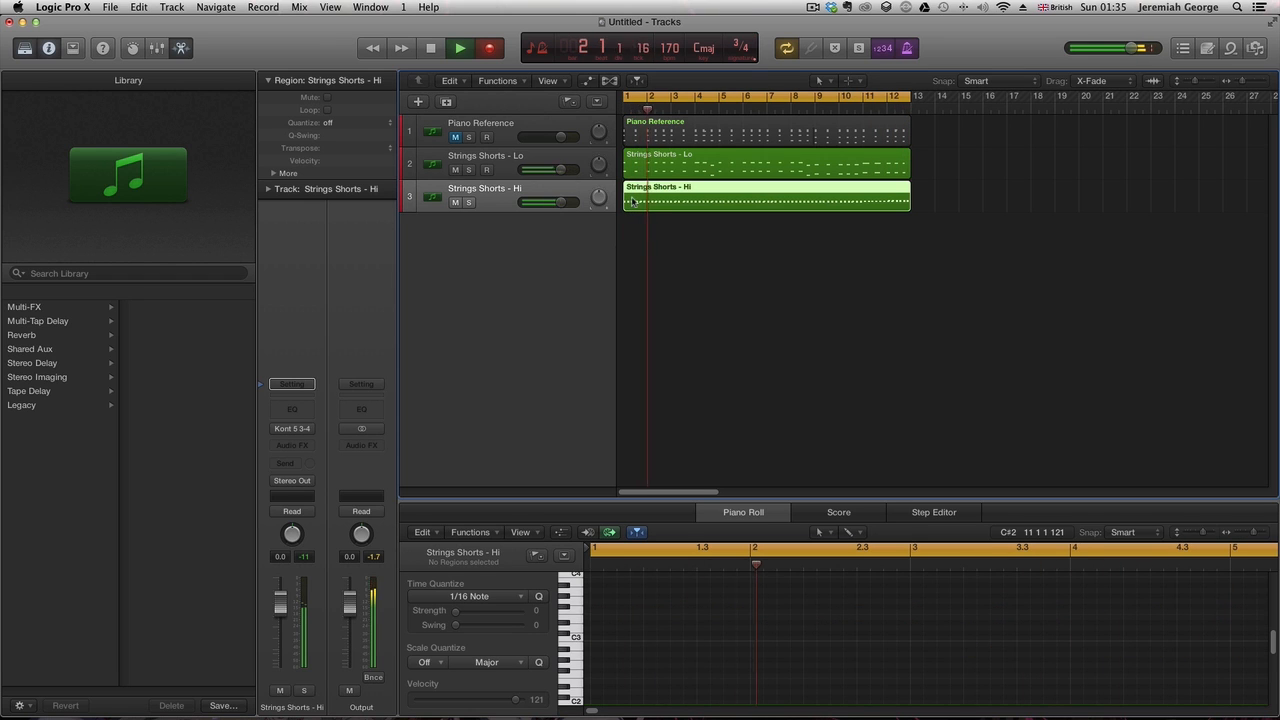
pyautogui.press('space')
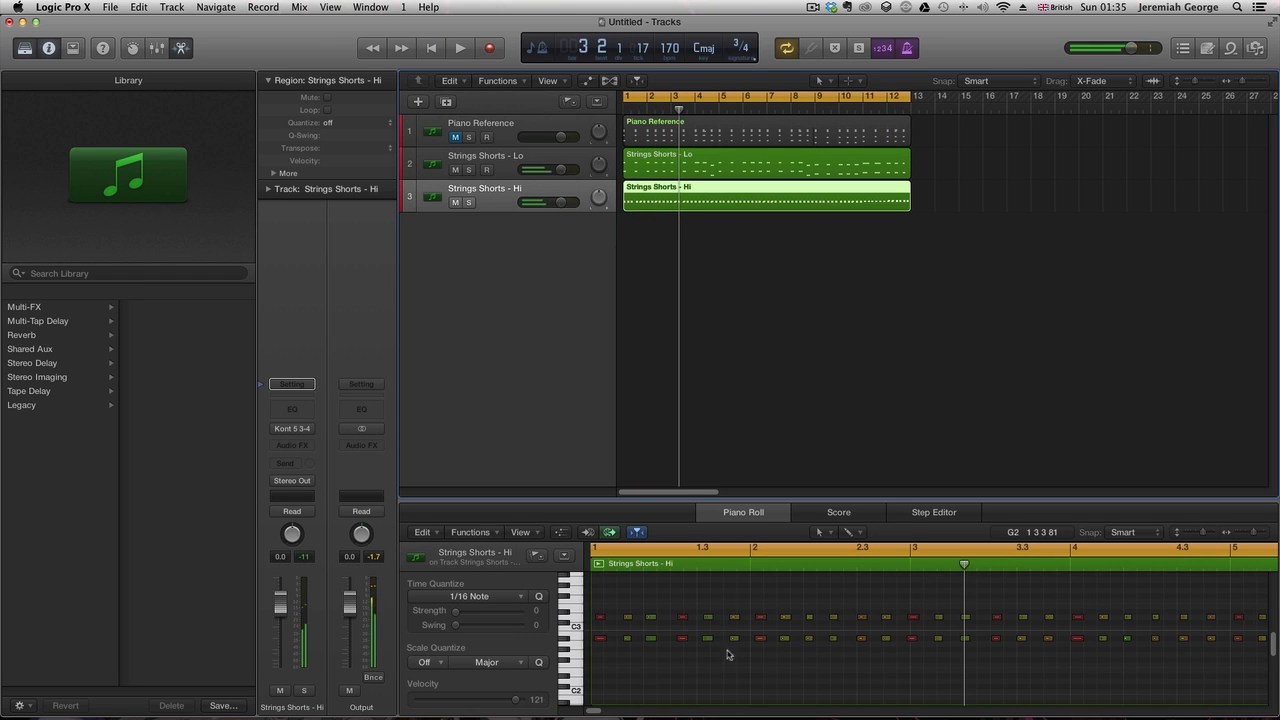
# - Select all notes in the Strings Shorts - Hi region and play the part back
pyautogui.click(713, 591)
pyautogui.press('super+a')
pyautogui.press('space')
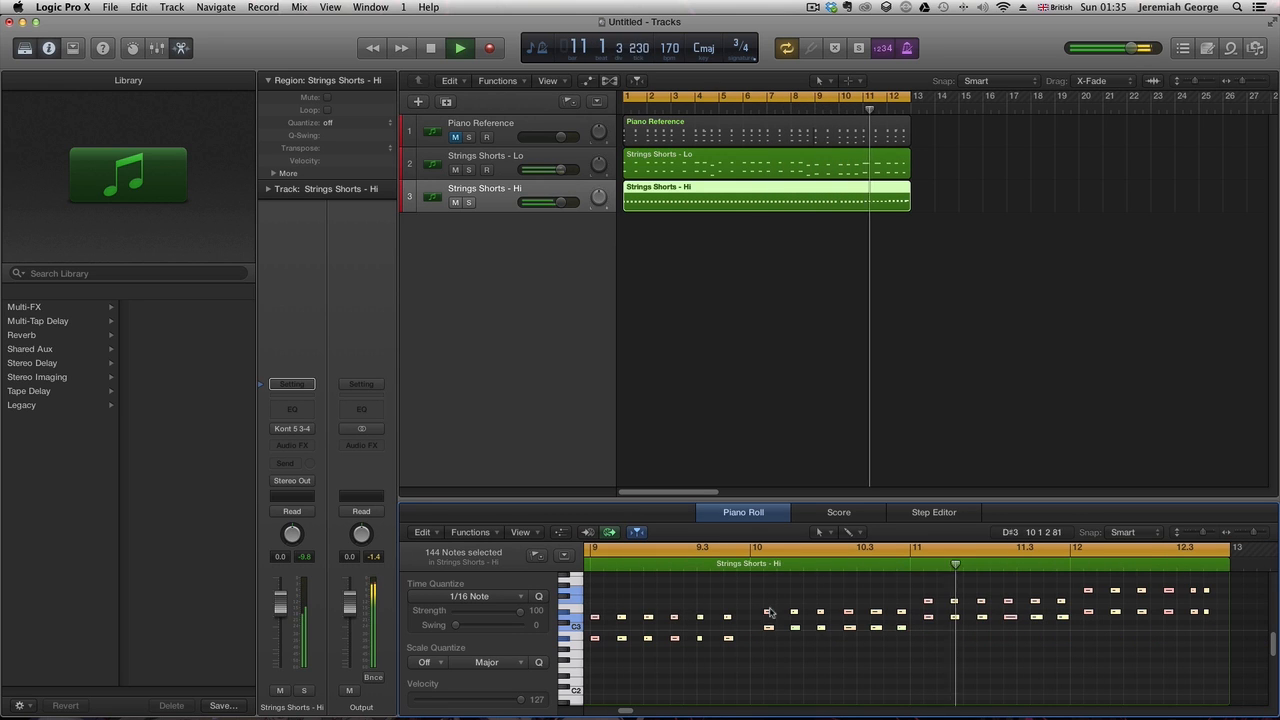
pyautogui.click(774, 689)
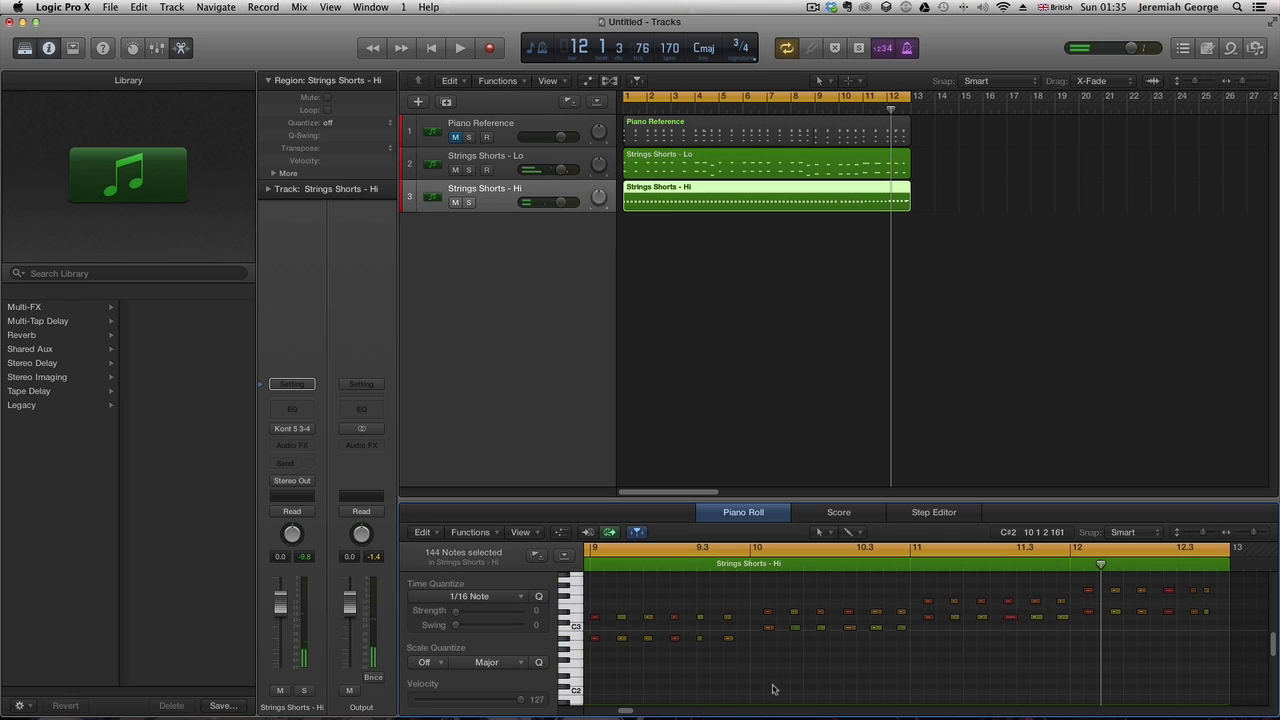
# - Edit the notes between bars 10 and 12 of the Strings Shorts - Hi region, nudging a group slightly earlier
pyautogui.moveTo(1041, 614); pyautogui.dragTo(1196, 567)
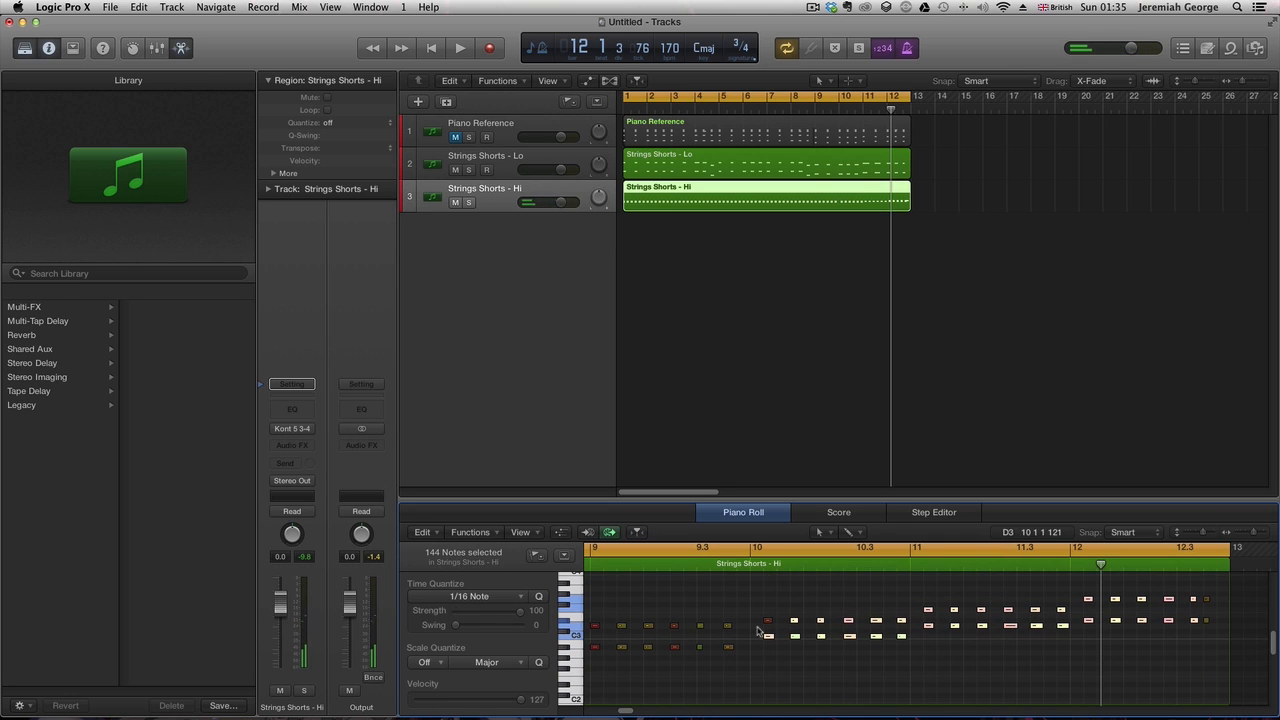
pyautogui.moveTo(769, 625); pyautogui.dragTo(762, 626)
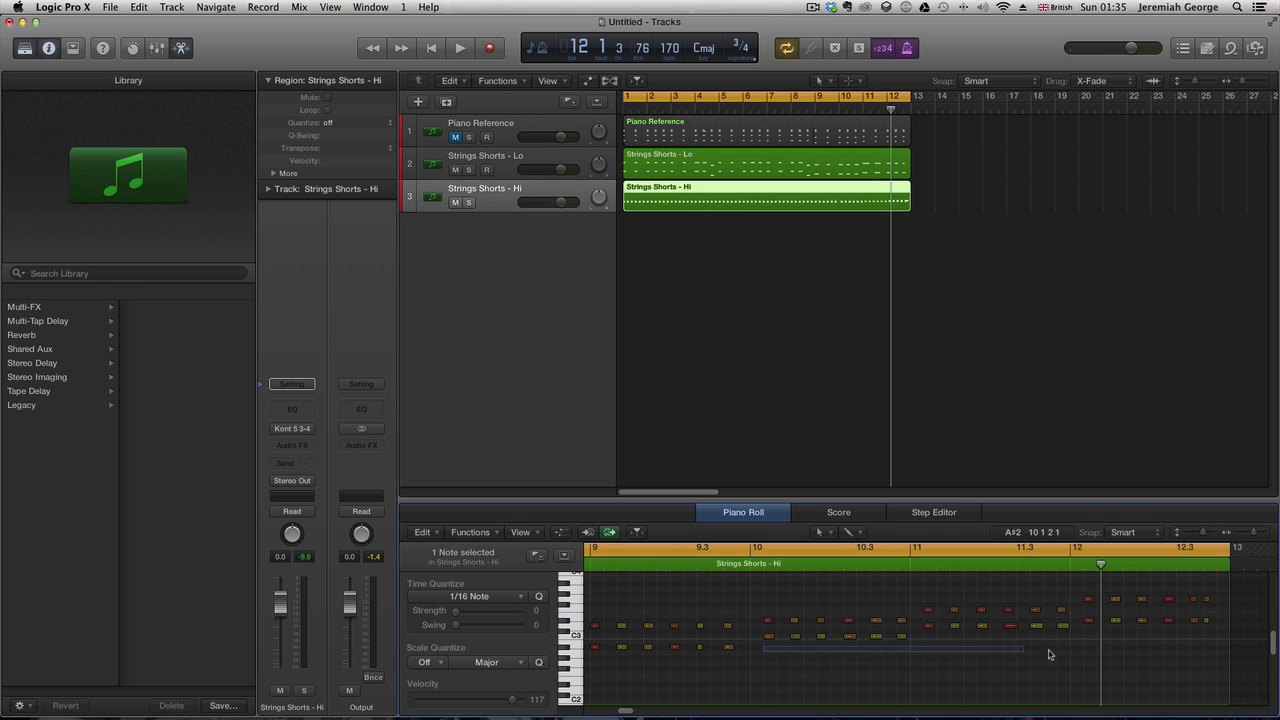
pyautogui.moveTo(1050, 655); pyautogui.dragTo(1199, 596)
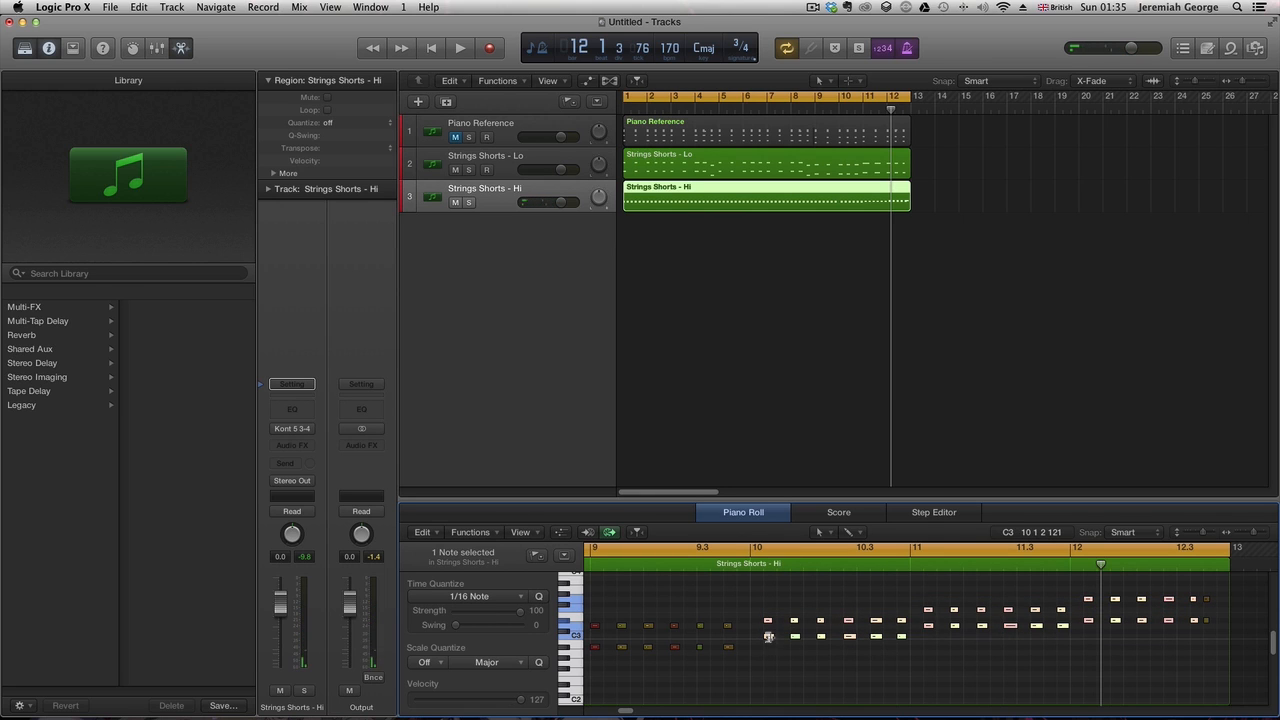
pyautogui.moveTo(769, 637); pyautogui.dragTo(772, 636)
pyautogui.moveTo(770, 641); pyautogui.dragTo(756, 641)
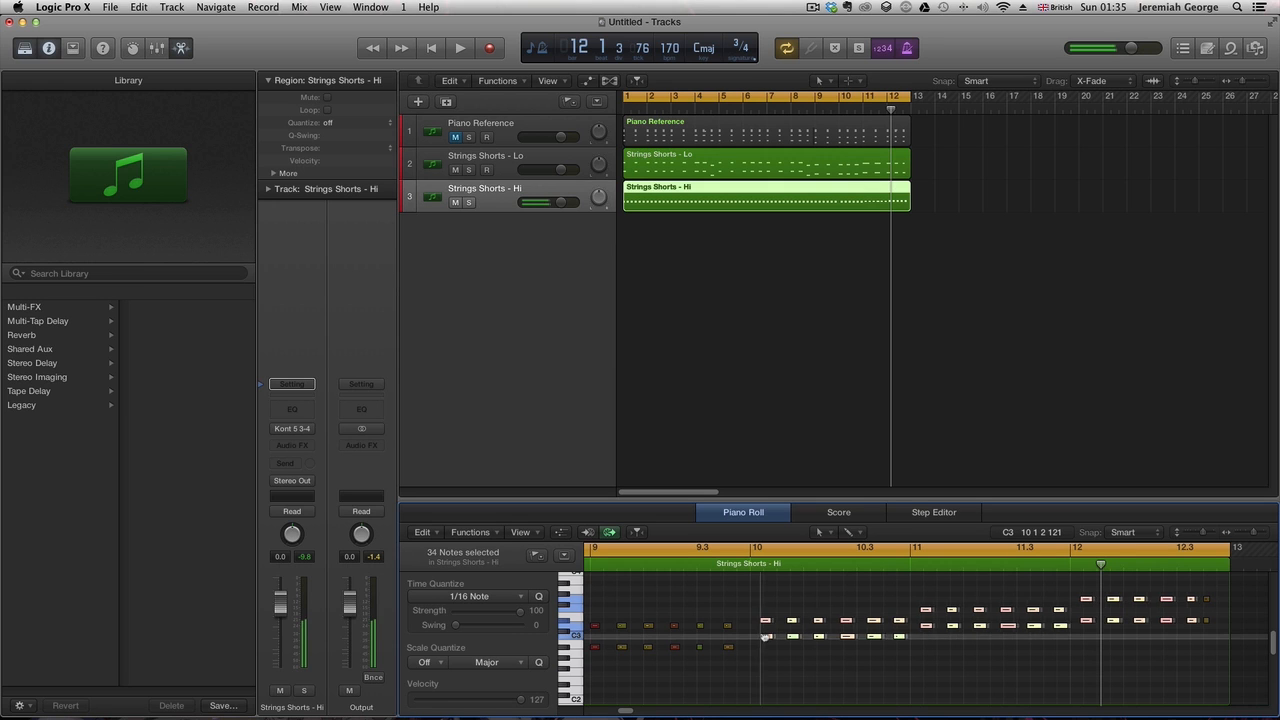
# - Play the arrangement back from around bar 4
pyautogui.click(682, 556)
pyautogui.click(682, 560)
pyautogui.press('space')
pyautogui.press('c')
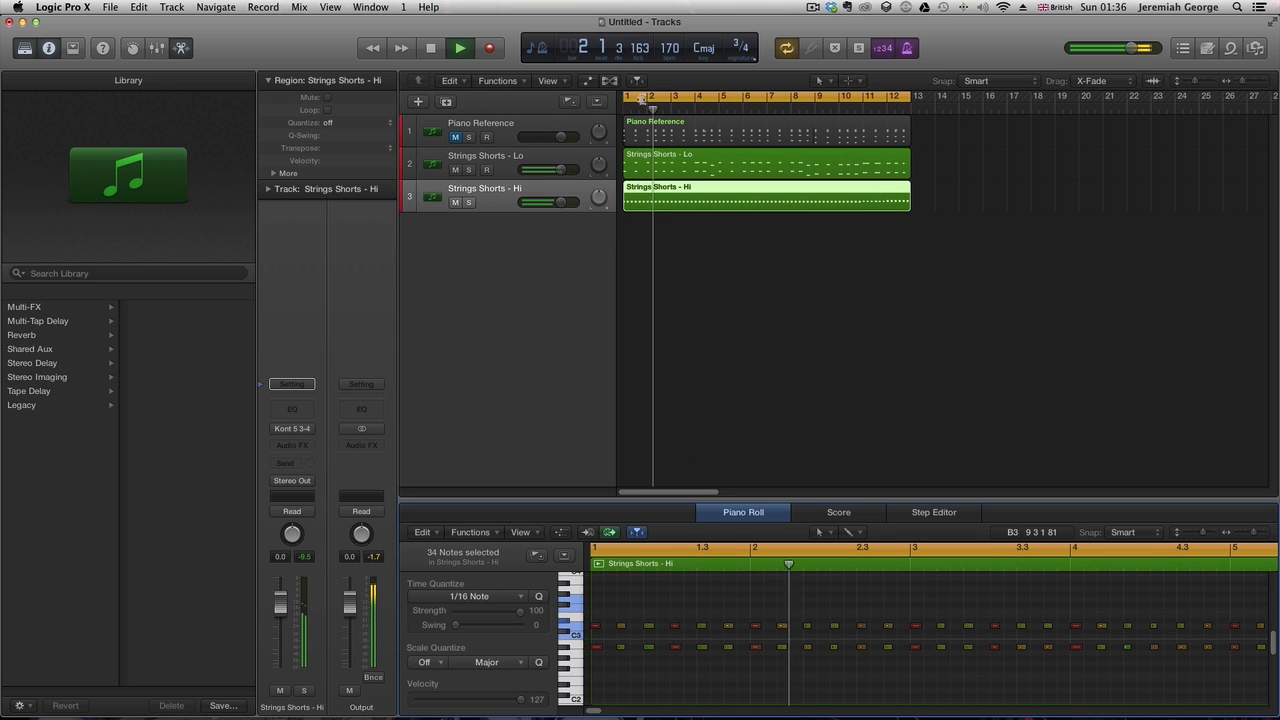
# - Delete the Piano Reference region from the arrangement
pyautogui.click(456, 137)
pyautogui.click(666, 135)
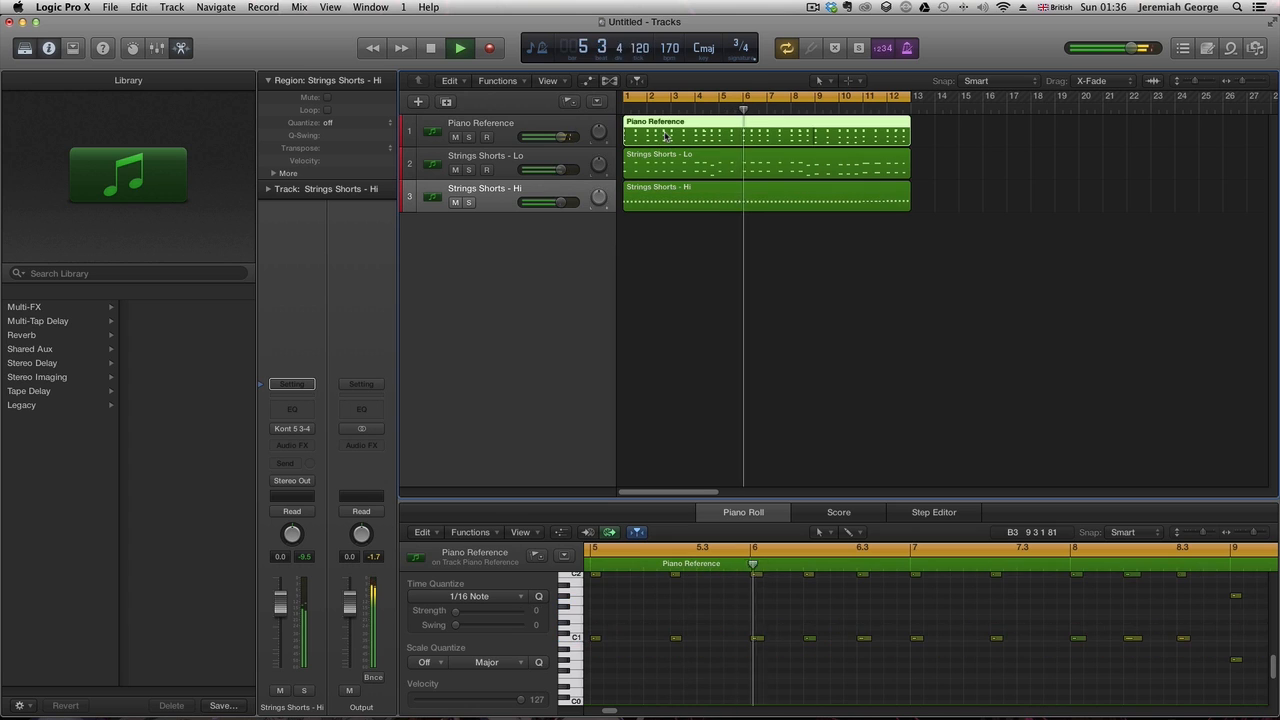
pyautogui.press('Delete')
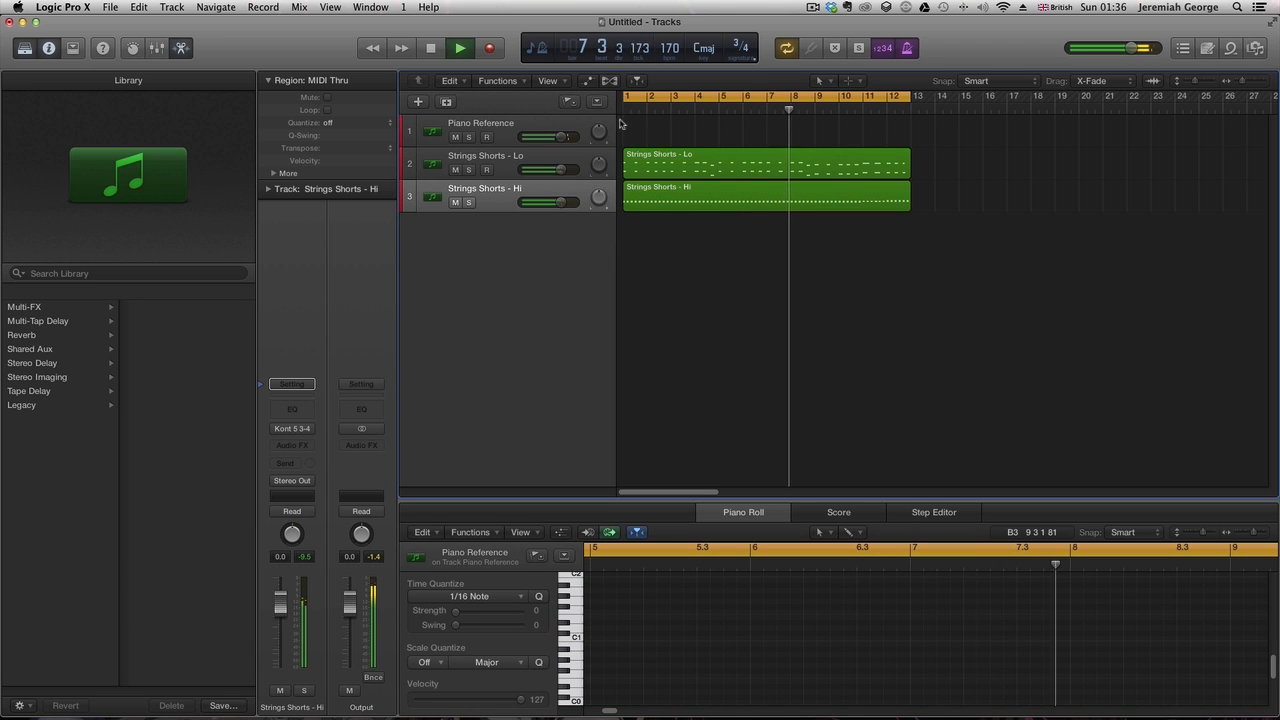
# - Play the project back from the beginning with the Piano Reference track selected
pyautogui.press('space')
pyautogui.click(431, 47)
pyautogui.press('space')
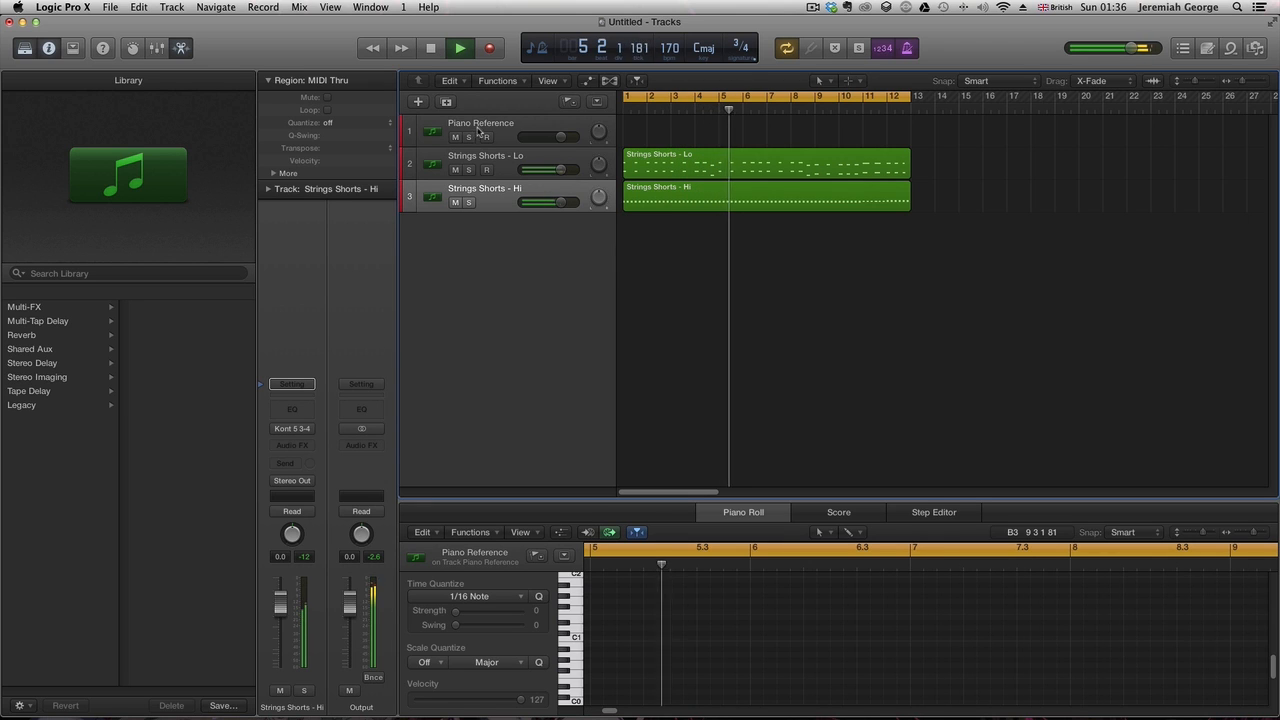
pyautogui.click(423, 129)
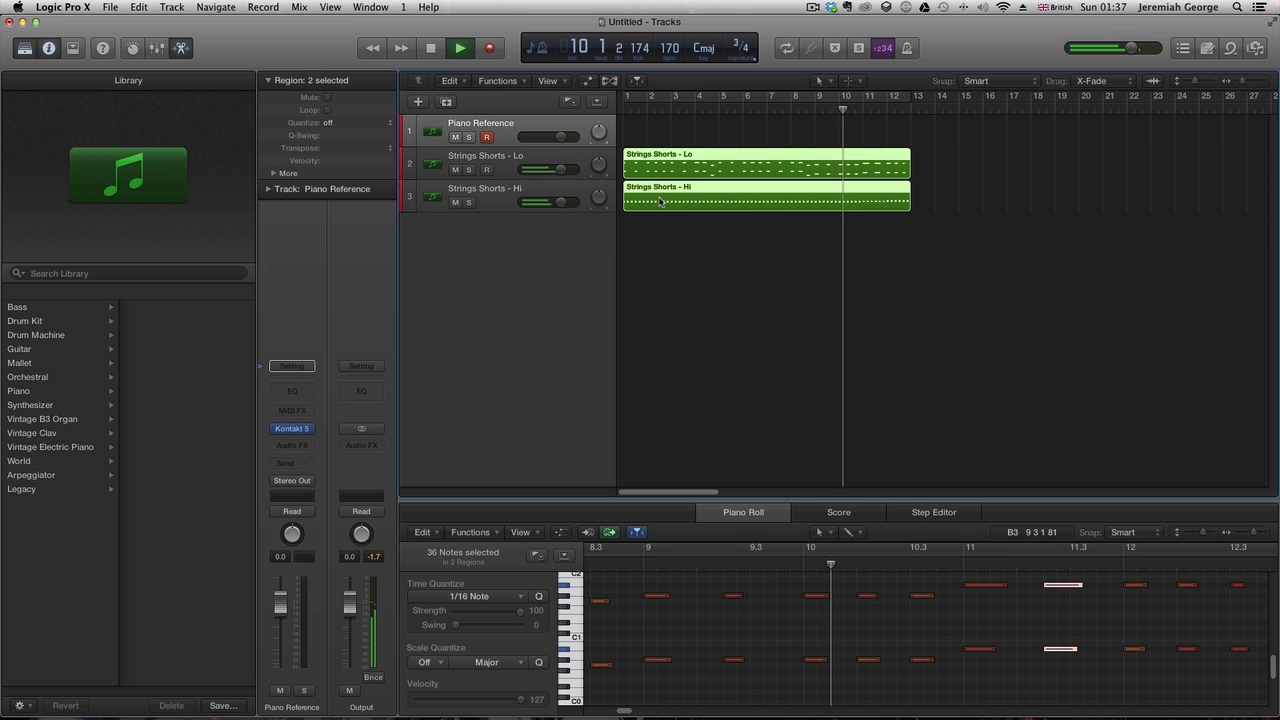
# - Copy both Strings Shorts regions so the copies start at bar 13
pyautogui.moveTo(660, 201); pyautogui.dragTo(938, 198)
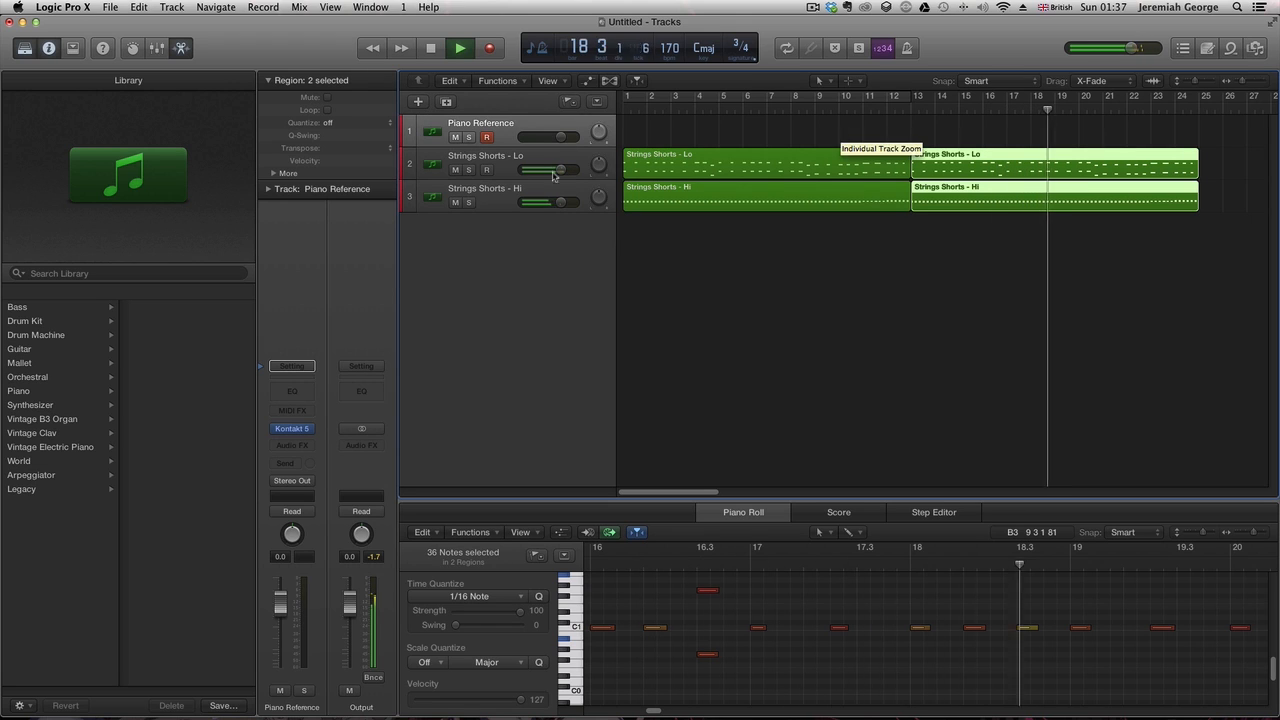
pyautogui.press('space')
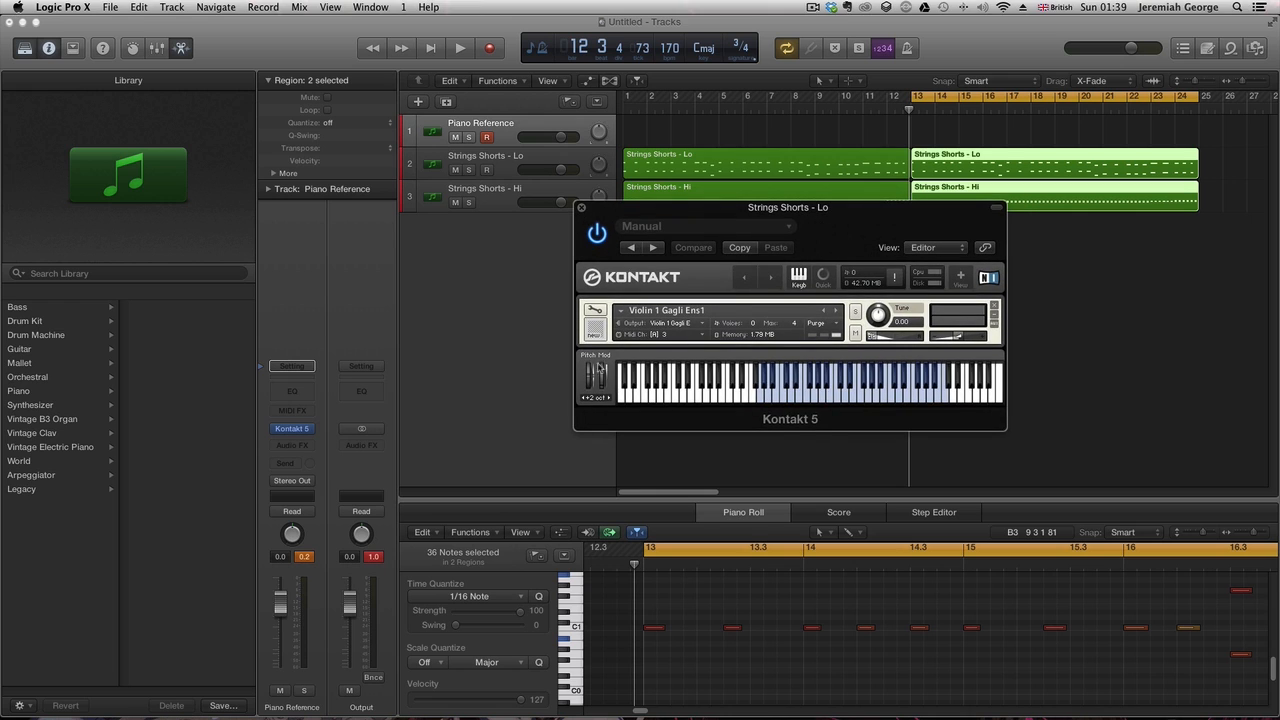
# - Create a new track from the mixer and name it Violin Solo
pyautogui.click(720, 390)
pyautogui.click(488, 200)
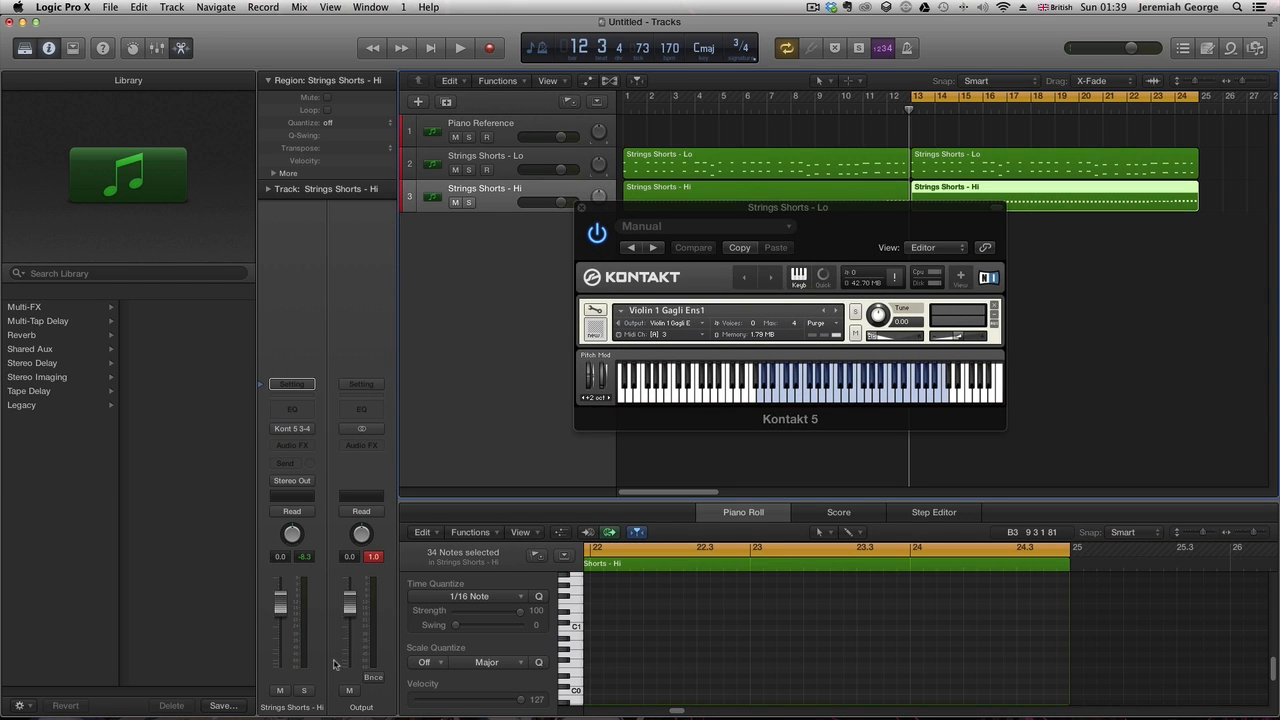
pyautogui.press('x')
pyautogui.click(556, 664)
pyautogui.rightClick(620, 661)
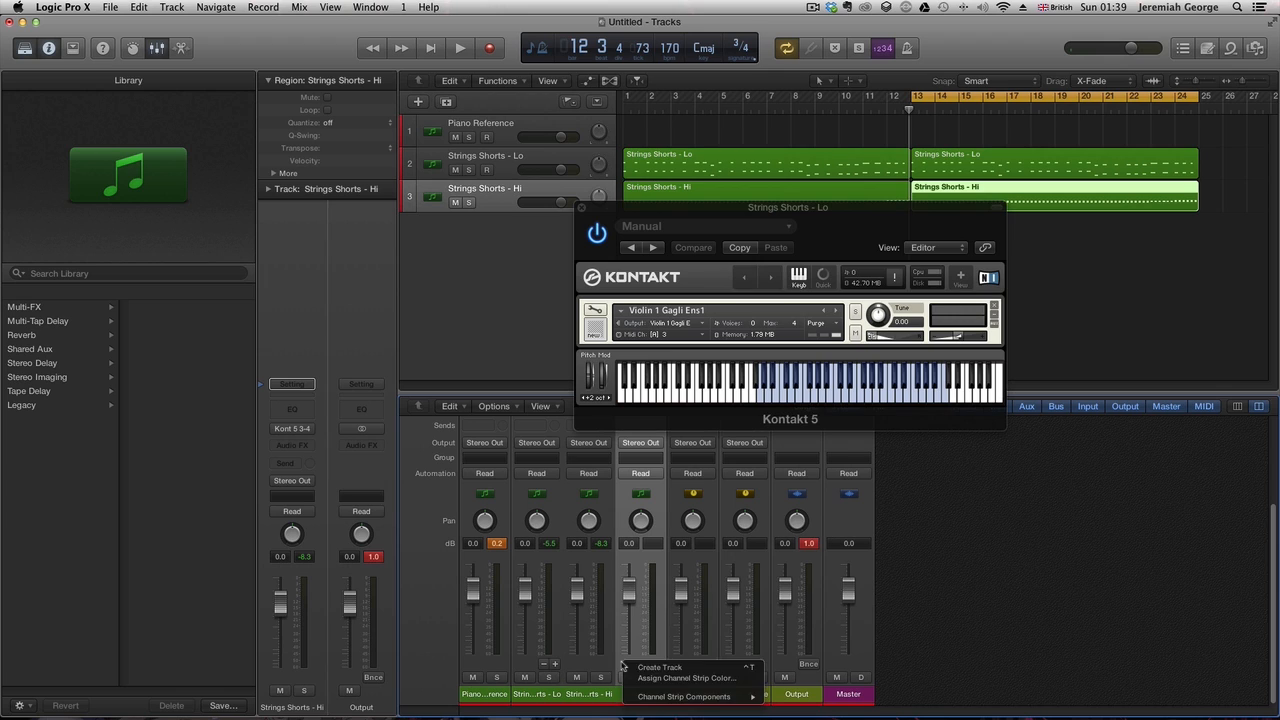
pyautogui.click(640, 666)
pyautogui.doubleClick(475, 222)
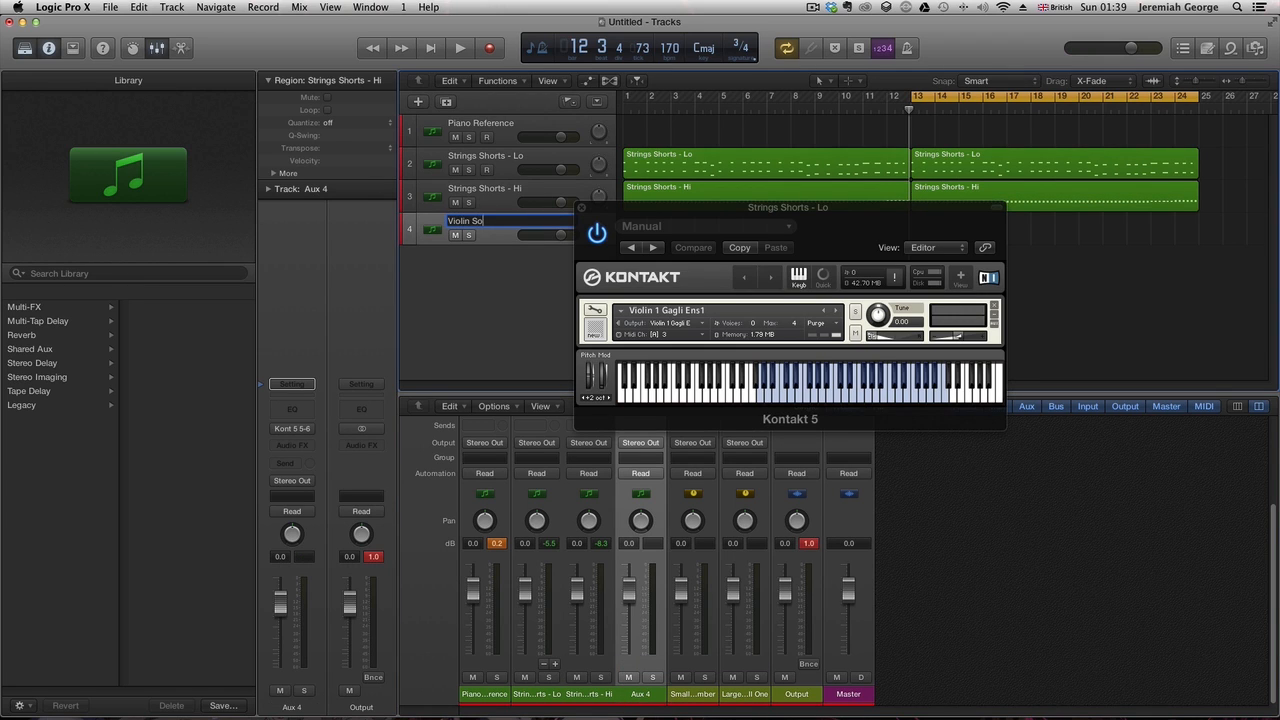
pyautogui.press('Return')
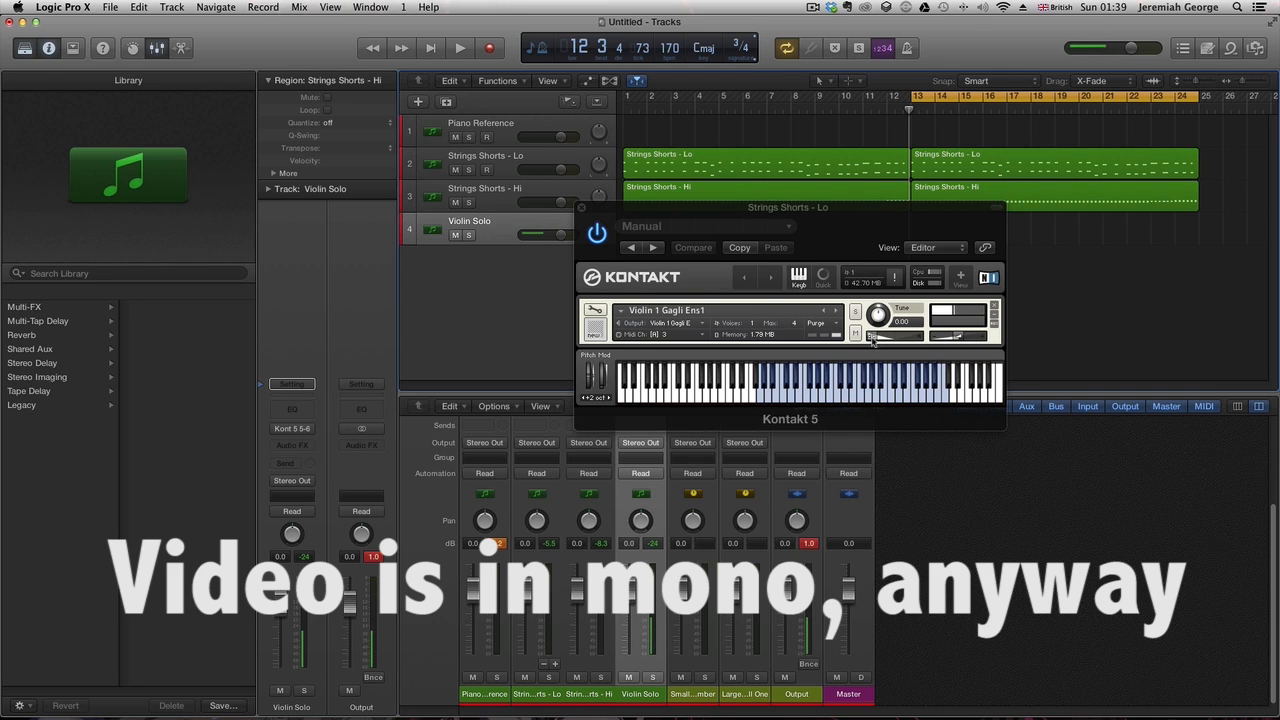
# - Adjust the Violin 1 Gagli Ens1 instrument controls in Kontakt and start playback
pyautogui.moveTo(872, 339); pyautogui.dragTo(898, 345)
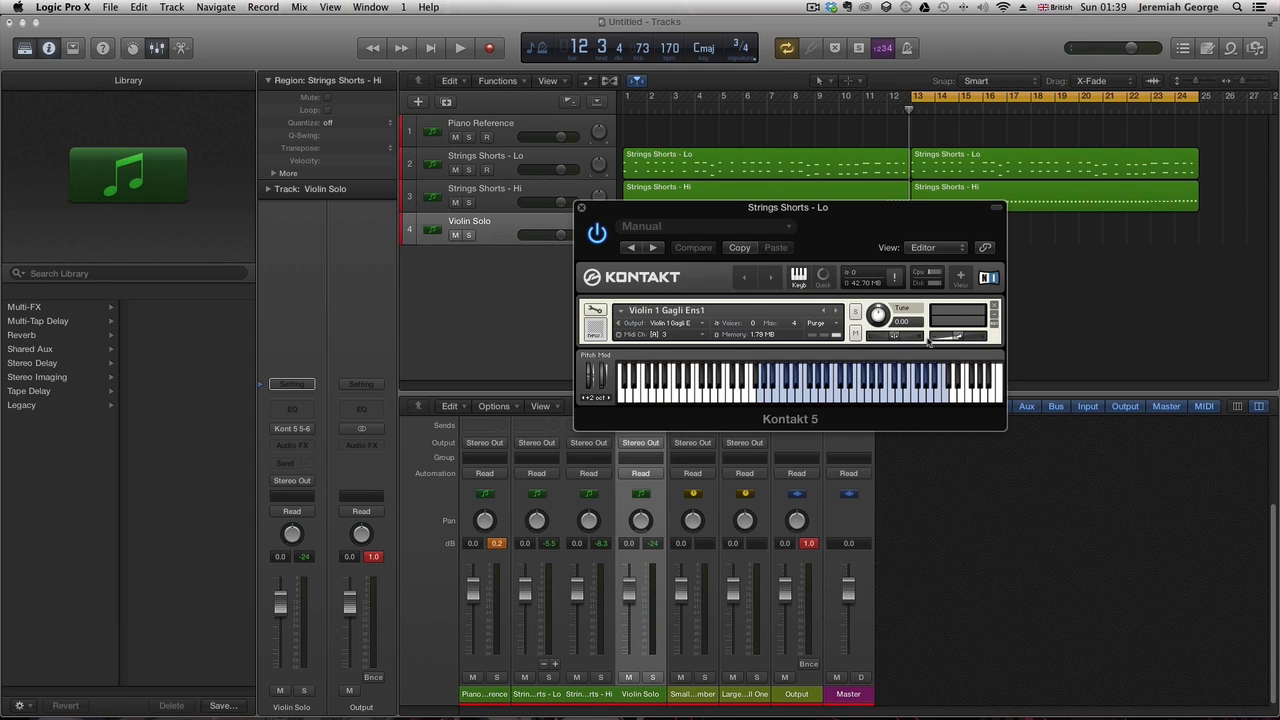
pyautogui.click(957, 337)
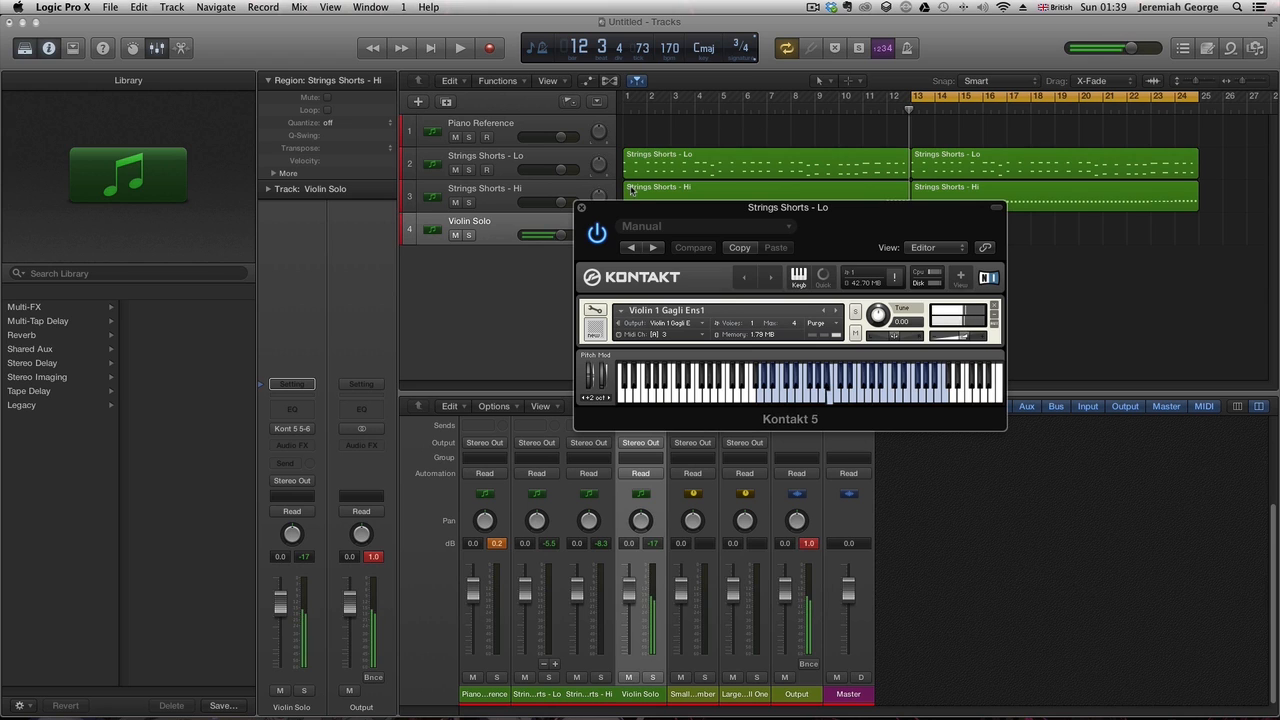
pyautogui.press('space')
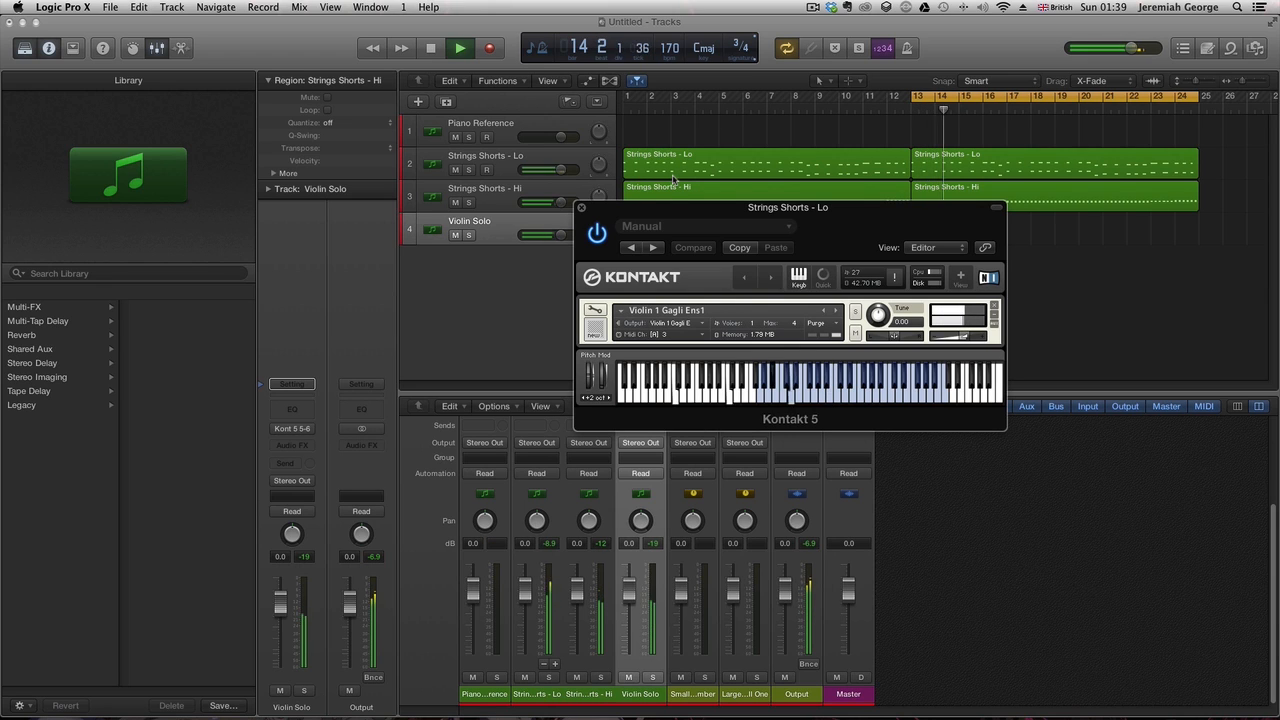
# - Name the new snare track Snare Drums ROLLS BABY
pyautogui.moveTo(671, 210); pyautogui.dragTo(1279, 230)
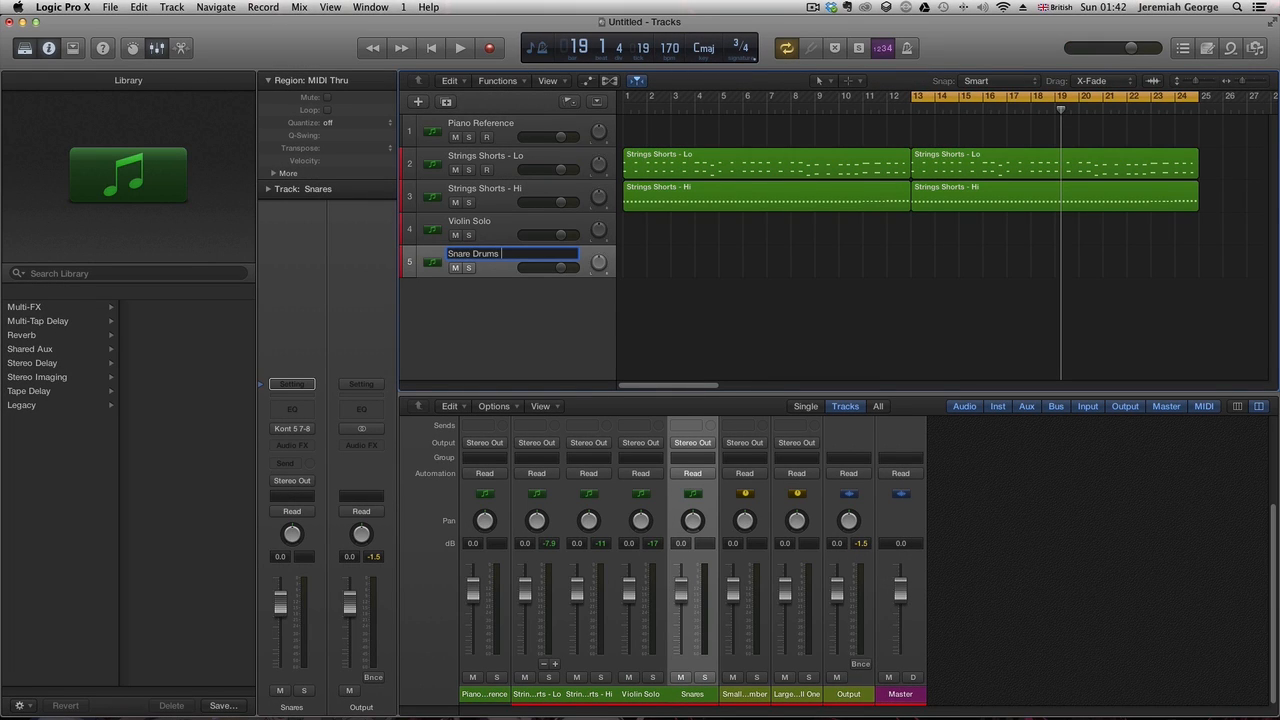
pyautogui.write('ABY')
pyautogui.press('Return')
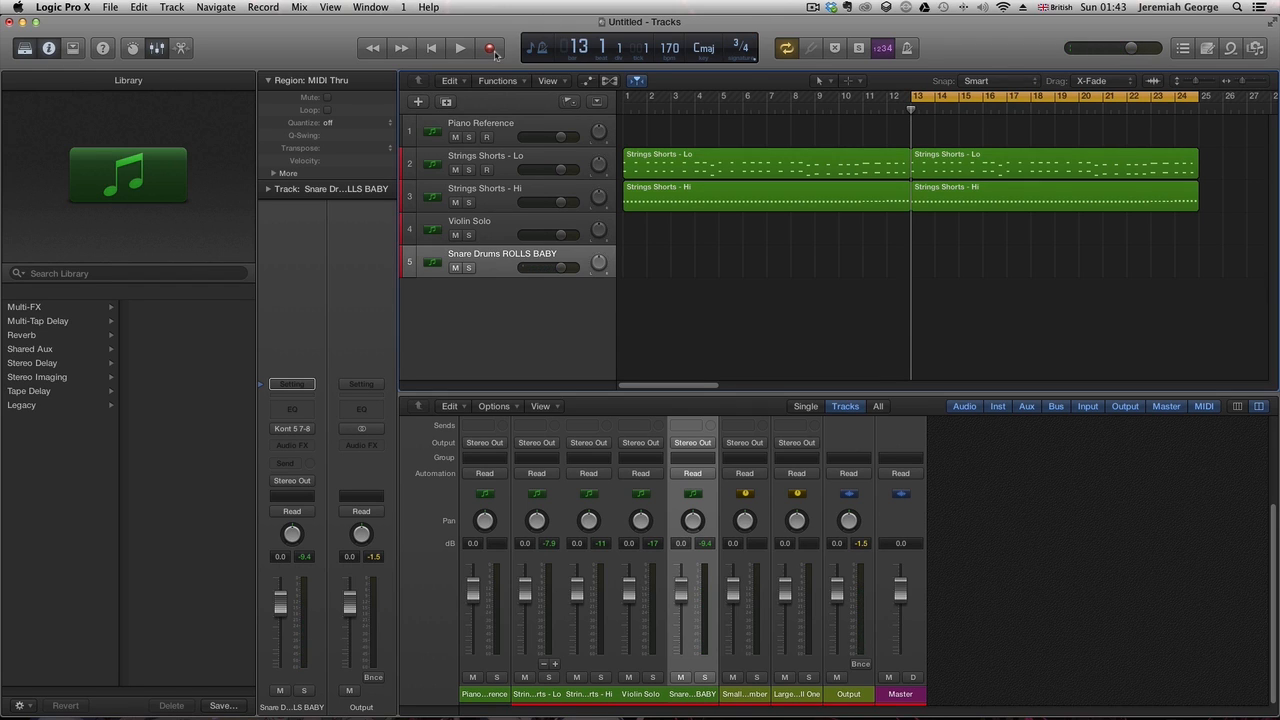
pyautogui.click(492, 51)
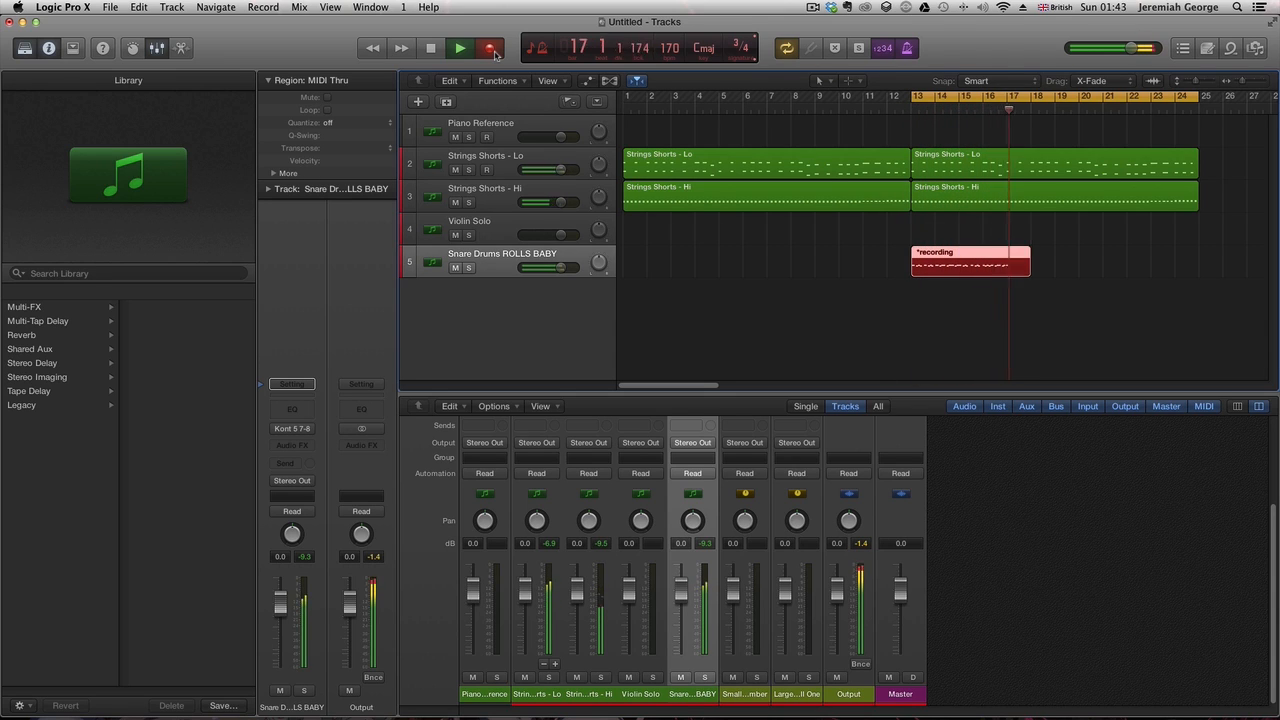
pyautogui.press('space')
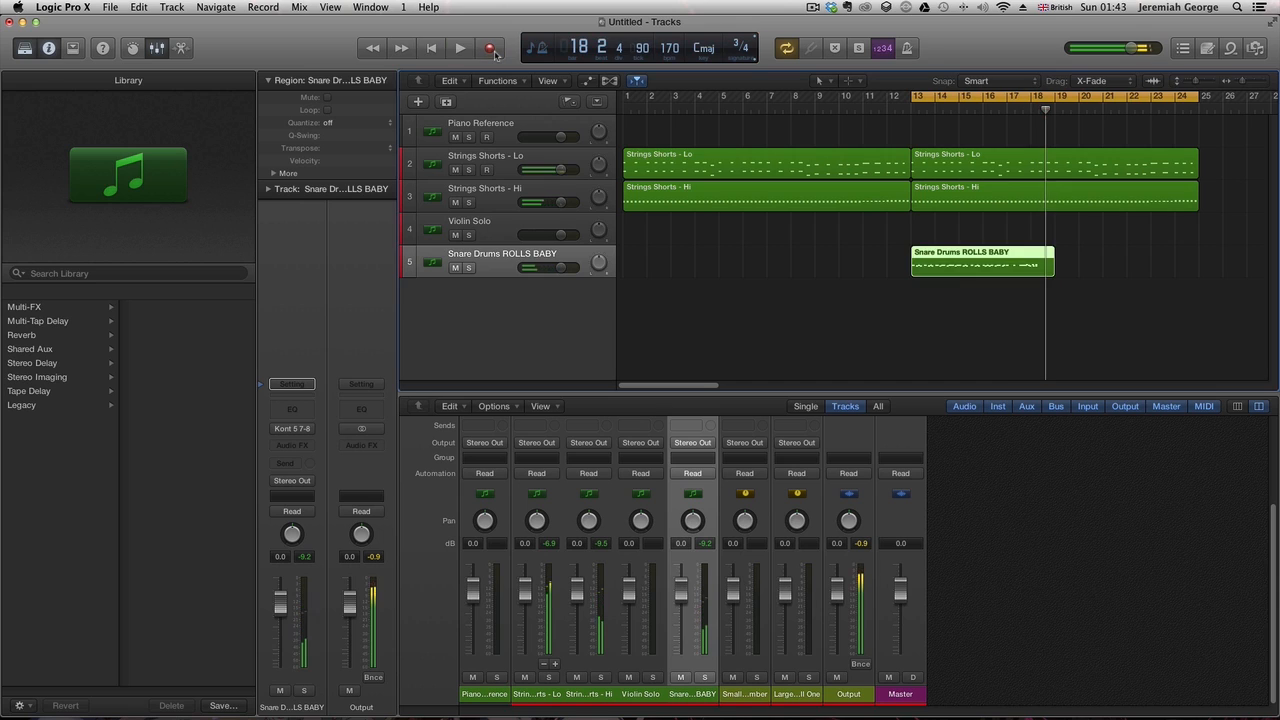
pyautogui.press('BackSpace')
pyautogui.click(494, 53)
pyautogui.press('space')
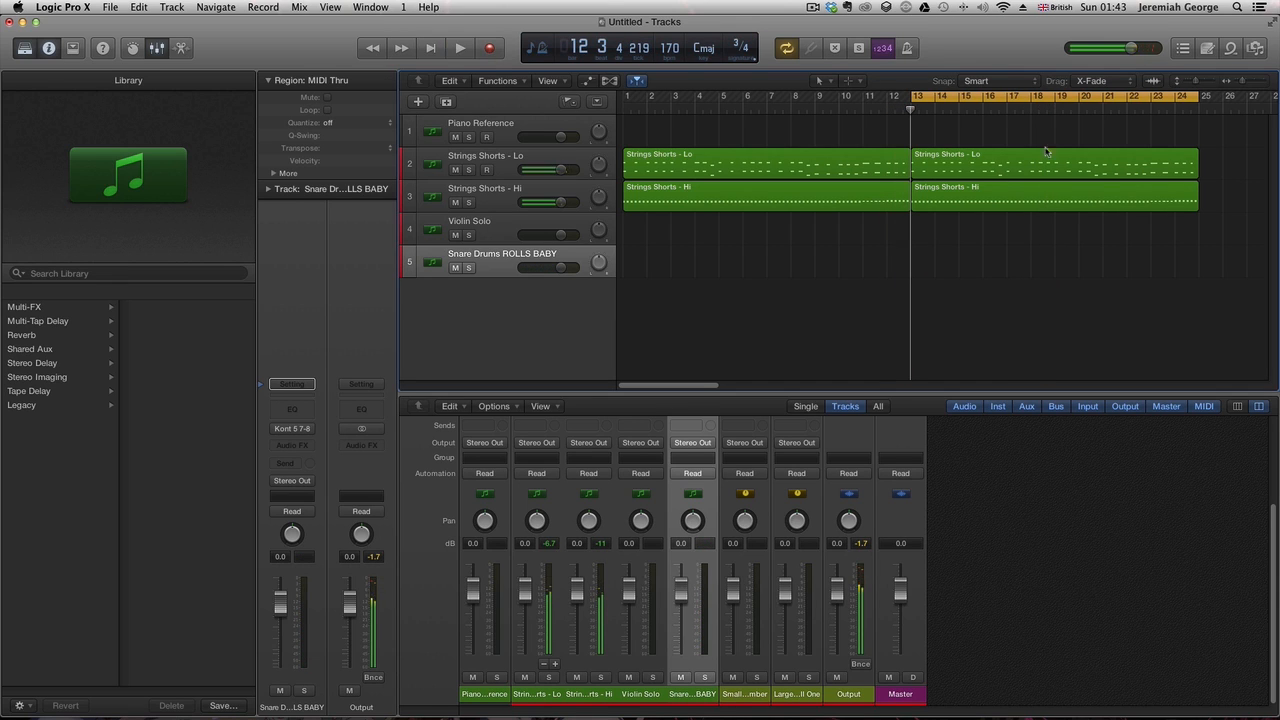
# - Set the cycle range to bars 13–17 and record a snare part on the Snare Drums ROLLS BABY track
pyautogui.moveTo(1195, 90); pyautogui.dragTo(1006, 96)
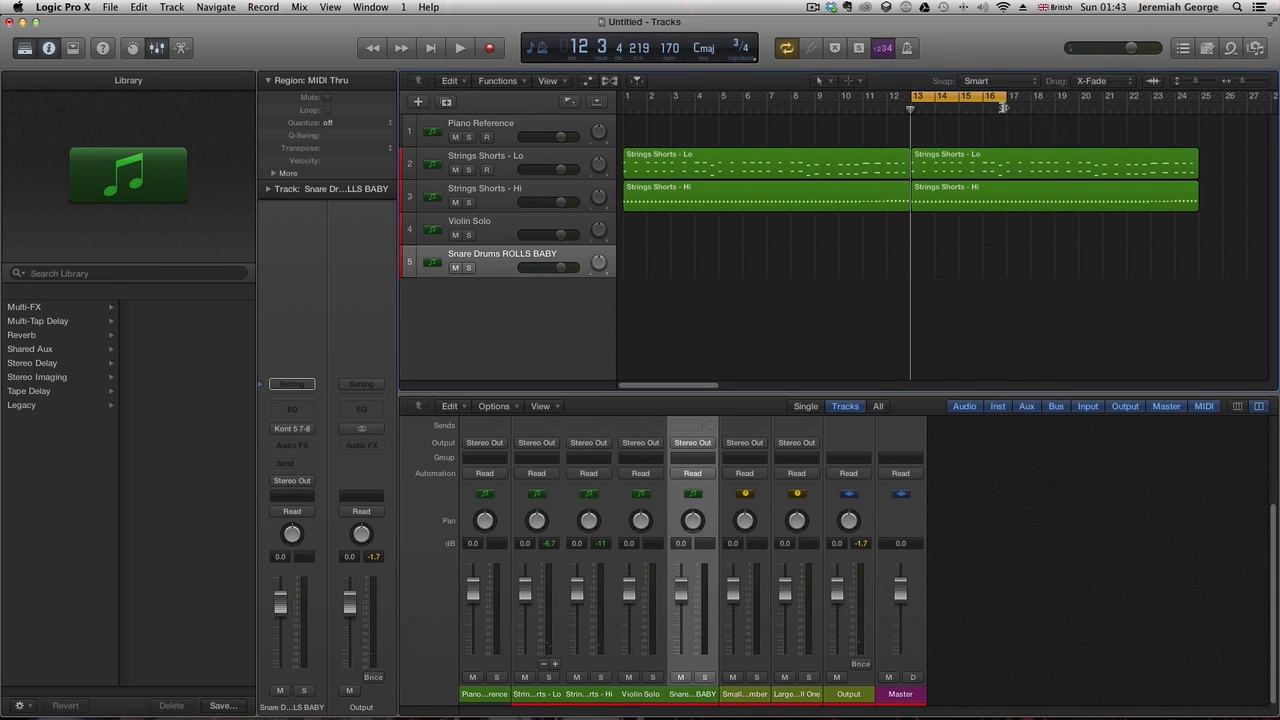
pyautogui.press('r')
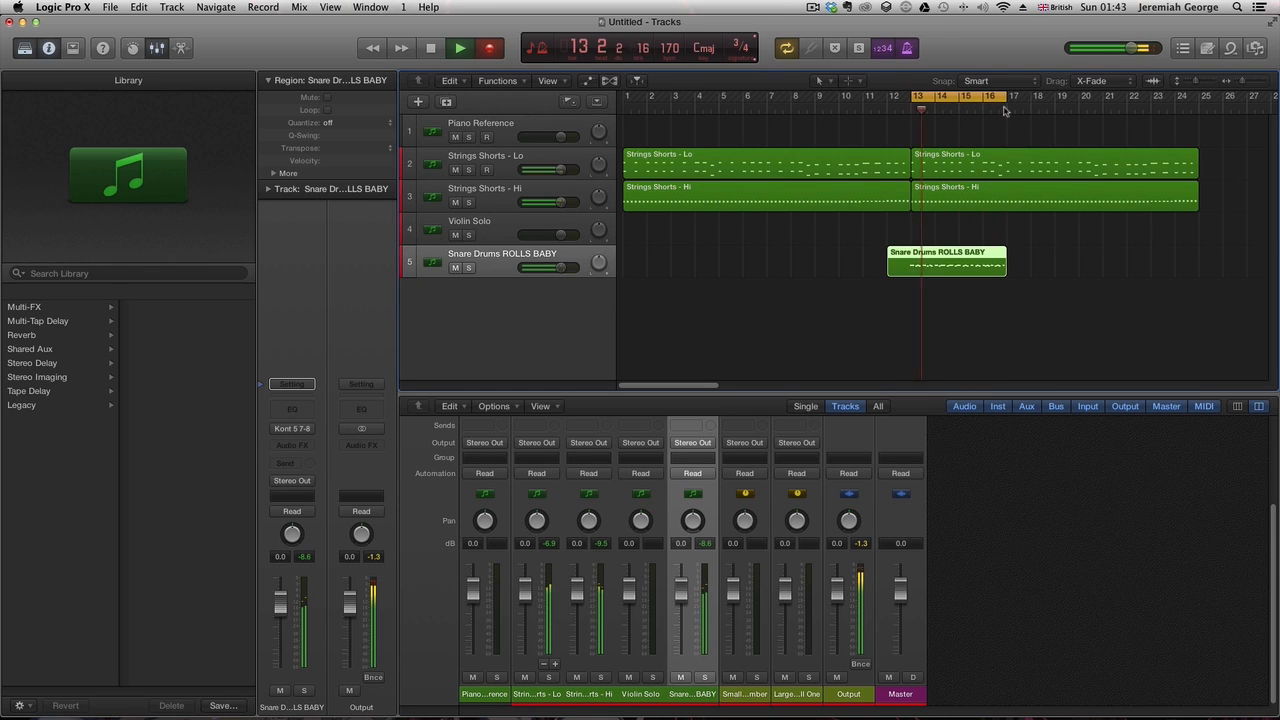
pyautogui.press('space')
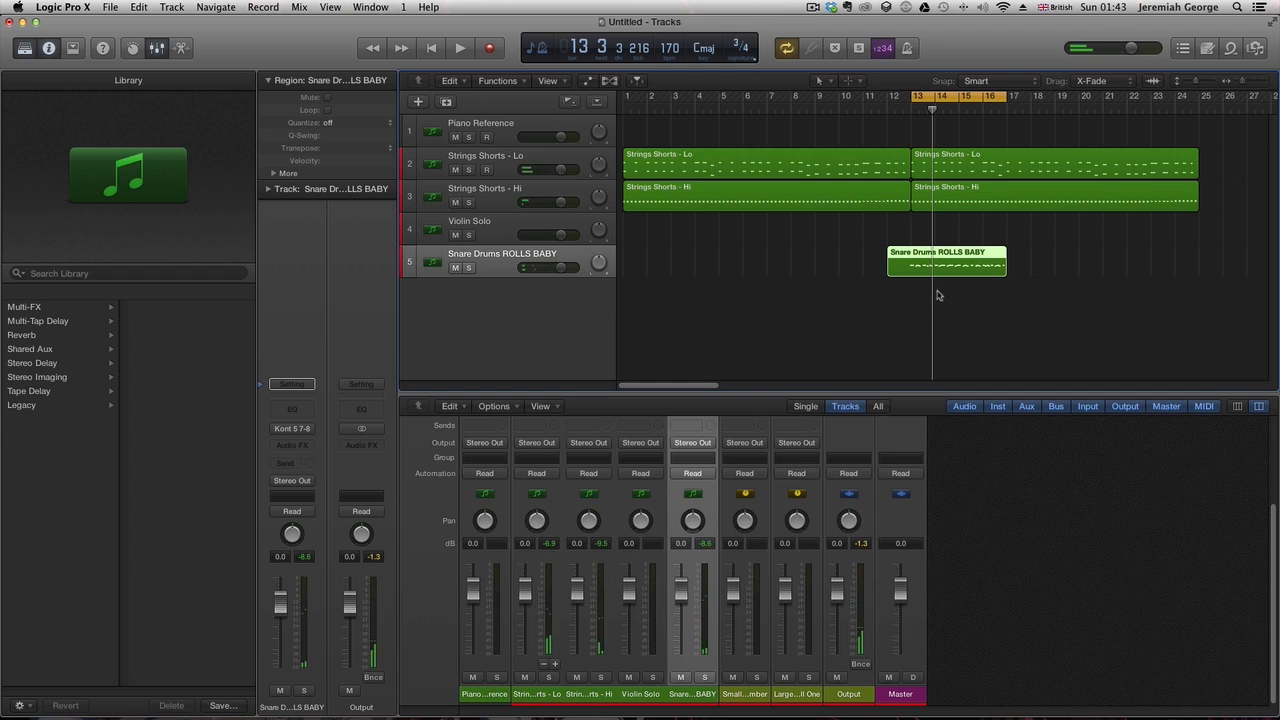
# - Review the recorded snare notes in the piano roll while playing them back
pyautogui.press('e')
pyautogui.press('super+a')
pyautogui.press('z')
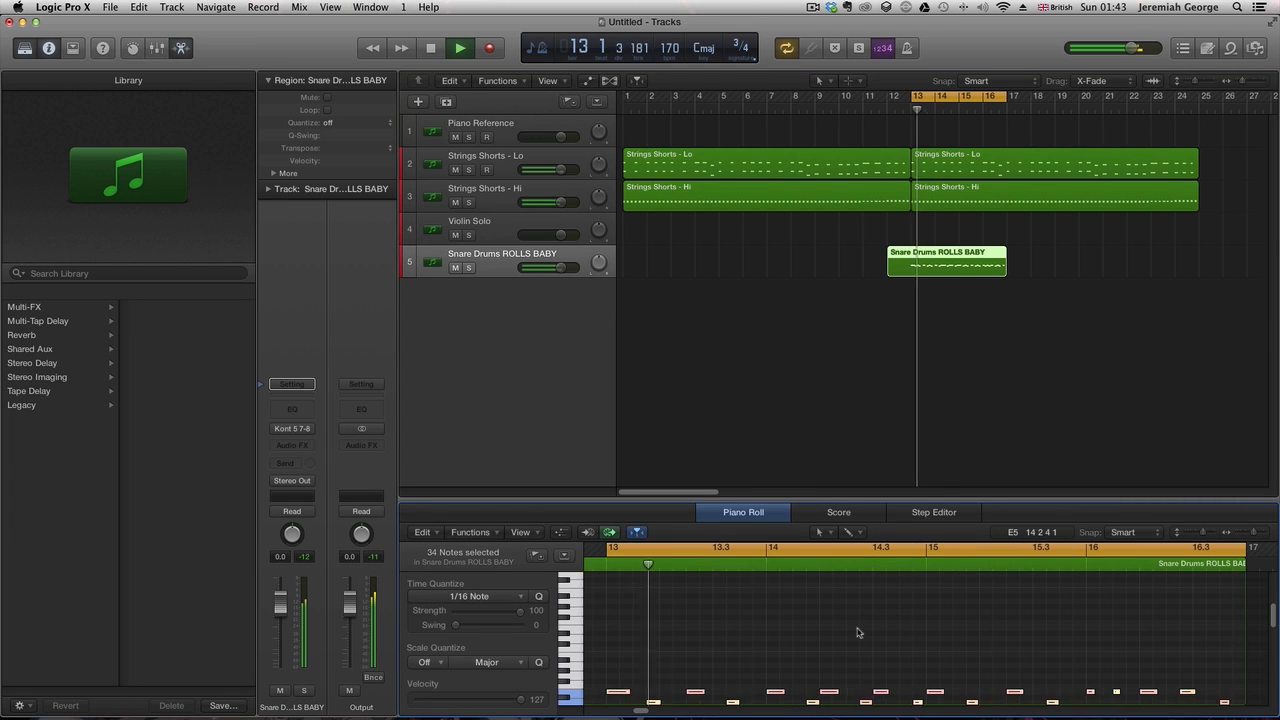
pyautogui.press('space')
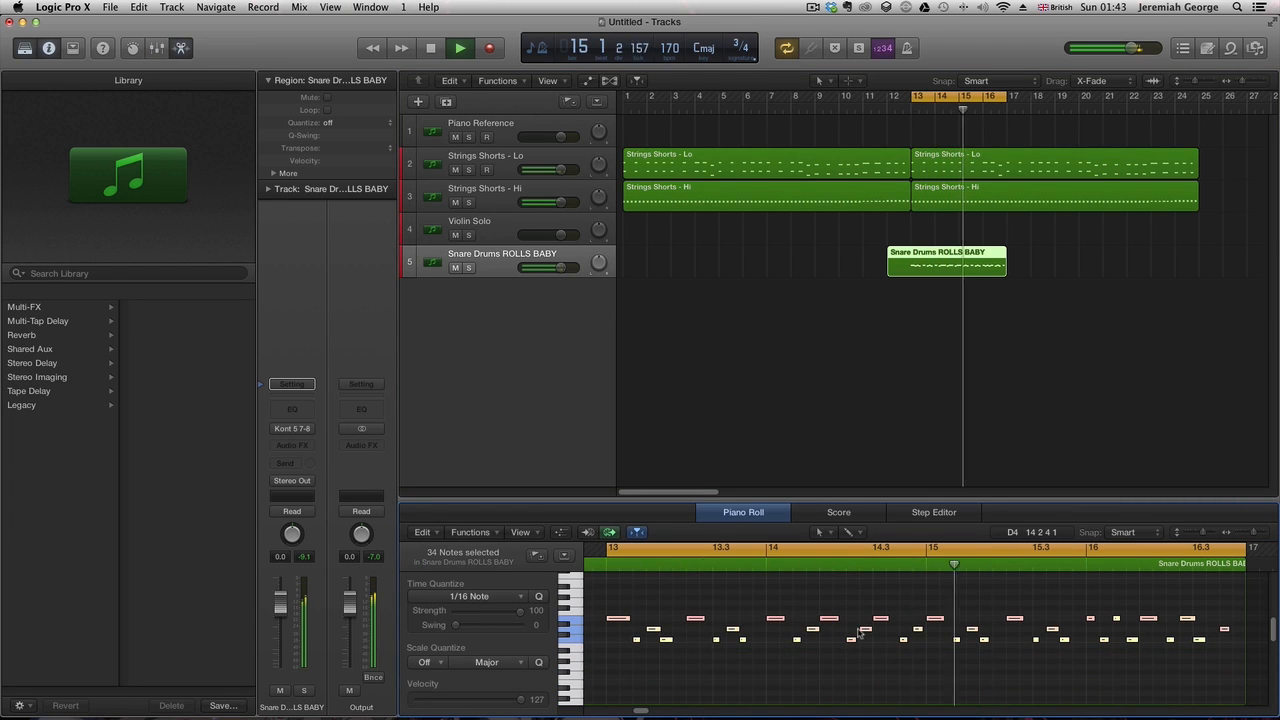
pyautogui.press('space')
pyautogui.click(853, 628)
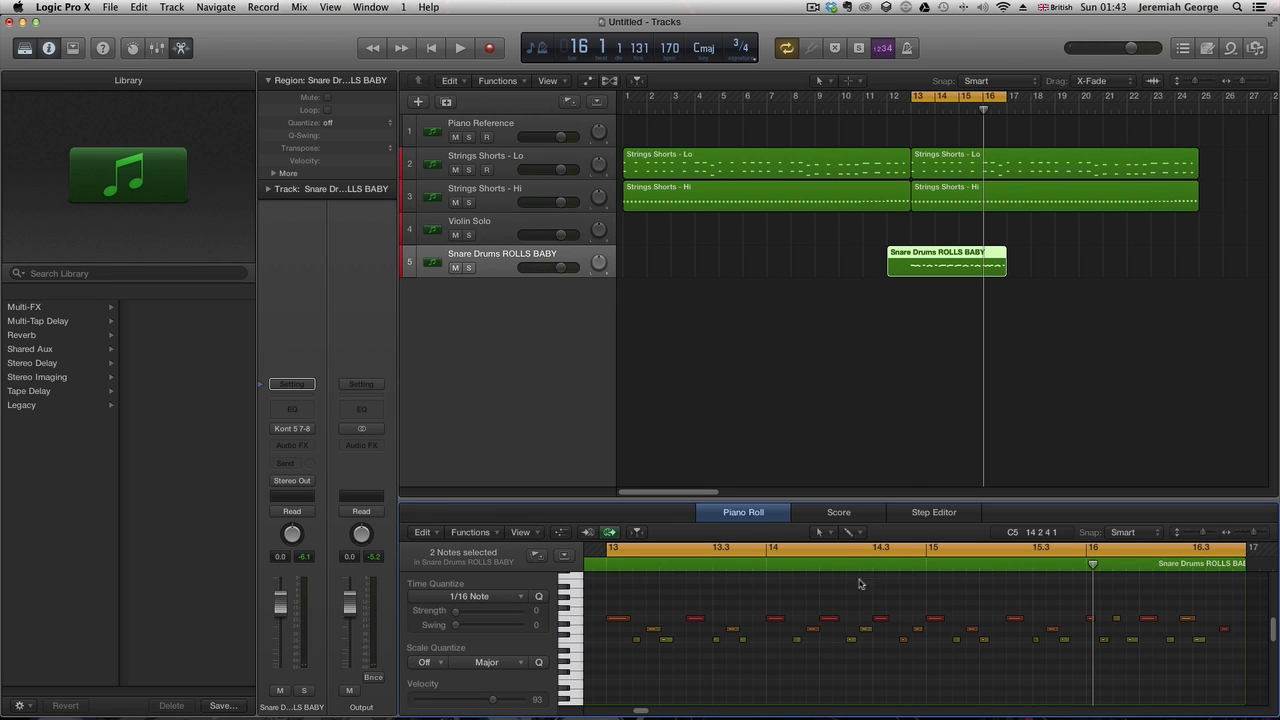
pyautogui.press('space')
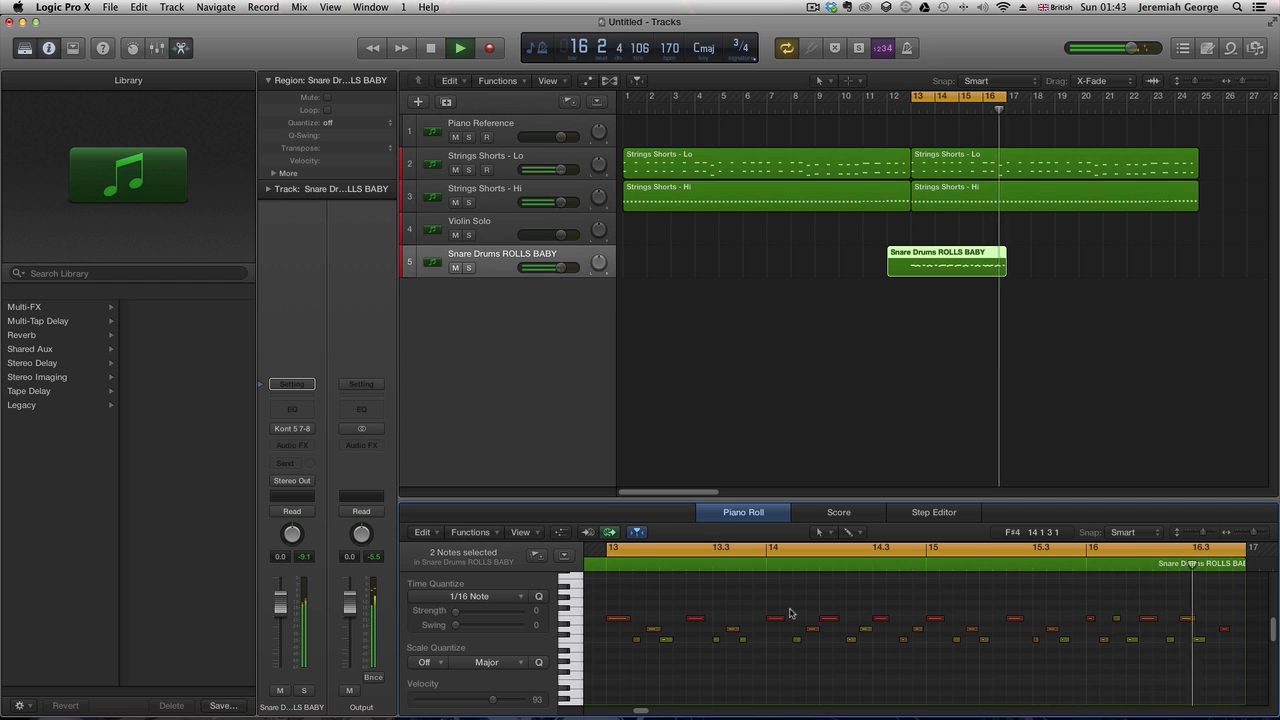
pyautogui.press('space')
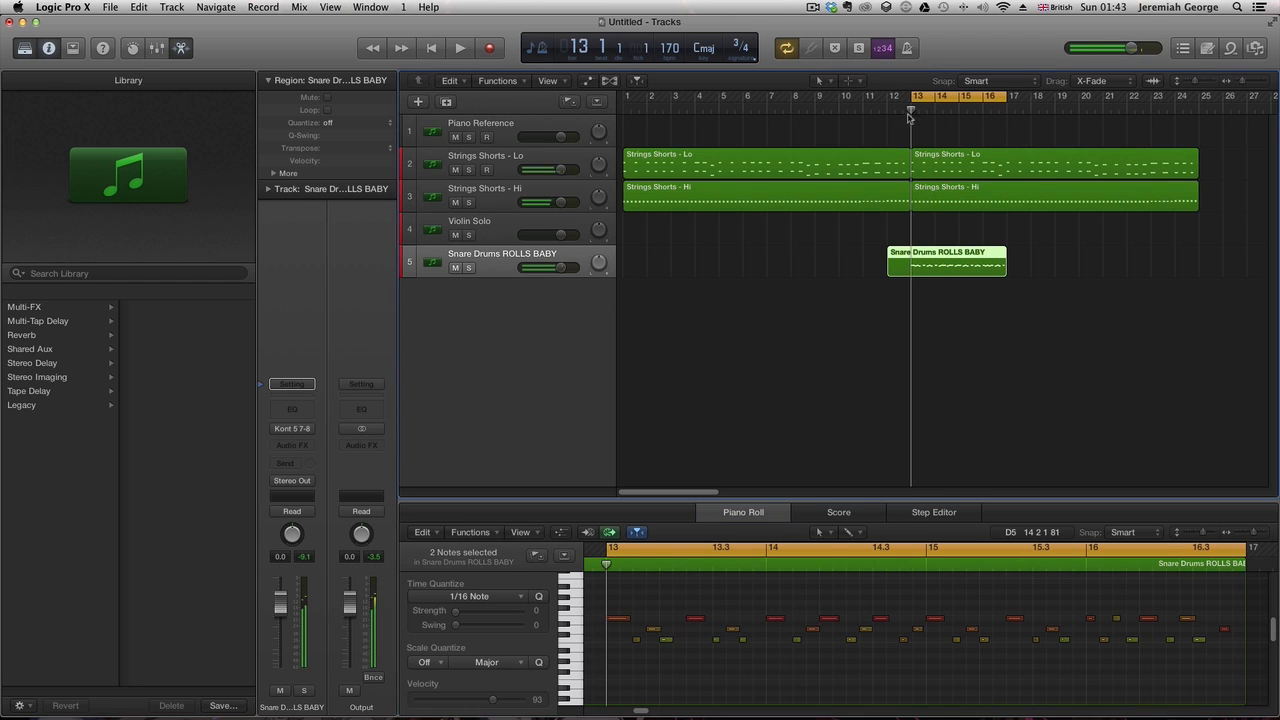
# - Split the snare region at bar 13 and delete the portion before it
pyautogui.press('super+t')
pyautogui.click(898, 272)
pyautogui.press('Delete')
# - Copy the snare region so the copy starts at bar 17
pyautogui.press('space')
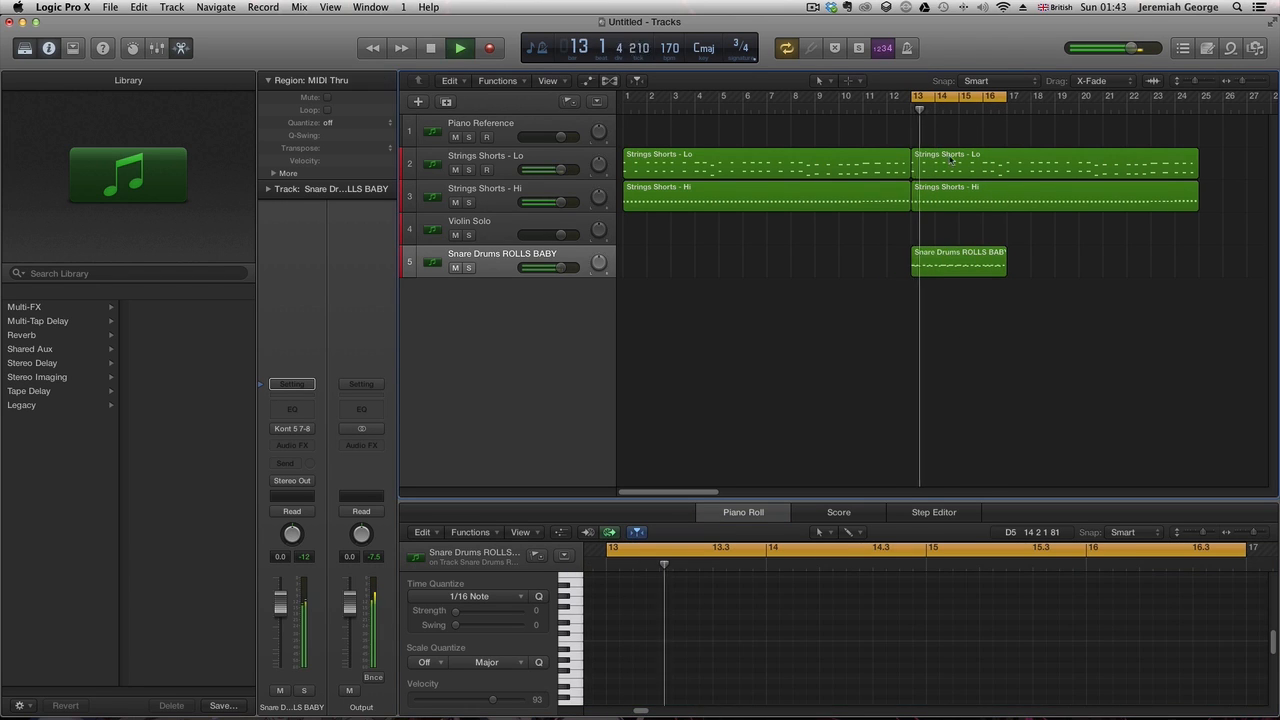
pyautogui.click(968, 245)
pyautogui.moveTo(968, 245); pyautogui.dragTo(1064, 250)
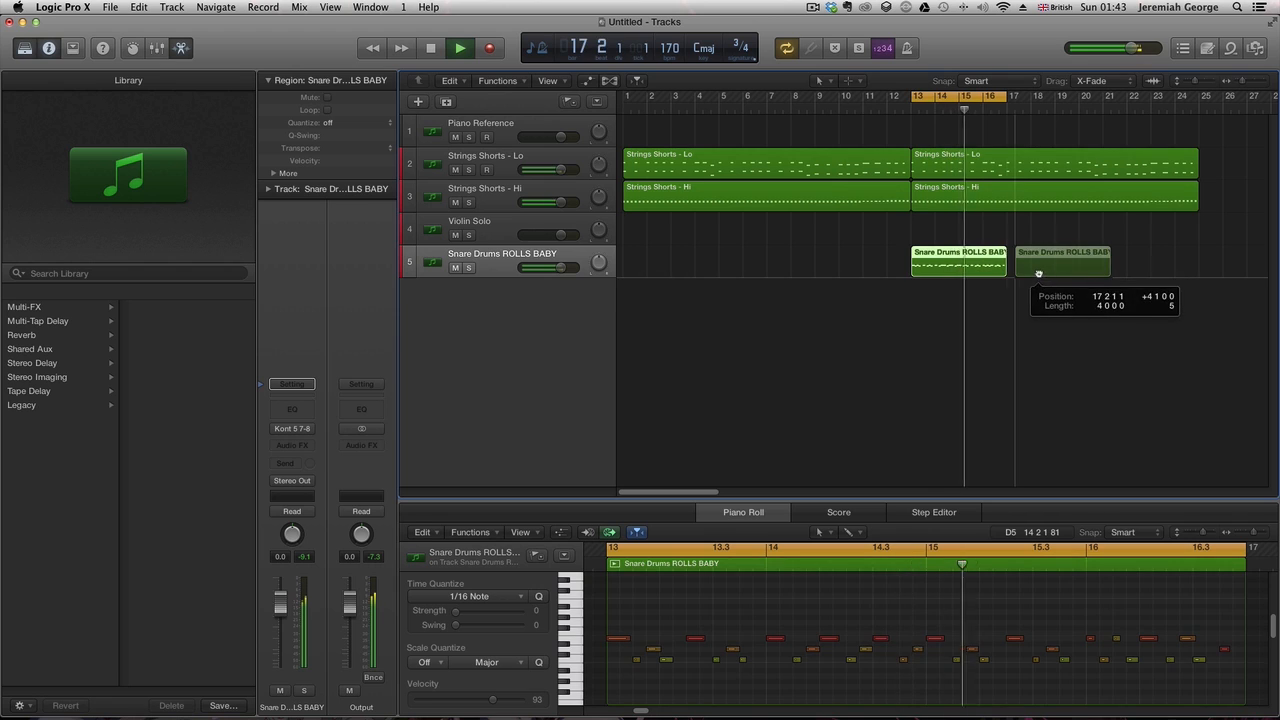
# - Turn off cycle mode and copy the snare region again so the new copy starts at bar 21
pyautogui.press('c')
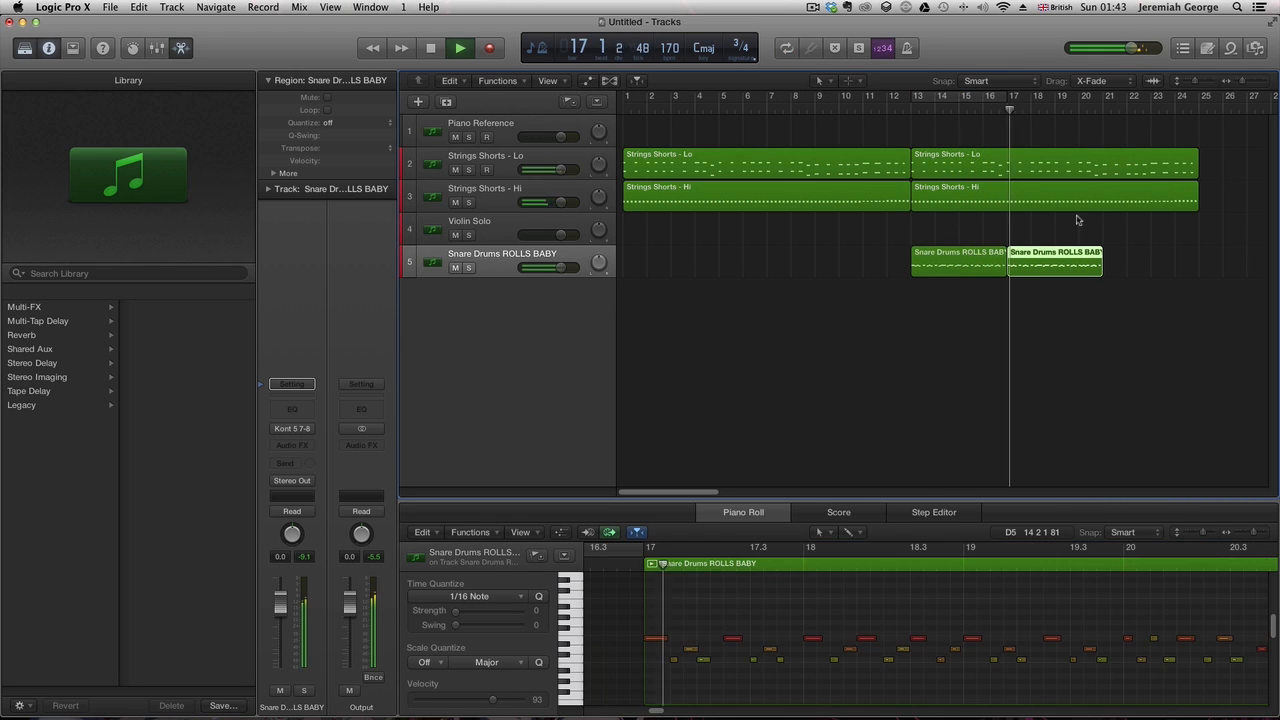
pyautogui.moveTo(1067, 267); pyautogui.dragTo(1163, 267)
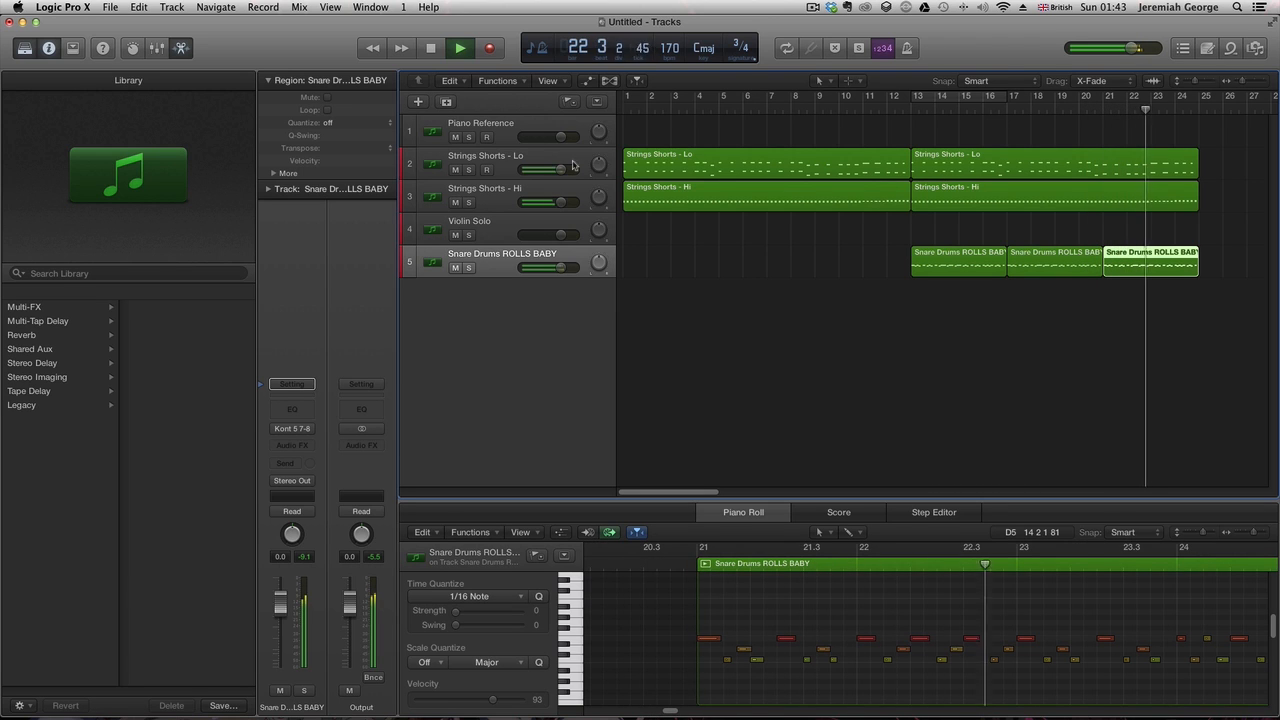
# - Create a new software instrument track and load the Orchestral Percussion Timpani patch on it
pyautogui.click(503, 173)
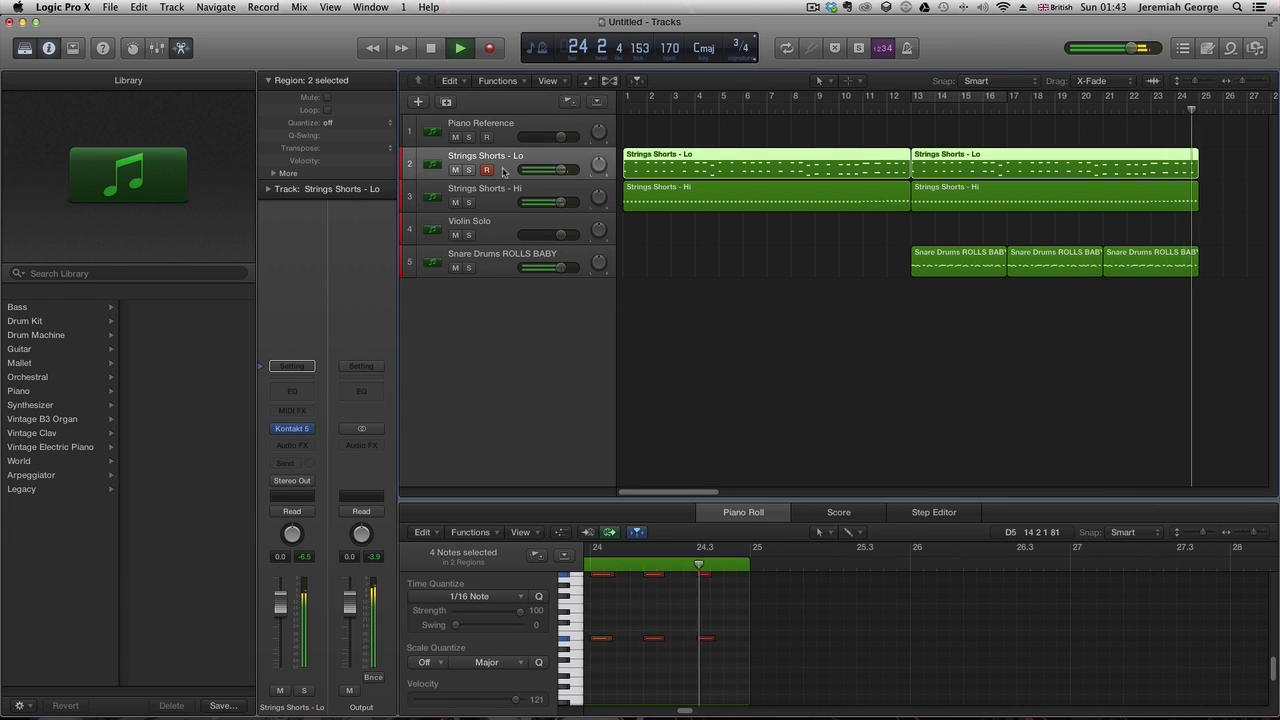
pyautogui.click(508, 279)
pyautogui.press('alt+super+n')
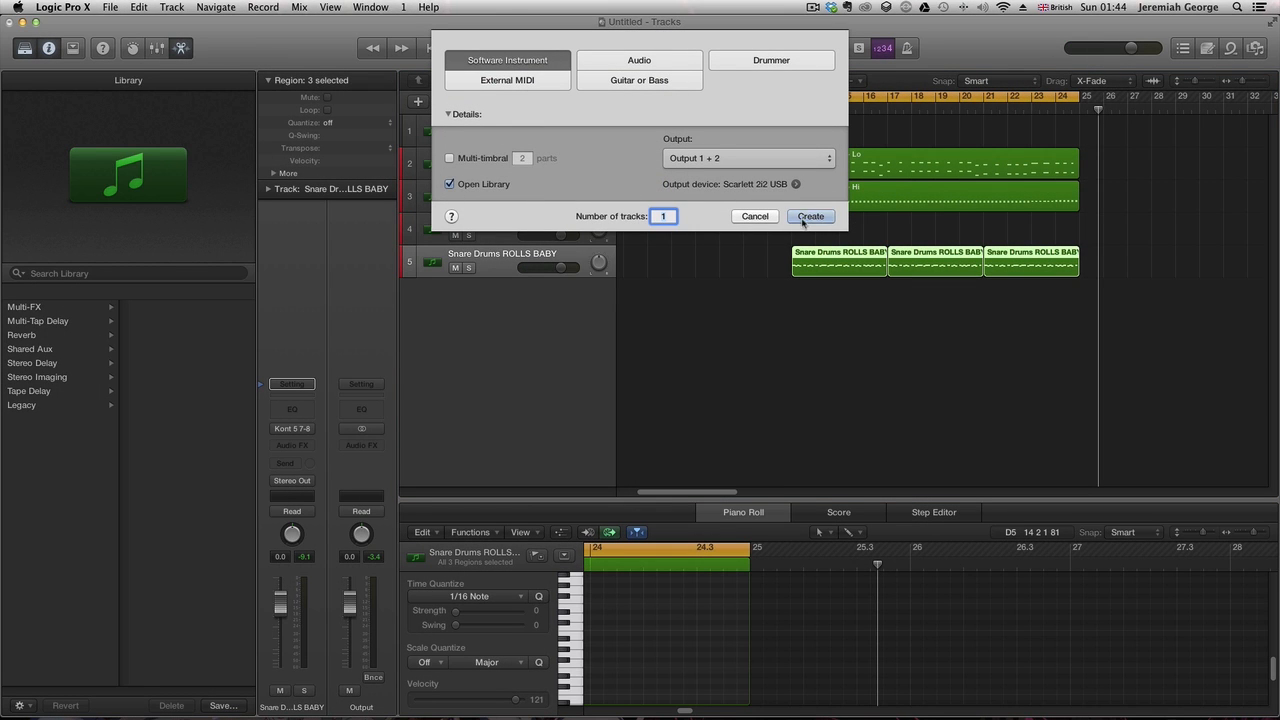
pyautogui.click(810, 216)
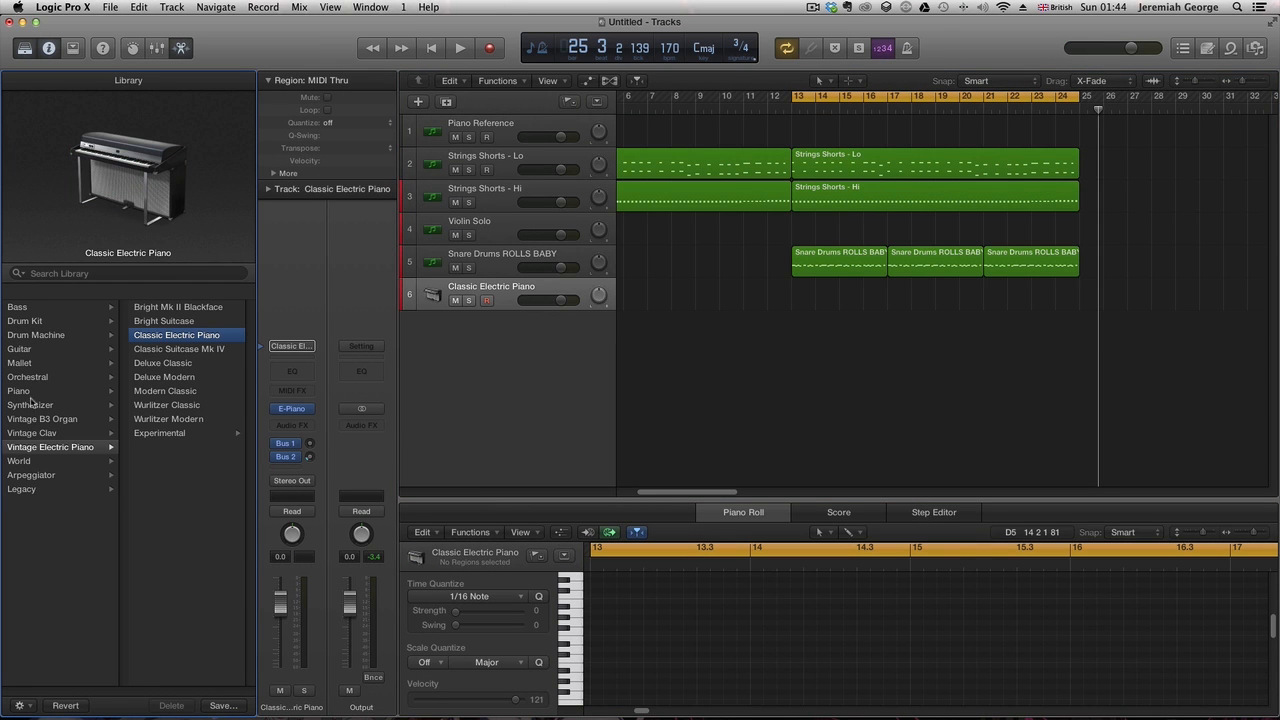
pyautogui.click(30, 377)
pyautogui.click(156, 363)
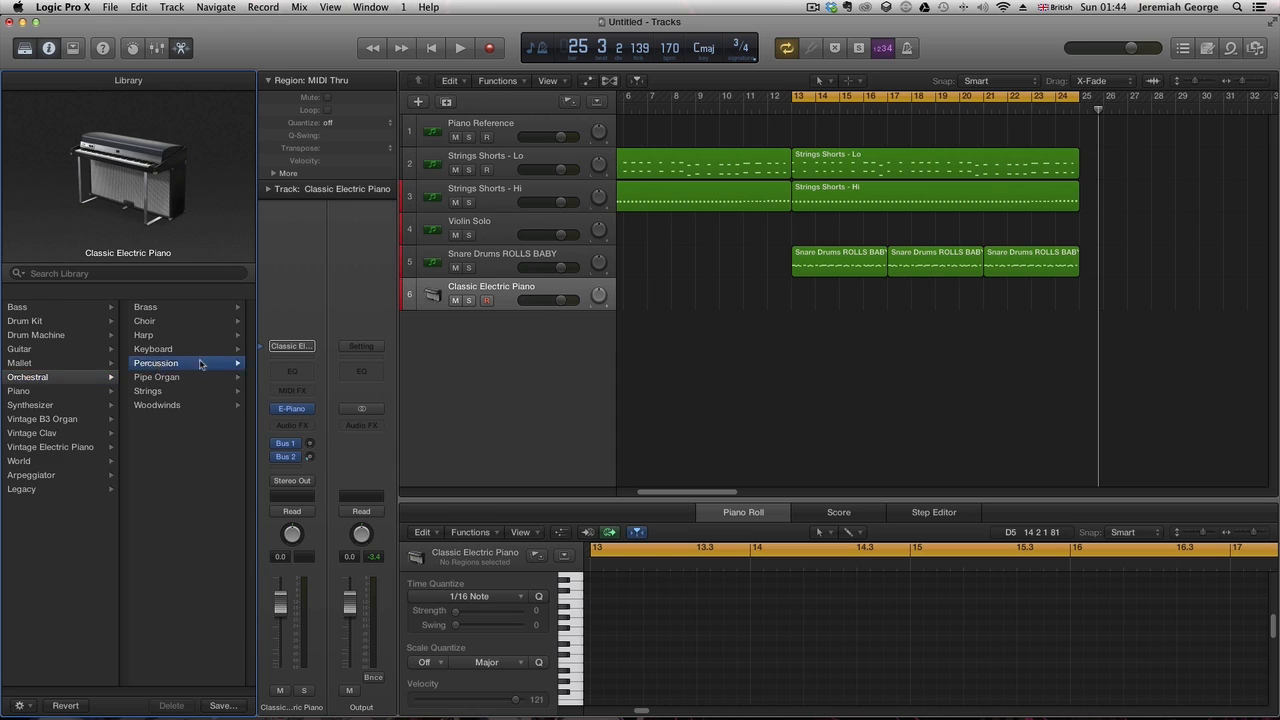
pyautogui.click(158, 349)
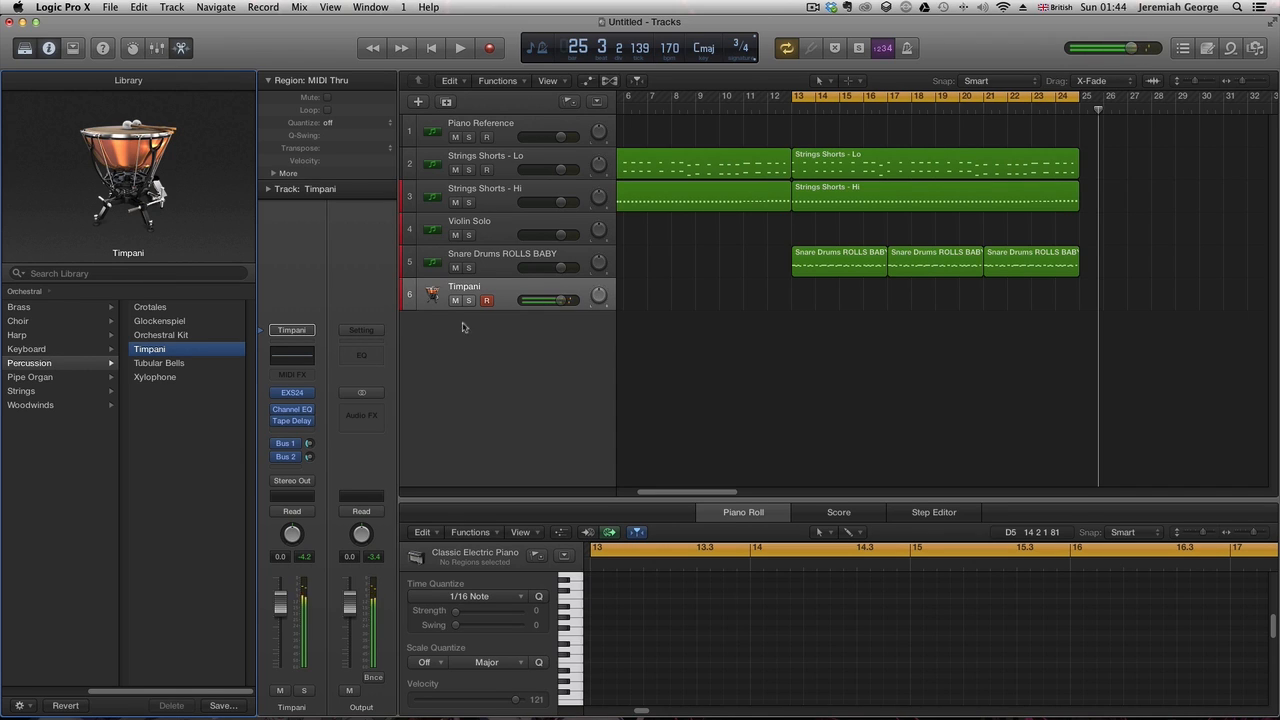
# - Mute both Strings Shorts tracks, set the cycle range to bars 13–17 and record a timpani part
pyautogui.click(455, 202)
pyautogui.click(455, 169)
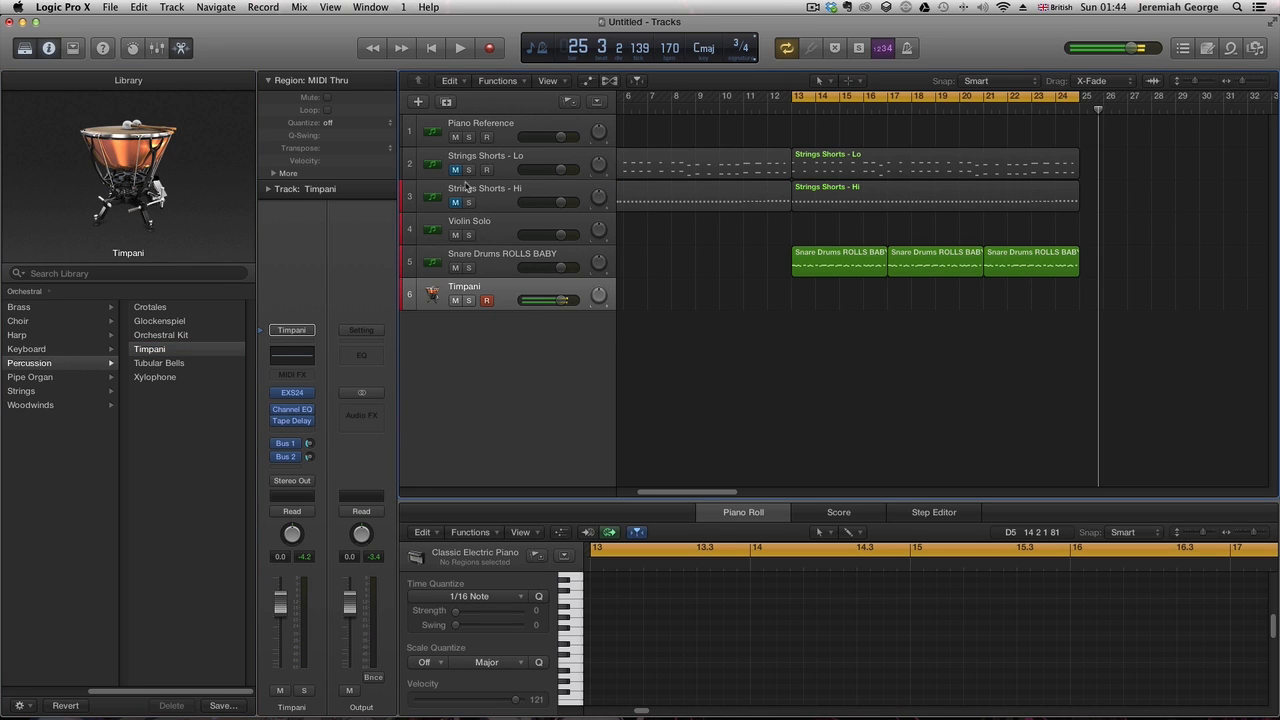
pyautogui.press('space')
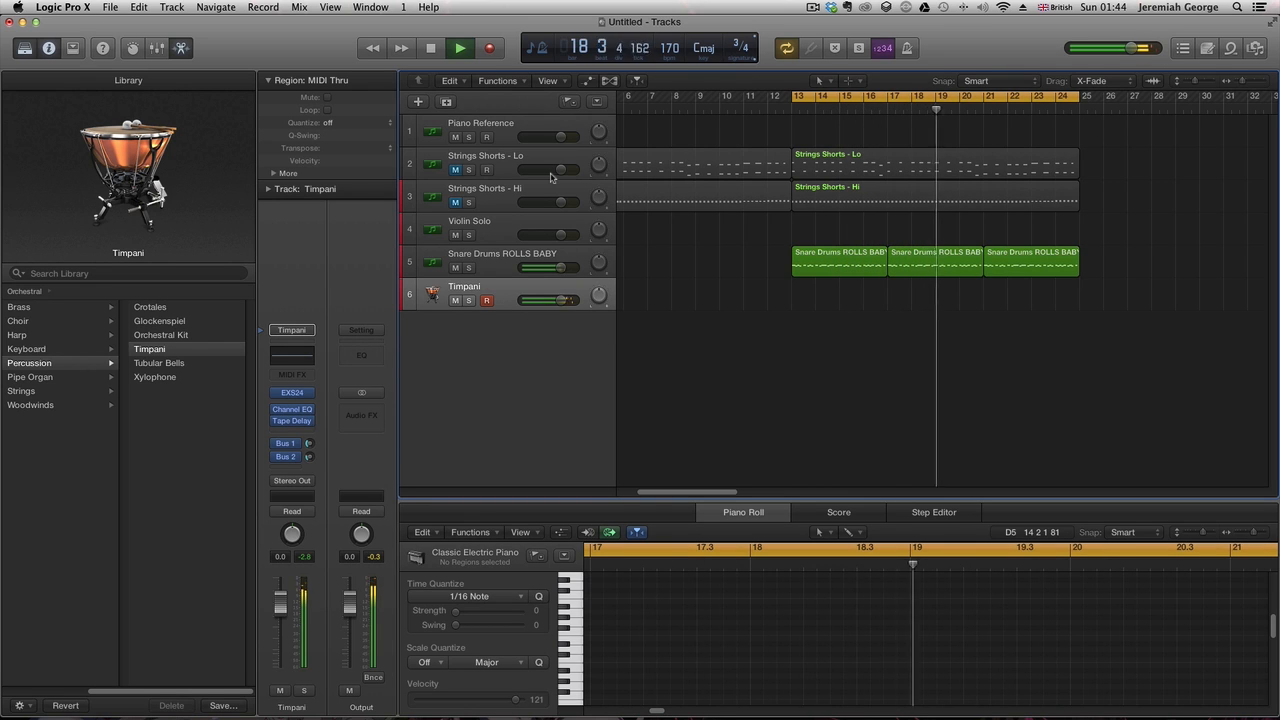
pyautogui.press('r')
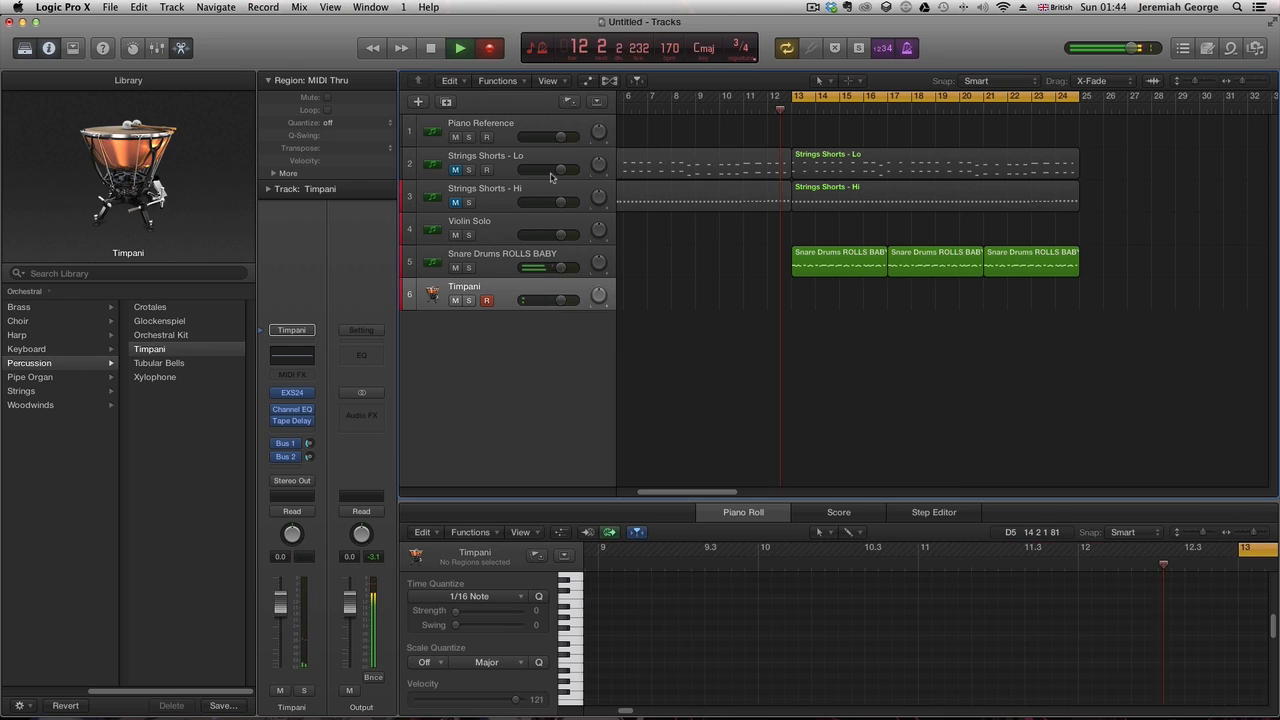
pyautogui.press('space')
pyautogui.moveTo(1072, 95); pyautogui.dragTo(885, 108)
pyautogui.press('r')
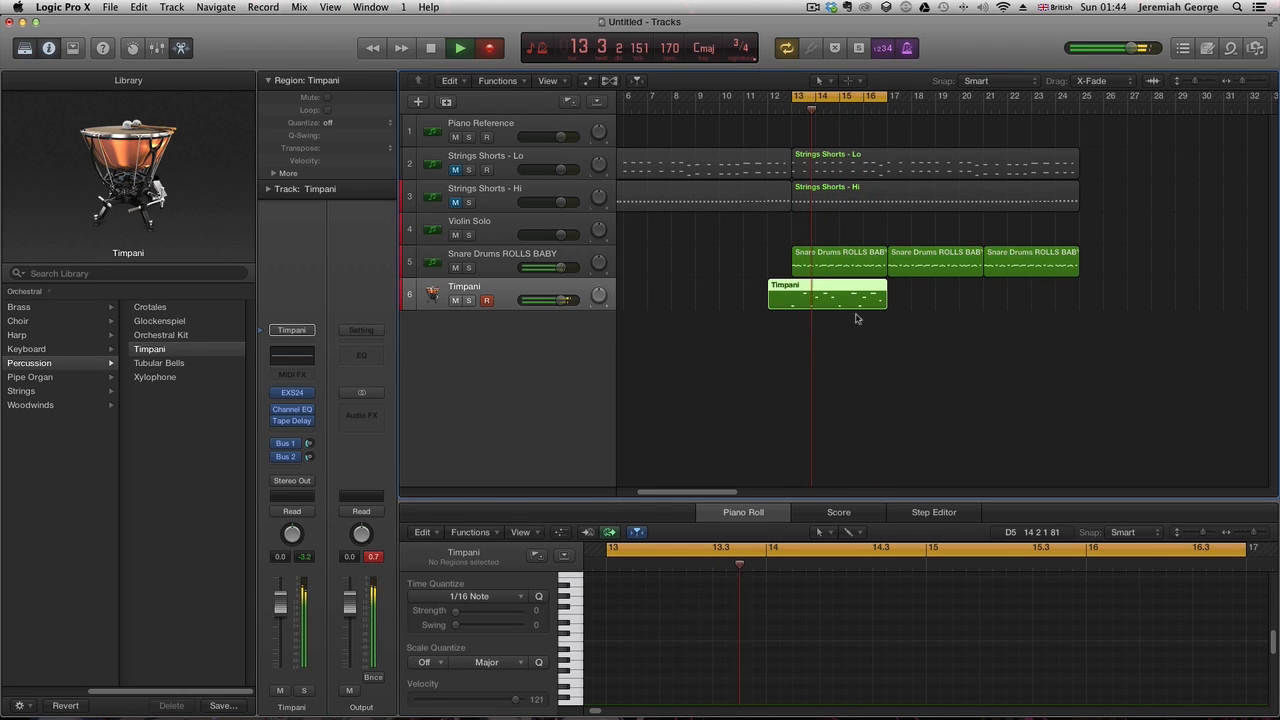
pyautogui.press('space')
# - Review the recorded timpani notes in the piano roll while playing them back
pyautogui.press('super+a')
pyautogui.press('space')
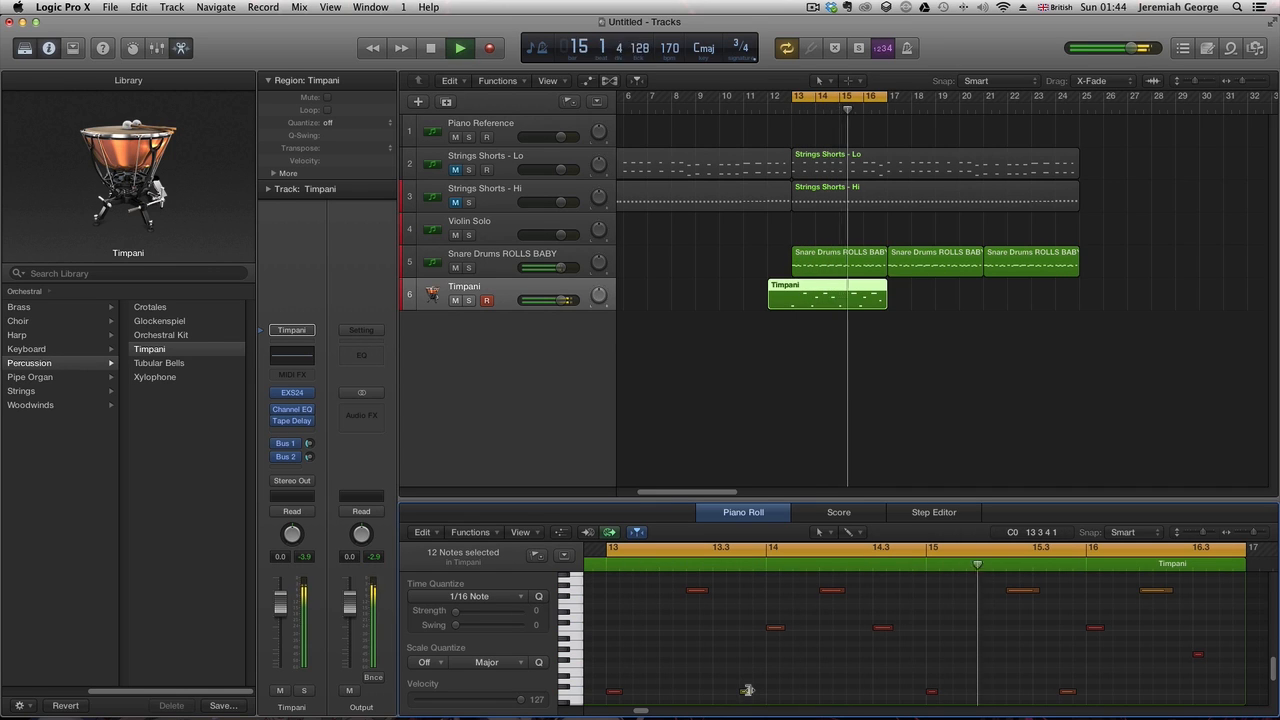
pyautogui.press('space')
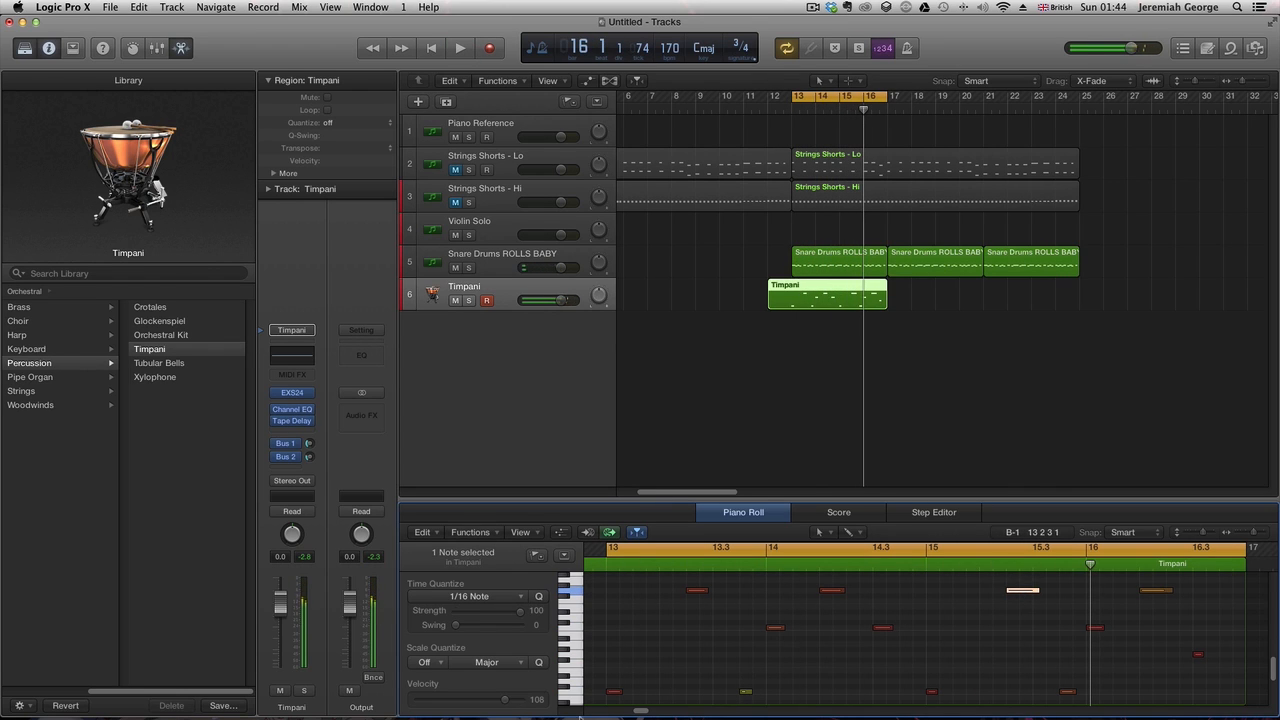
pyautogui.click(1142, 591)
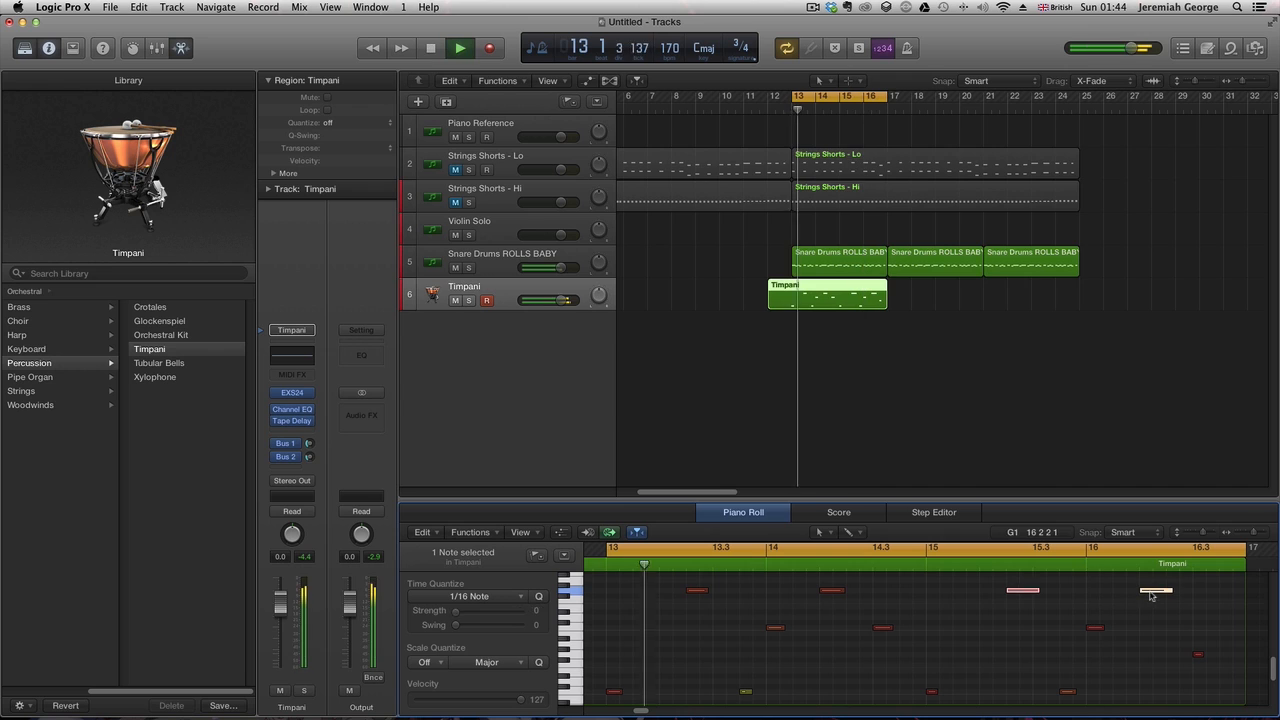
pyautogui.press('space')
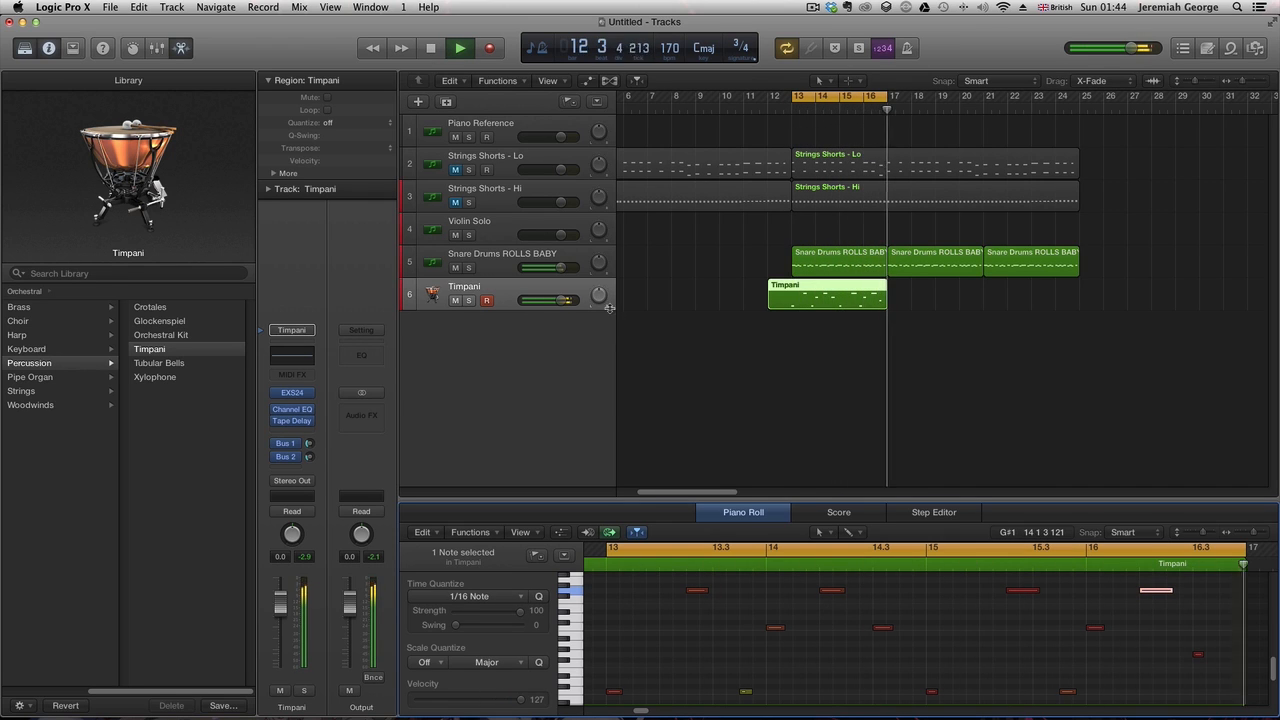
pyautogui.press('space')
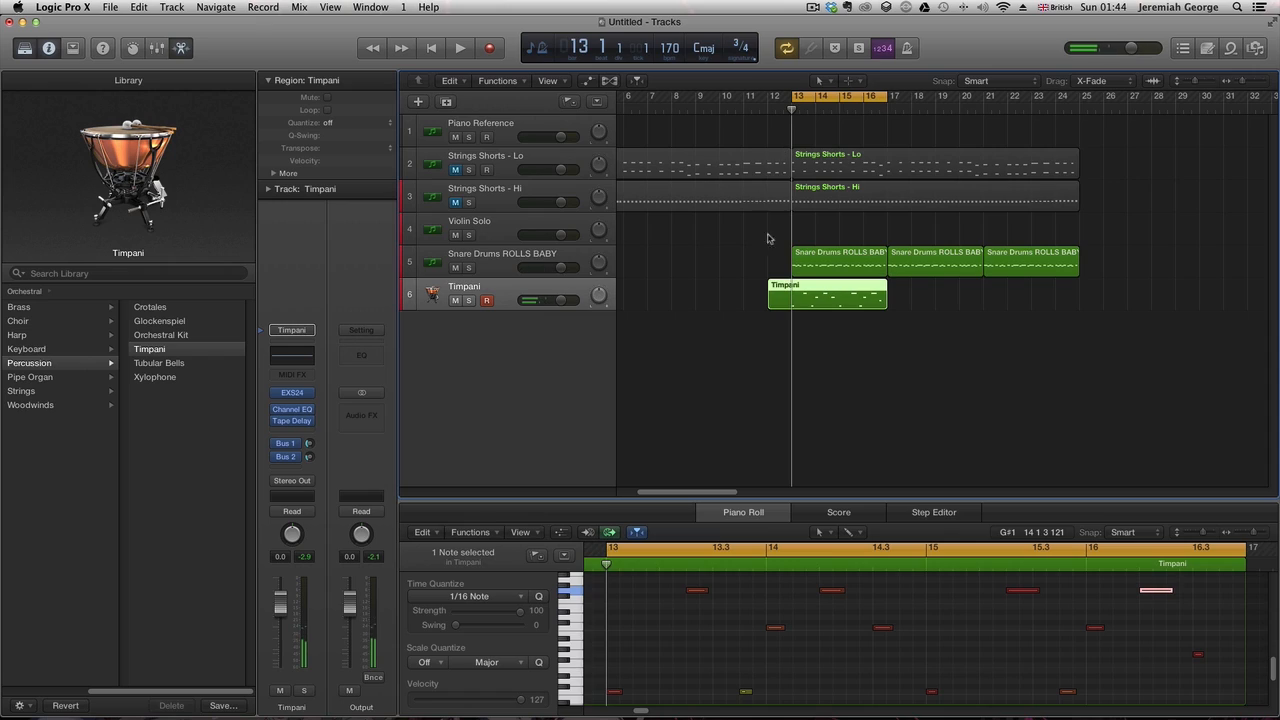
pyautogui.click(769, 238)
pyautogui.press('space')
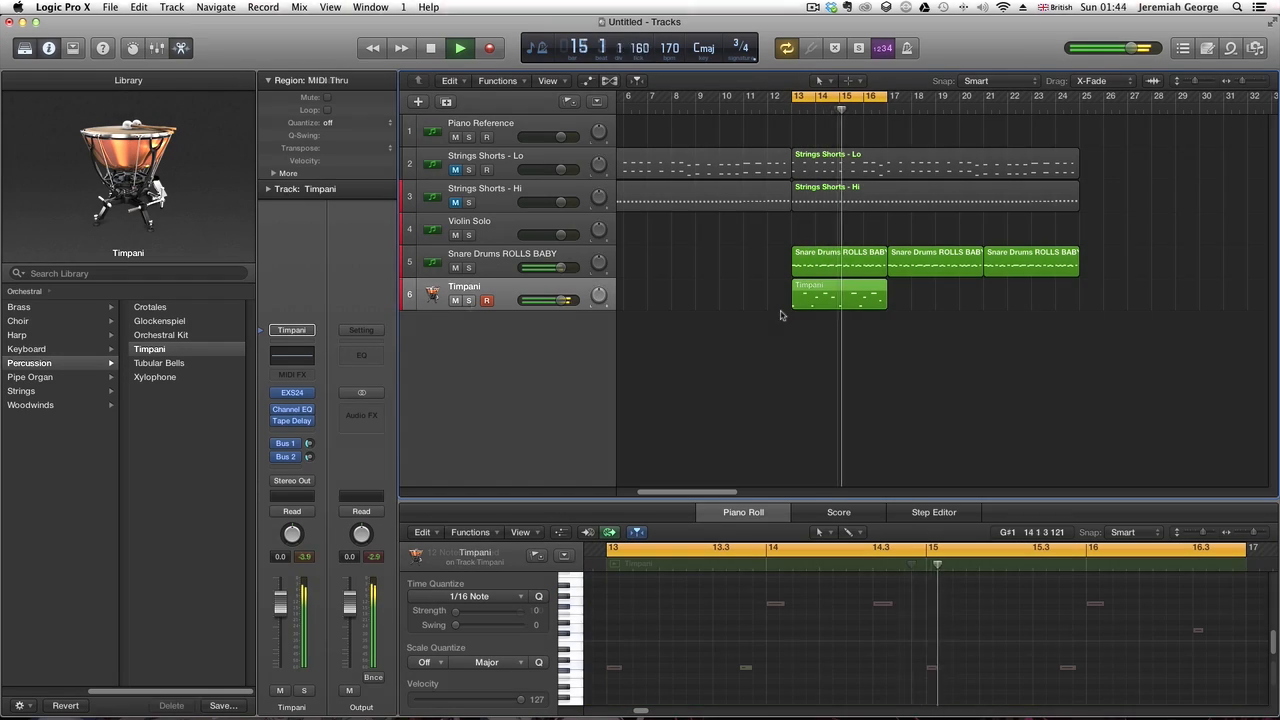
# - Unmute the Strings Shorts - Hi and Strings Shorts - Lo tracks
pyautogui.click(474, 293)
pyautogui.click(456, 202)
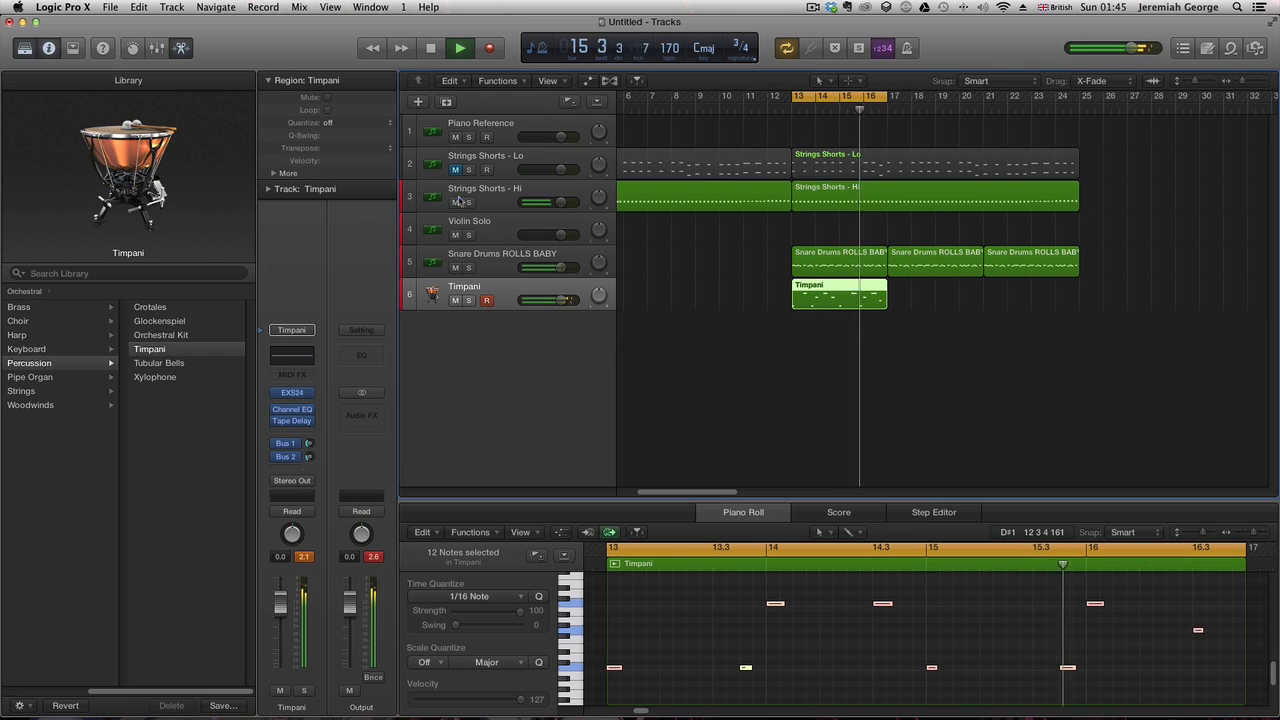
pyautogui.click(455, 169)
# - Turn off cycle mode and copy the timpani region so copies start at bars 17 and 21
pyautogui.press('c')
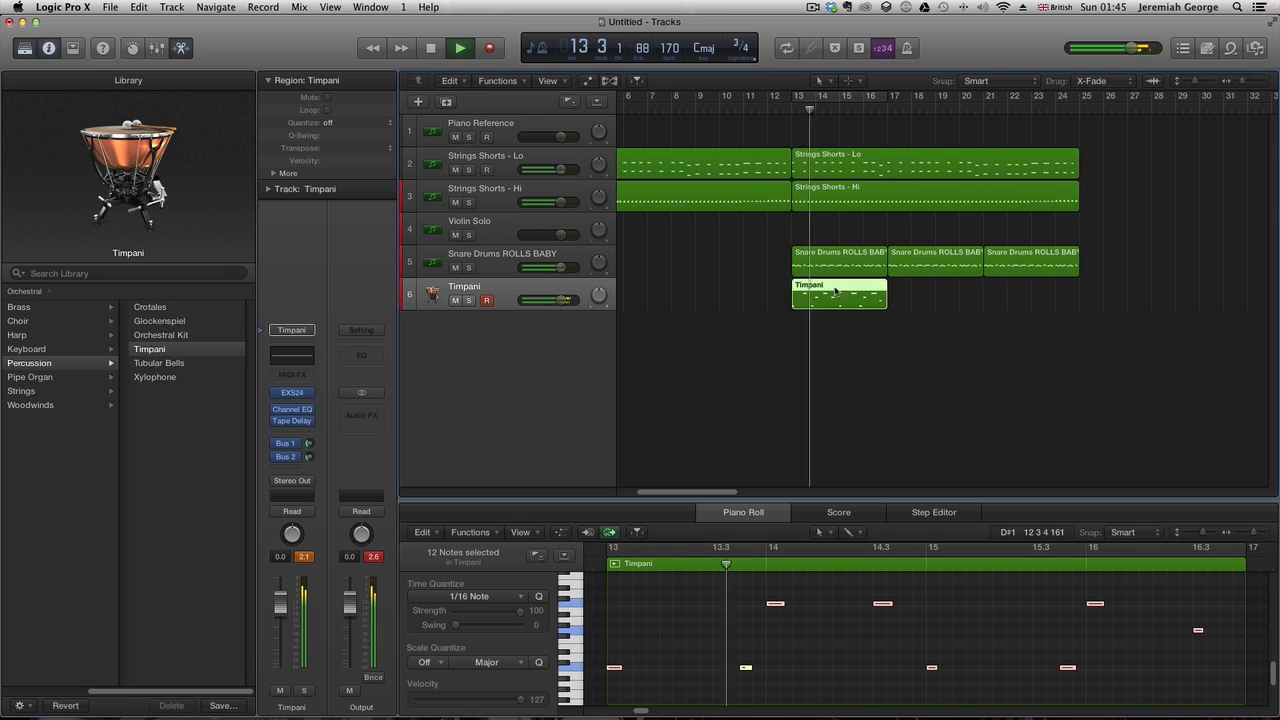
pyautogui.moveTo(835, 291); pyautogui.dragTo(1006, 306)
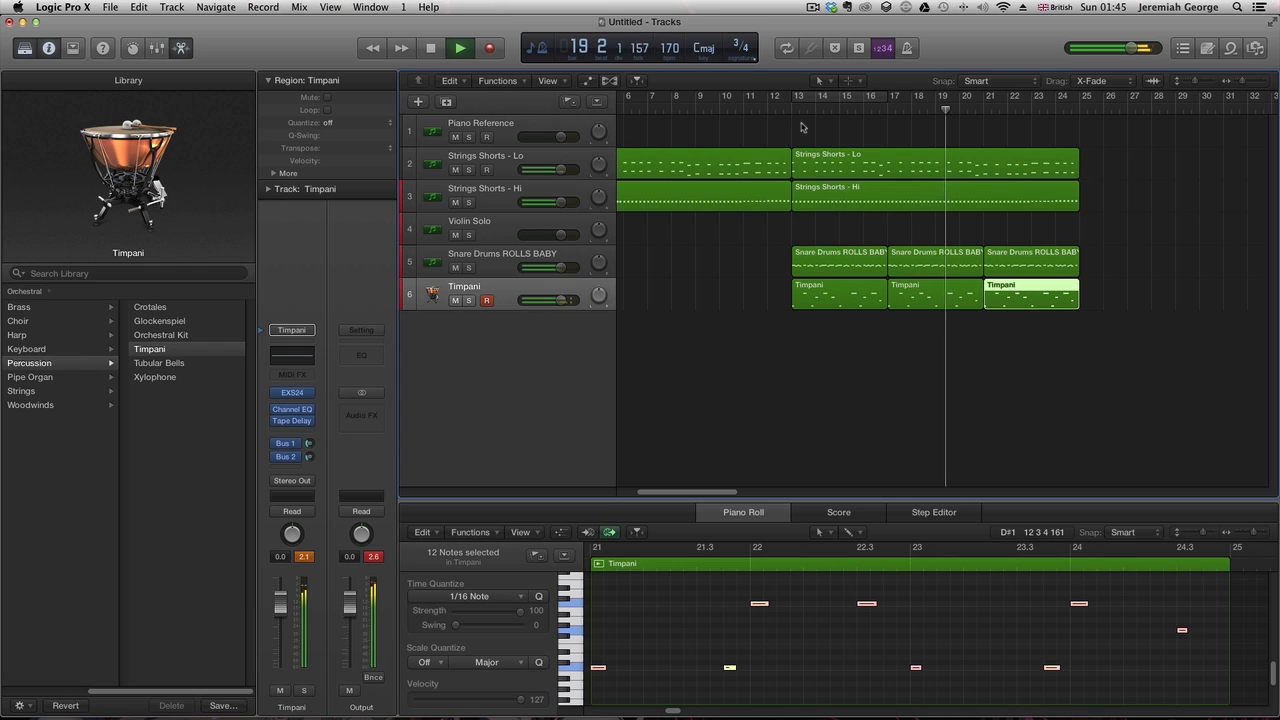
# - Play back the snare and timpani regions, then return the playhead to the project start
pyautogui.click(551, 258)
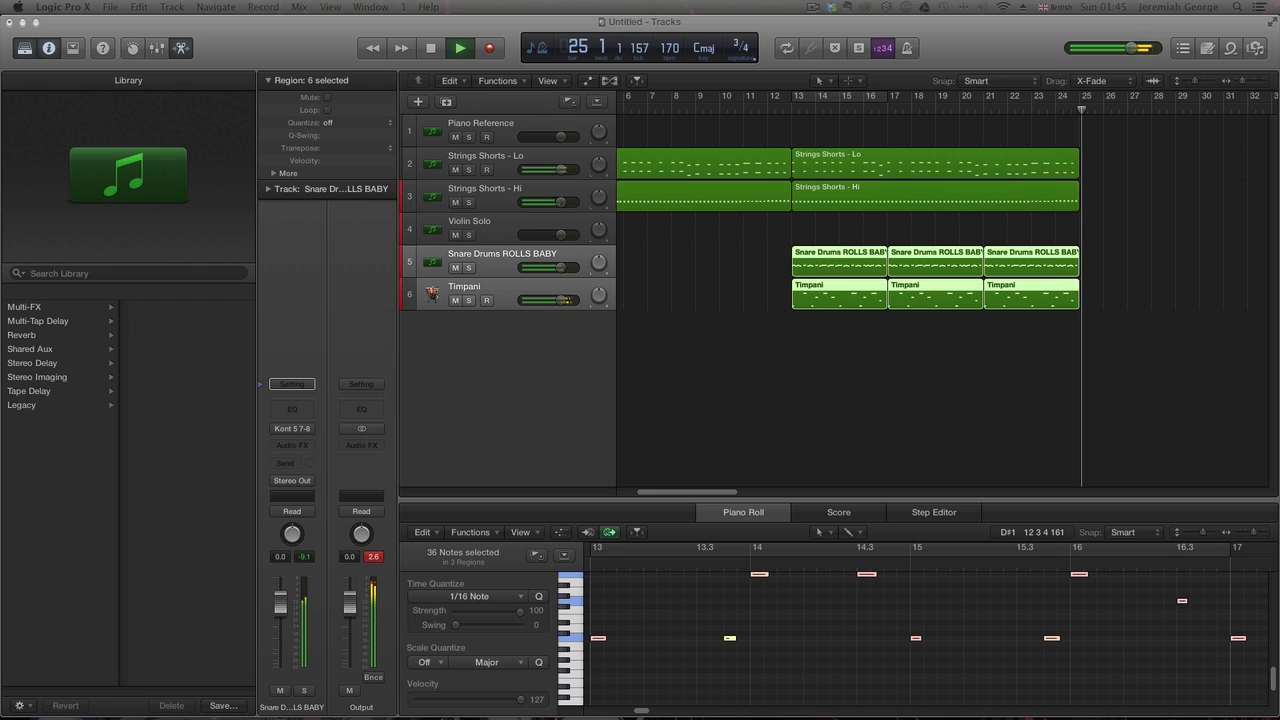
pyautogui.press('space')
pyautogui.press('super+u')
pyautogui.press('space')
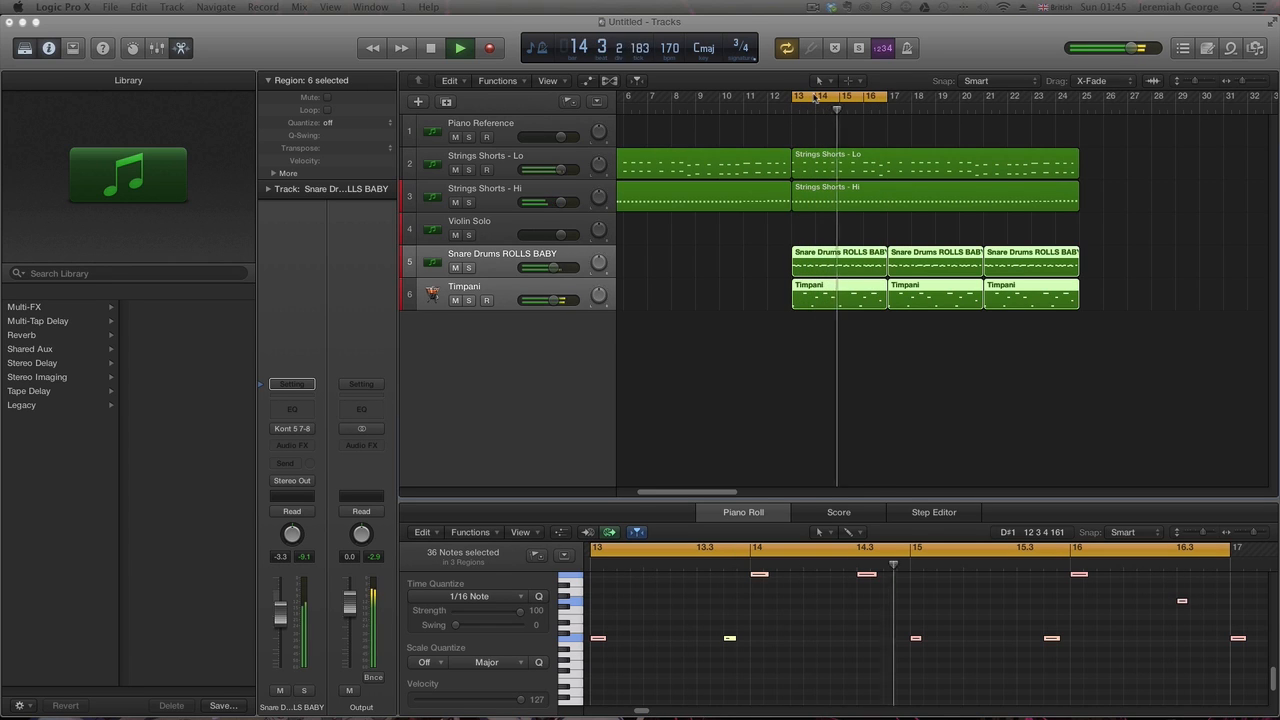
pyautogui.click(787, 48)
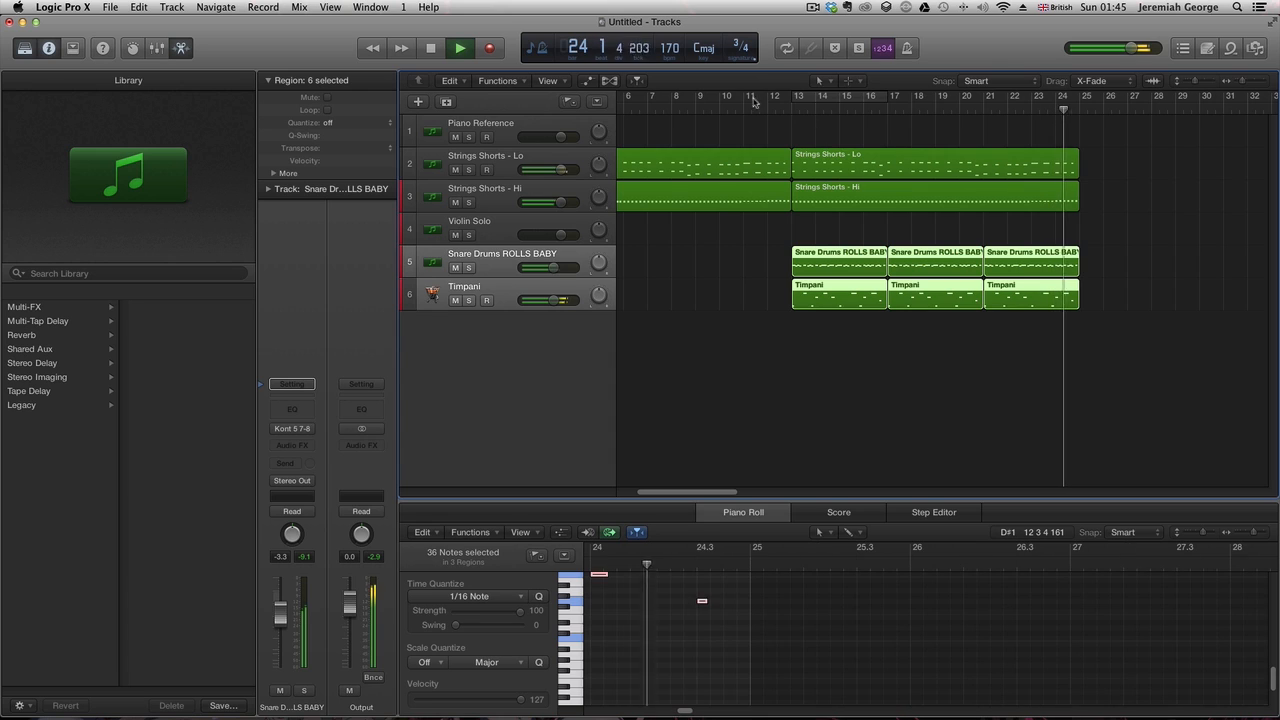
pyautogui.click(431, 48)
pyautogui.press('space')
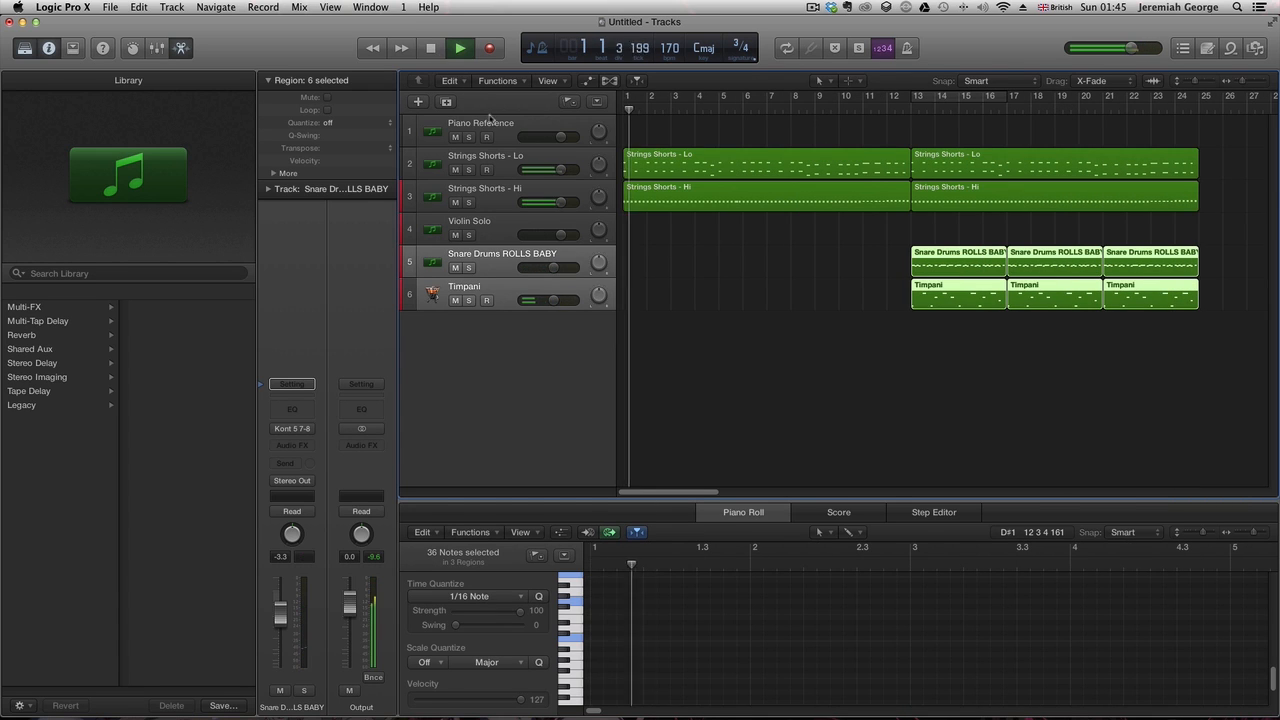
# - Copy two snare regions so they fill bars 5 to 13 on the snare track
pyautogui.moveTo(938, 233); pyautogui.dragTo(1153, 258)
pyautogui.moveTo(968, 256); pyautogui.dragTo(690, 258)
pyautogui.click(677, 327)
pyautogui.click(677, 266)
pyautogui.press('Delete')
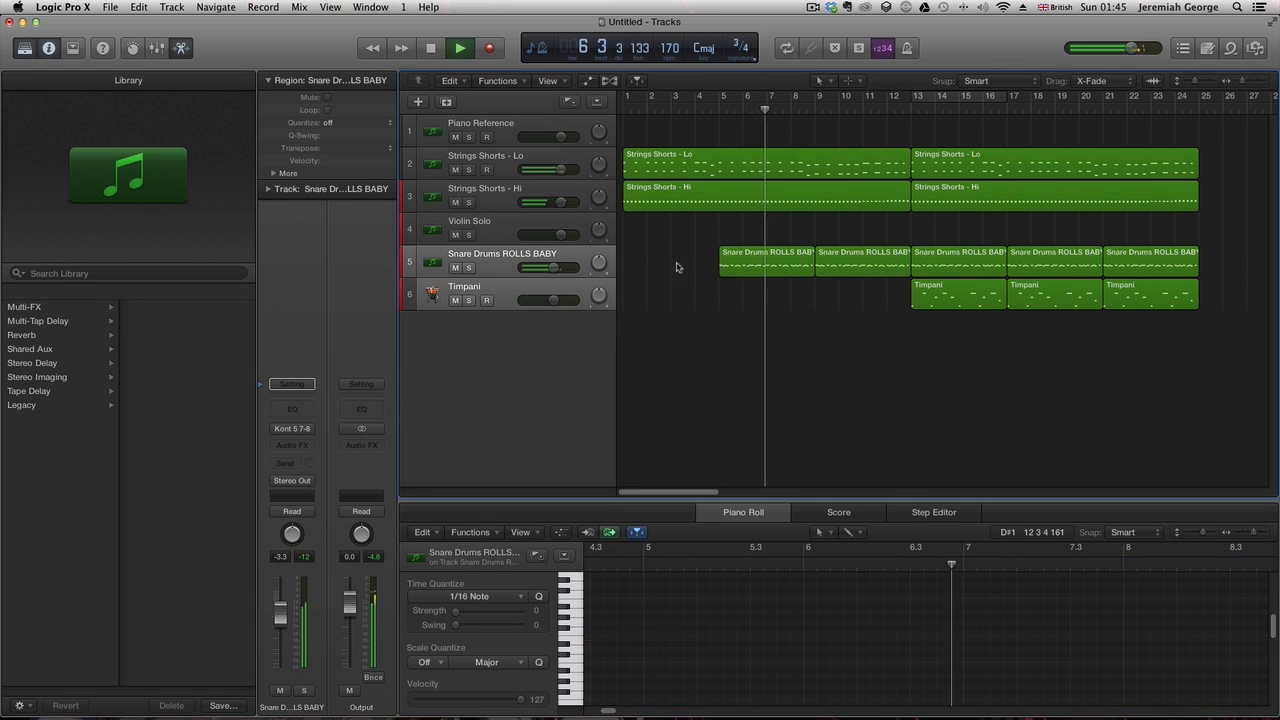
# - Copy two timpani regions so they fill bars 5 to 13 on the Timpani track
pyautogui.press('space')
pyautogui.click(440, 54)
pyautogui.click(450, 58)
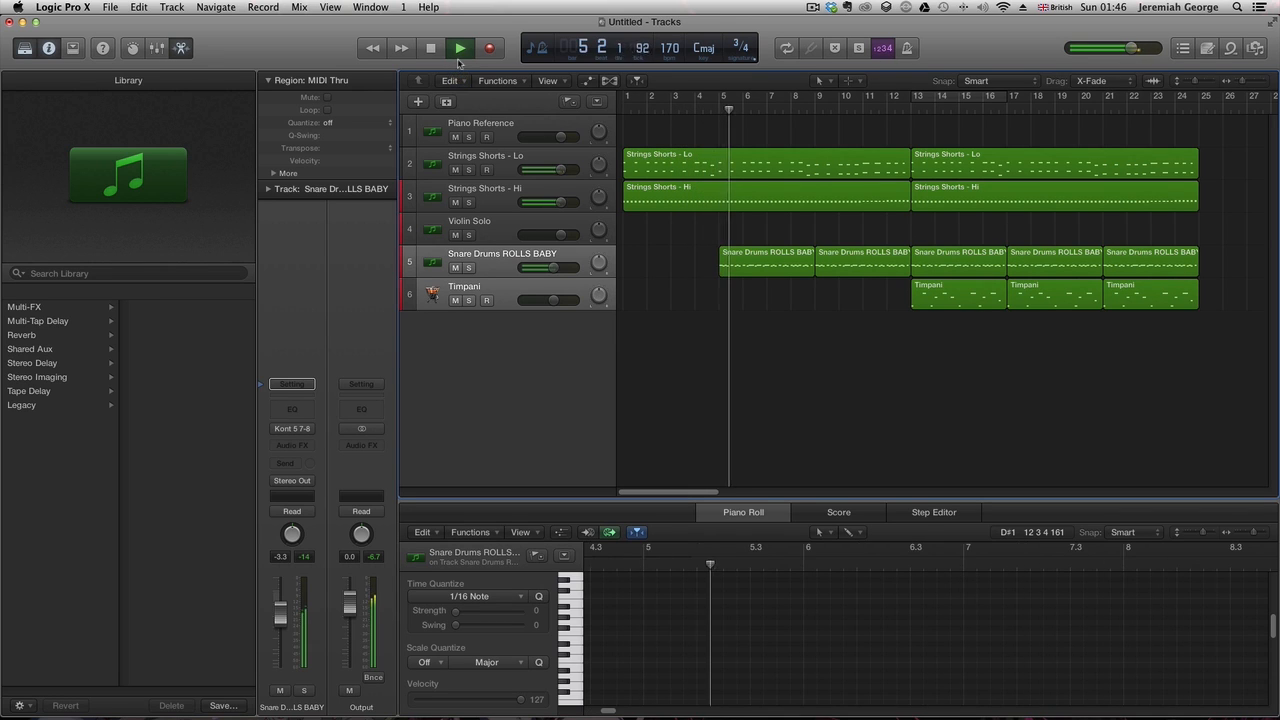
pyautogui.moveTo(949, 317); pyautogui.dragTo(772, 298)
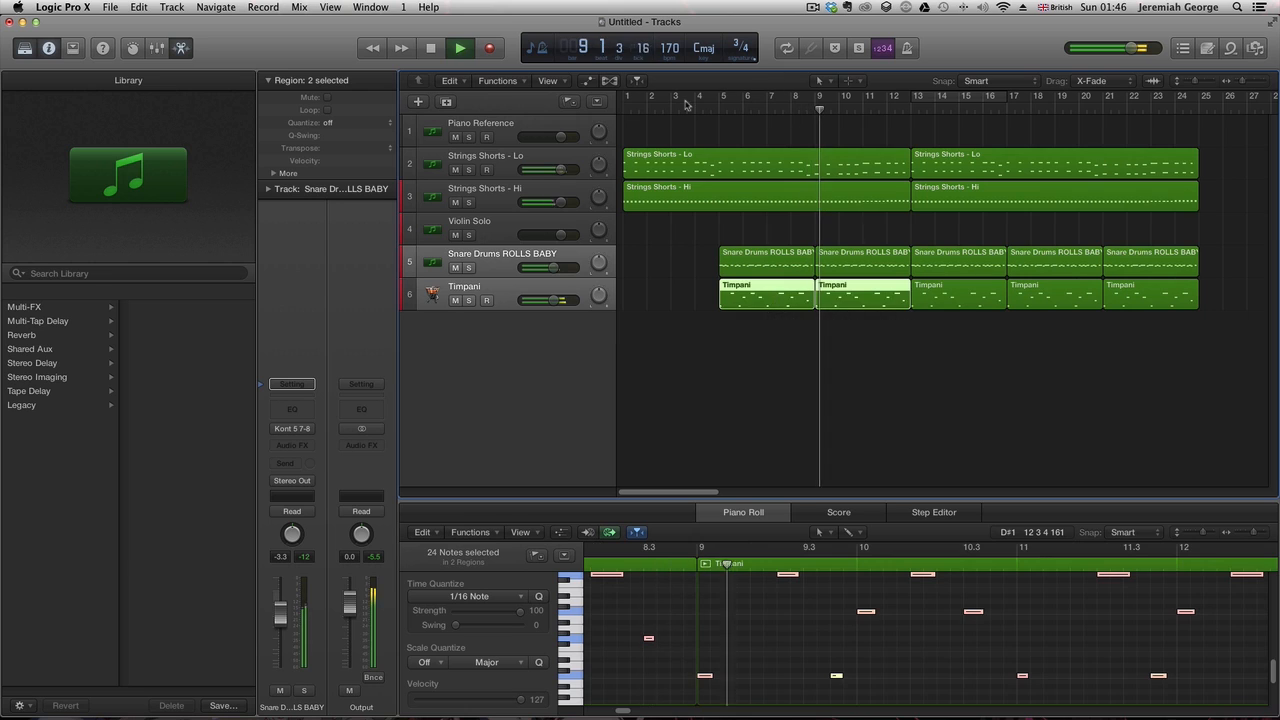
pyautogui.click(460, 48)
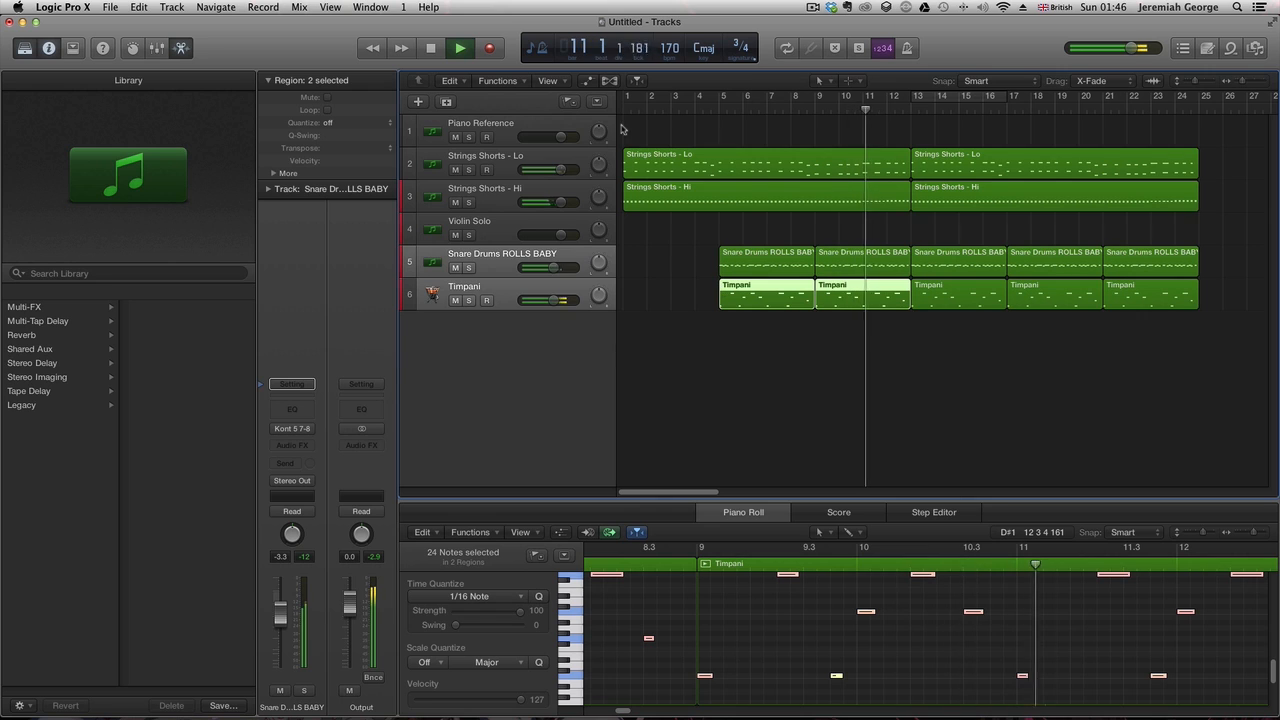
# - Select the Violin Solo track, set a cycle range from bar 5 and record a violin solo part
pyautogui.click(502, 230)
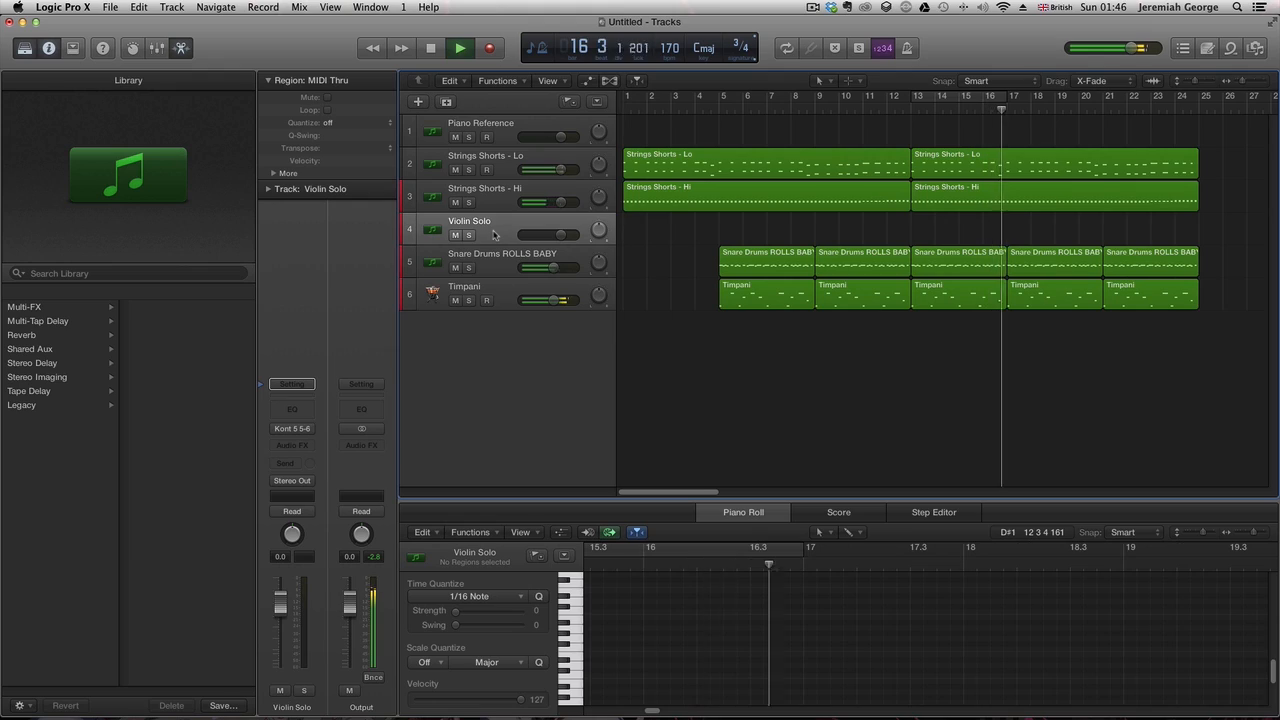
pyautogui.press('space')
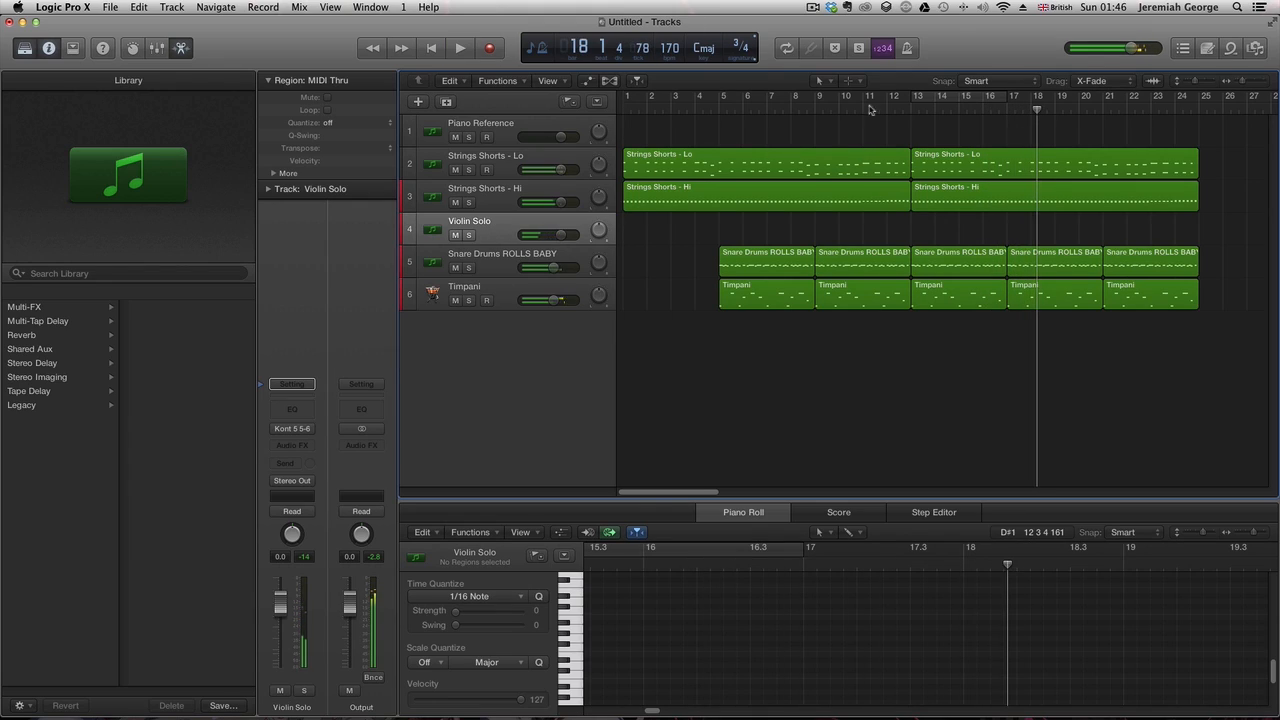
pyautogui.moveTo(920, 100); pyautogui.dragTo(1165, 135)
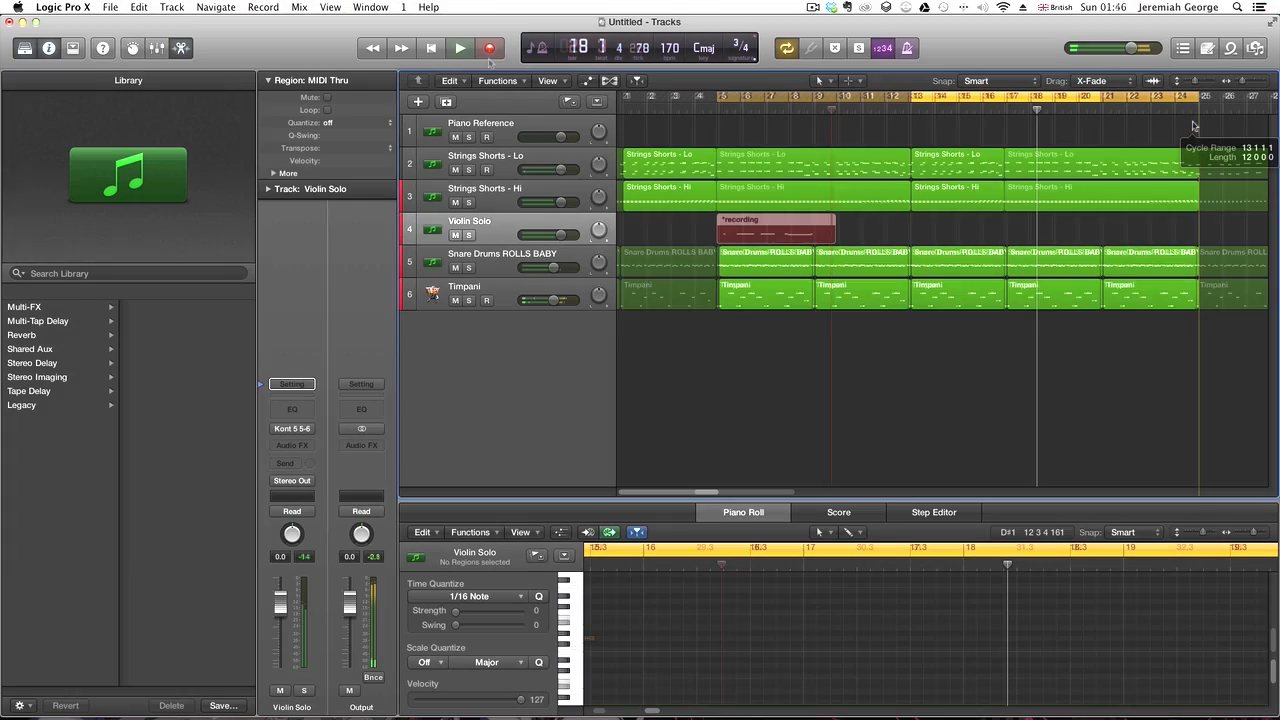
pyautogui.press('super+period')
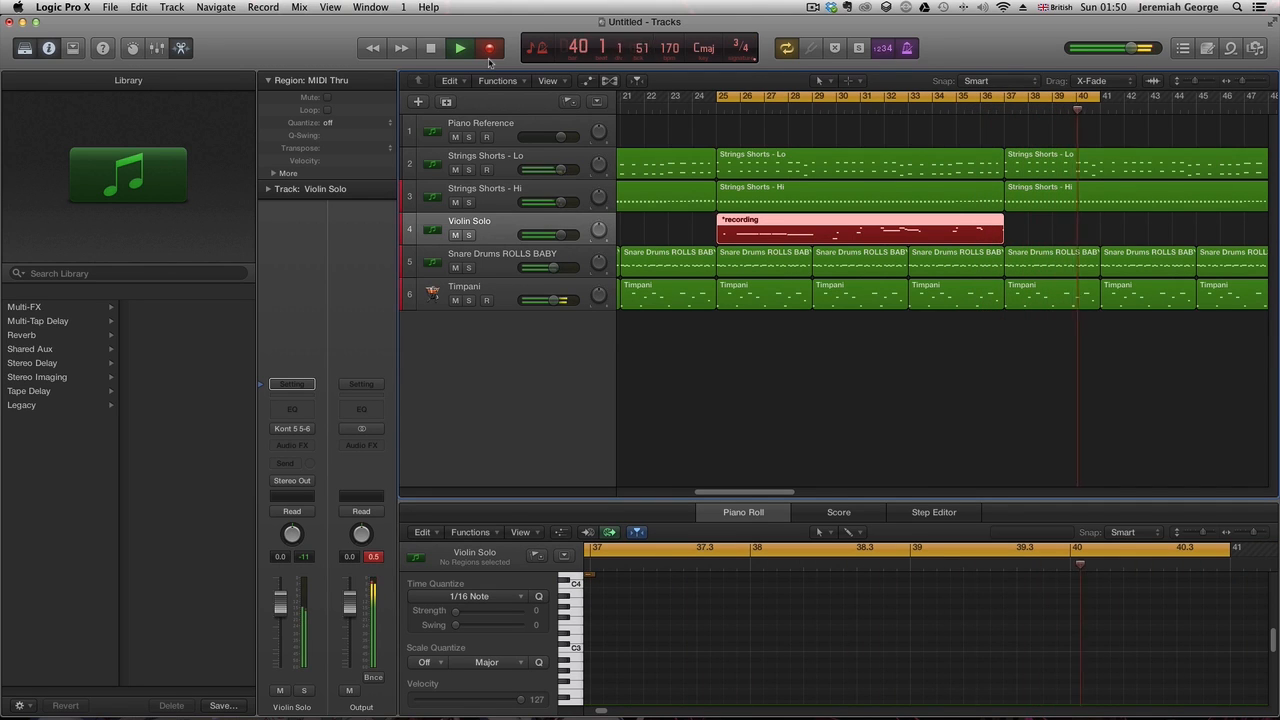
pyautogui.press('space')
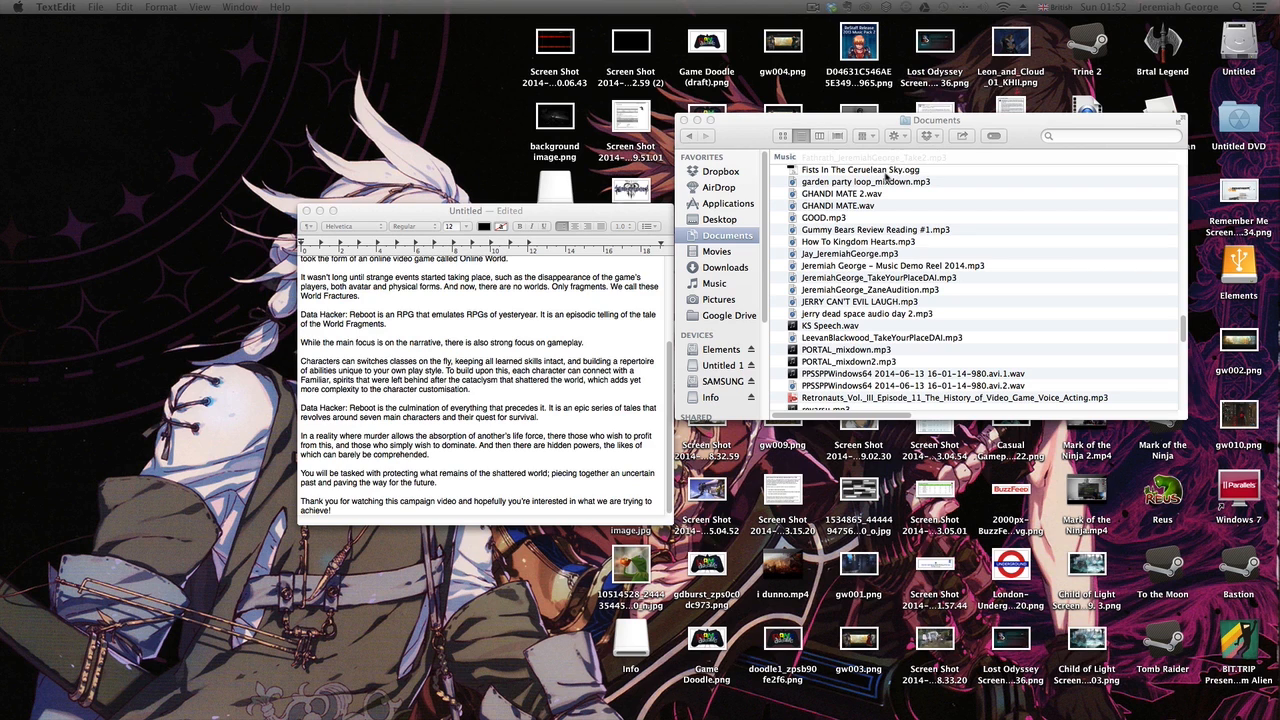
# - Switch back to Logic Pro X with the recorded violin region
pyautogui.click(813, 8)
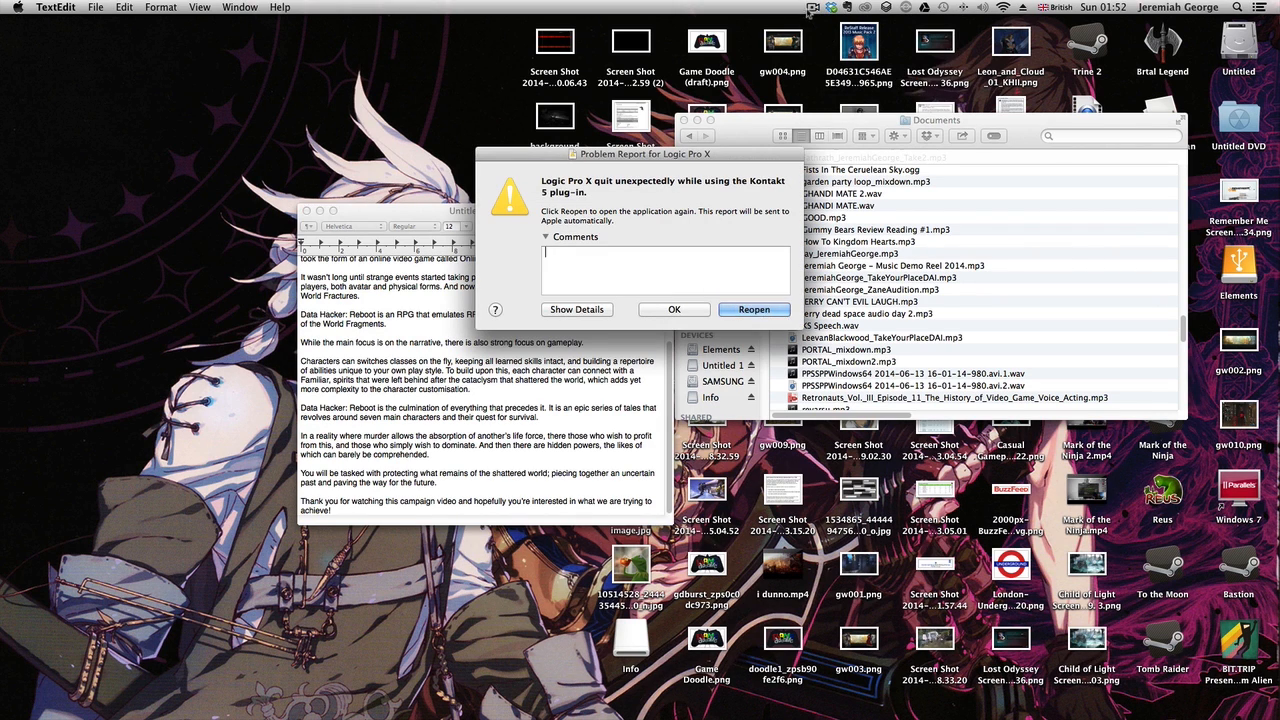
pyautogui.click(813, 8)
pyautogui.click(831, 47)
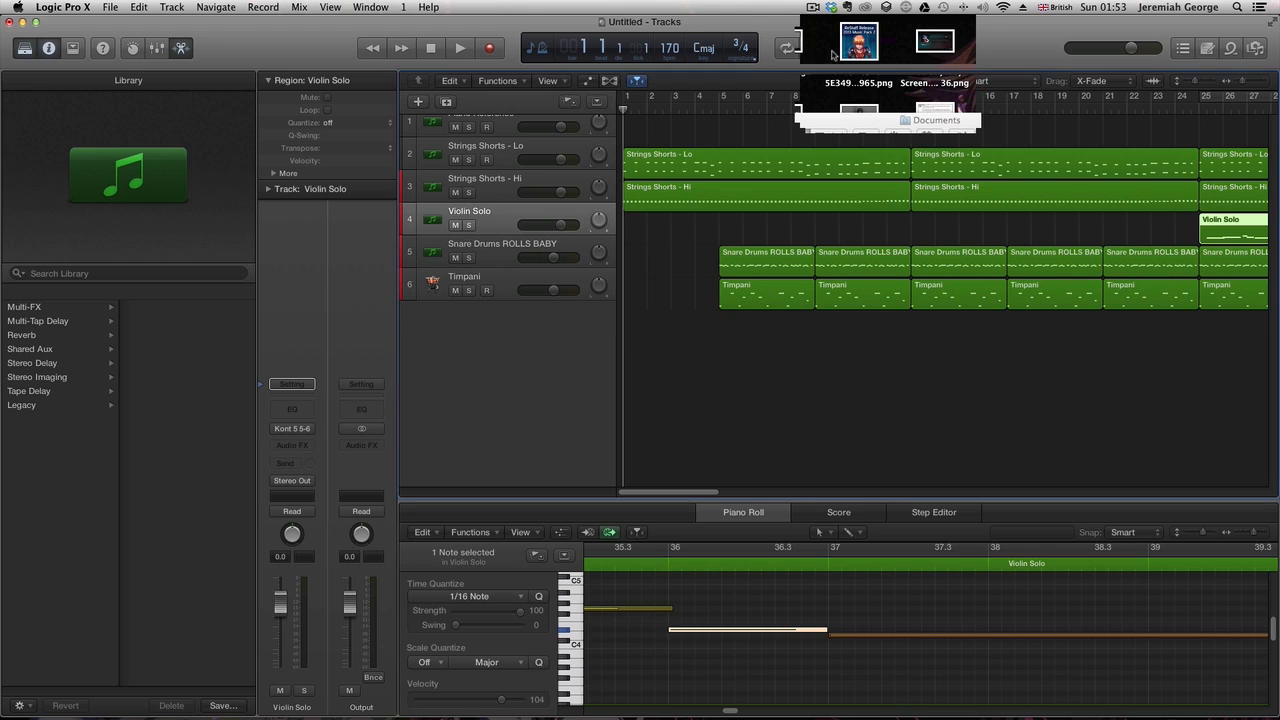
# - Save the project as SOMETHING TITLE I DUNNO
pyautogui.click(811, 9)
pyautogui.click(831, 47)
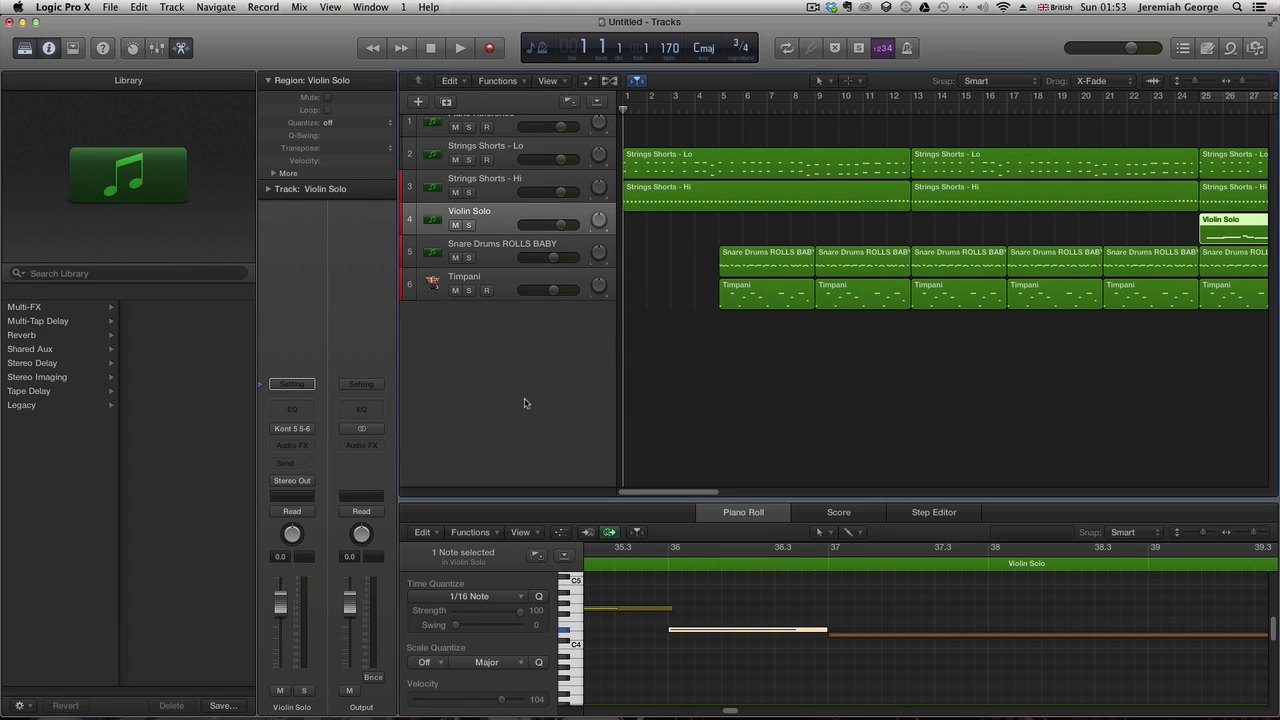
pyautogui.press('super+s')
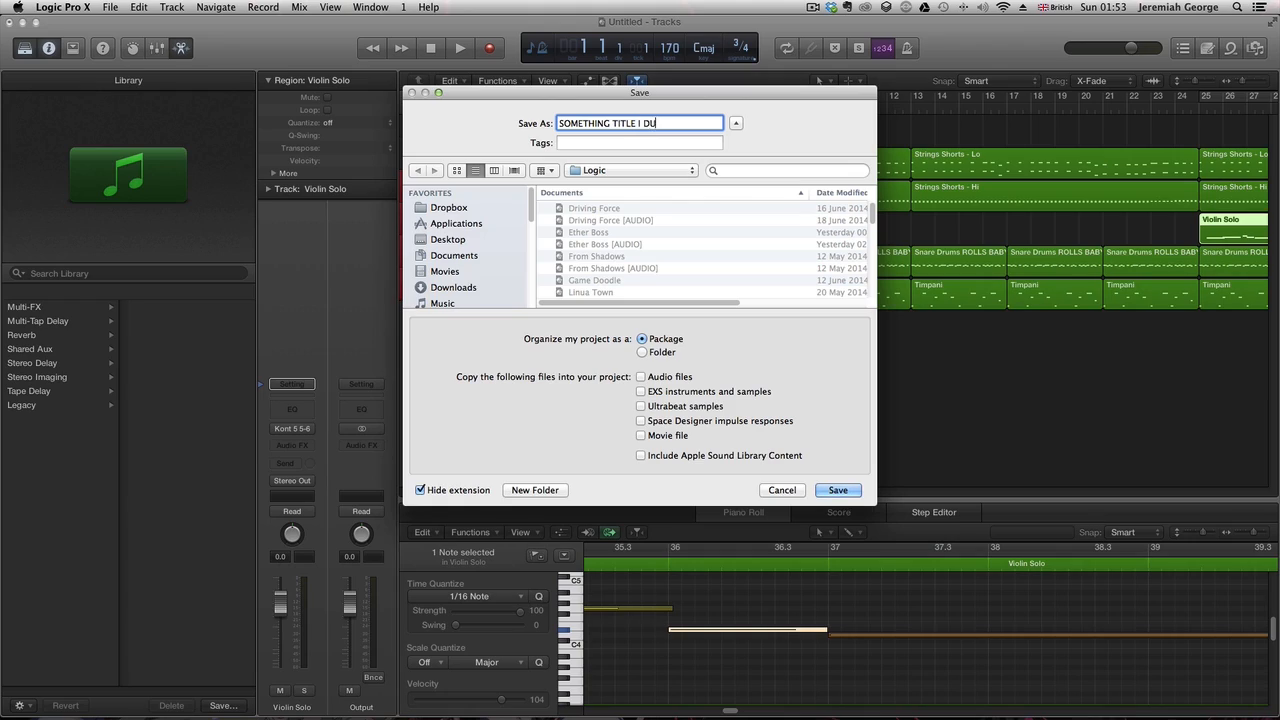
pyautogui.press('Return')
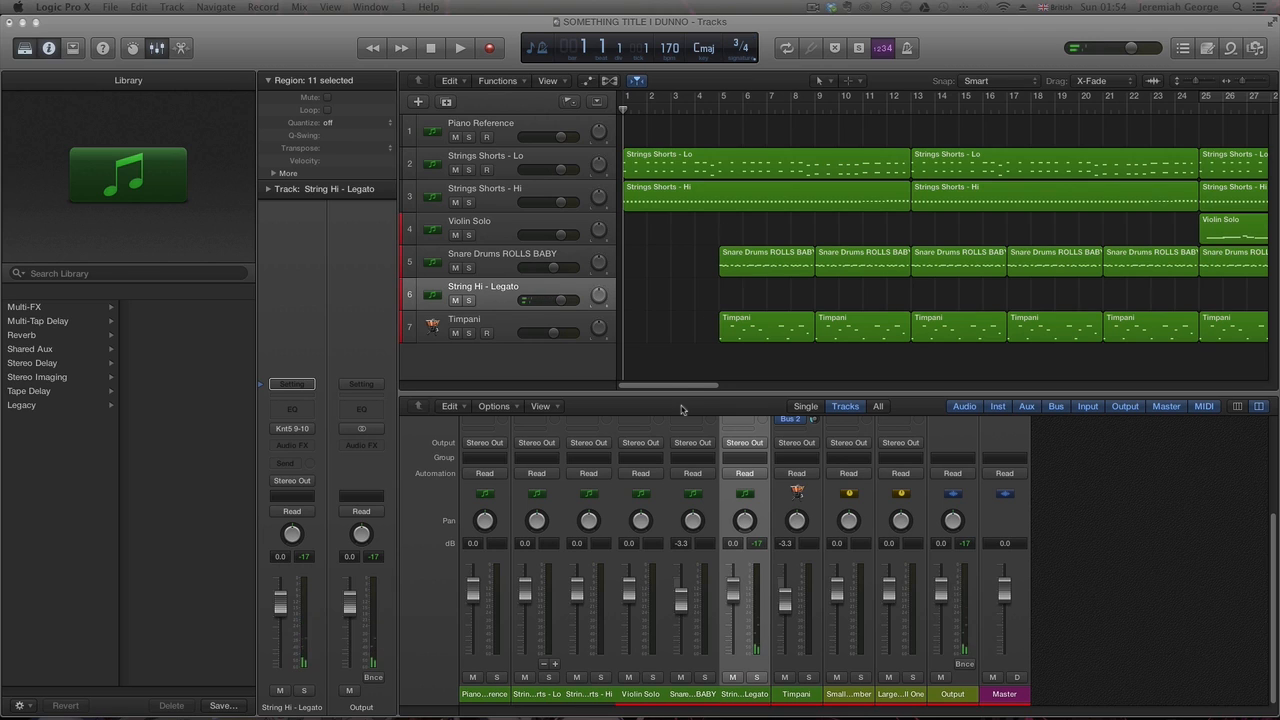
# - Set a cycle range from bar 25 to bar 40 and start playback
pyautogui.moveTo(678, 390); pyautogui.dragTo(738, 390)
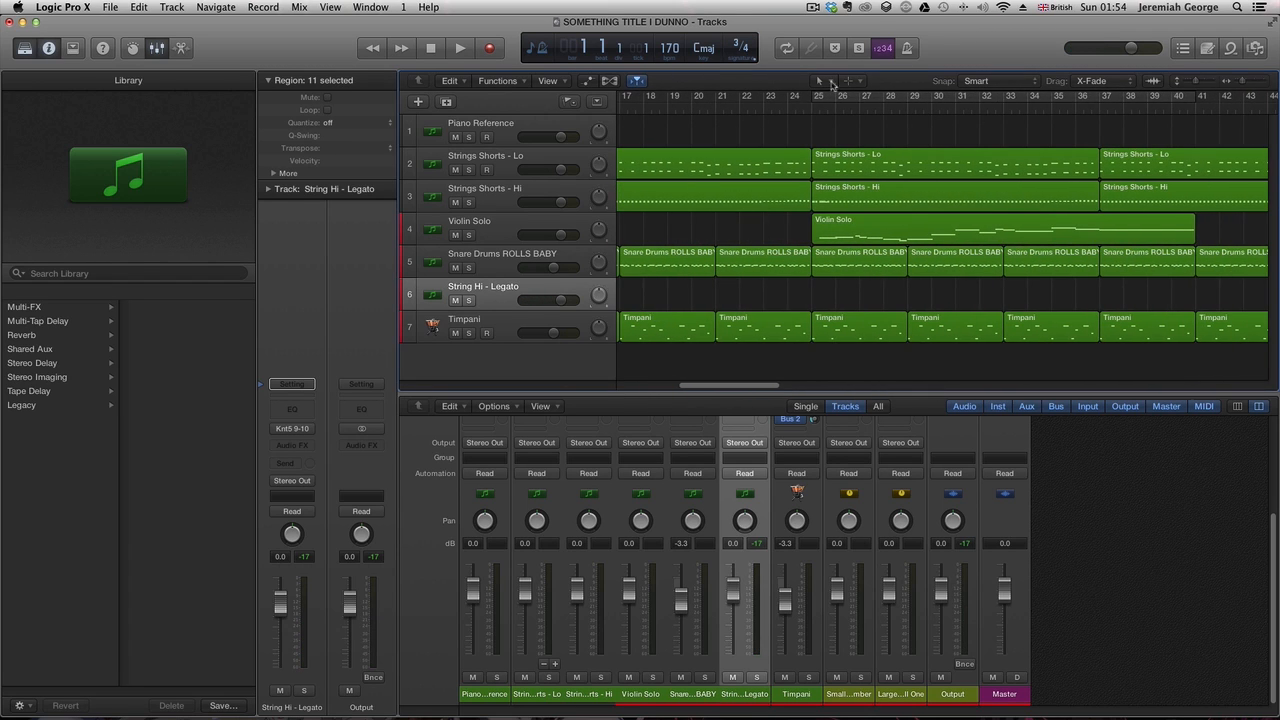
pyautogui.moveTo(812, 103); pyautogui.dragTo(1191, 111)
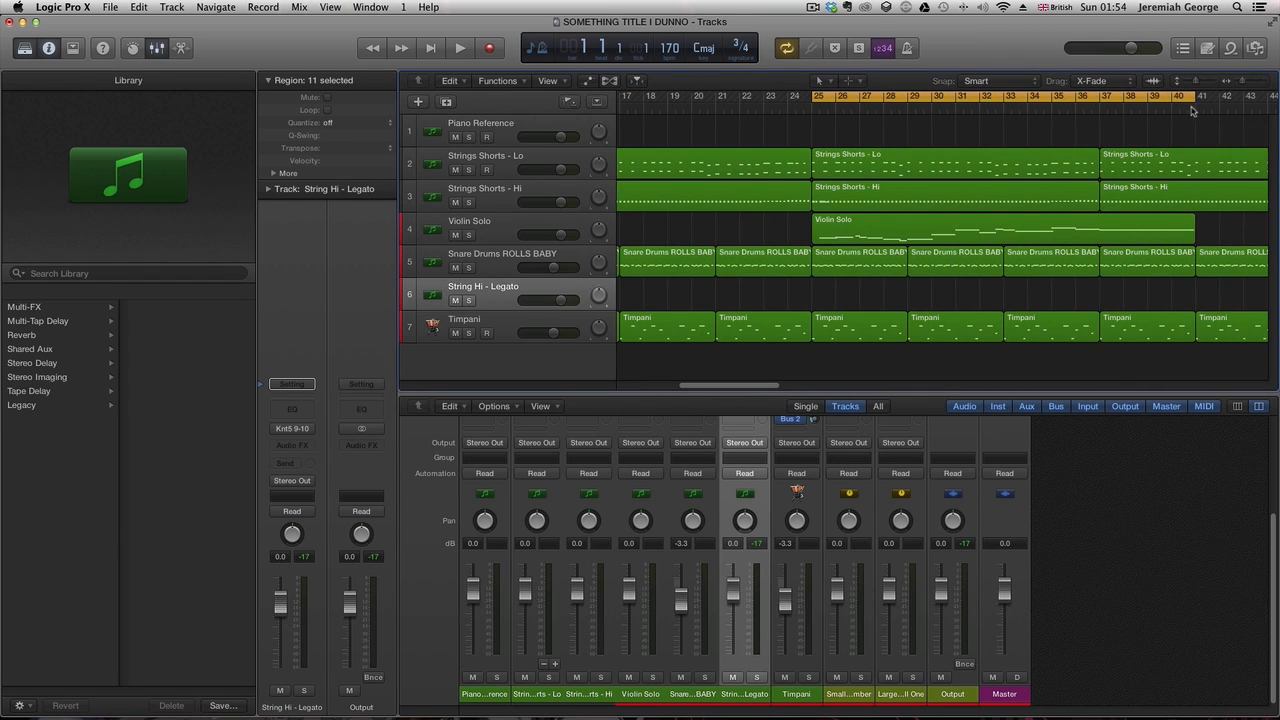
pyautogui.press('space')
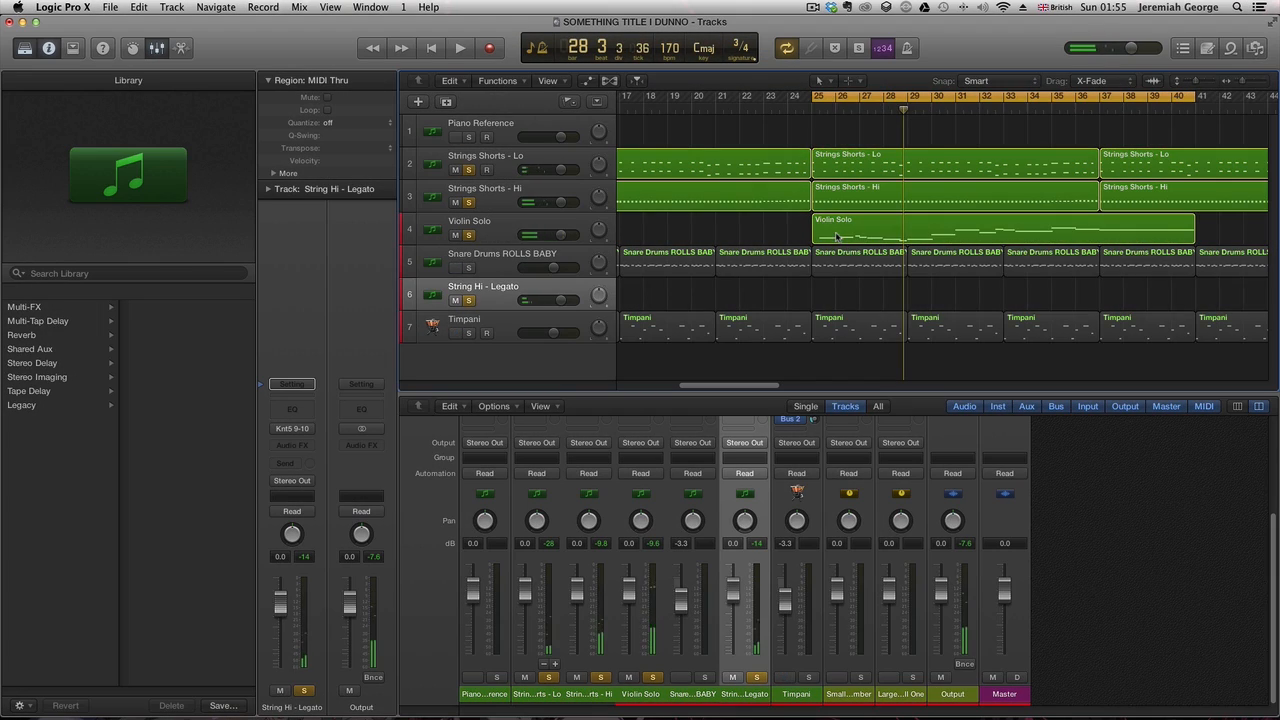
# - Copy the Violin Solo region onto the String Hi - Legato track and name the copy after its track
pyautogui.moveTo(833, 221); pyautogui.dragTo(837, 283)
pyautogui.rightClick(837, 298)
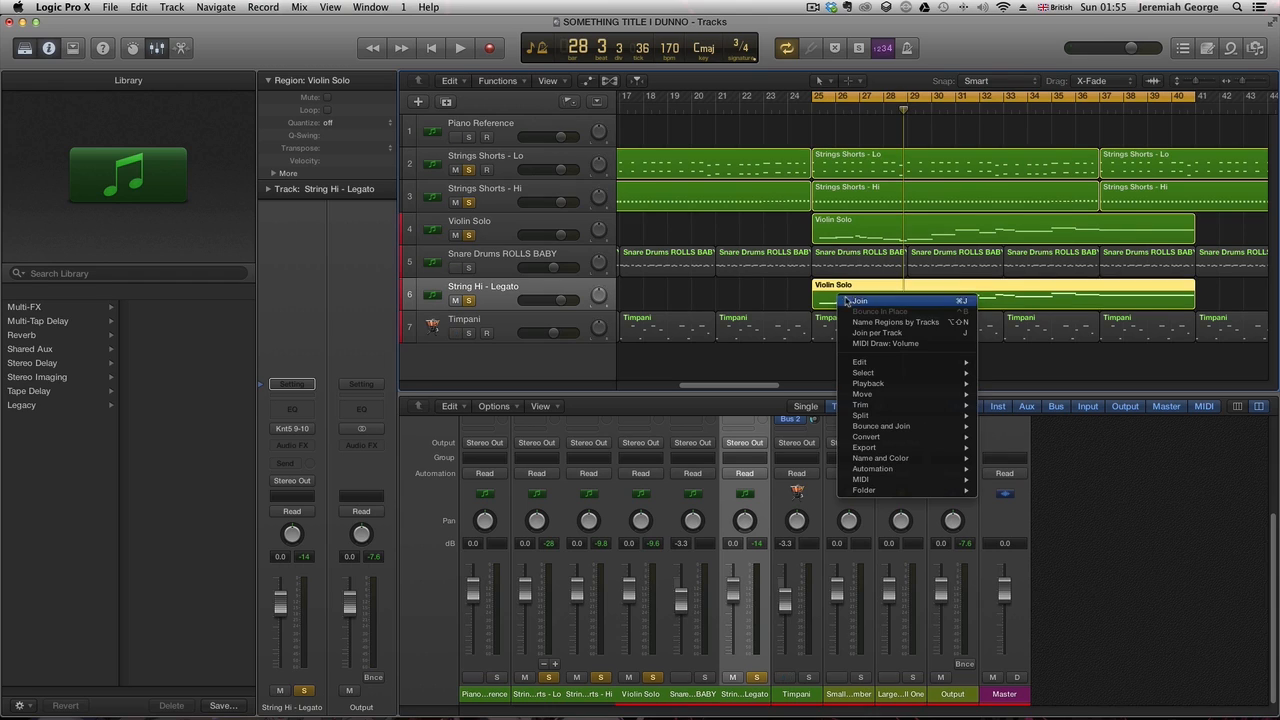
pyautogui.click(889, 323)
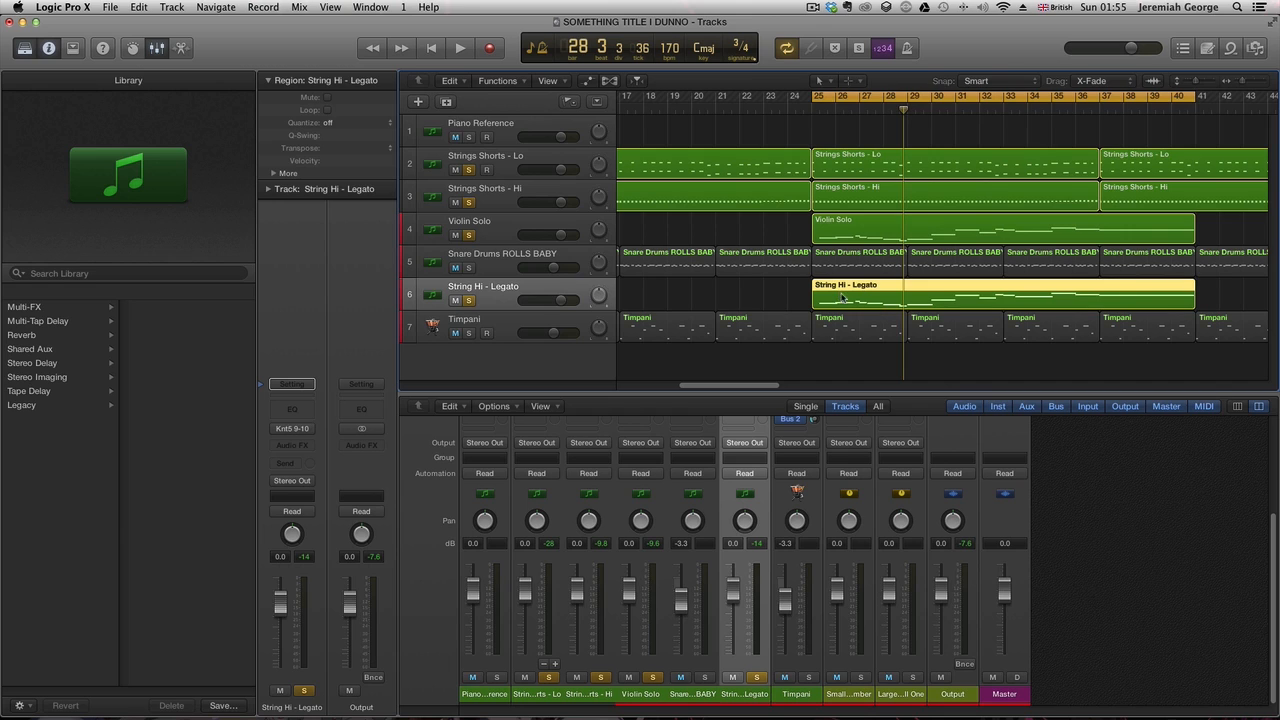
# - Open the String Hi - Legato region in the Piano Roll, play it and unsolo the Violin Solo track
pyautogui.press('p')
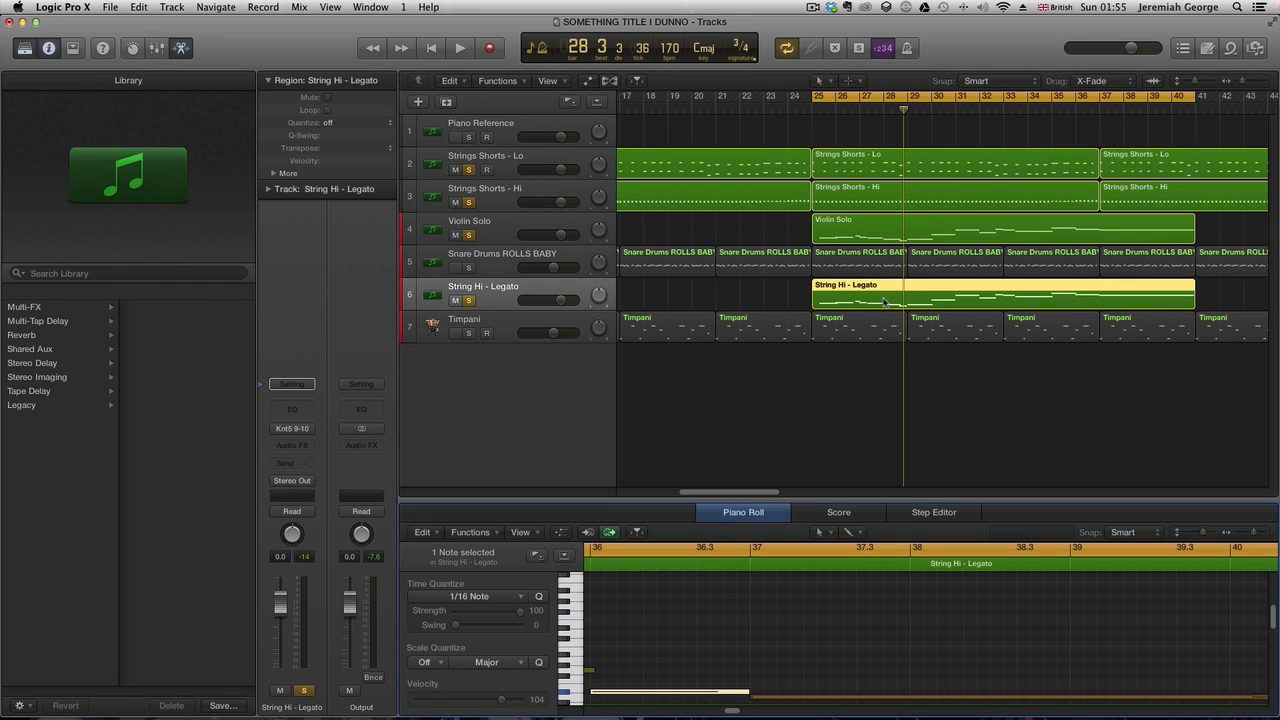
pyautogui.moveTo(736, 713); pyautogui.dragTo(712, 712)
pyautogui.scroll(-5, 693, 676)
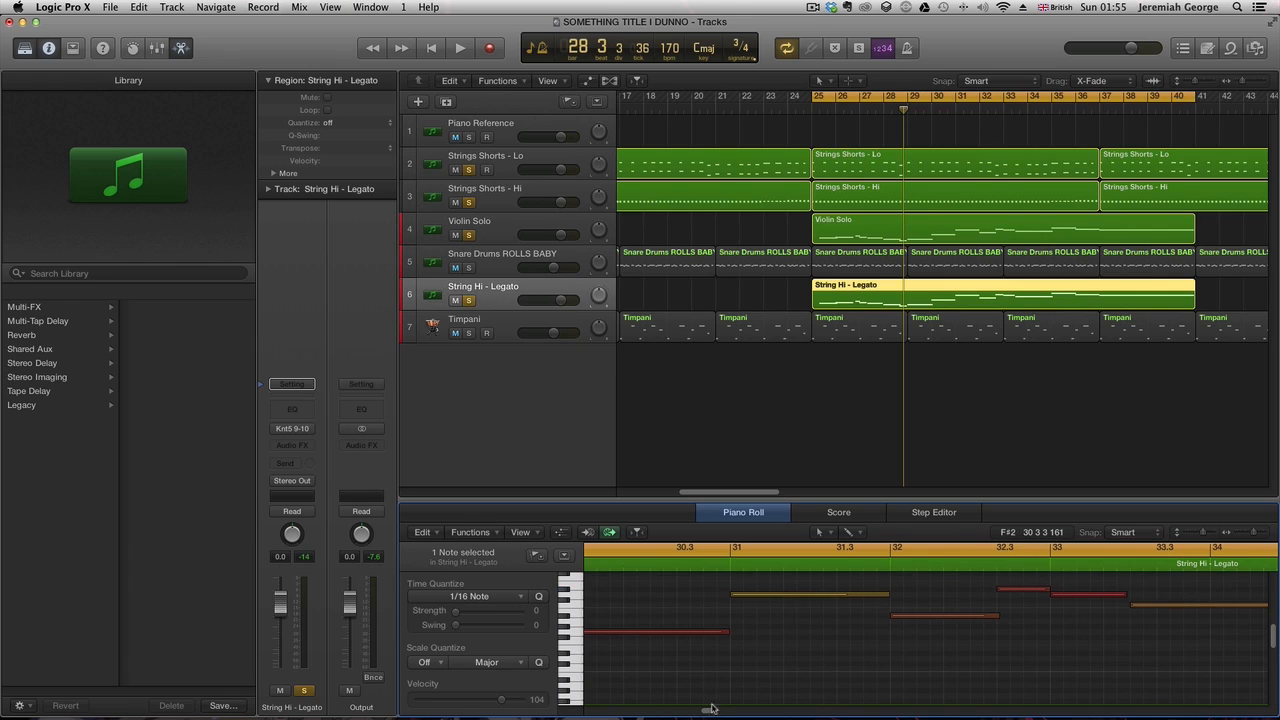
pyautogui.hscroll(-10, 740, 680)
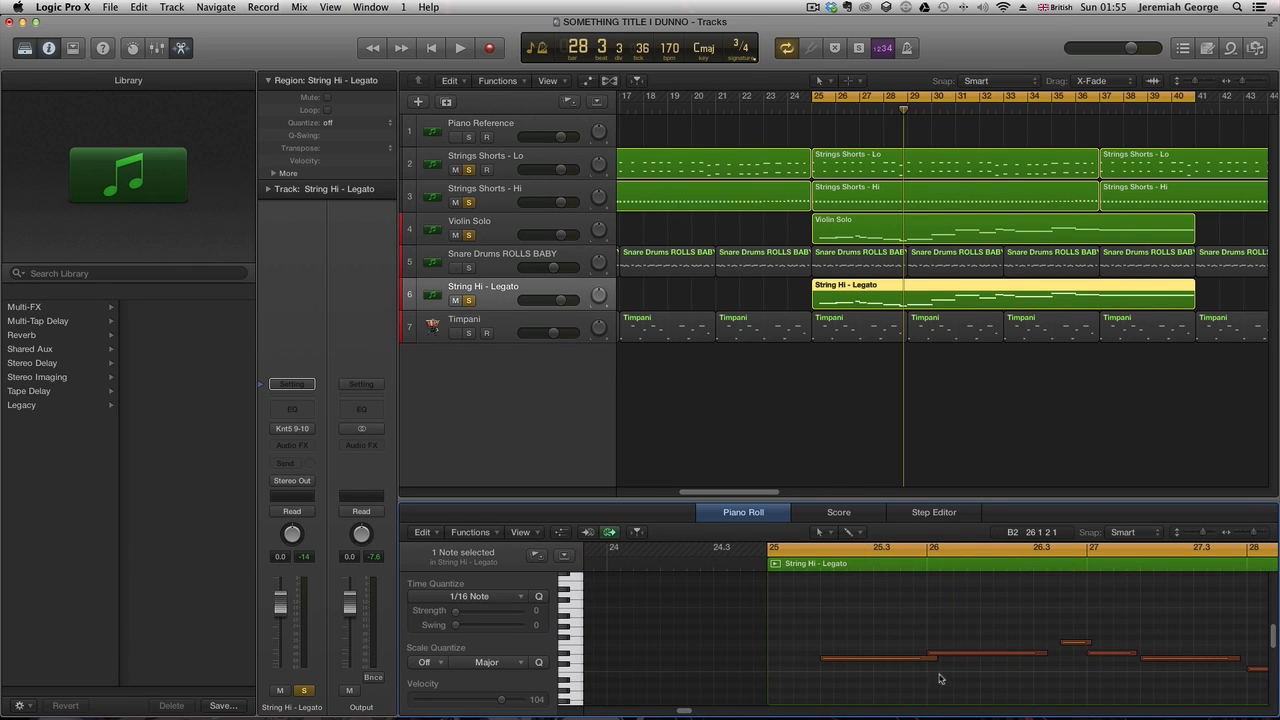
pyautogui.press('space')
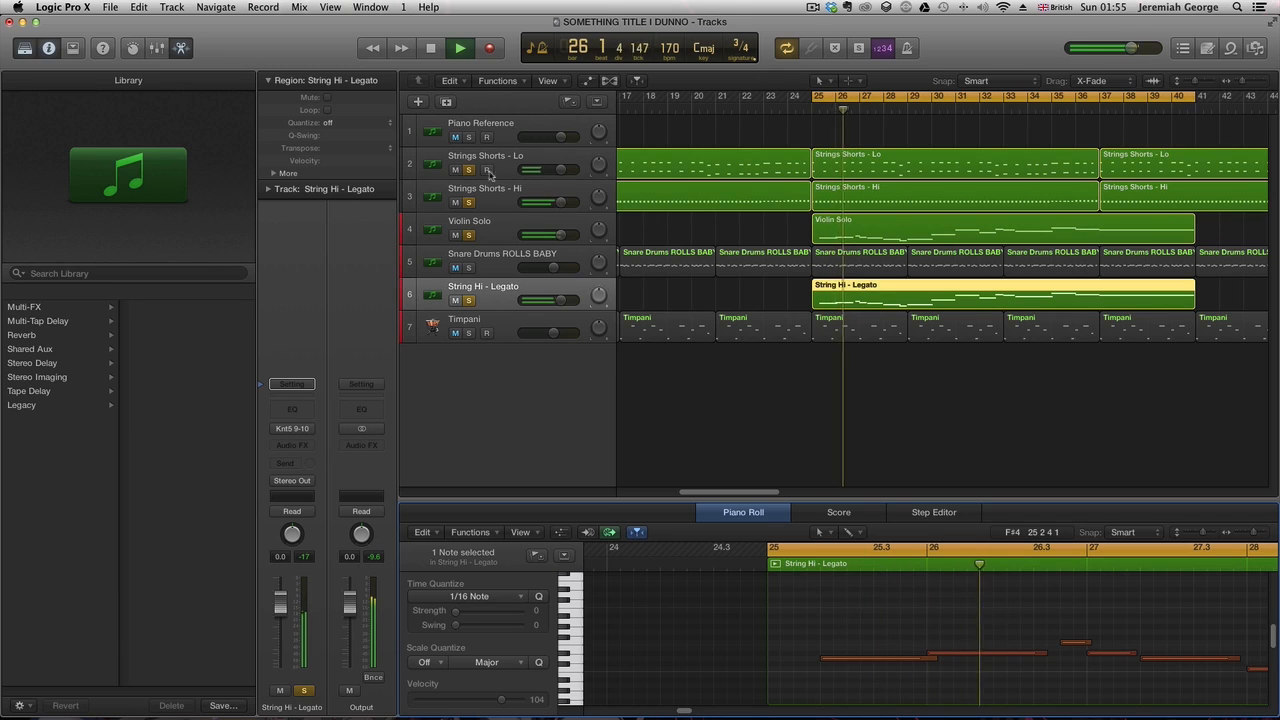
pyautogui.click(469, 235)
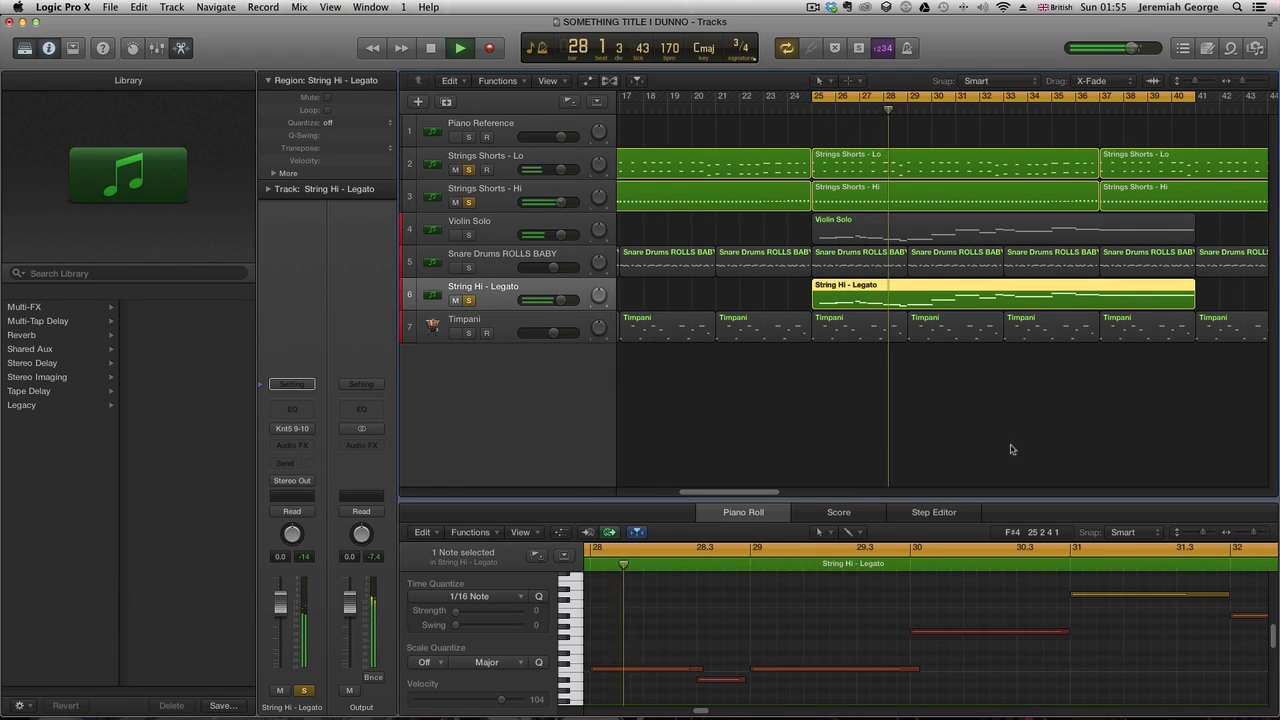
# - Lengthen several notes around bars 26 to 28 so each one runs into the next, turning cycle off
pyautogui.press('space')
pyautogui.press('space')
pyautogui.moveTo(679, 712); pyautogui.dragTo(692, 714)
pyautogui.press('space')
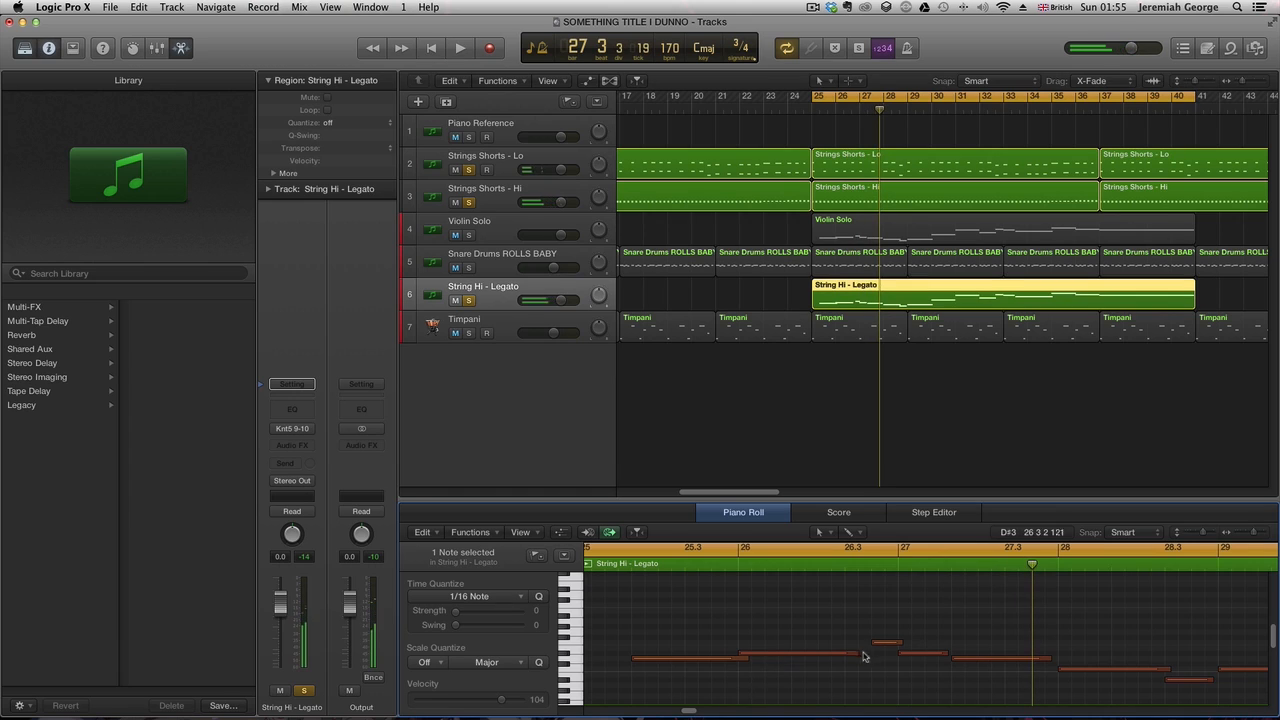
pyautogui.moveTo(856, 652); pyautogui.dragTo(957, 652)
pyautogui.press('space')
pyautogui.press('c')
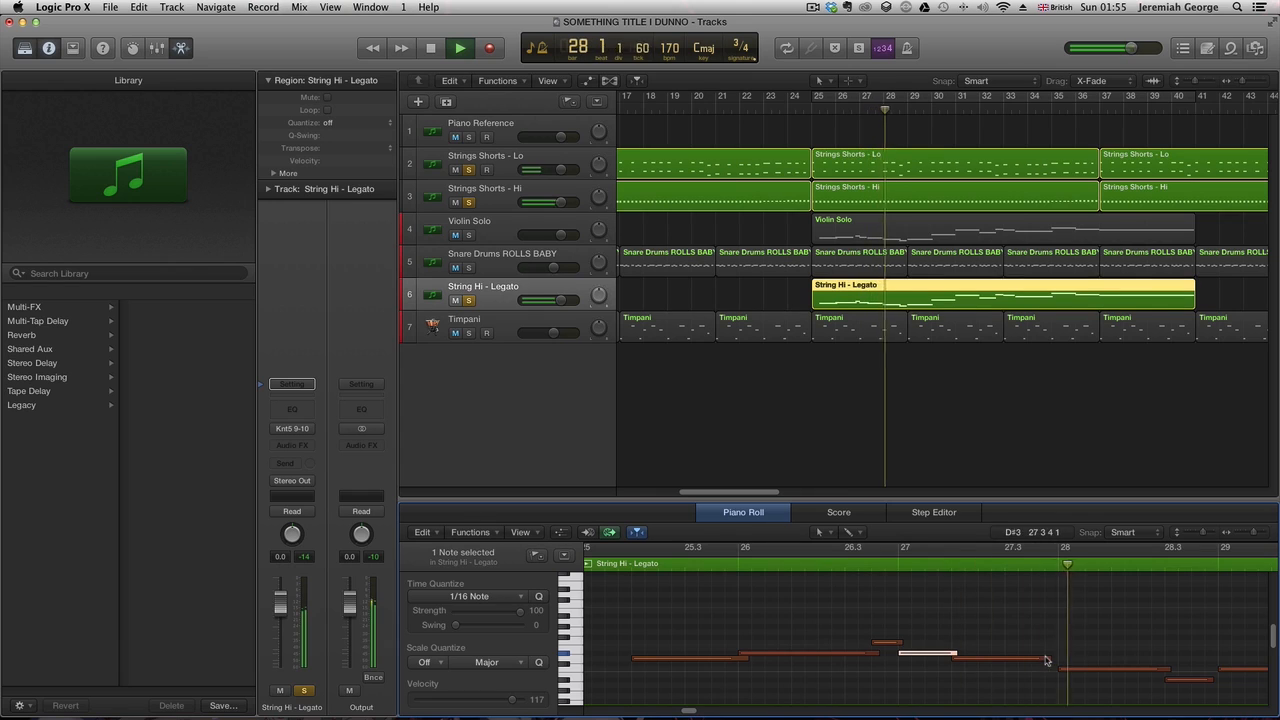
pyautogui.moveTo(1046, 659); pyautogui.dragTo(1070, 659)
pyautogui.click(1211, 680)
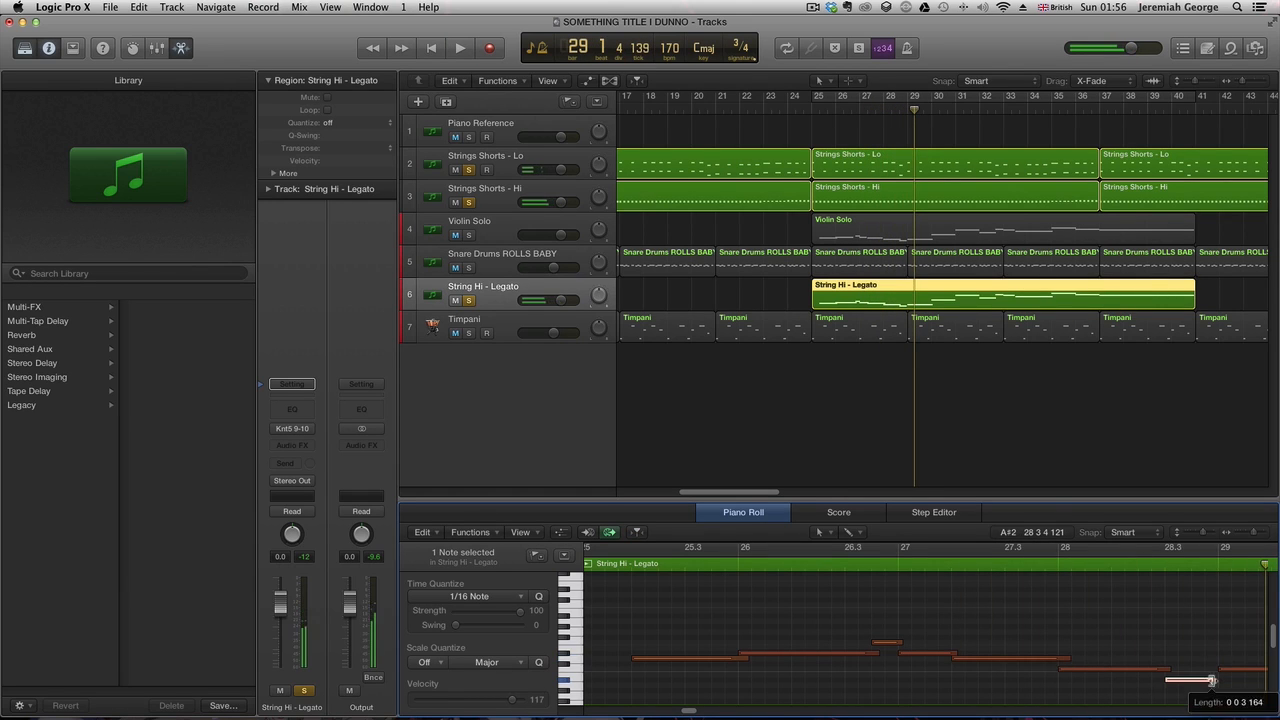
pyautogui.moveTo(1211, 680); pyautogui.dragTo(1227, 680)
# - Play from bar 28 and lengthen a note near bar 33 to join the following note
pyautogui.moveTo(687, 713); pyautogui.dragTo(698, 713)
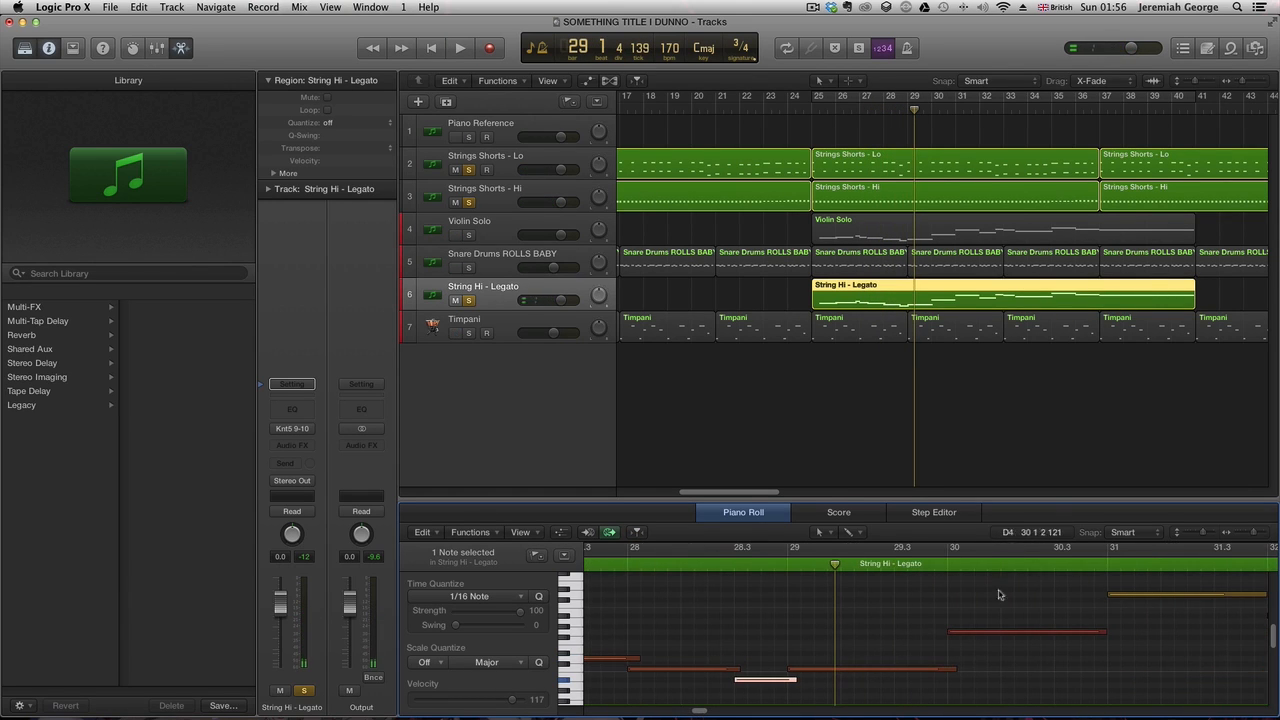
pyautogui.click(724, 558)
pyautogui.press('space')
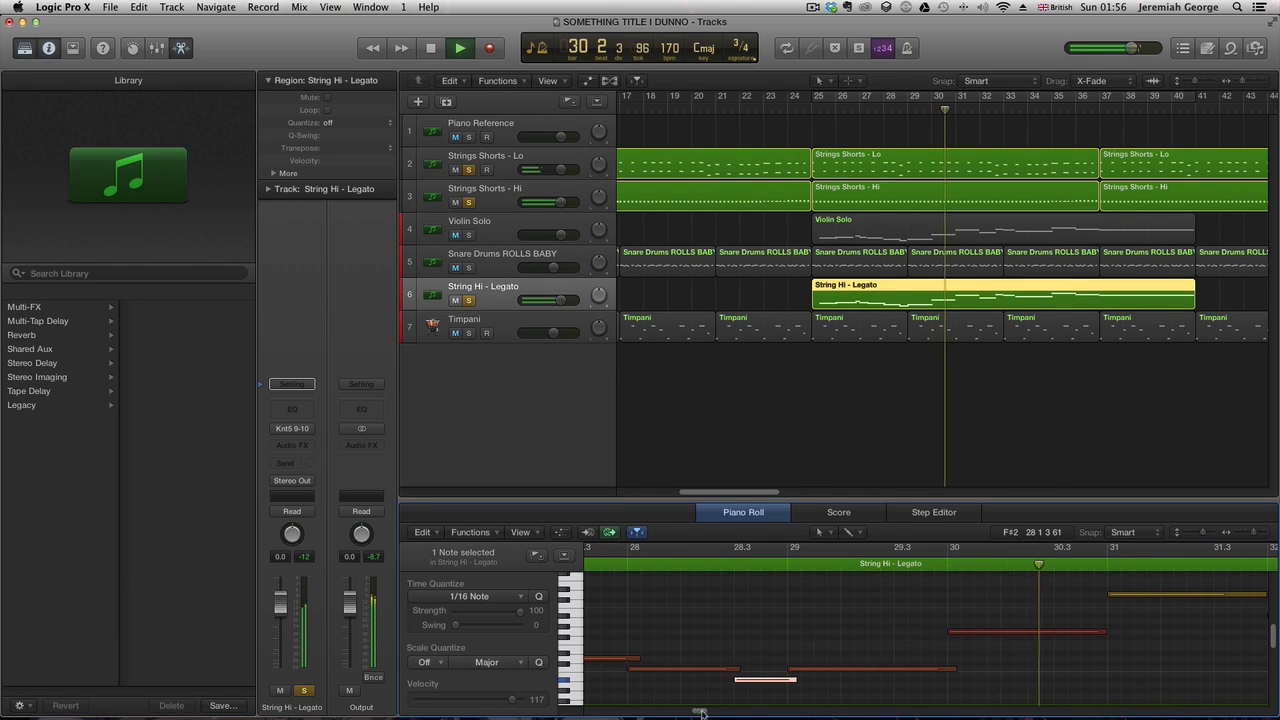
pyautogui.moveTo(700, 713); pyautogui.dragTo(707, 713)
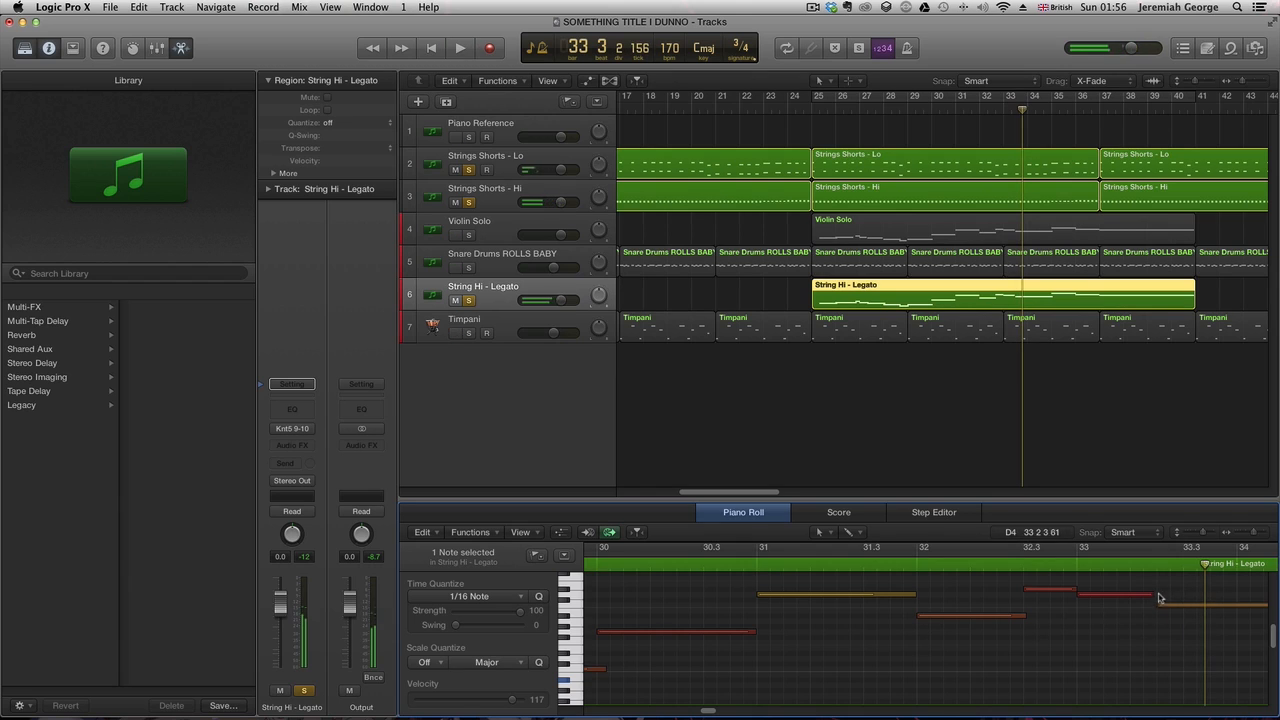
pyautogui.moveTo(1151, 592); pyautogui.dragTo(1168, 593)
pyautogui.moveTo(710, 712); pyautogui.dragTo(718, 712)
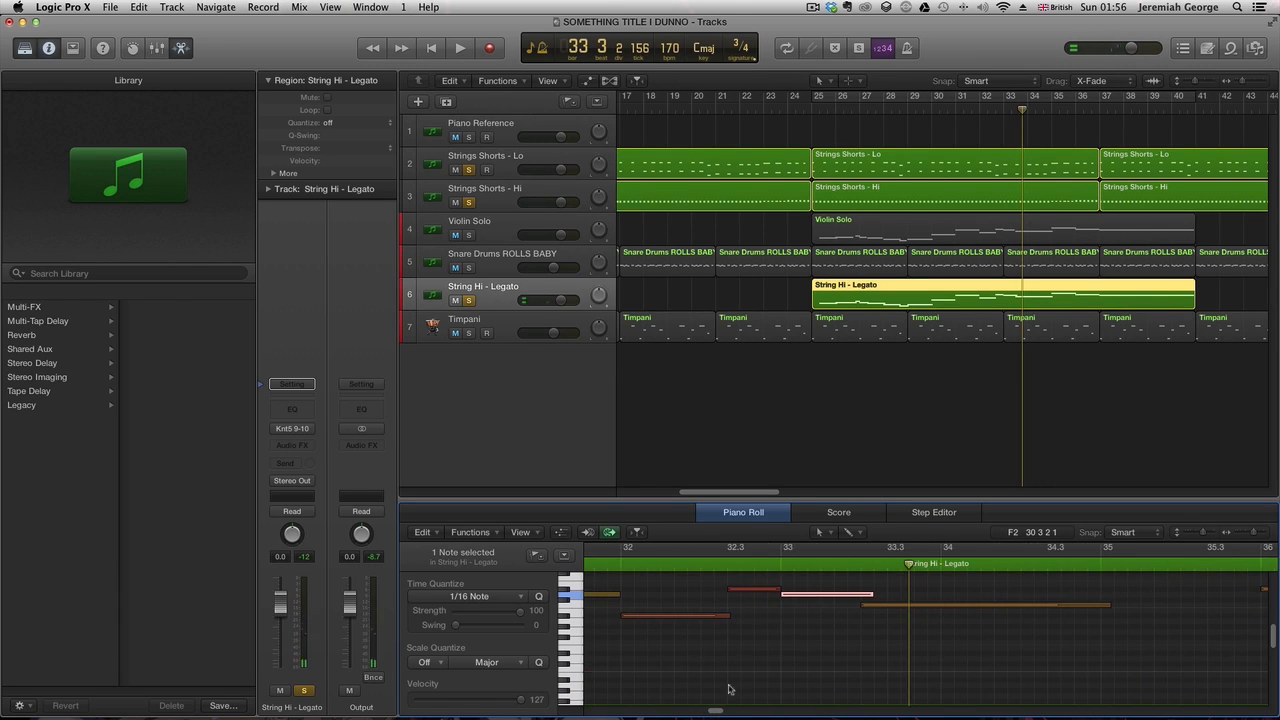
pyautogui.press('c')
# - Lengthen the note around bar 36 so it connects to the next note
pyautogui.press('space')
pyautogui.press('space')
pyautogui.press('space')
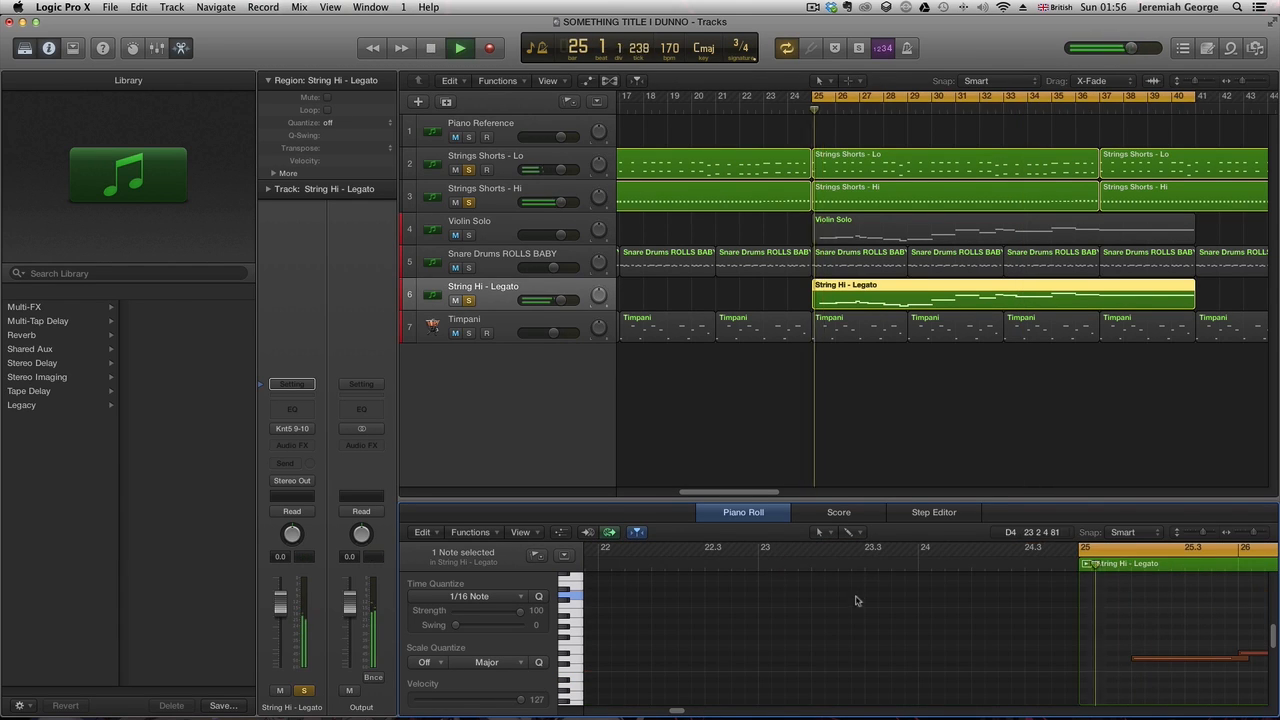
pyautogui.press('c')
pyautogui.moveTo(675, 710); pyautogui.dragTo(730, 713)
pyautogui.scroll(4, 981, 612)
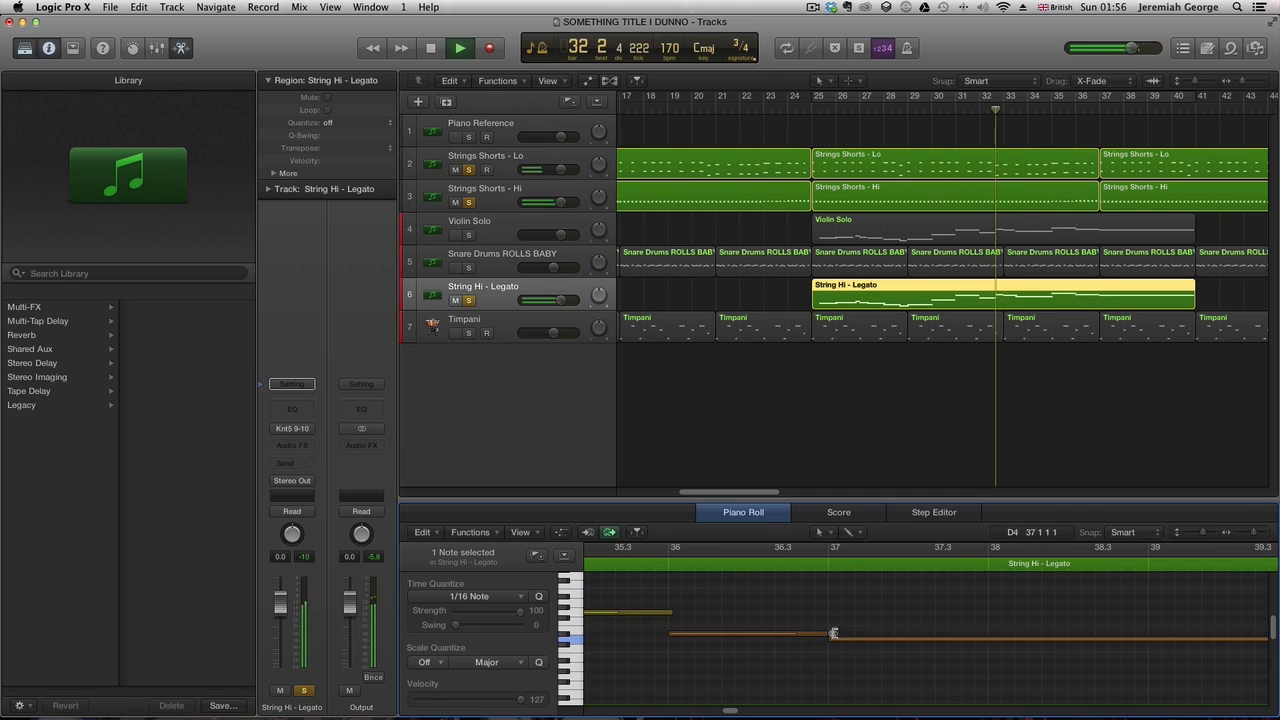
pyautogui.moveTo(826, 634); pyautogui.dragTo(833, 634)
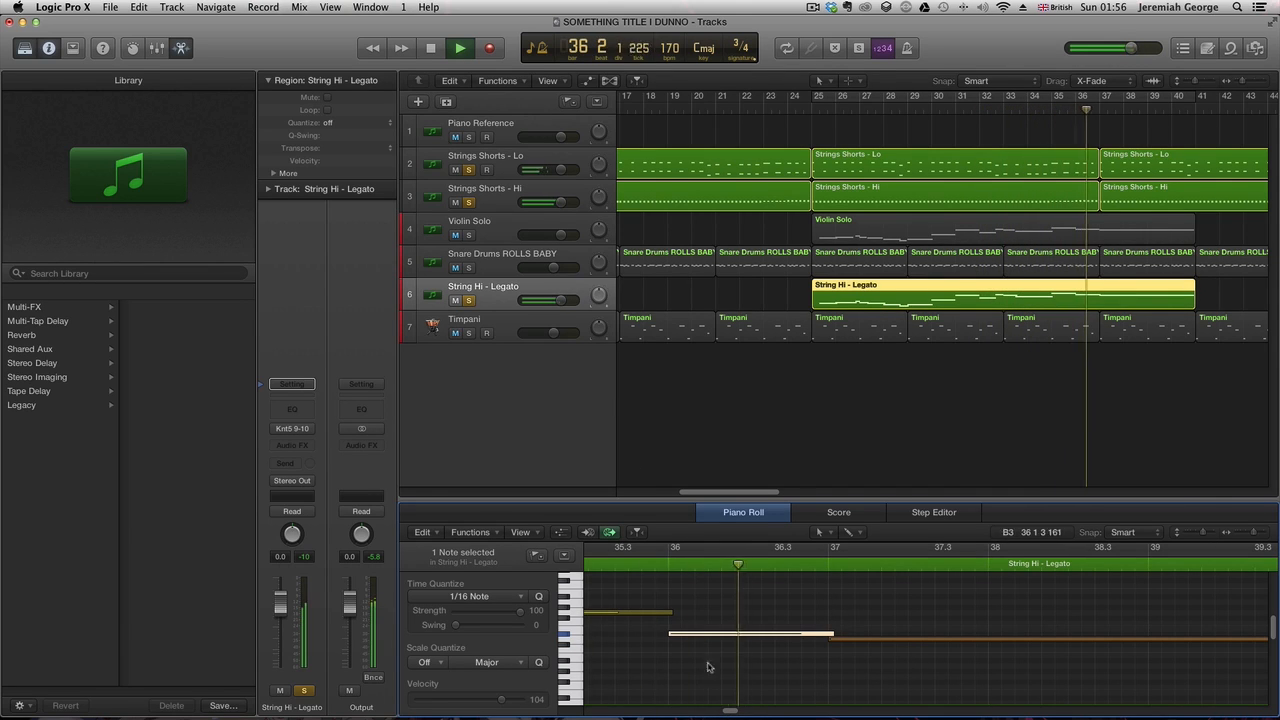
# - Play back the legato line from bar 32 while checking the string tracks
pyautogui.press('space')
pyautogui.moveTo(730, 712); pyautogui.dragTo(707, 690)
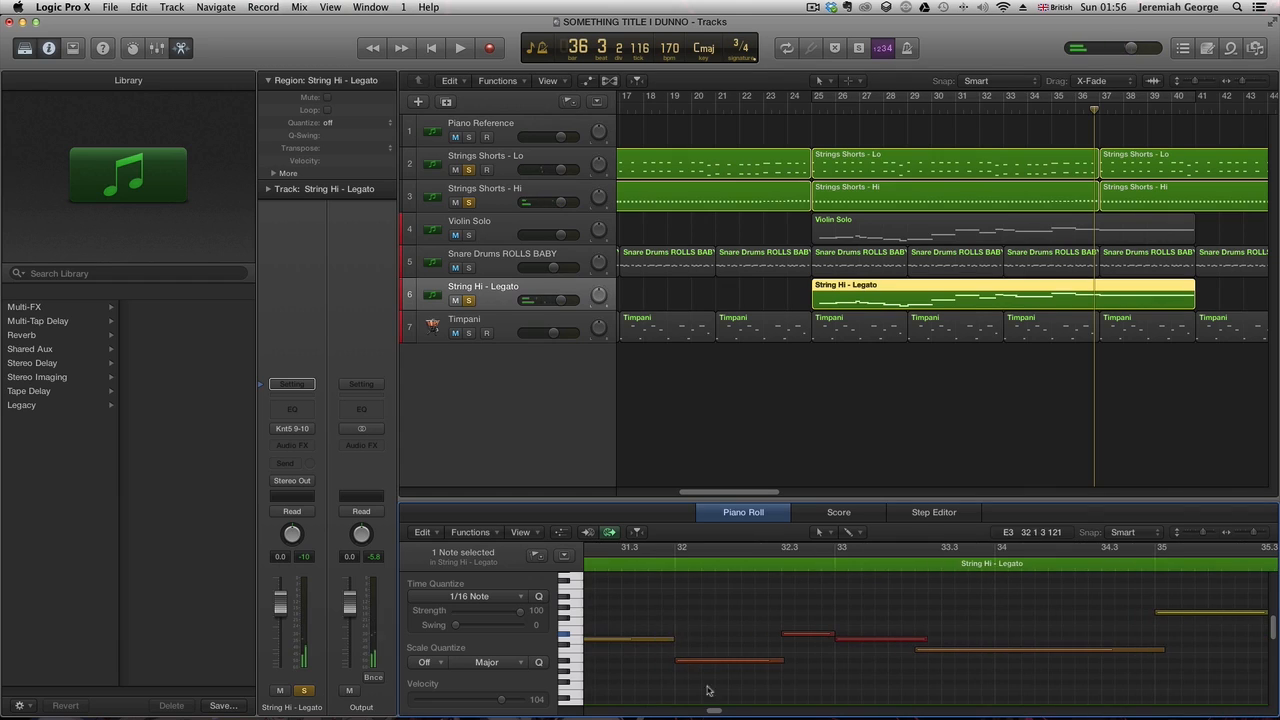
pyautogui.click(645, 566)
pyautogui.press('space')
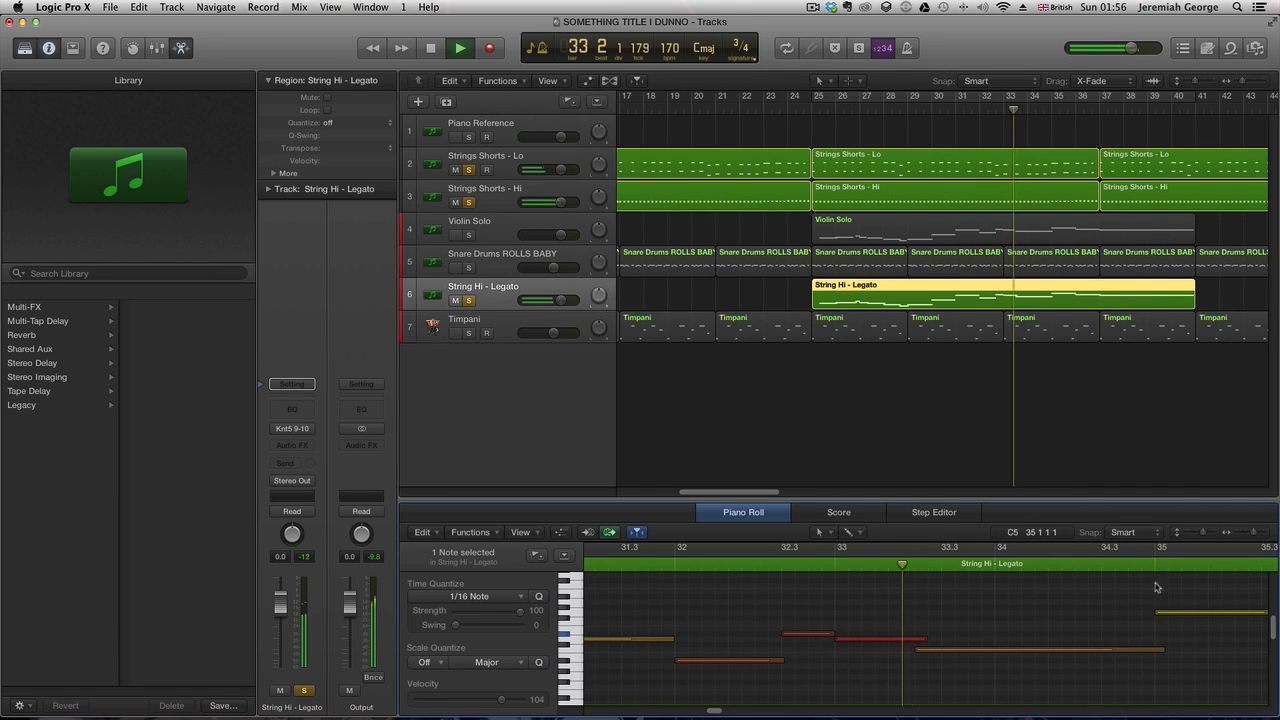
pyautogui.scroll(2, 1160, 570)
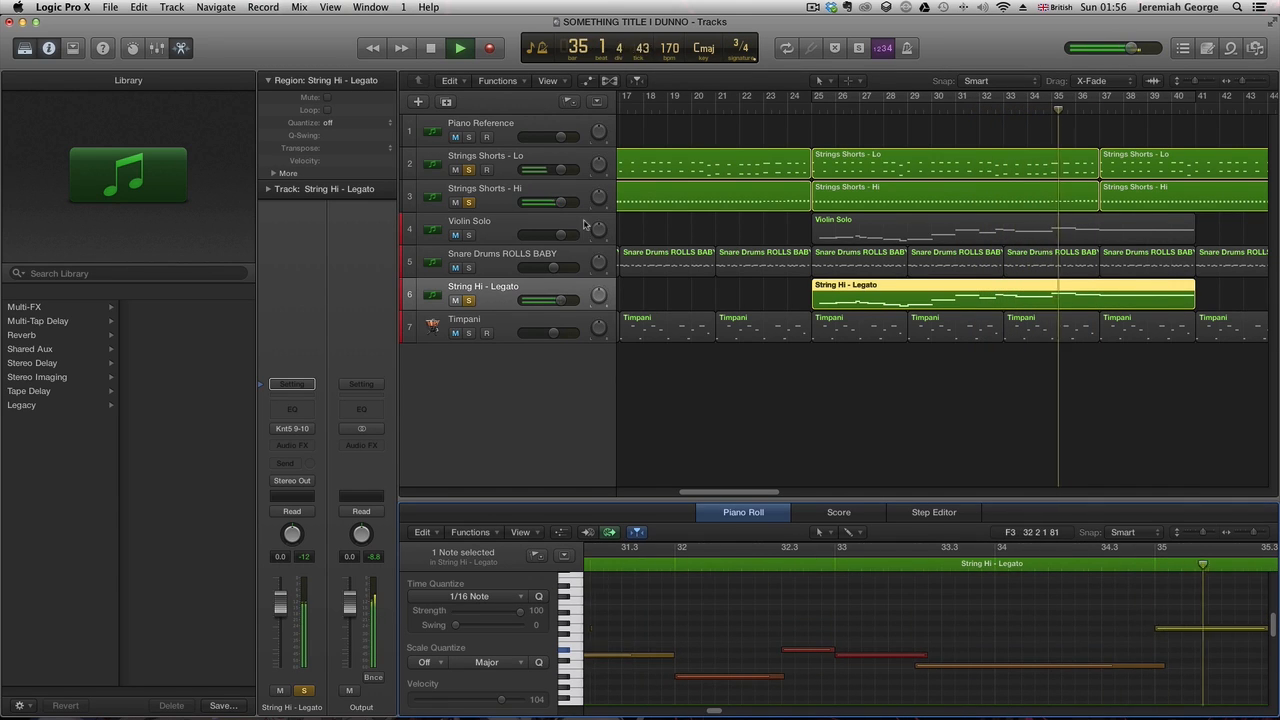
pyautogui.click(499, 166)
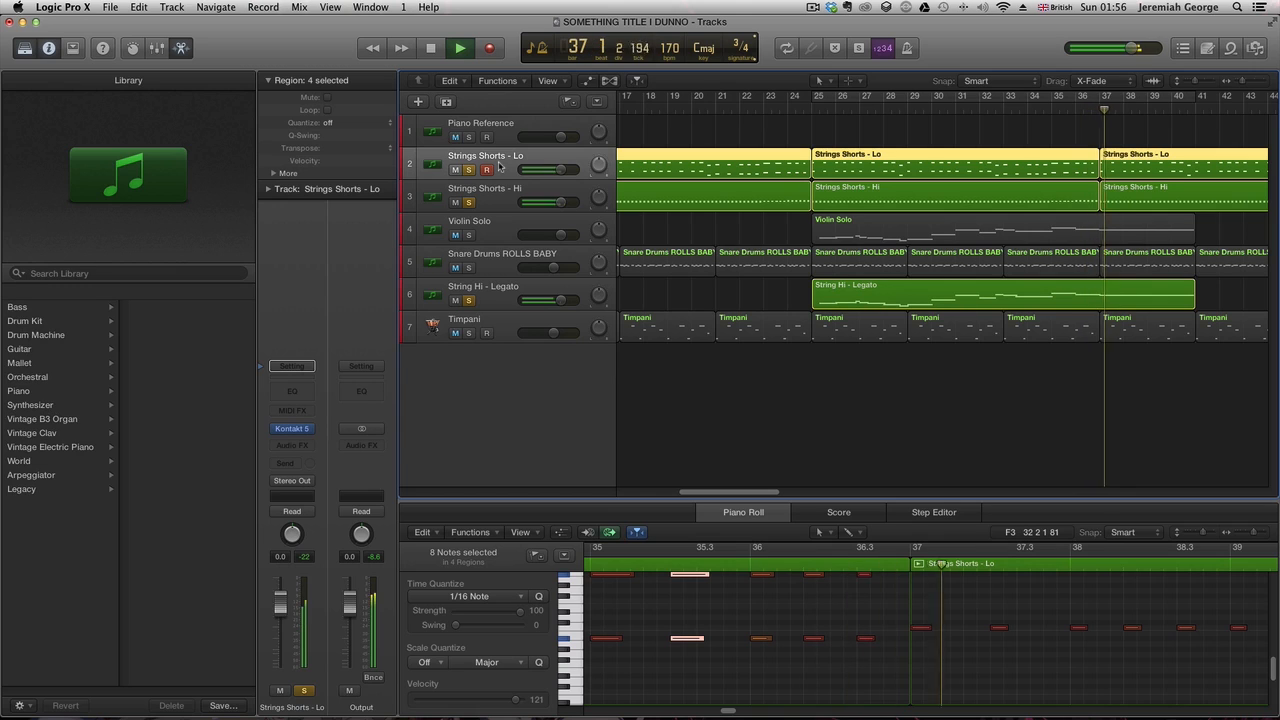
pyautogui.click(787, 109)
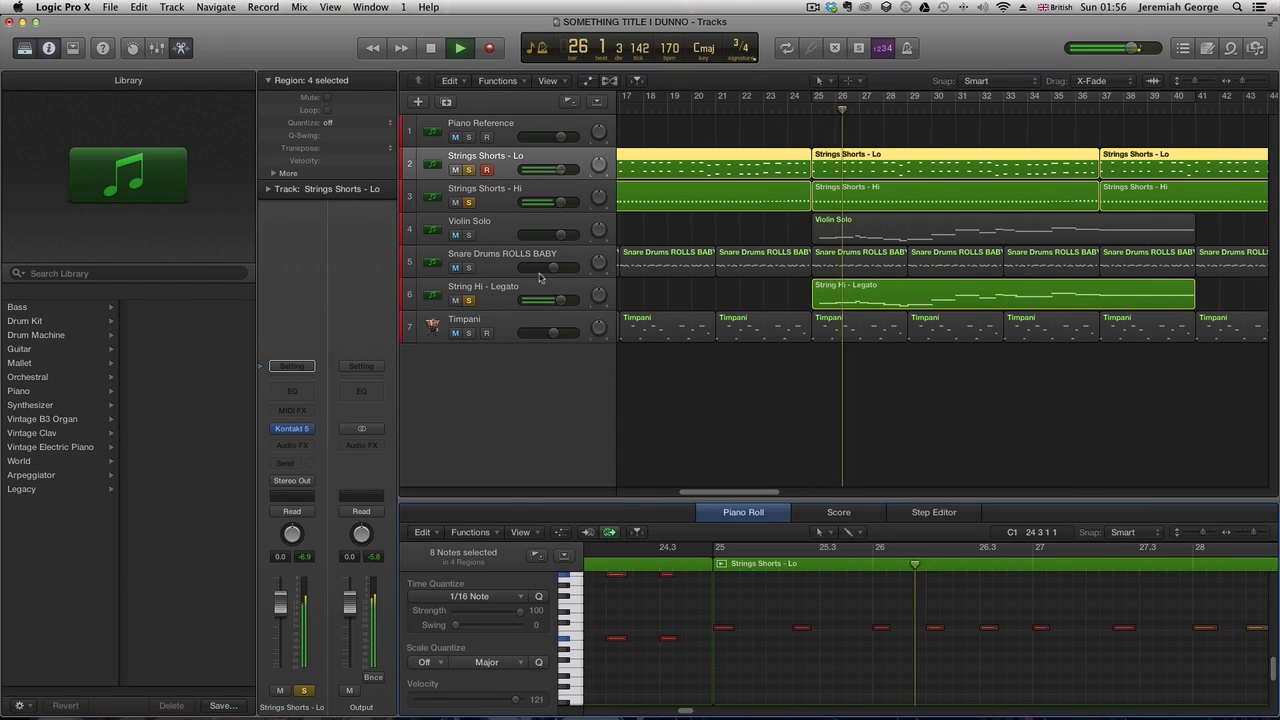
pyautogui.click(502, 296)
pyautogui.click(958, 366)
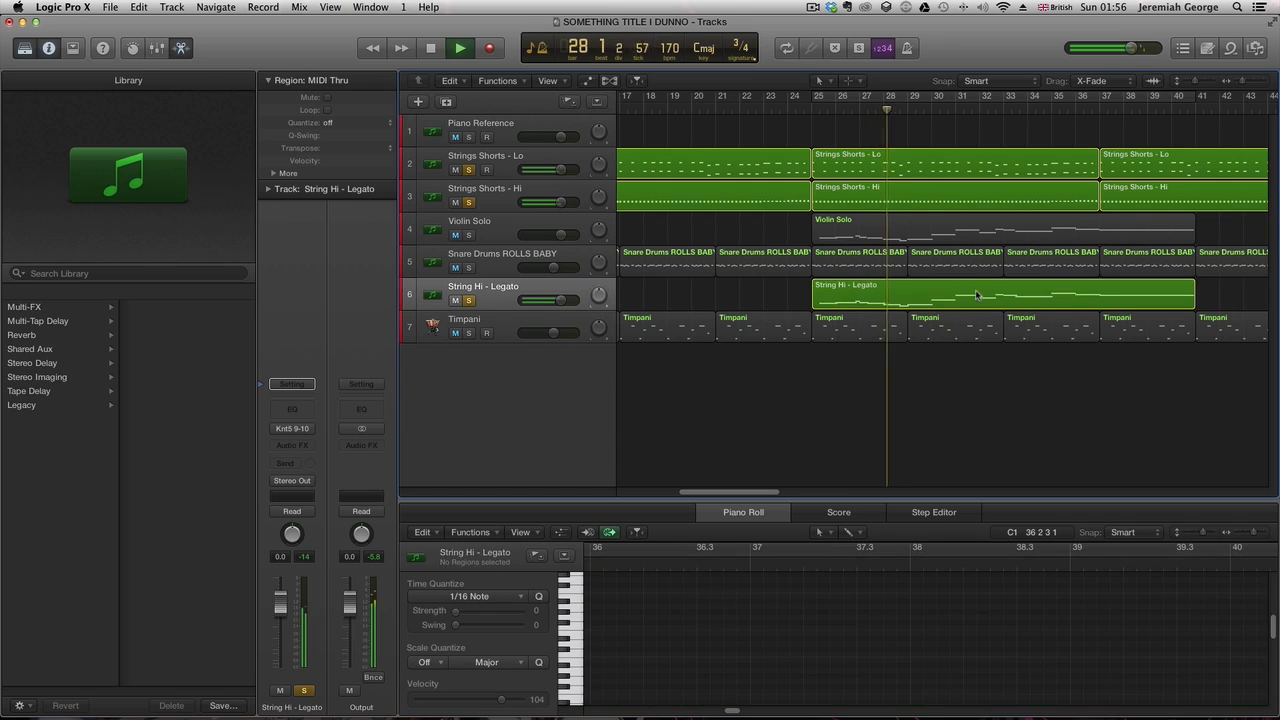
# - Extend the final legato note to the region end at bar 41 and set the locators to the region
pyautogui.click(982, 292)
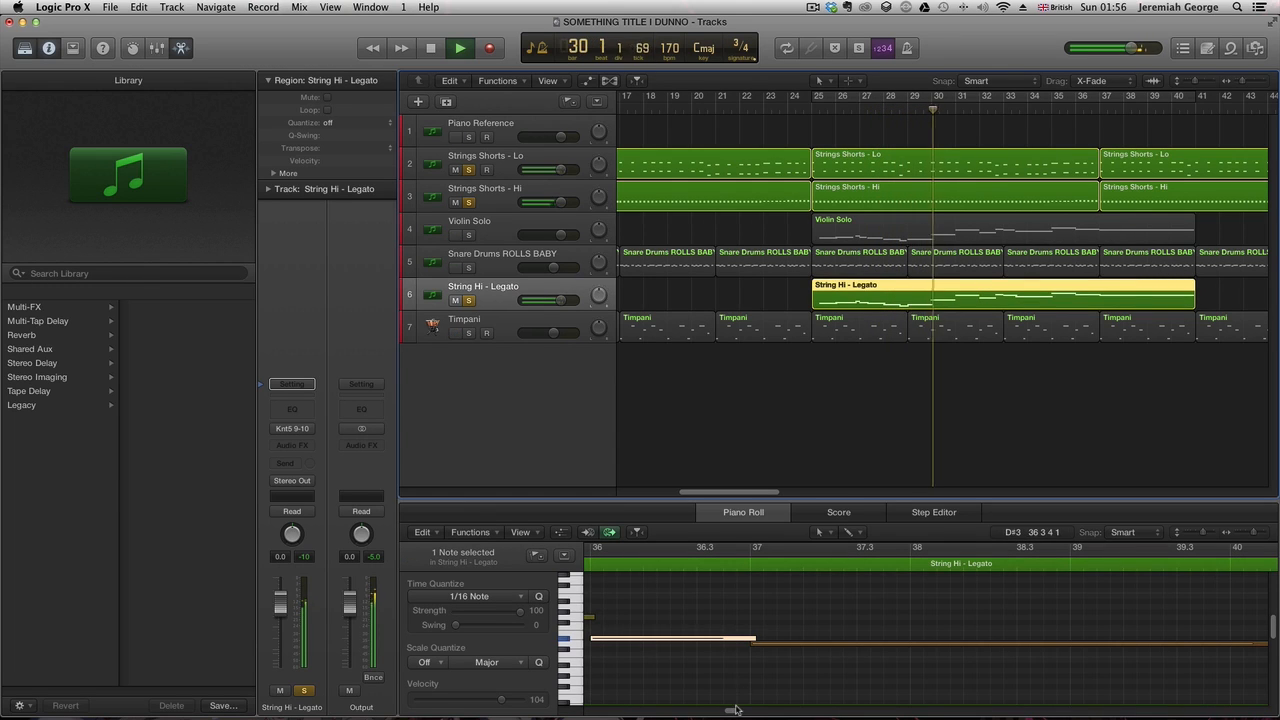
pyautogui.moveTo(733, 711)
pyautogui.mouseDown()
pyautogui.moveTo(709, 712)
pyautogui.moveTo(744, 713)
pyautogui.mouseUp()
pyautogui.click(901, 649)
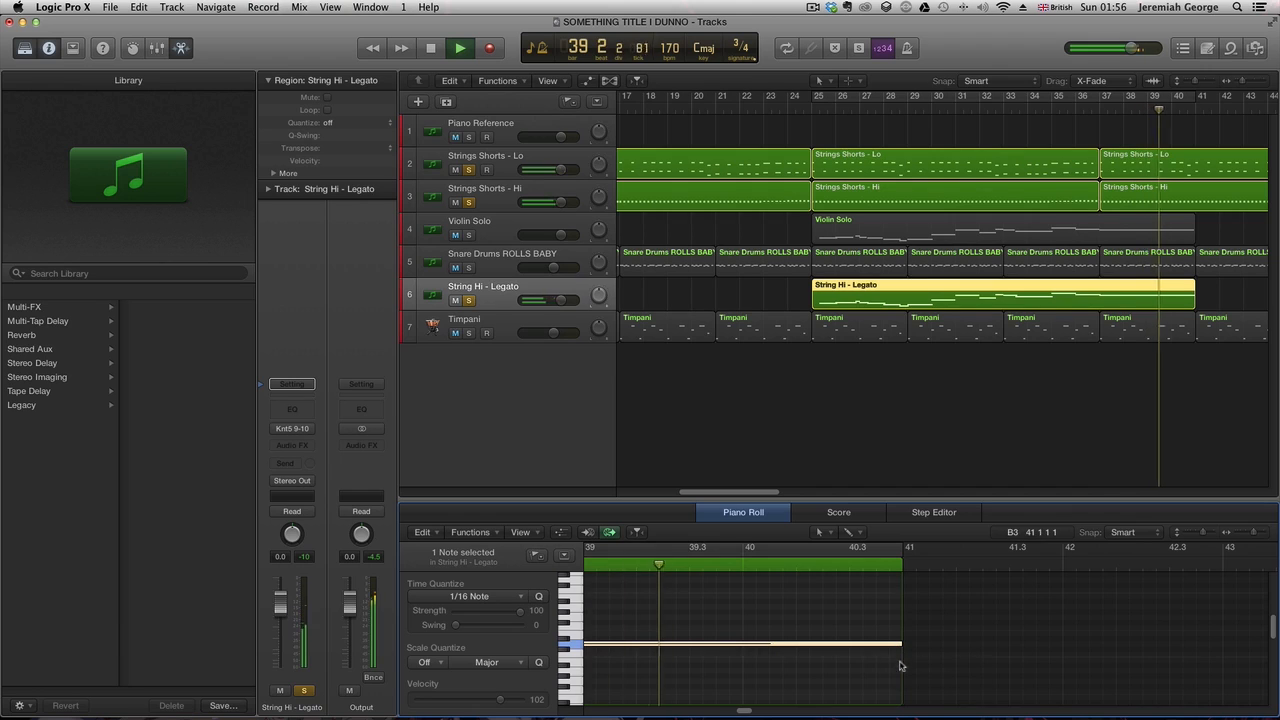
pyautogui.press('space')
pyautogui.press('cmd+u')
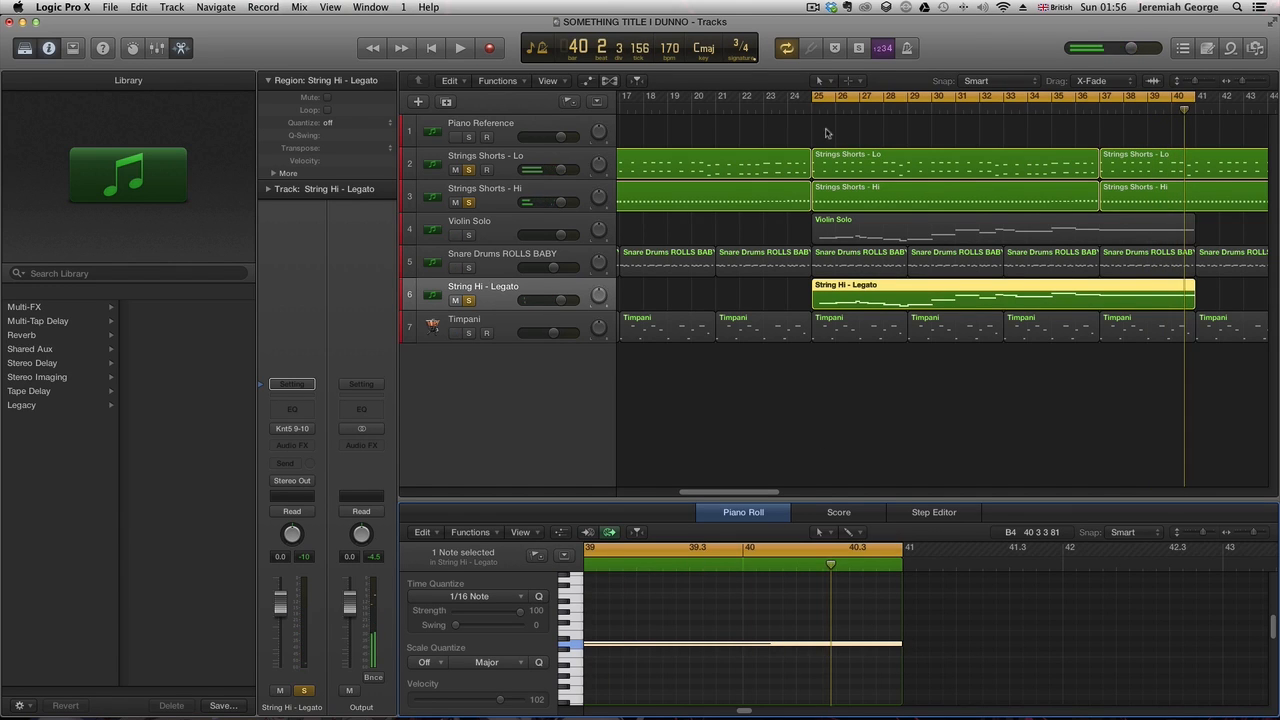
# - Unsolo the string and violin tracks and play back the full arrangement
pyautogui.press('space')
pyautogui.click(469, 235)
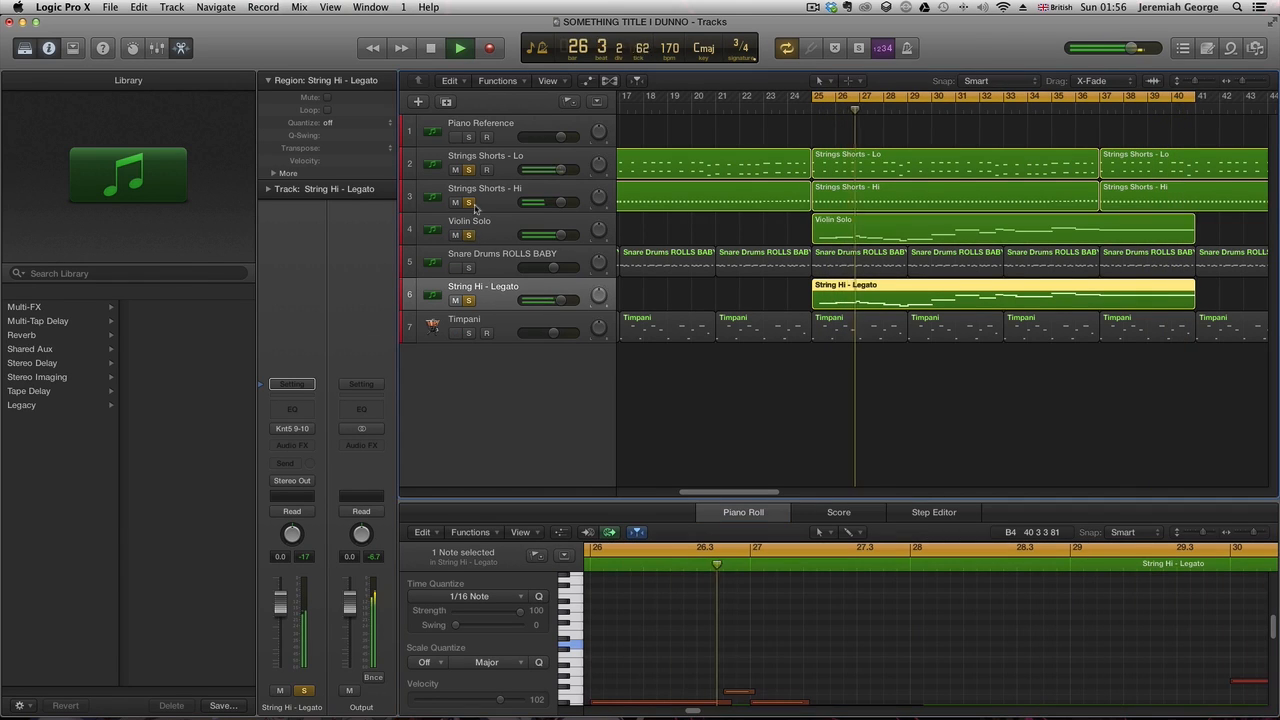
pyautogui.click(469, 203)
pyautogui.click(469, 170)
pyautogui.click(469, 235)
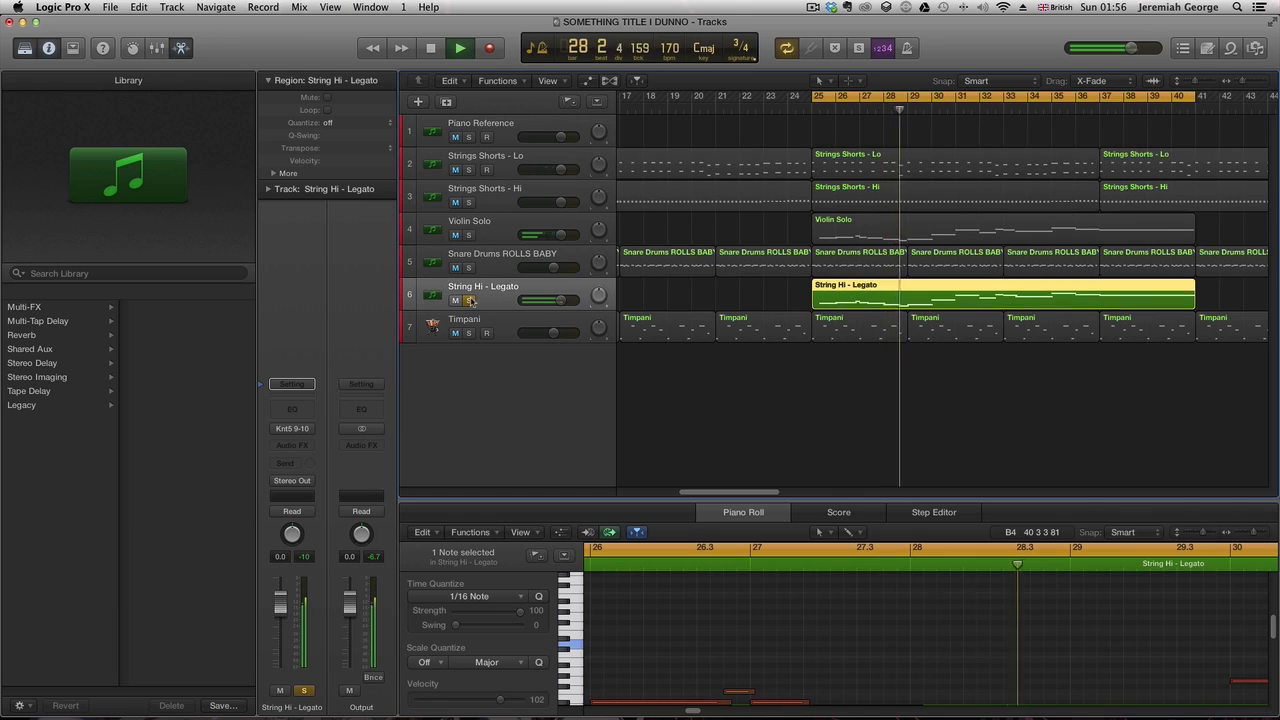
pyautogui.click(469, 300)
pyautogui.press('space')
pyautogui.click(852, 99)
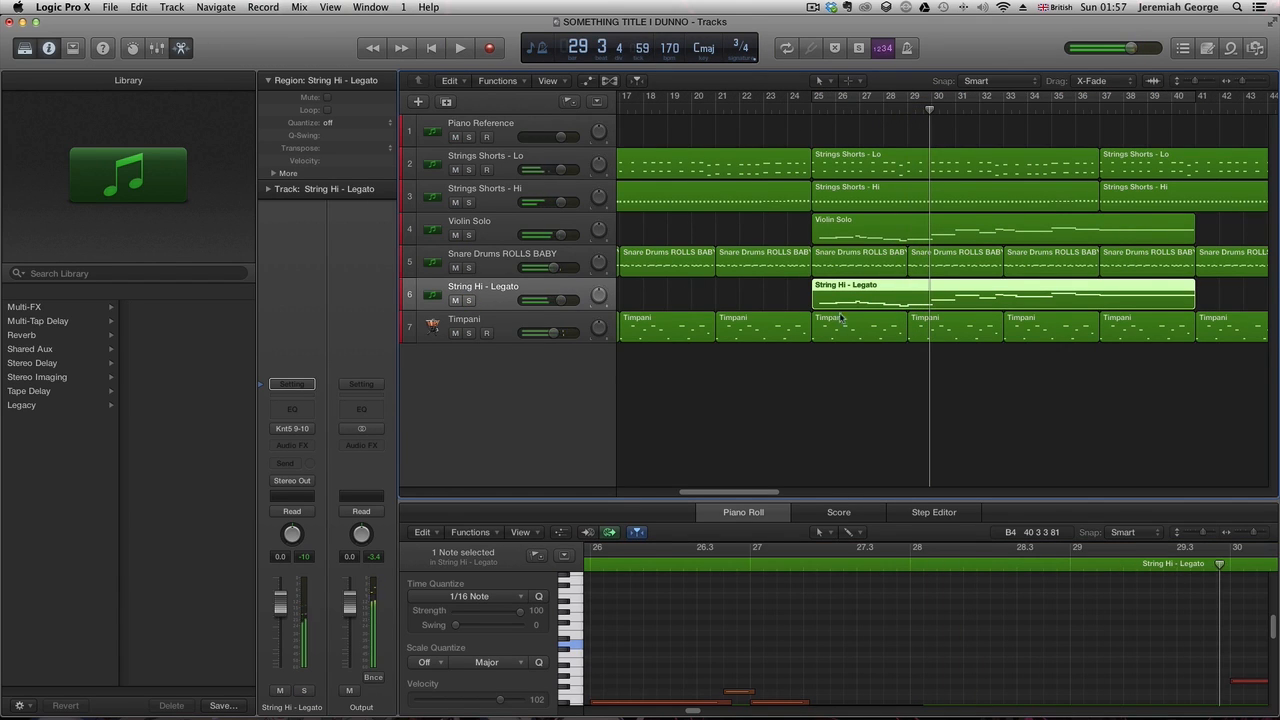
# - Move the String Hi - Legato region to start at bar 37 and play back from bar 25
pyautogui.moveTo(840, 300); pyautogui.dragTo(1129, 298)
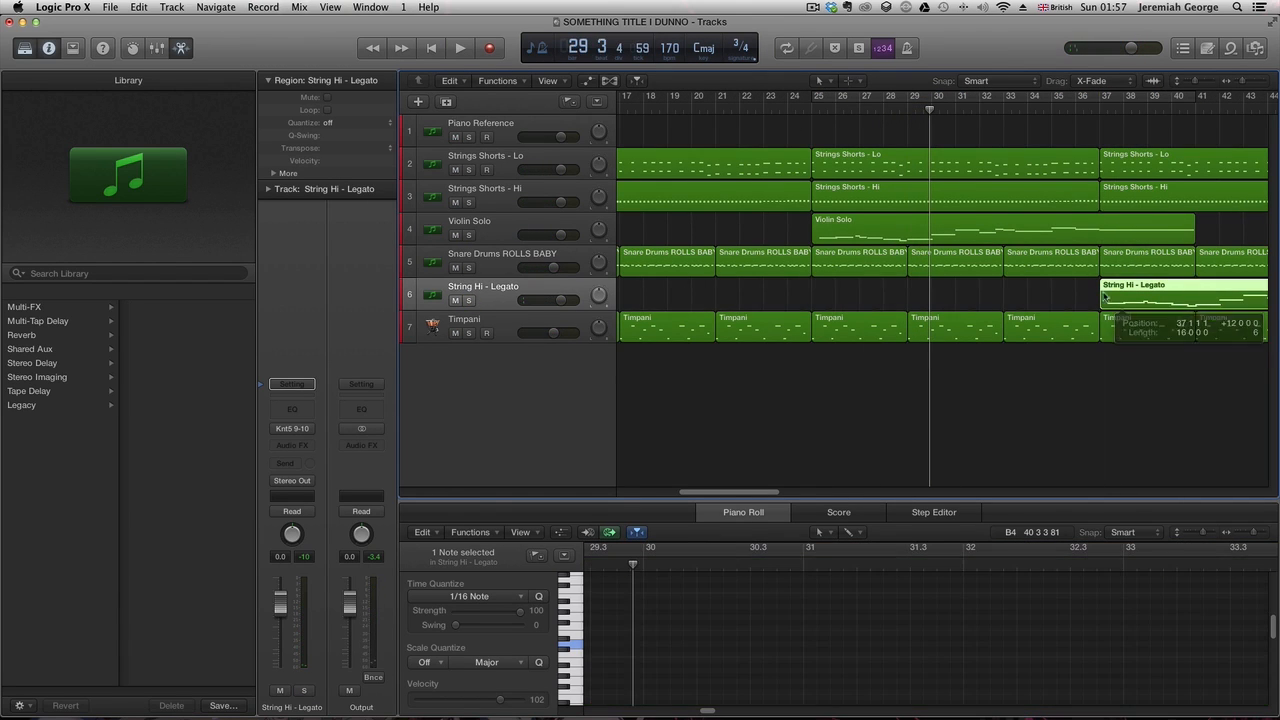
pyautogui.click(817, 110)
pyautogui.press('space')
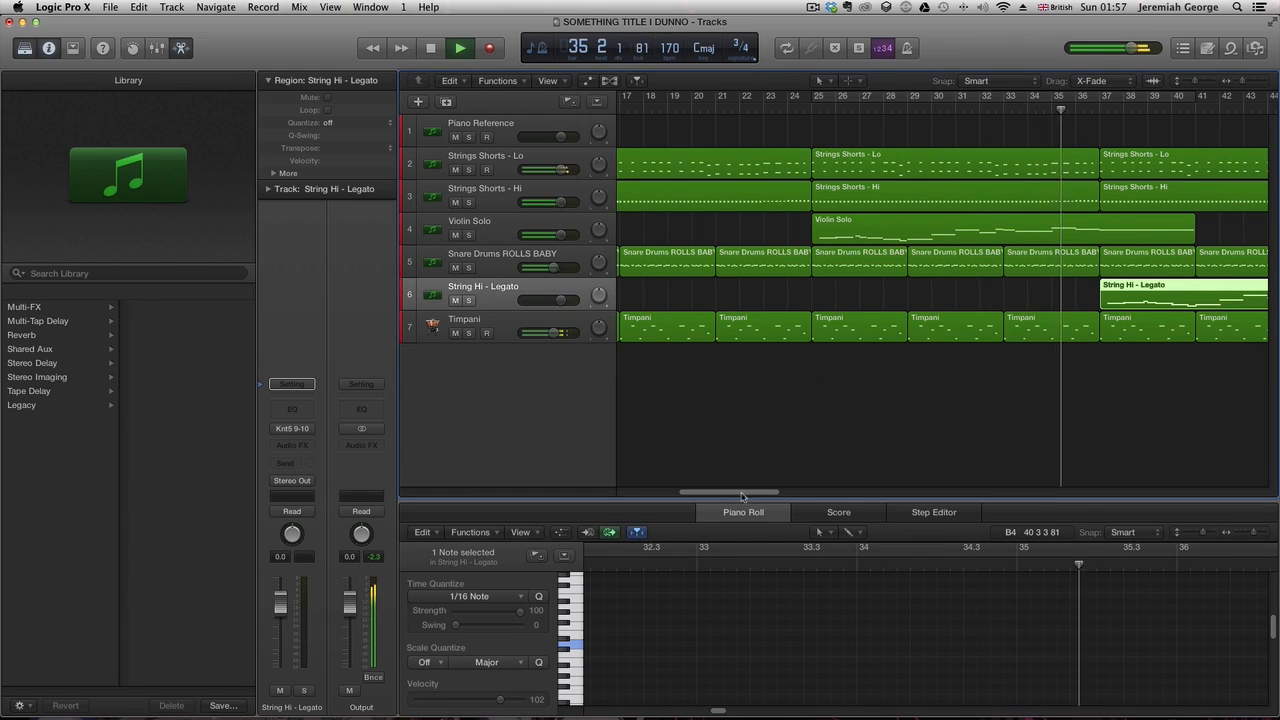
pyautogui.moveTo(743, 492)
pyautogui.mouseDown()
pyautogui.moveTo(786, 497)
pyautogui.moveTo(744, 497)
pyautogui.mouseUp()
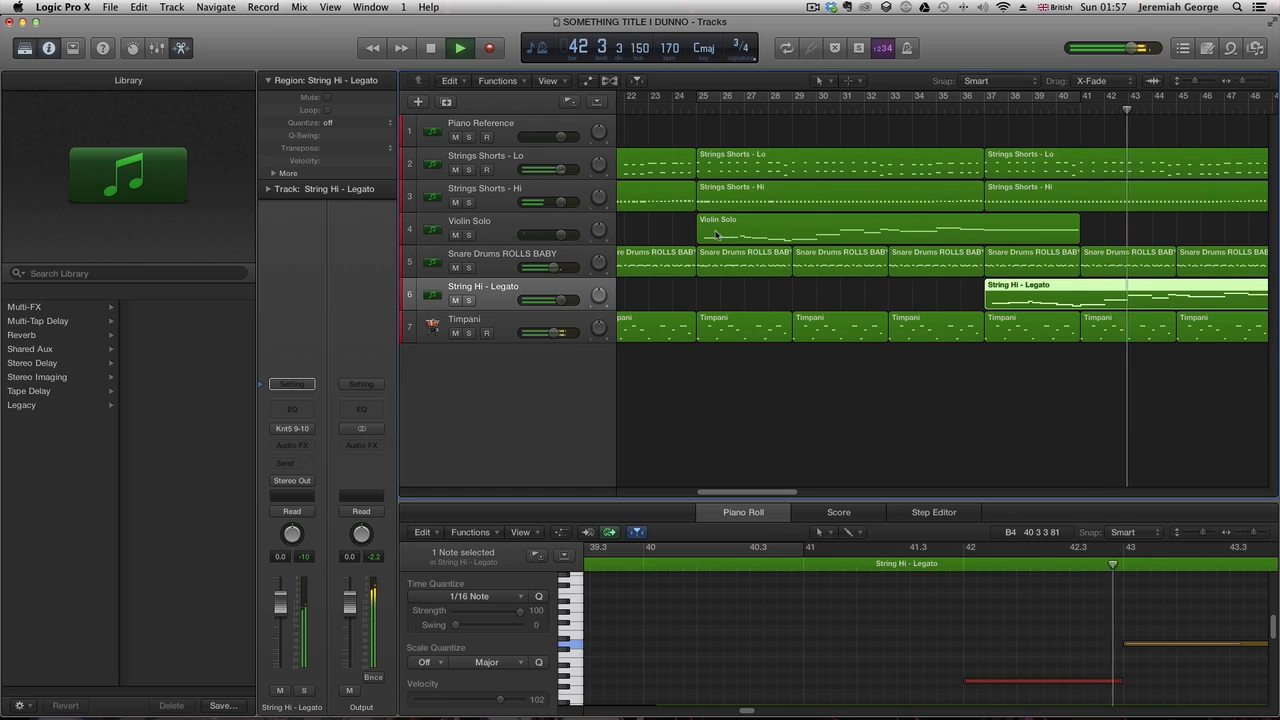
# - Copy the Violin Solo region to bar 37 and join both Violin Solo regions into one
pyautogui.moveTo(721, 233); pyautogui.dragTo(1006, 233)
pyautogui.press('space')
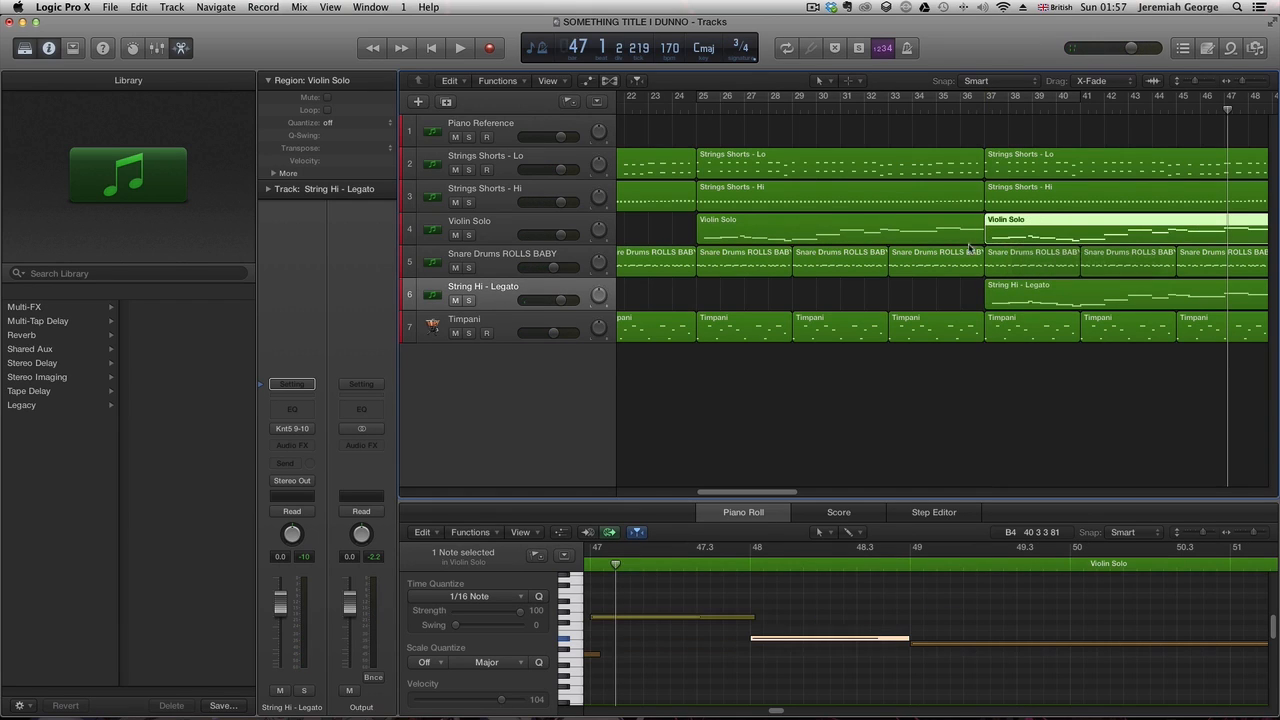
pyautogui.keyDown('shift'); pyautogui.click(811, 231); pyautogui.keyUp('shift')
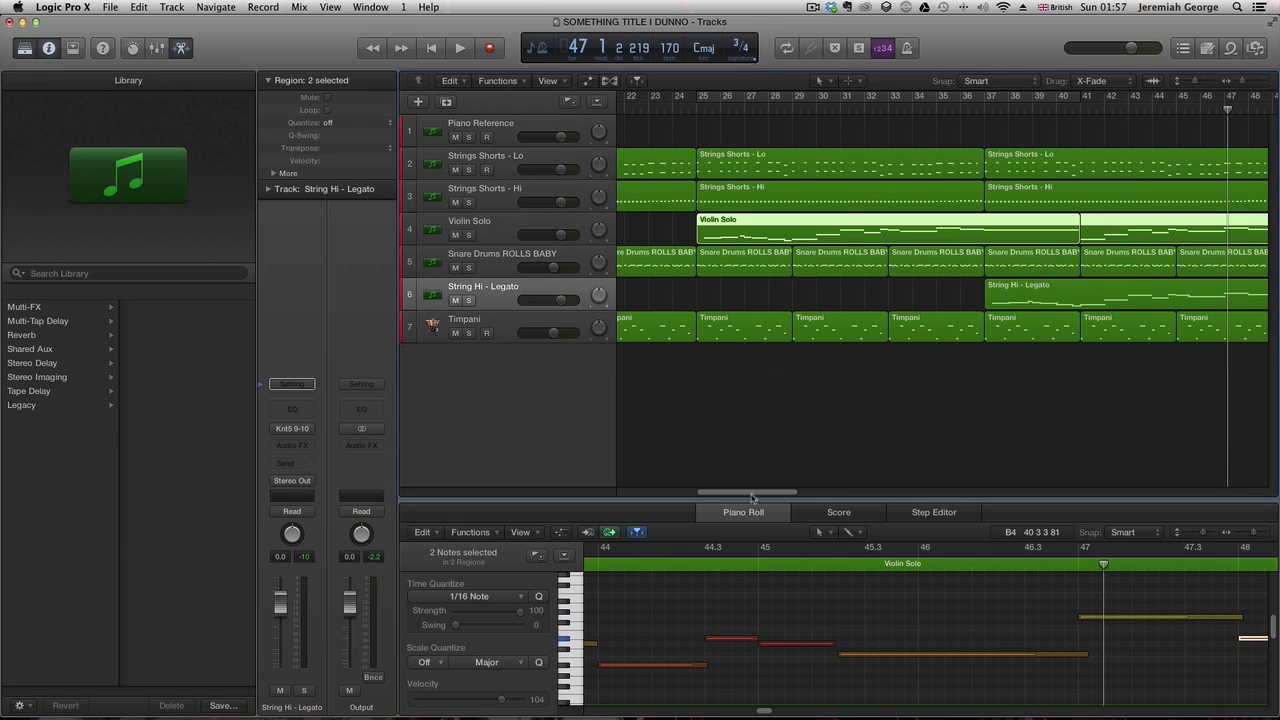
pyautogui.press('super+j')
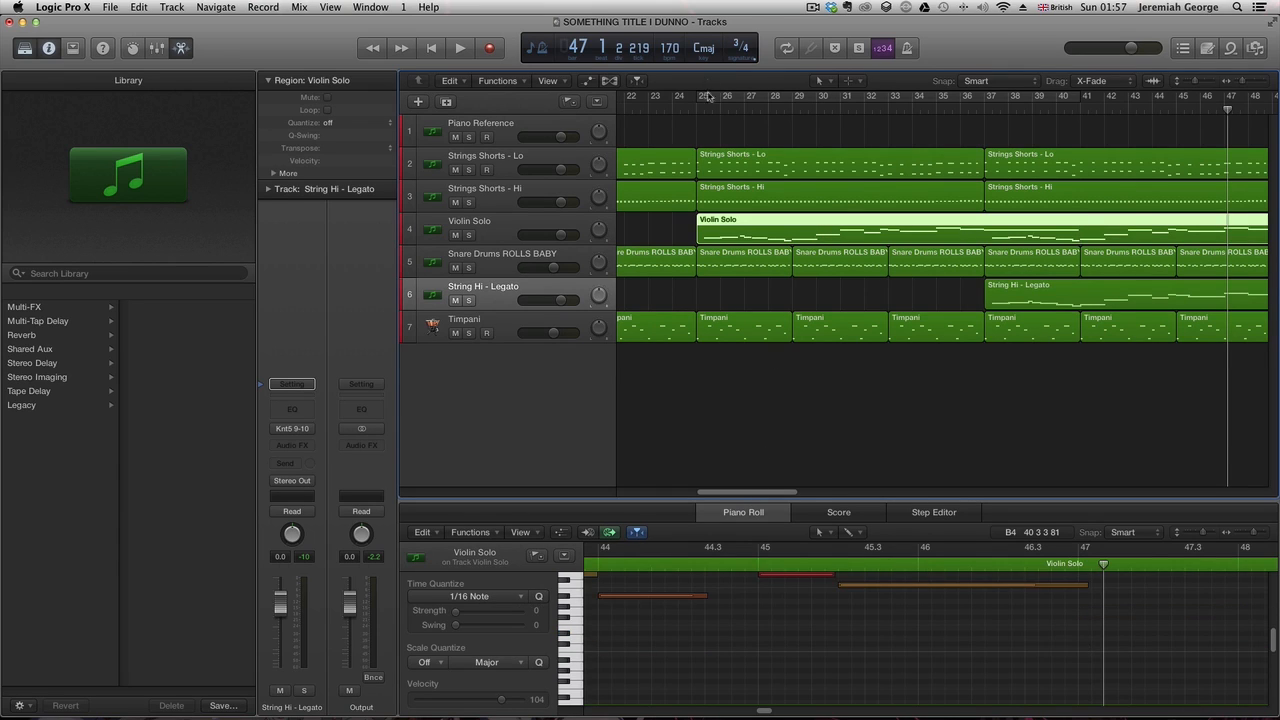
# - Play back the arrangement from bar 25 and then the cycle from bar 49
pyautogui.click(708, 96)
pyautogui.press('space')
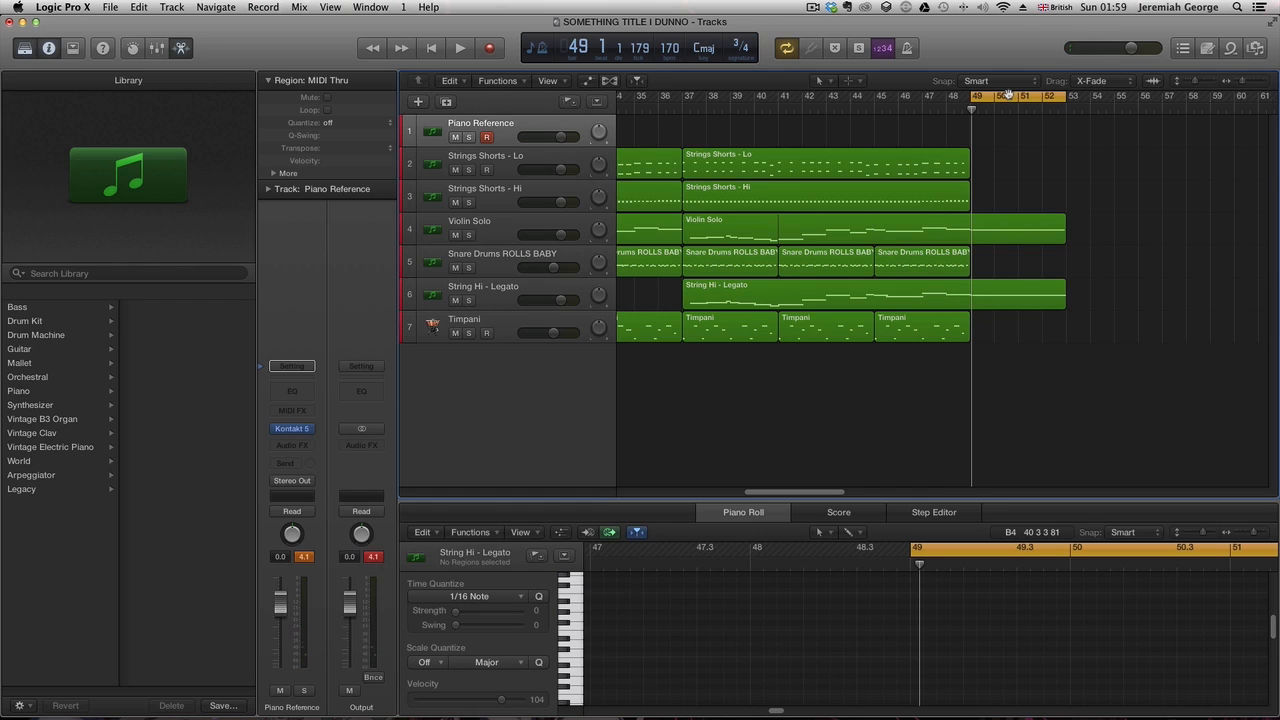
pyautogui.press('space')
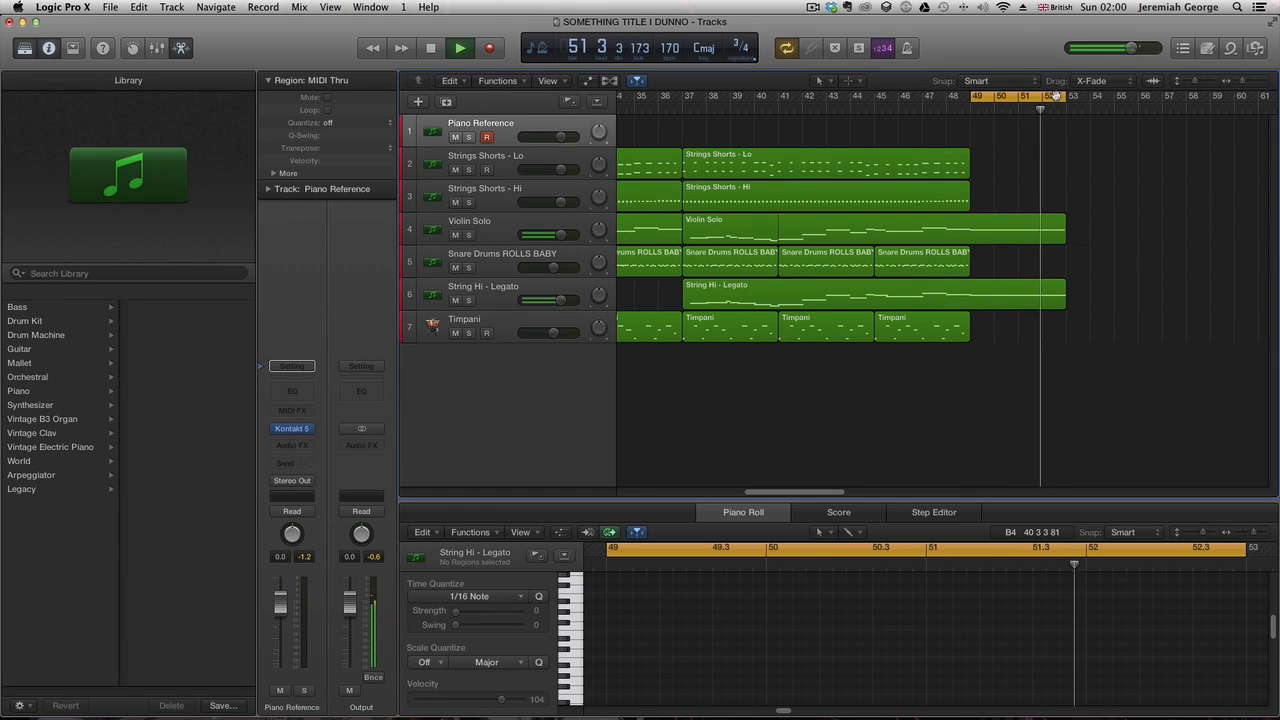
# - Extend the cycle to bar 56 and record a new Piano Reference part over bars 49 to 56
pyautogui.click(1000, 97)
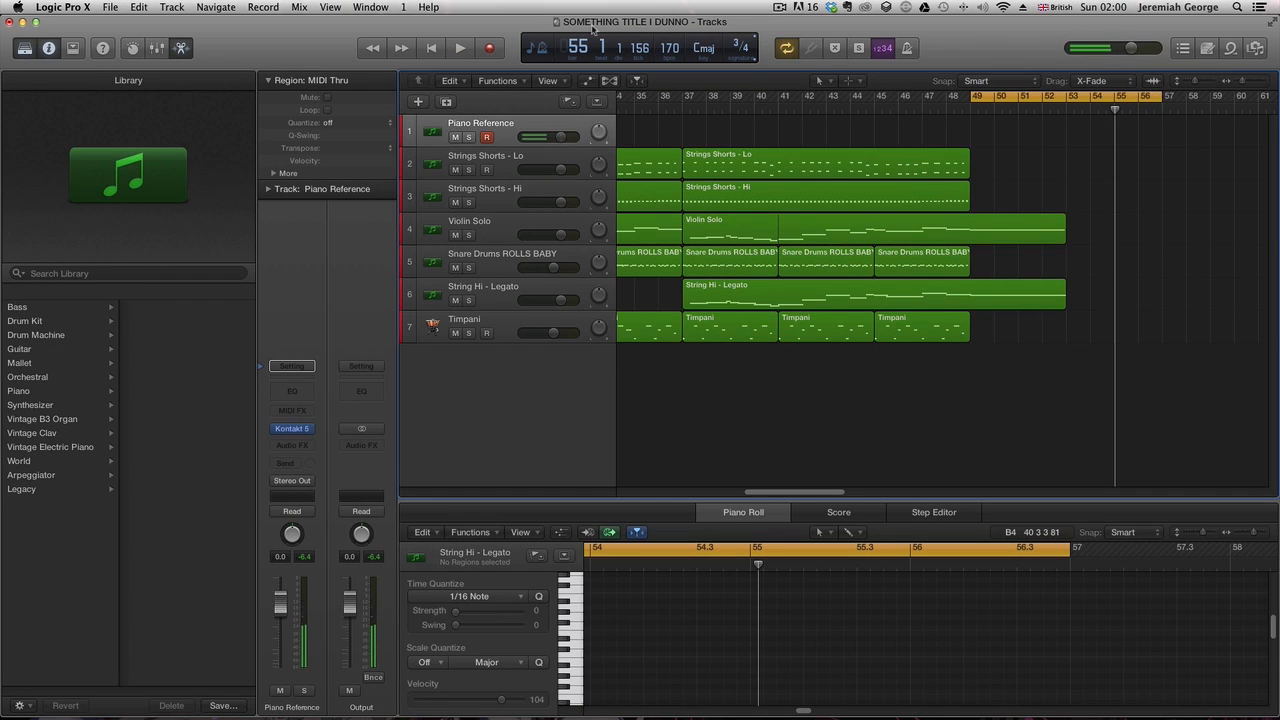
pyautogui.click(489, 48)
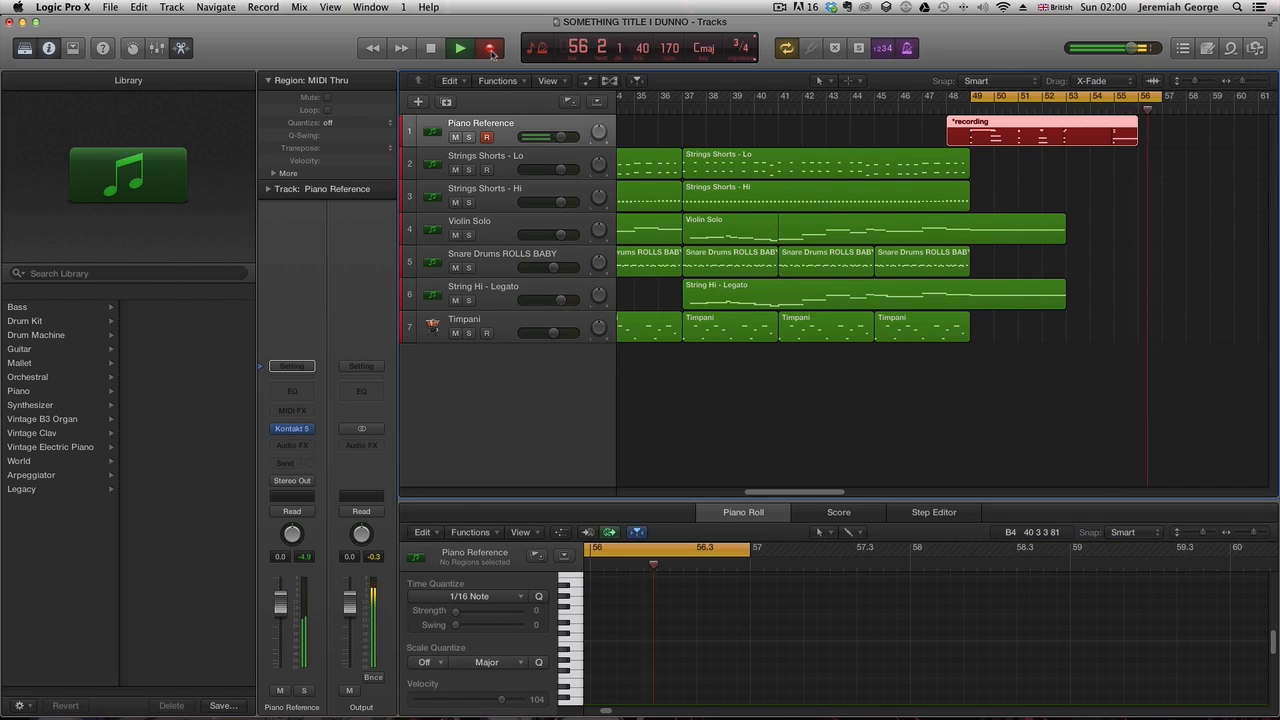
pyautogui.press('space')
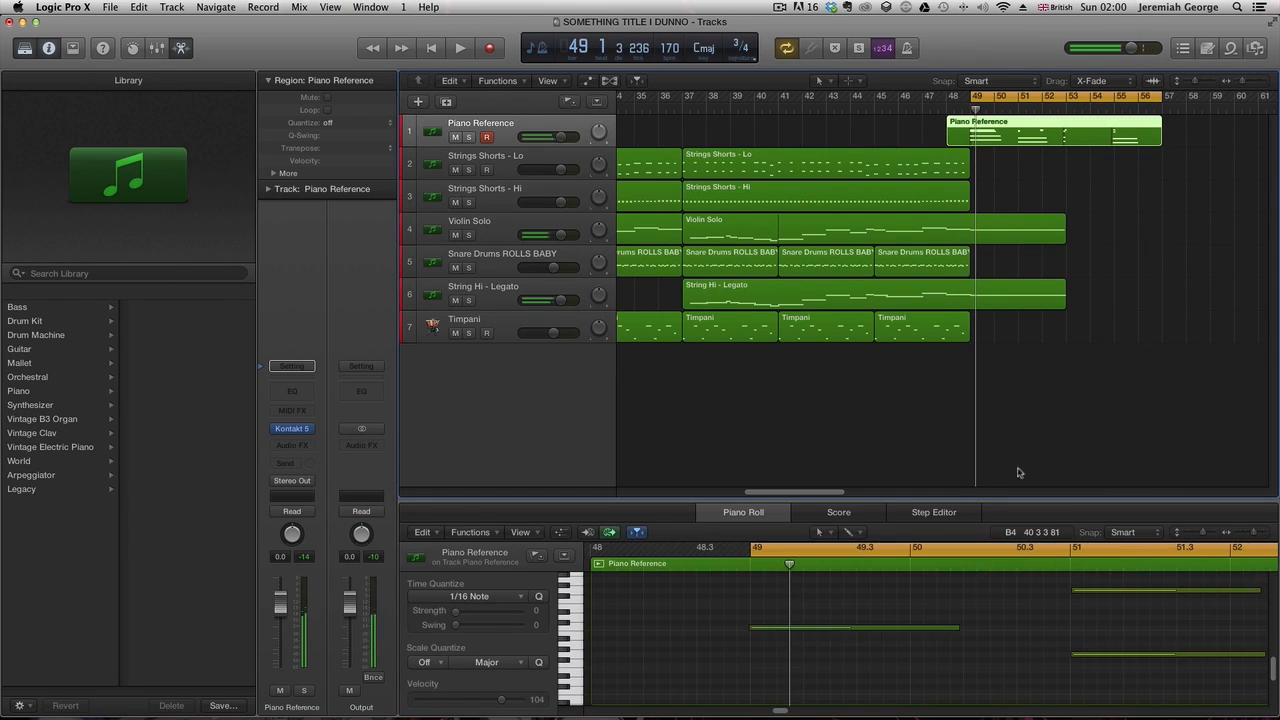
# - Name the new Kontakt track above Timpani 'Sordino Strings'
pyautogui.click(965, 601)
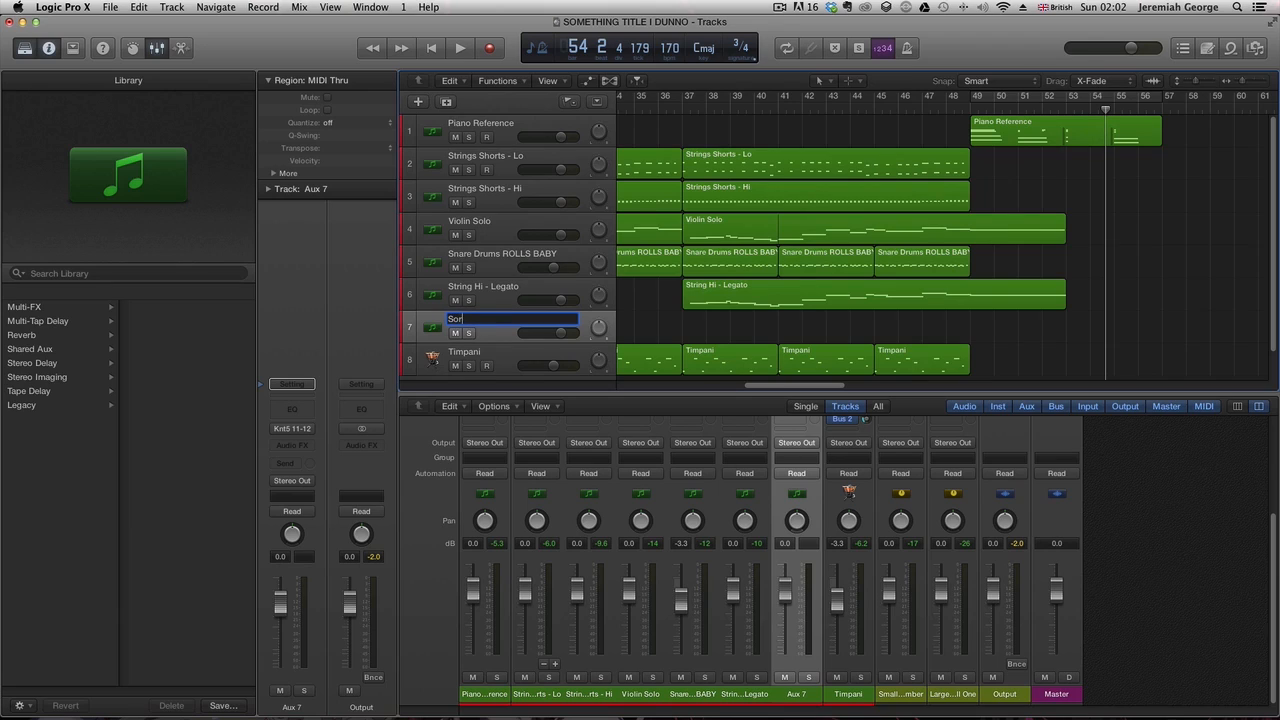
pyautogui.press('Return')
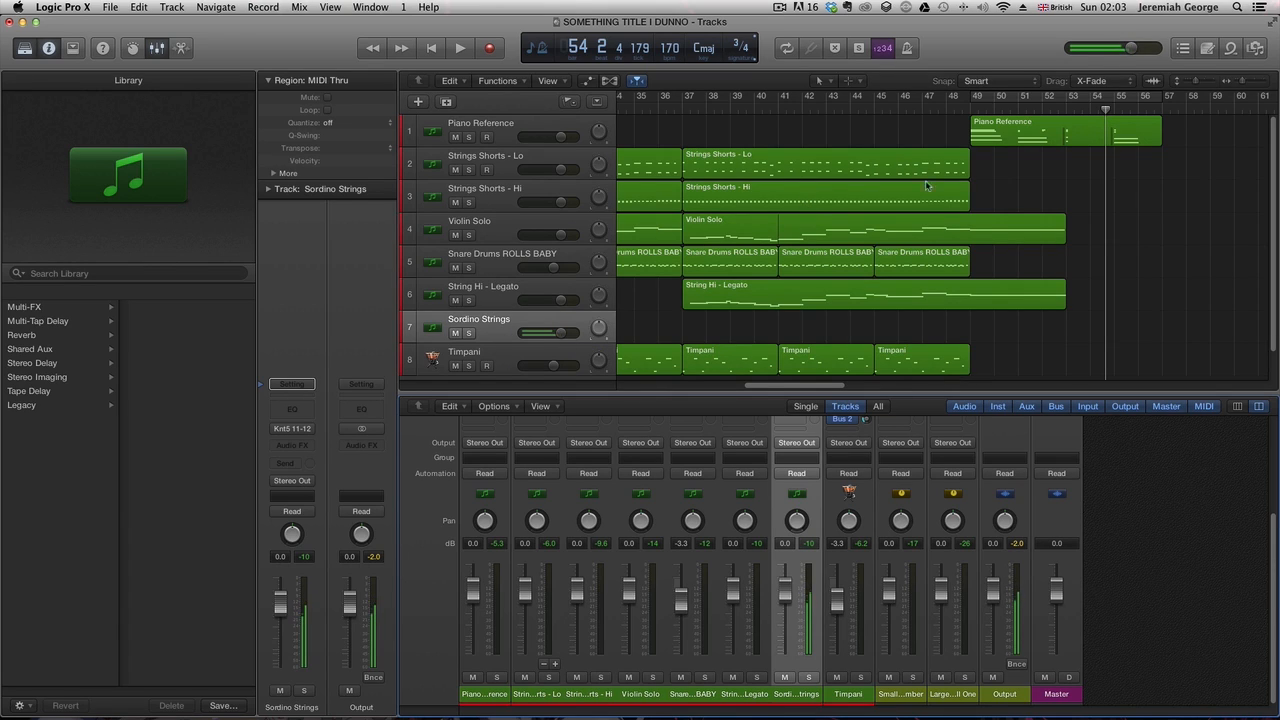
# - Play the cycle and record a Sordino Strings part over bars 49 to 56
pyautogui.click(969, 110)
pyautogui.press('space')
pyautogui.click(977, 99)
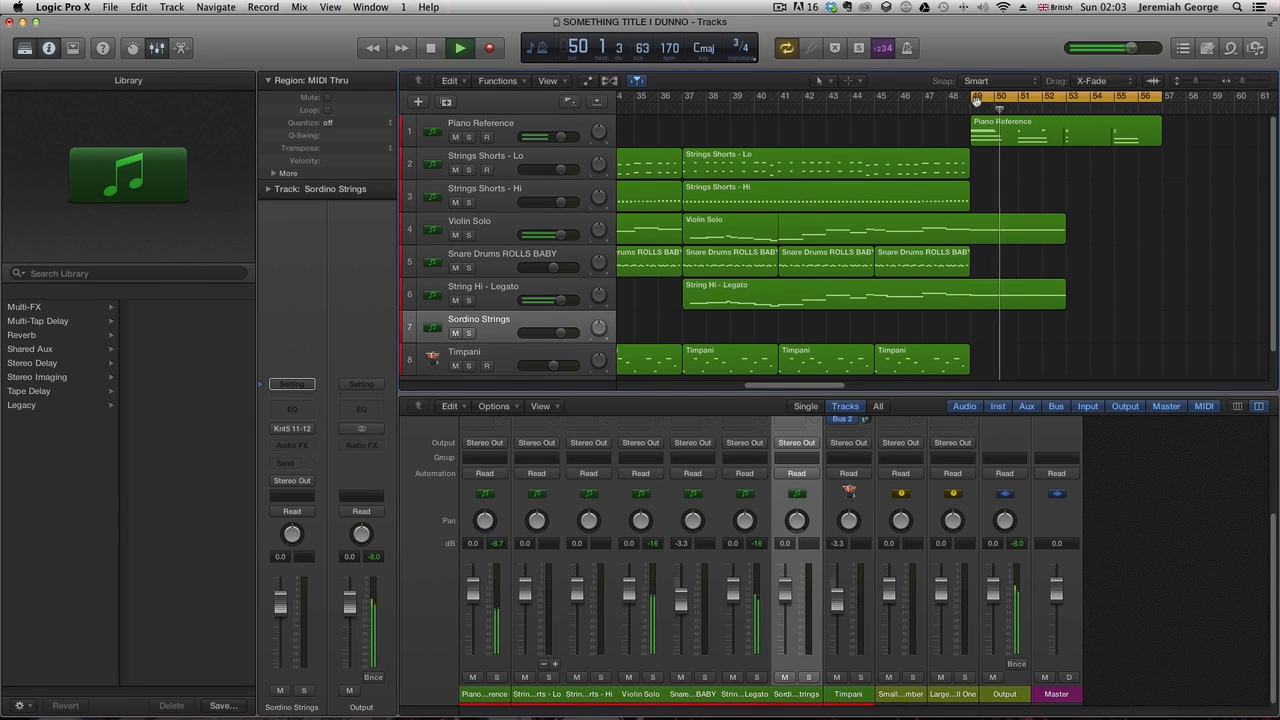
pyautogui.press('space')
pyautogui.press('space')
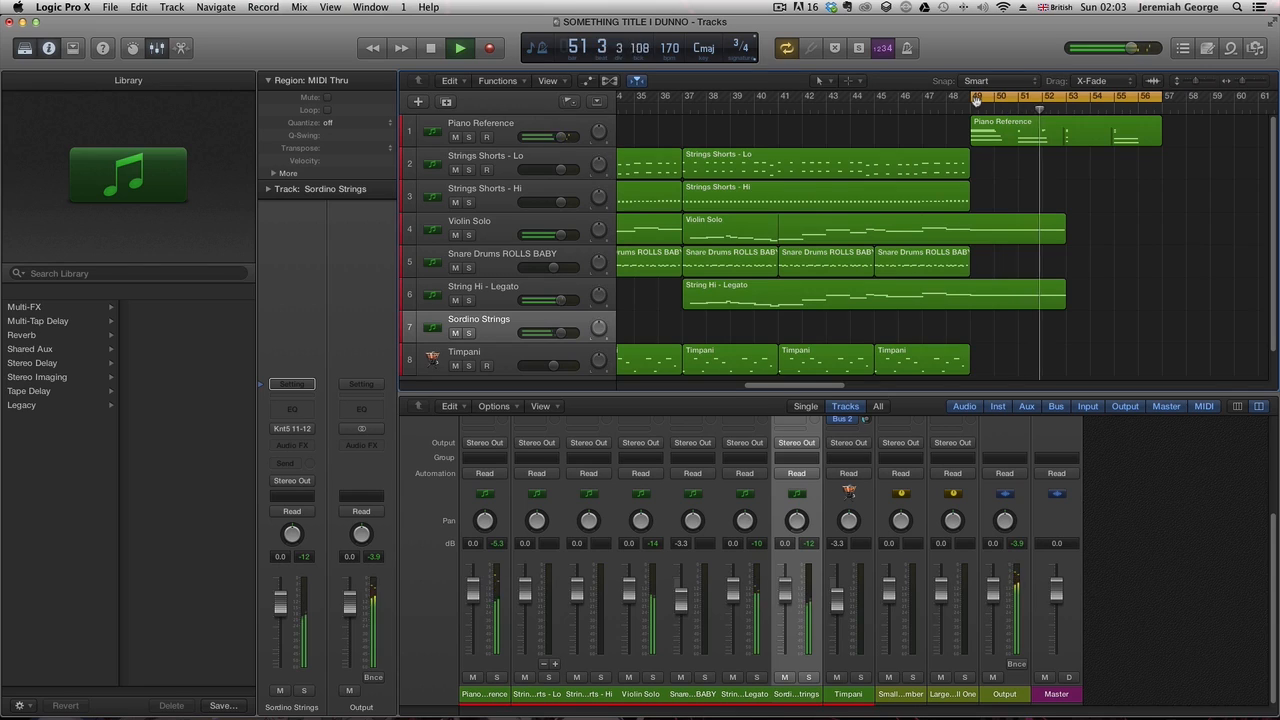
pyautogui.press('space')
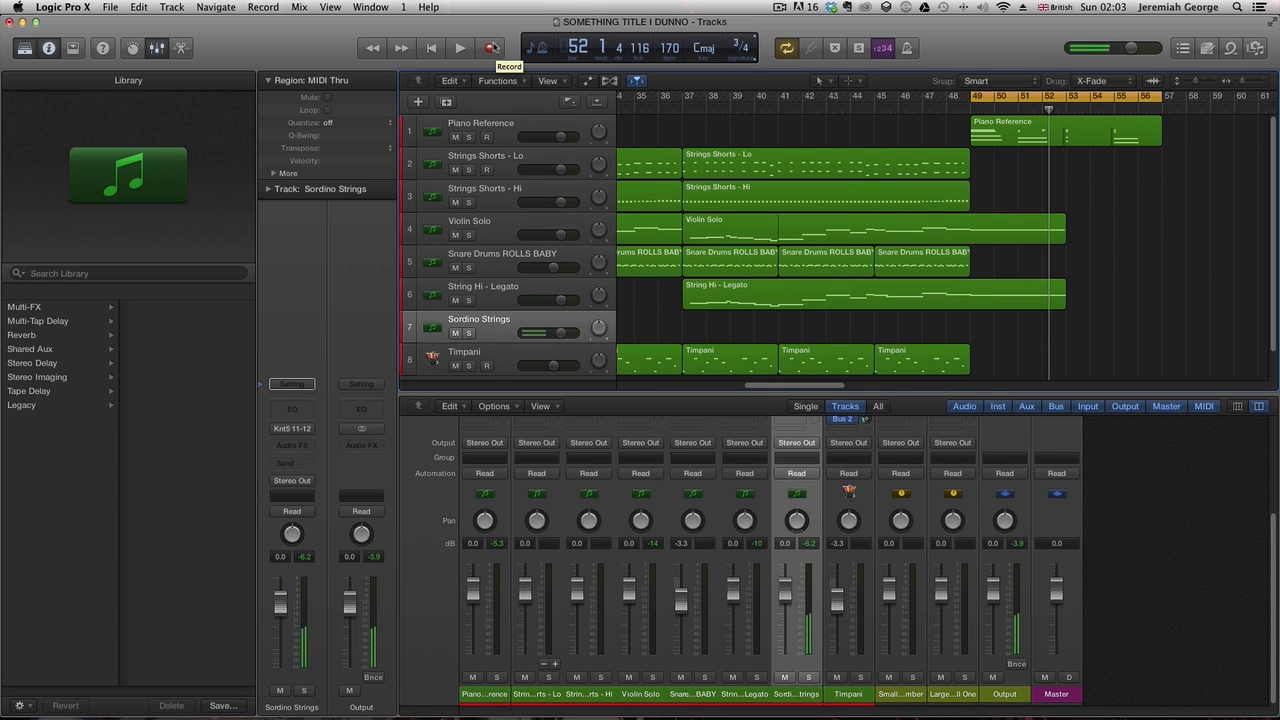
pyautogui.click(491, 47)
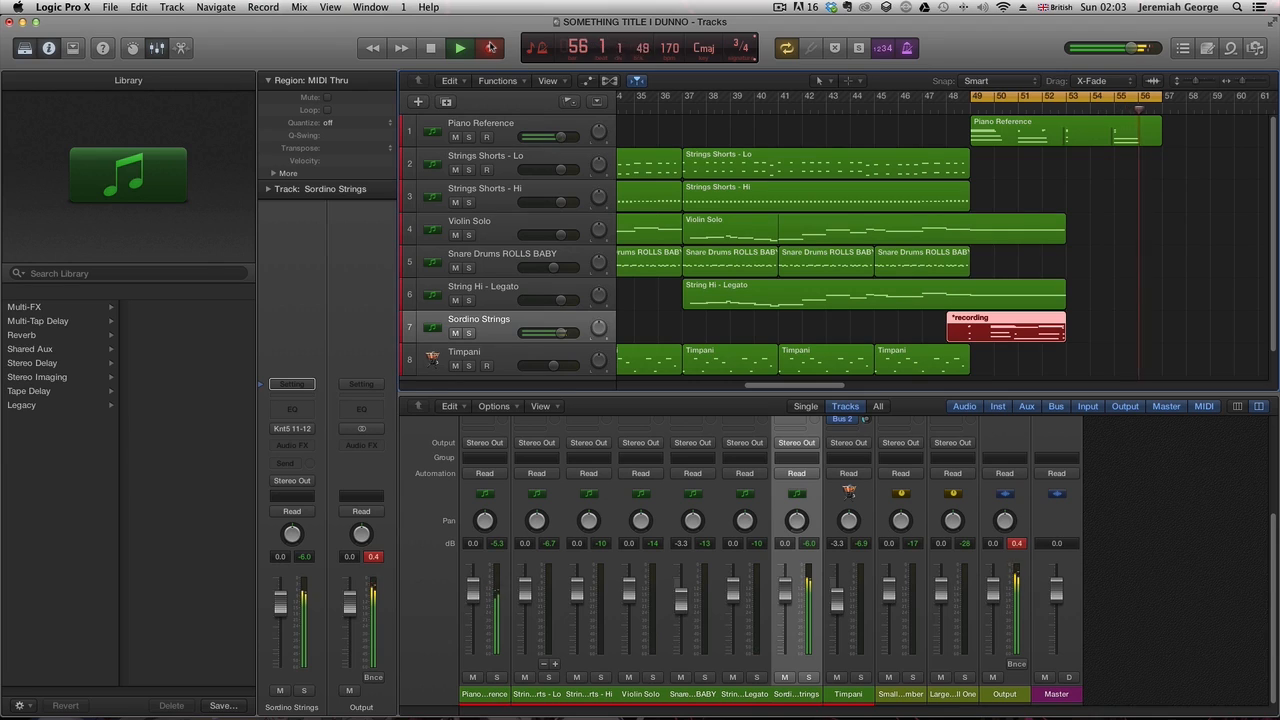
pyautogui.press('space')
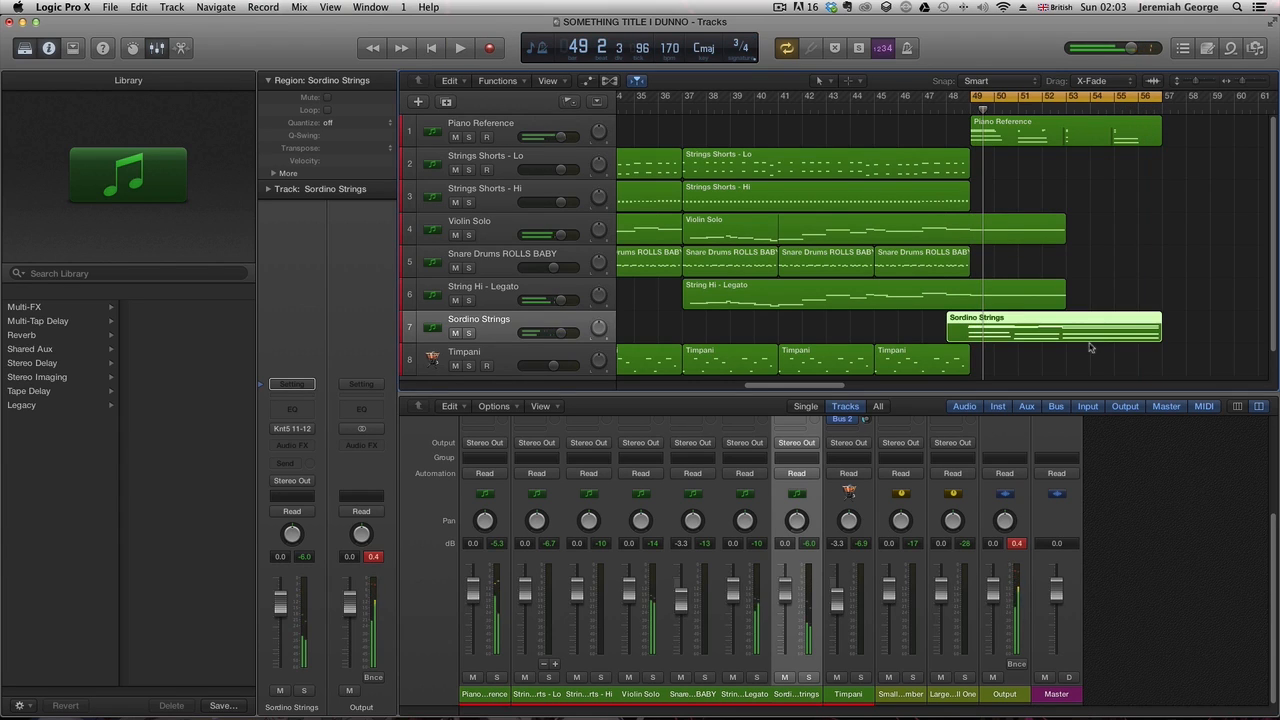
# - Select all notes in the Sordino Strings region and raise their velocity to 87
pyautogui.press('space')
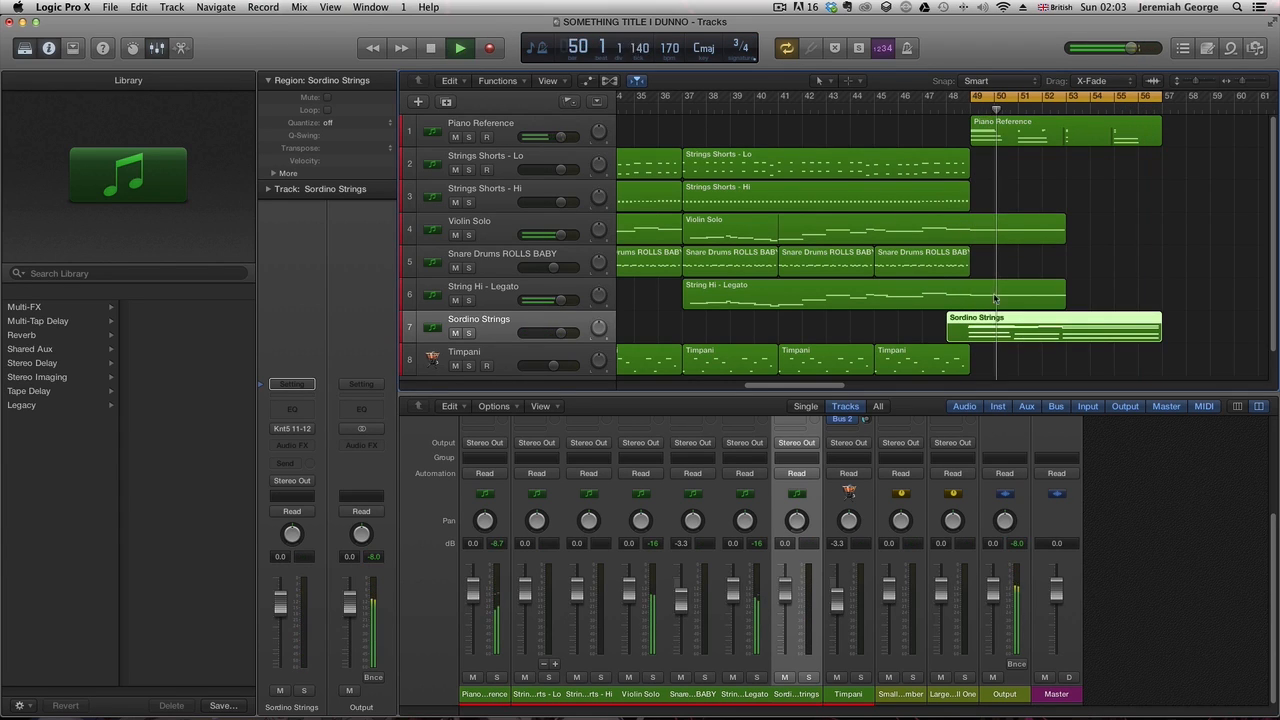
pyautogui.doubleClick(995, 335)
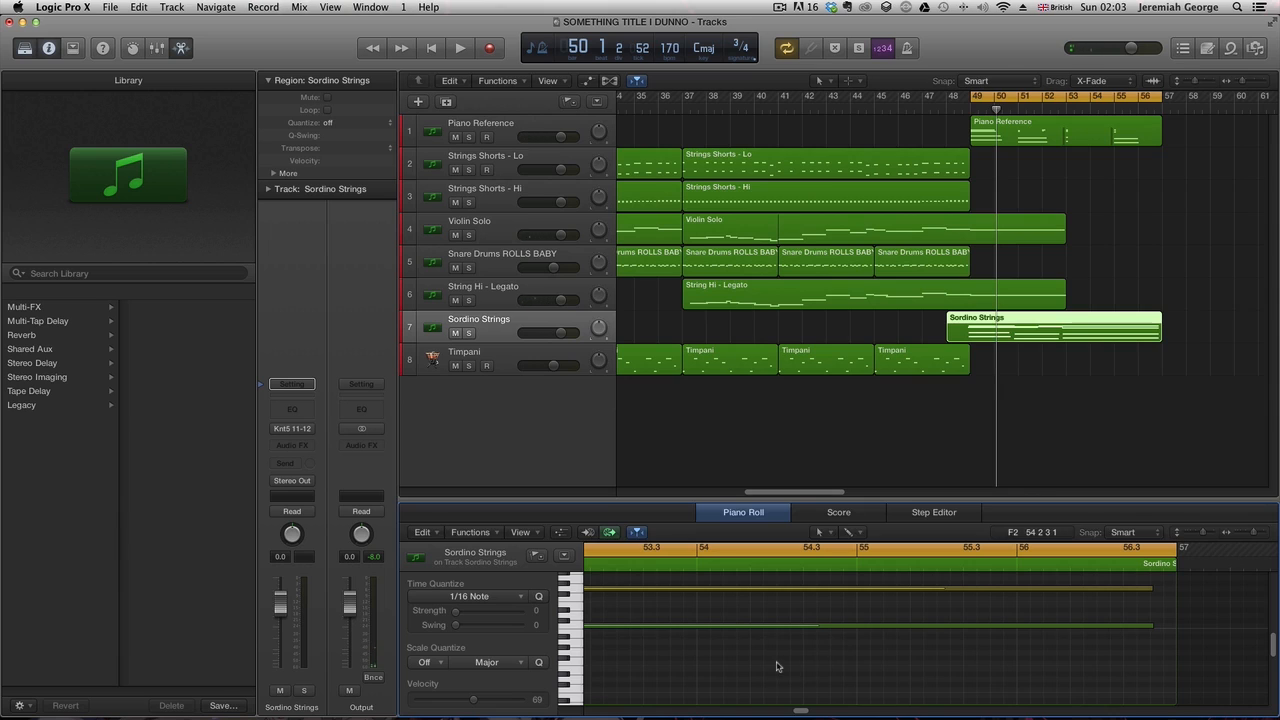
pyautogui.press('super+a')
pyautogui.moveTo(797, 713); pyautogui.dragTo(837, 689)
pyautogui.press('space')
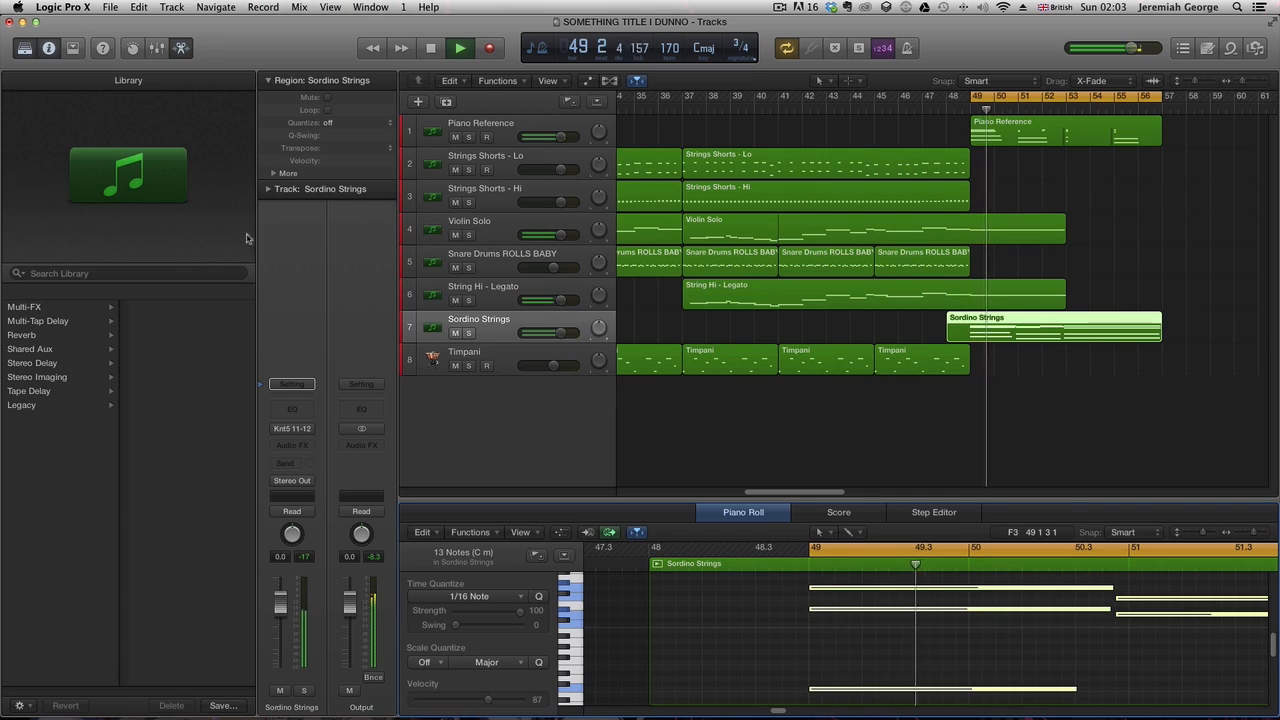
# - Mute the Piano Reference track, turn the cycle off and play back from bar 47
pyautogui.click(454, 137)
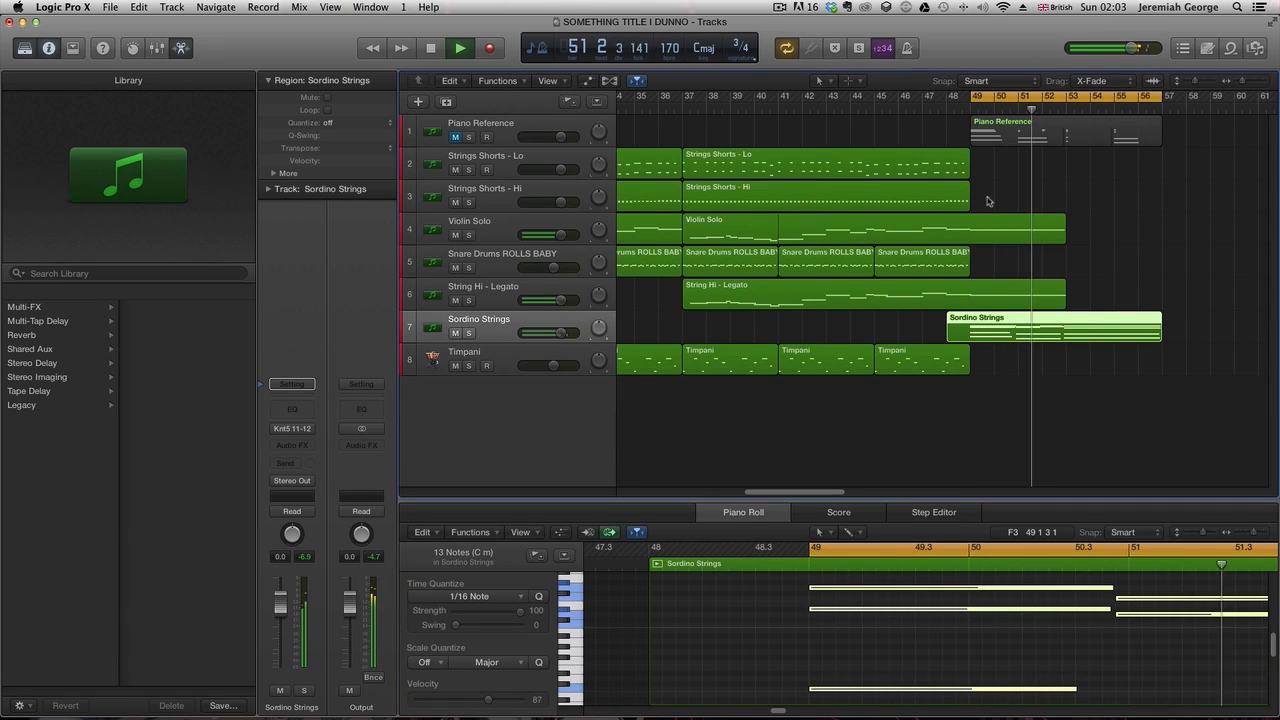
pyautogui.click(999, 95)
pyautogui.click(912, 106)
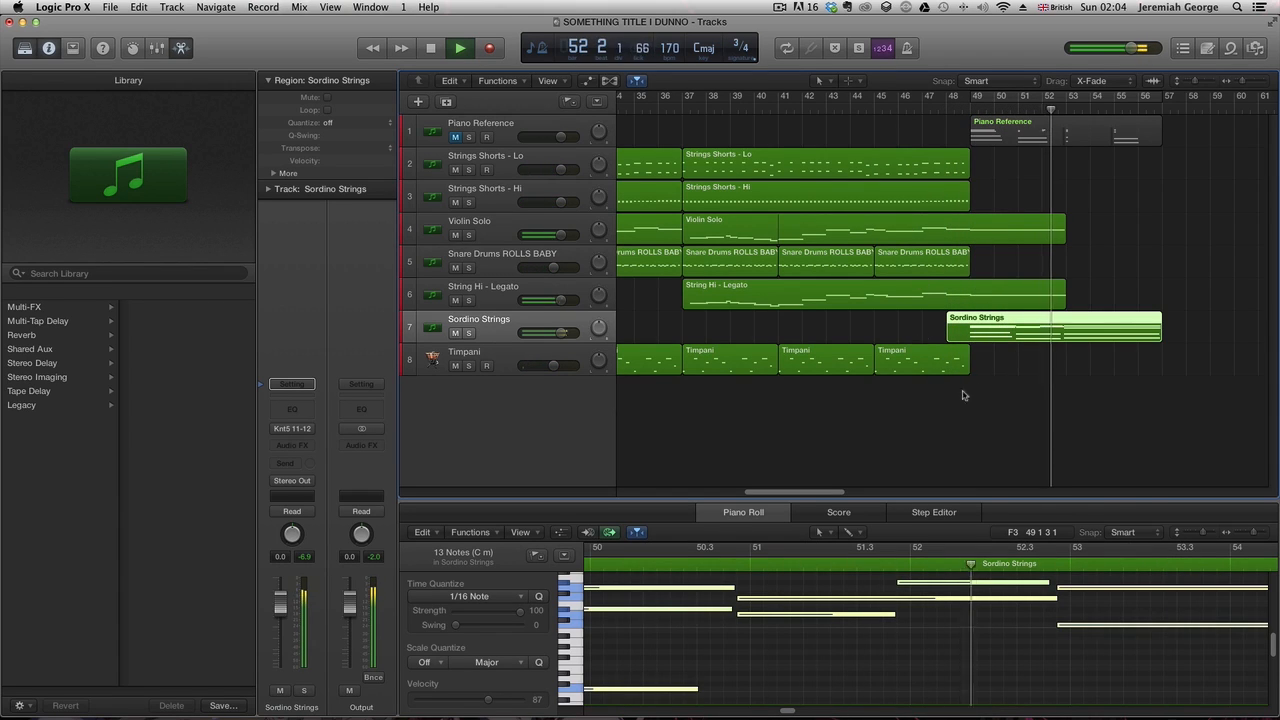
# - Copy the last Snare Drums and Timpani regions to bar 49 and play them back
pyautogui.click(907, 270)
pyautogui.click(890, 397)
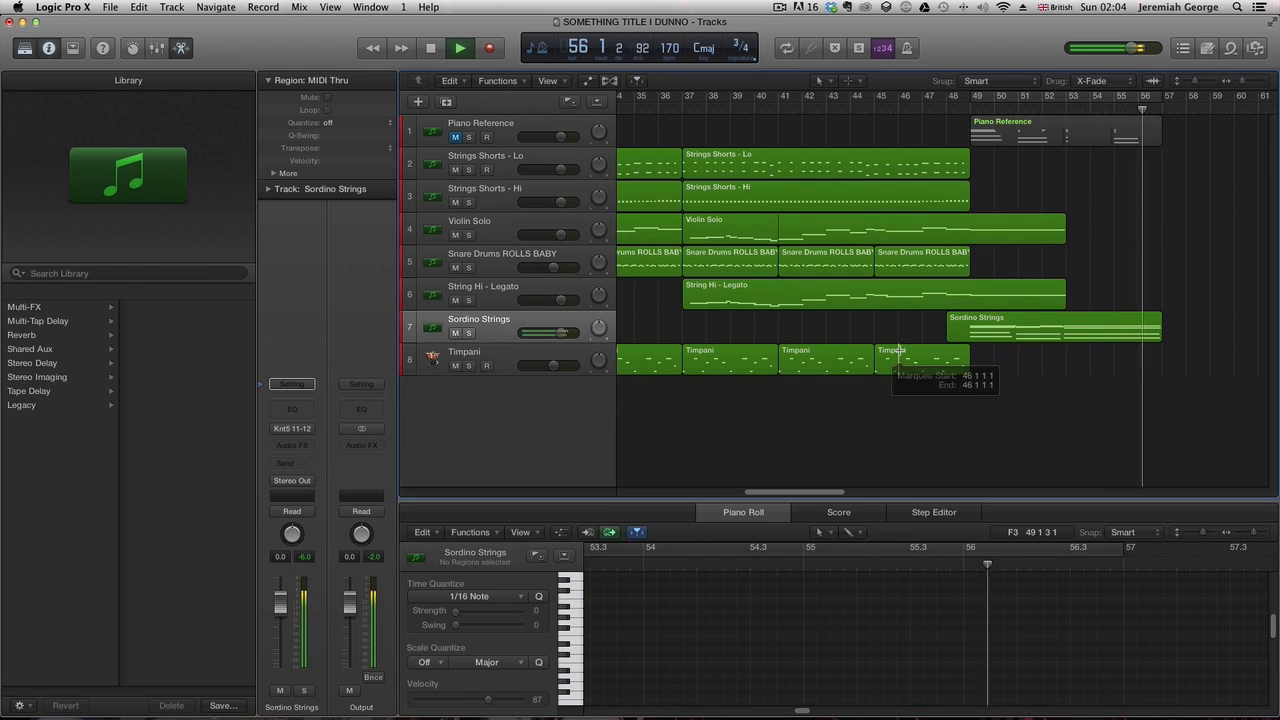
pyautogui.click(900, 265)
pyautogui.keyDown('shift'); pyautogui.click(892, 368); pyautogui.keyUp('shift')
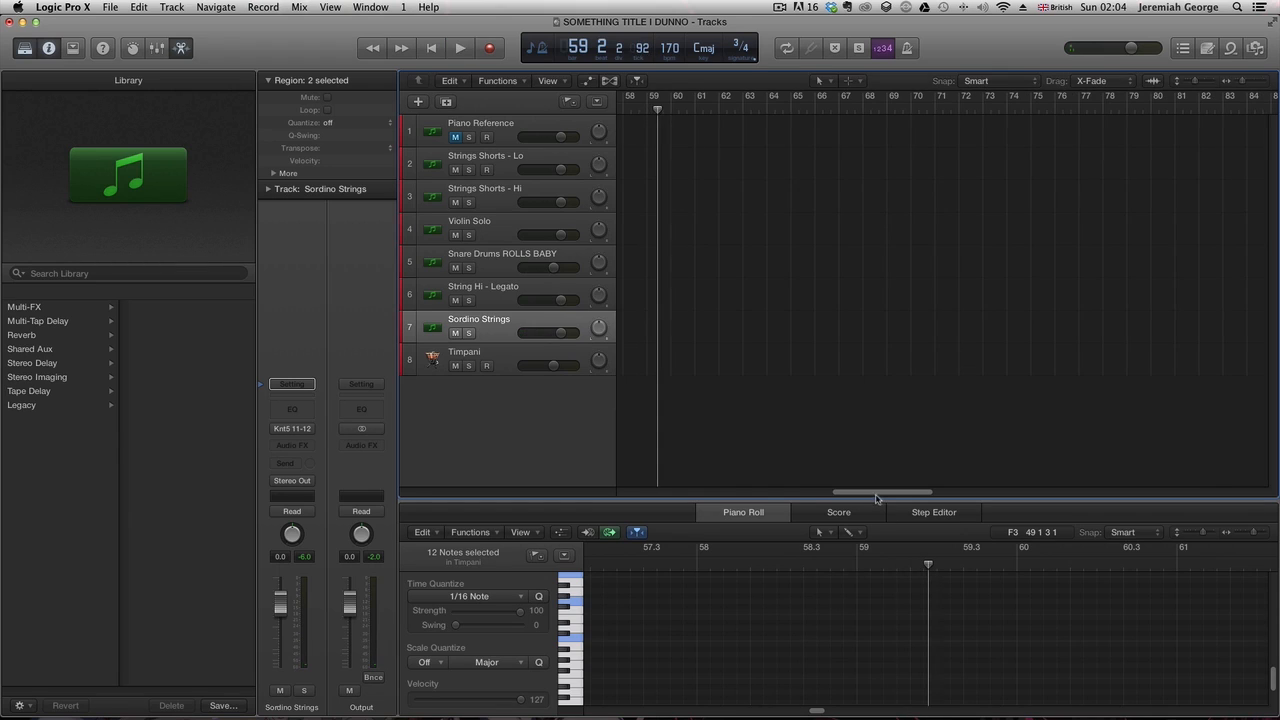
pyautogui.moveTo(876, 492); pyautogui.dragTo(792, 490)
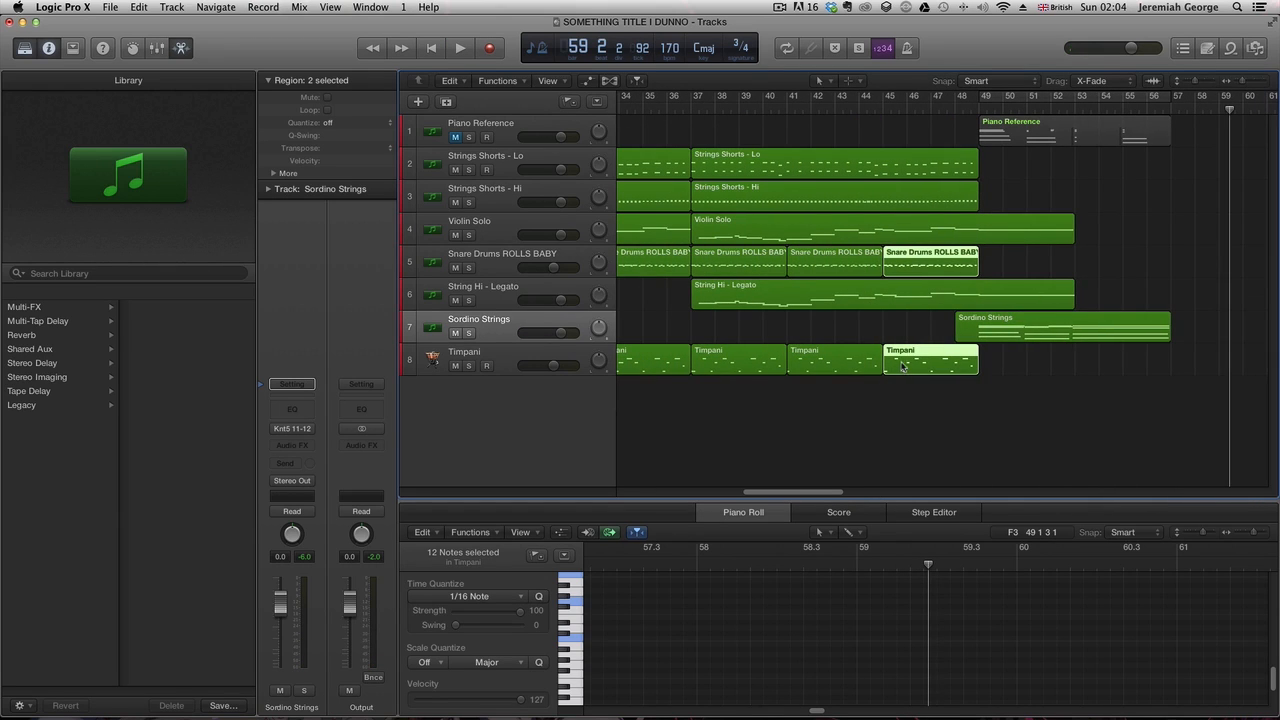
pyautogui.moveTo(906, 363); pyautogui.dragTo(1002, 363)
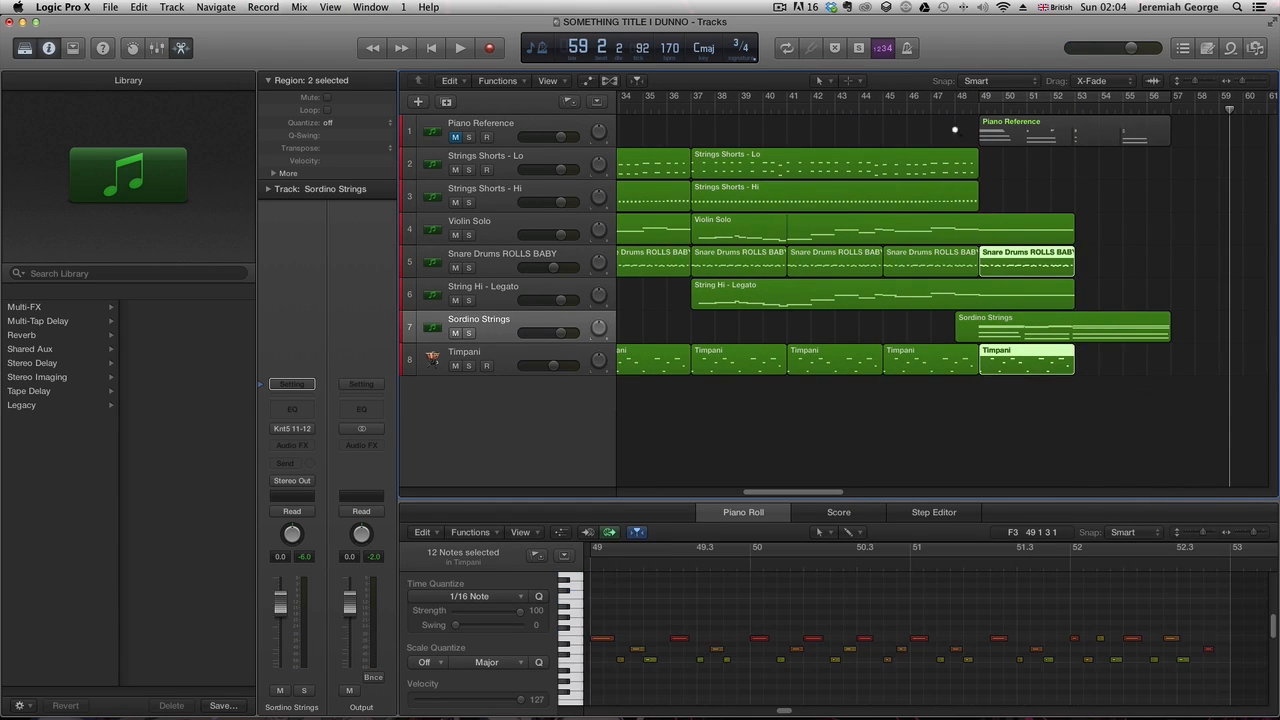
pyautogui.click(927, 108)
pyautogui.press('space')
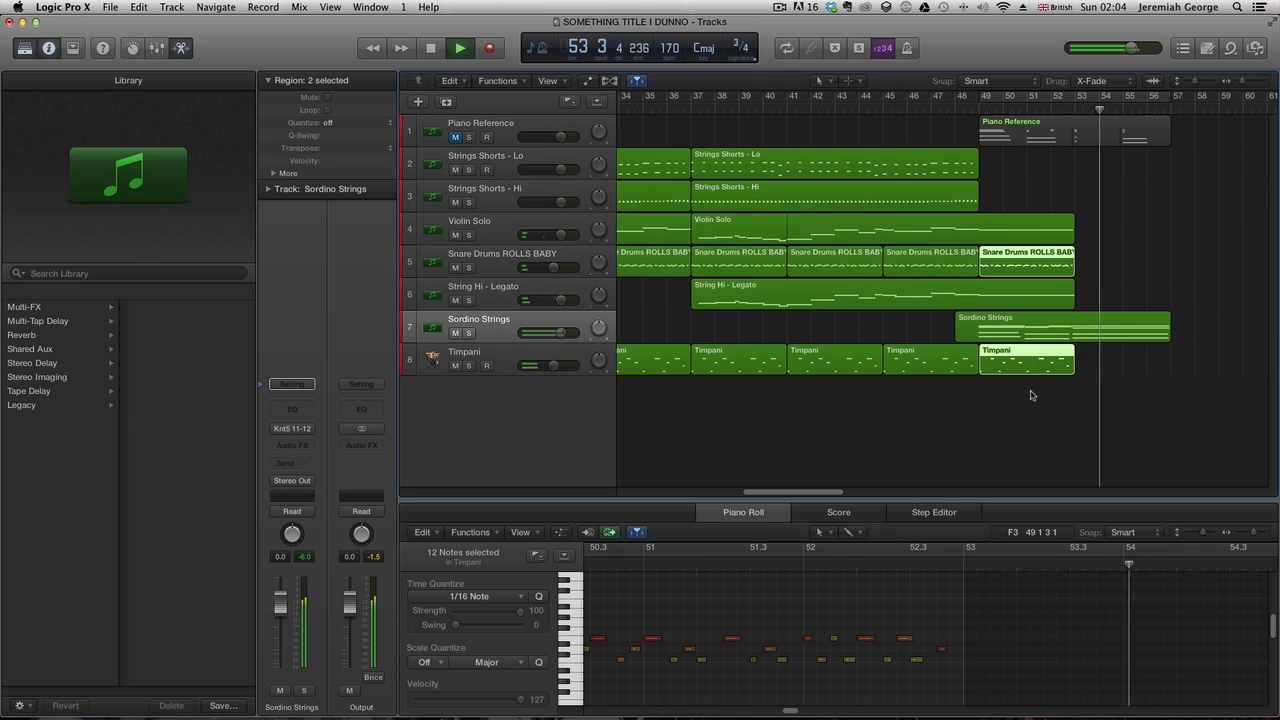
# - Delete the copied Timpani and Snare Drums regions at bar 49
pyautogui.click(1035, 371)
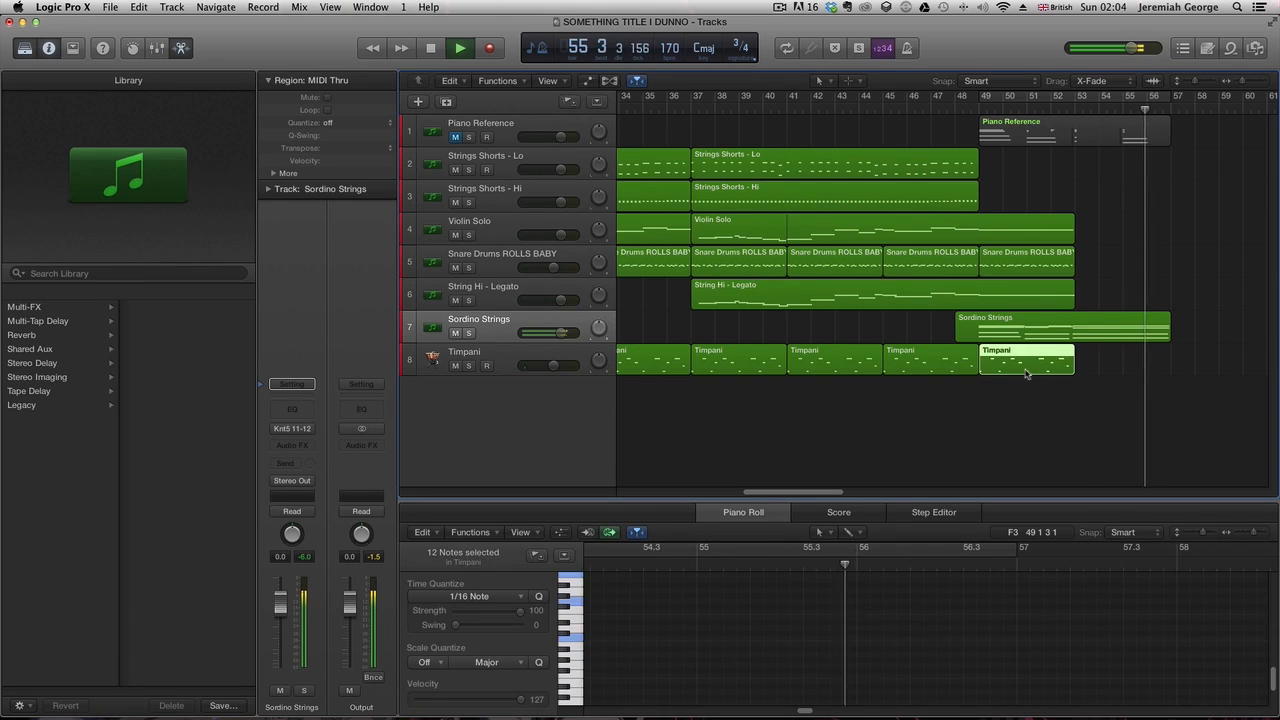
pyautogui.press('Delete')
pyautogui.click(1030, 272)
pyautogui.press('Delete')
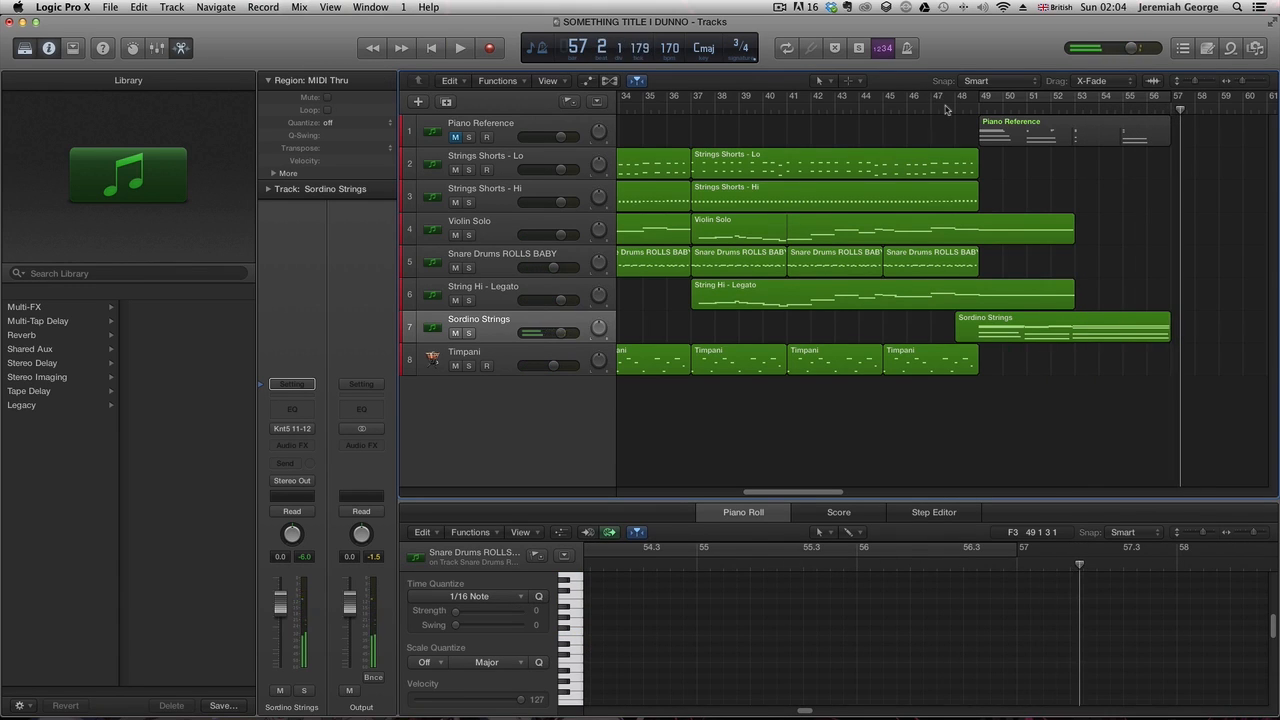
# - Record a new Piano Reference part over bars 57 to 60
pyautogui.click(947, 109)
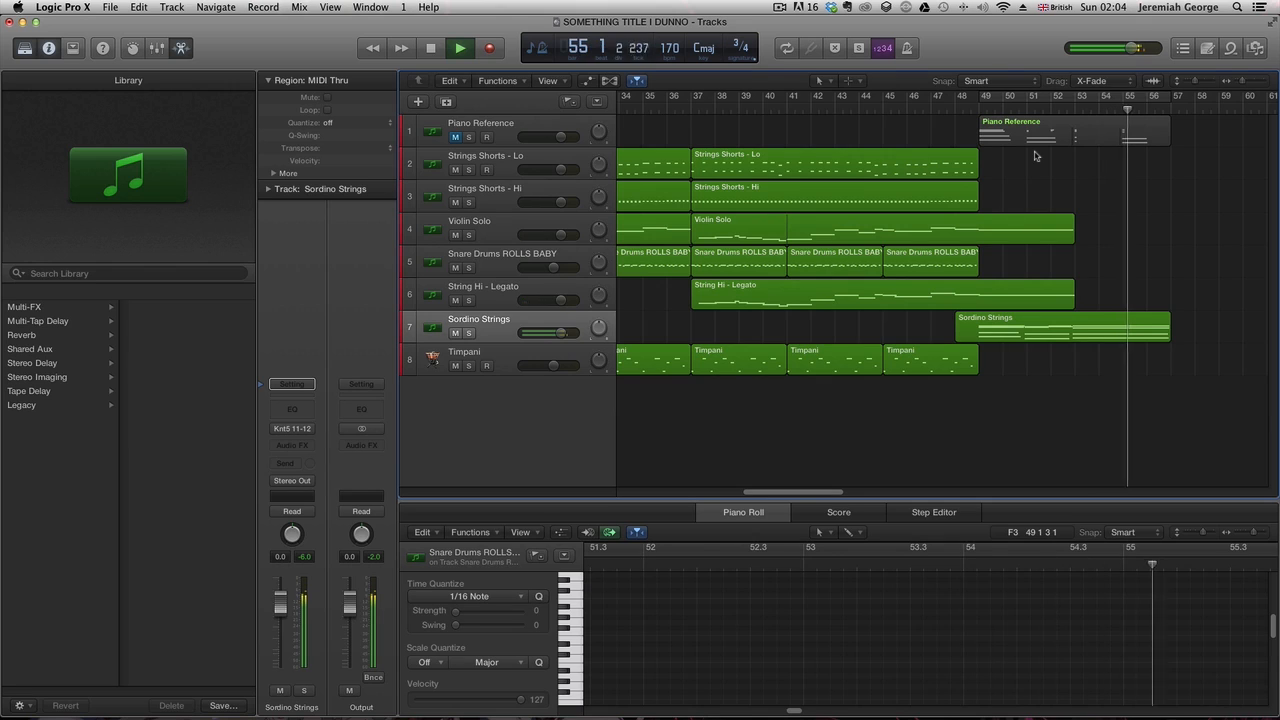
pyautogui.press('space')
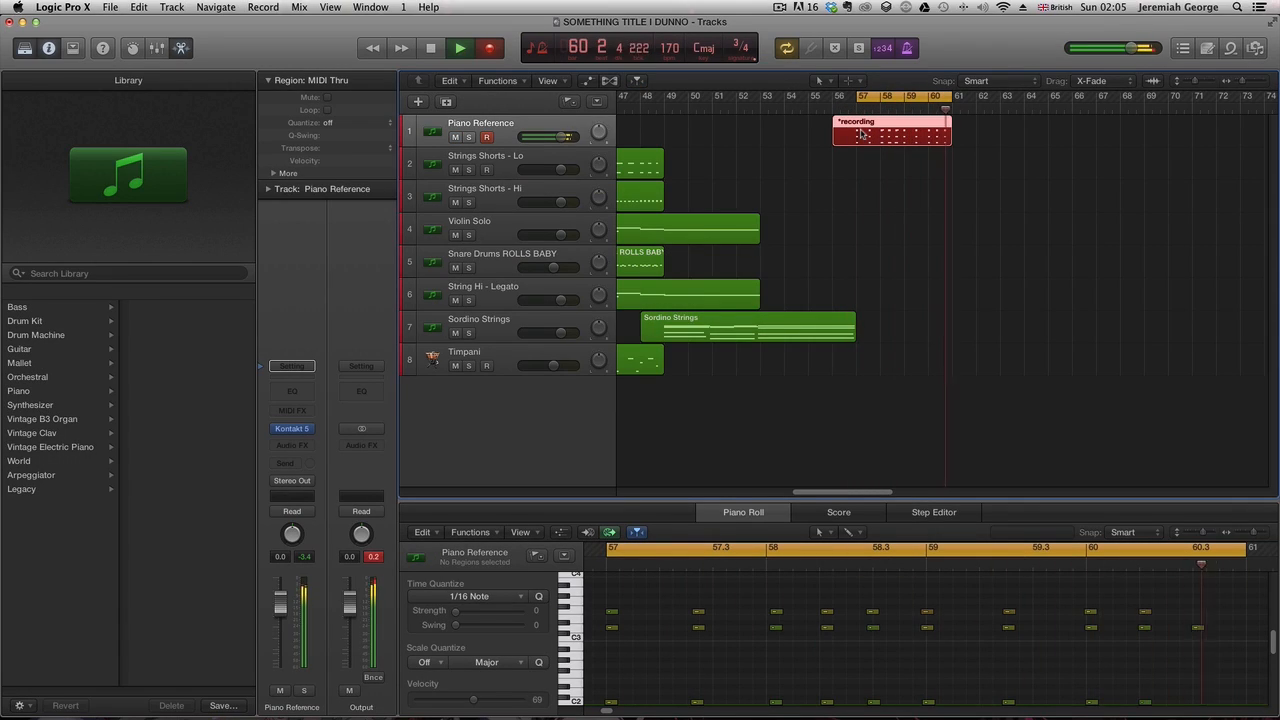
pyautogui.press('space')
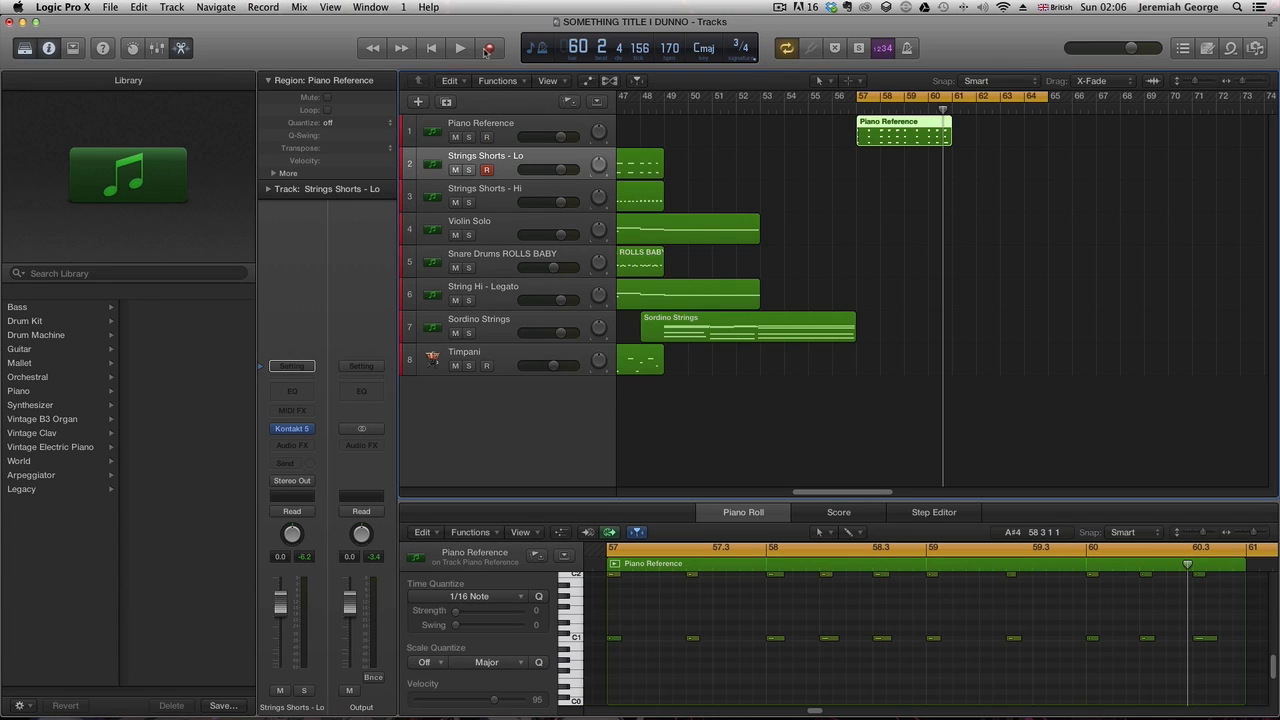
# - Record a Strings Shorts - Lo part over bars 57 to 64 and mute the Piano Reference track
pyautogui.click(485, 50)
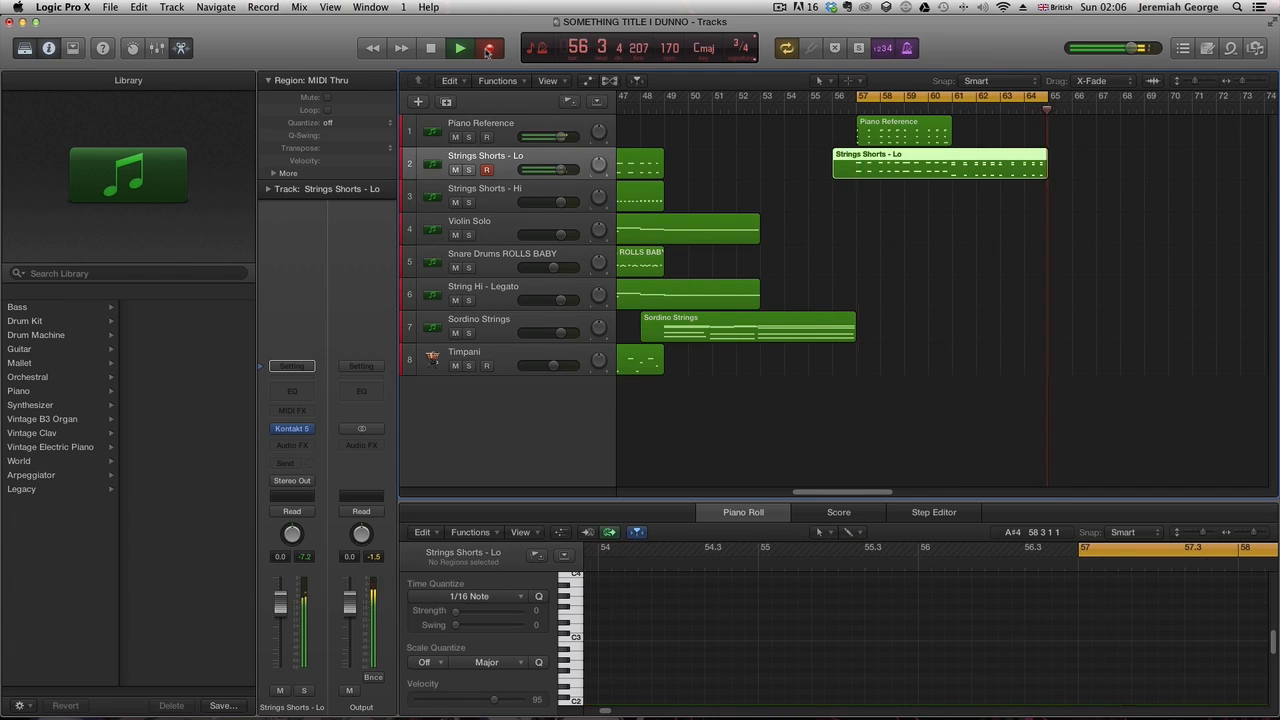
pyautogui.click(455, 137)
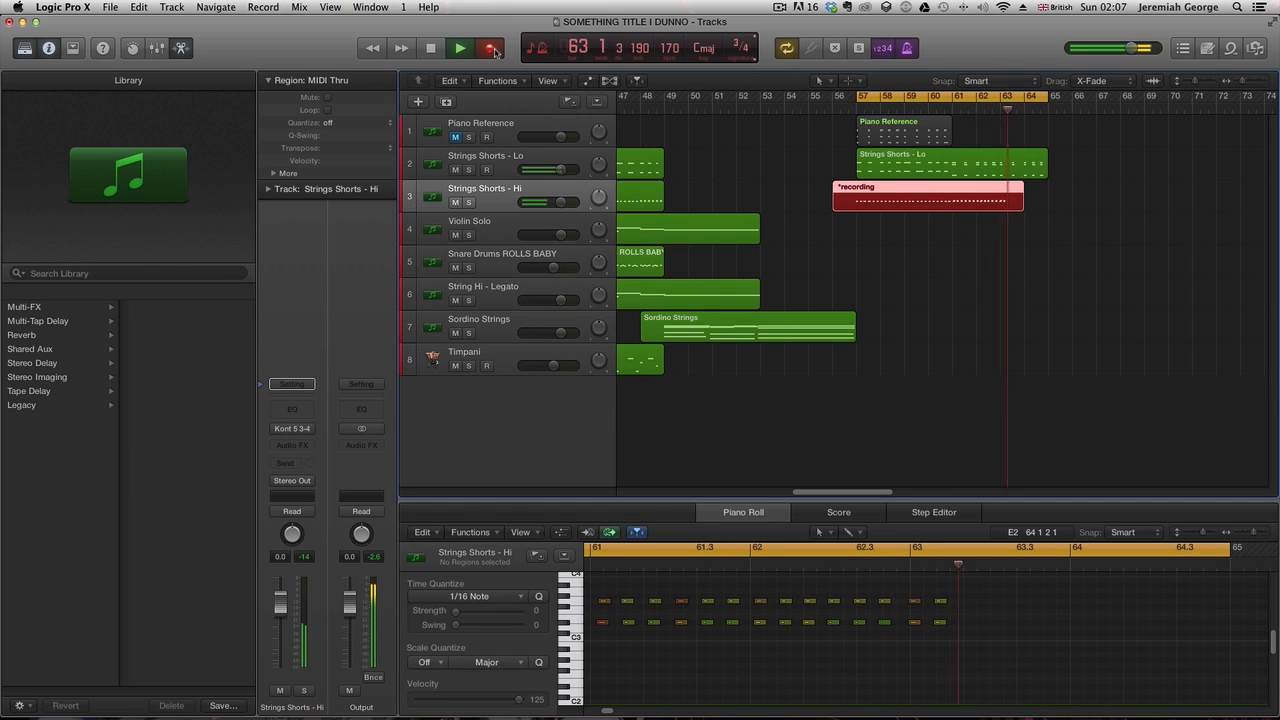
# - Finish recording the Strings Shorts - Hi part over bars 57 to 64 and play it back
pyautogui.press('space')
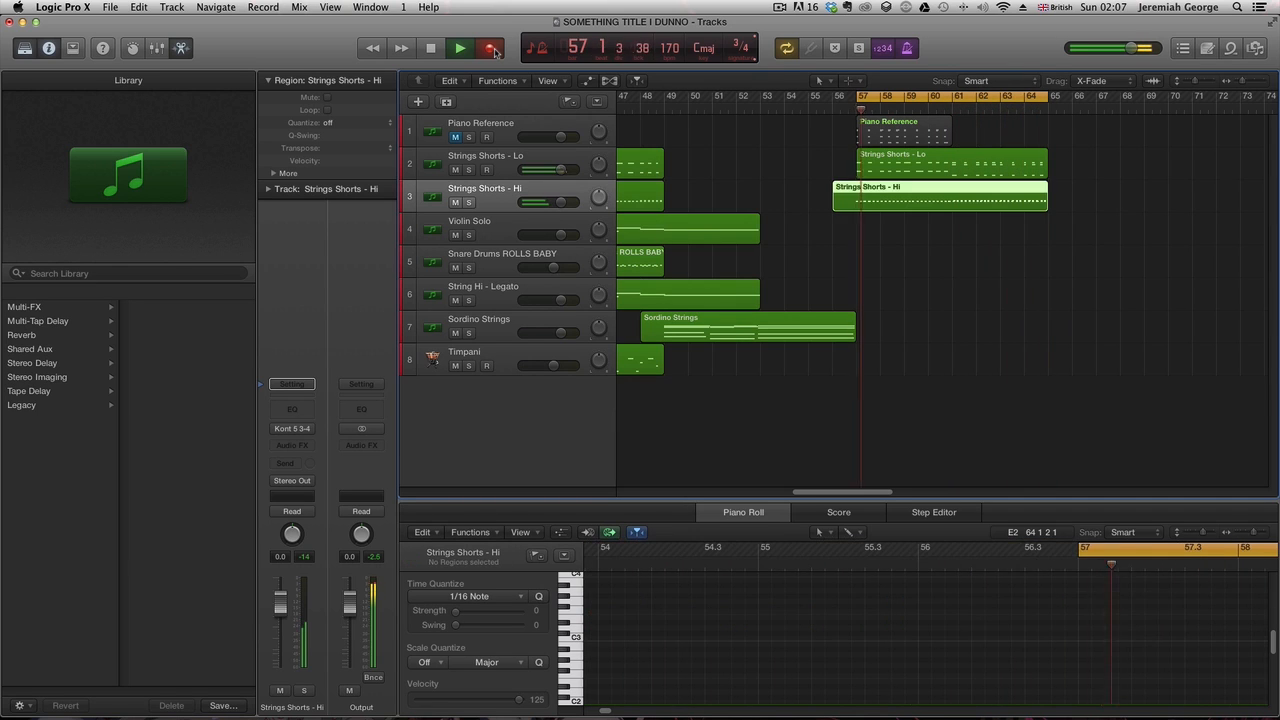
pyautogui.press('space')
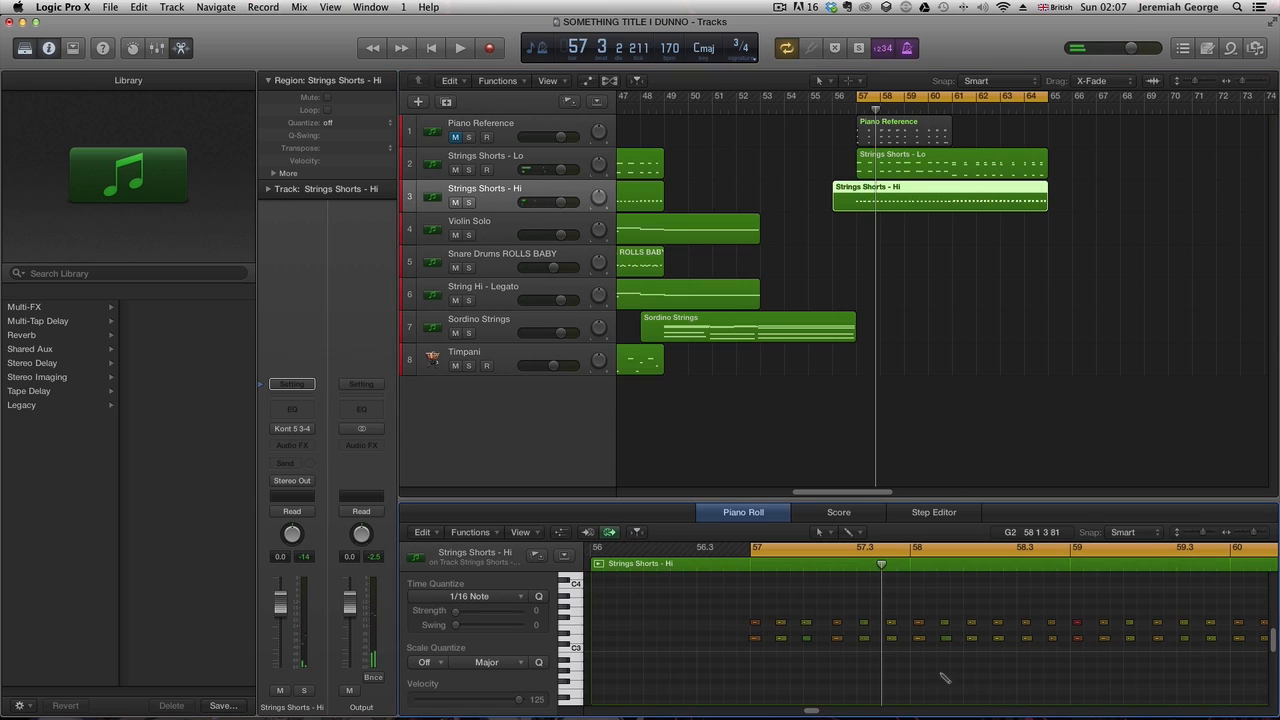
pyautogui.press('space')
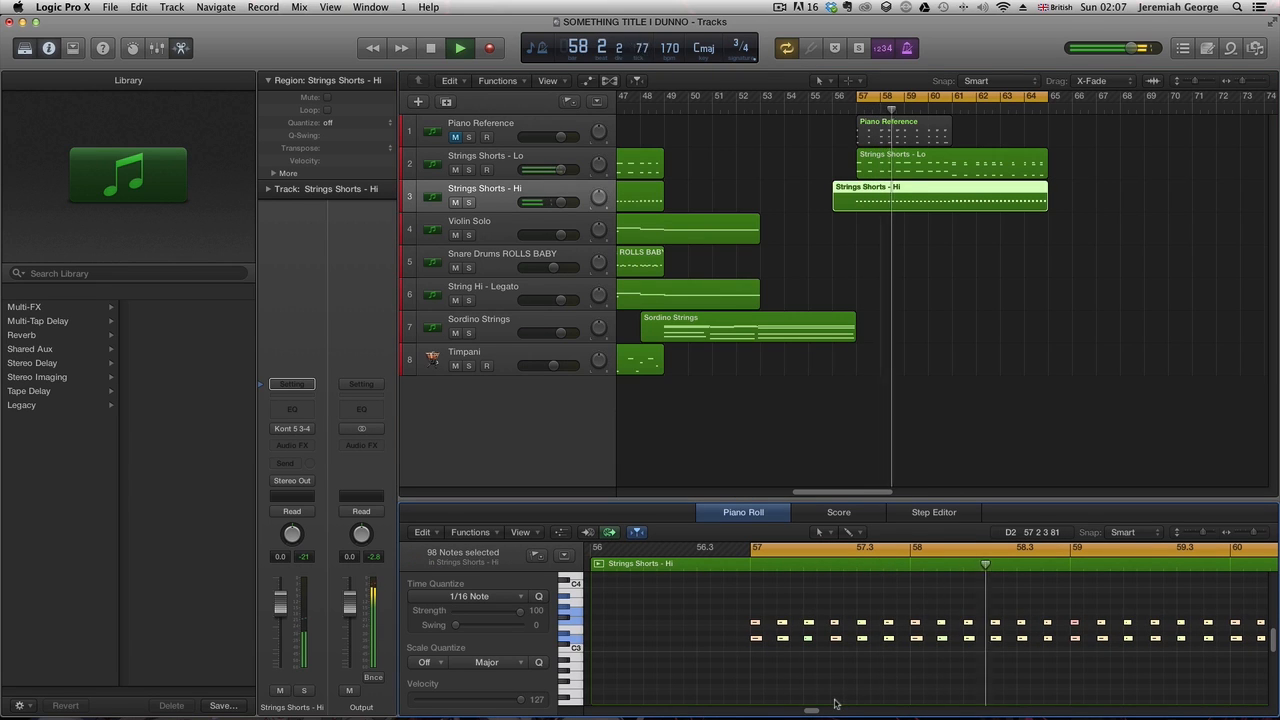
pyautogui.moveTo(816, 712); pyautogui.dragTo(836, 716)
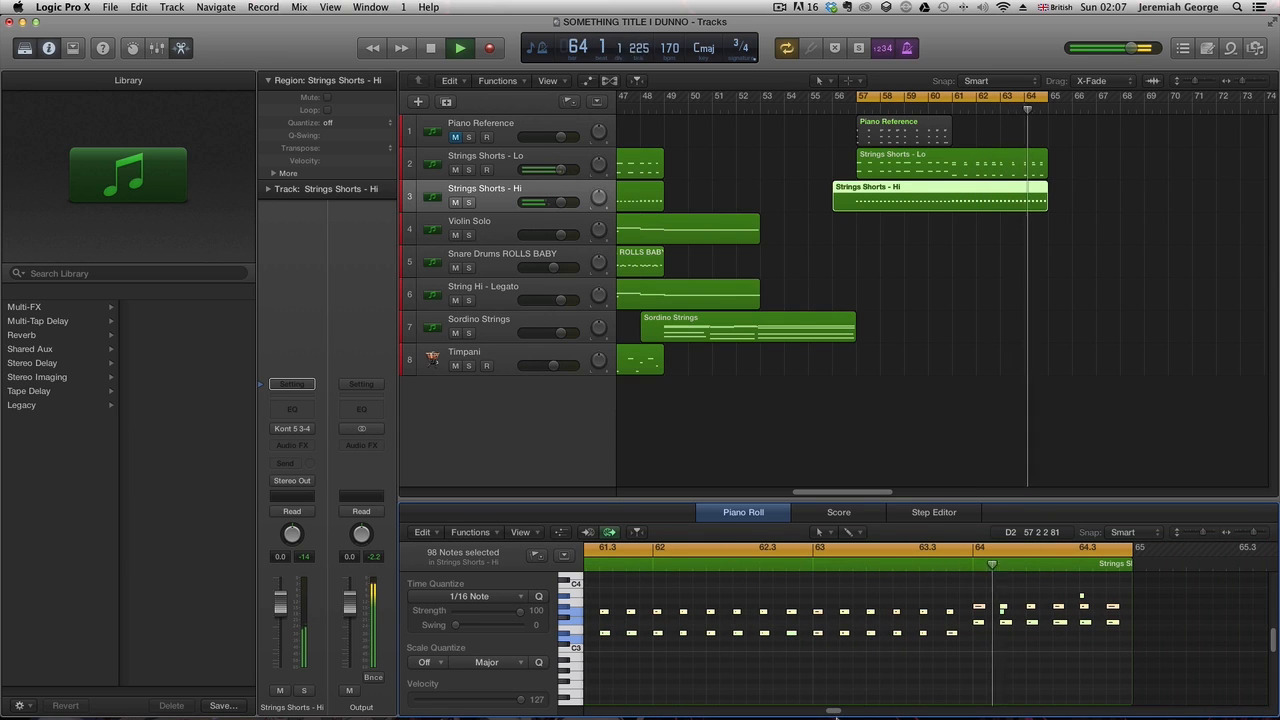
pyautogui.press('space')
pyautogui.click(998, 664)
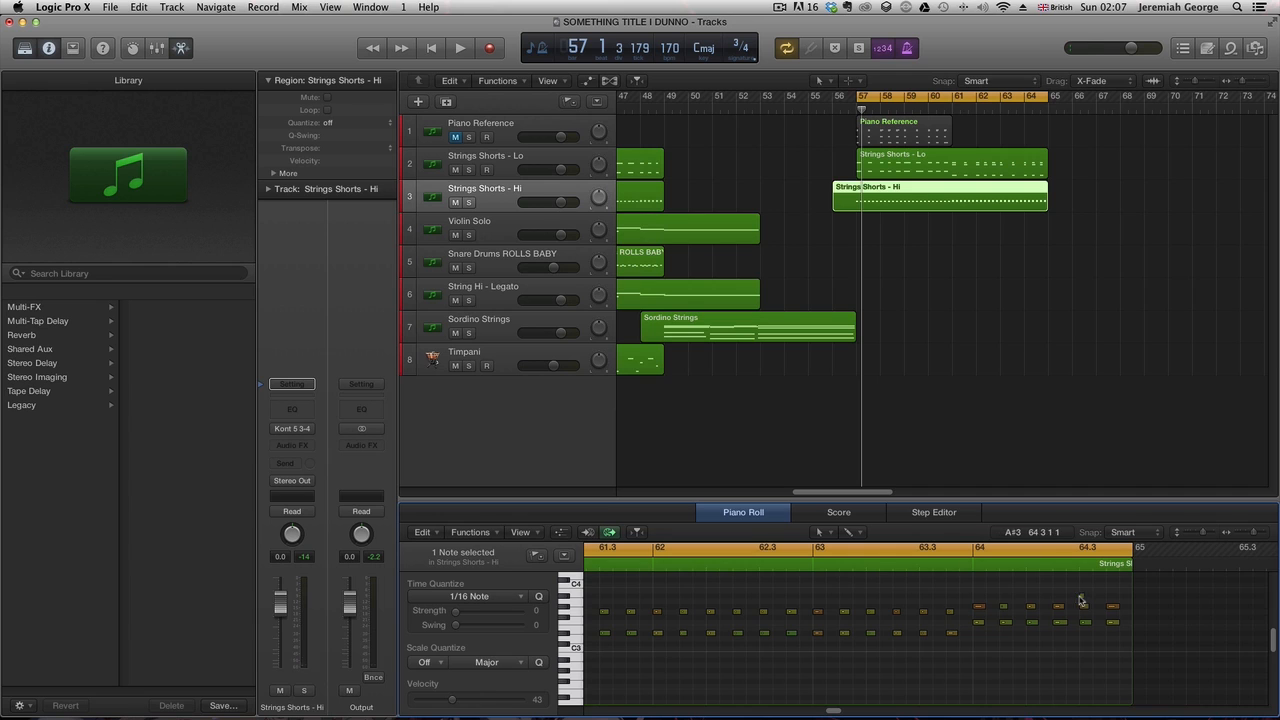
pyautogui.press('space')
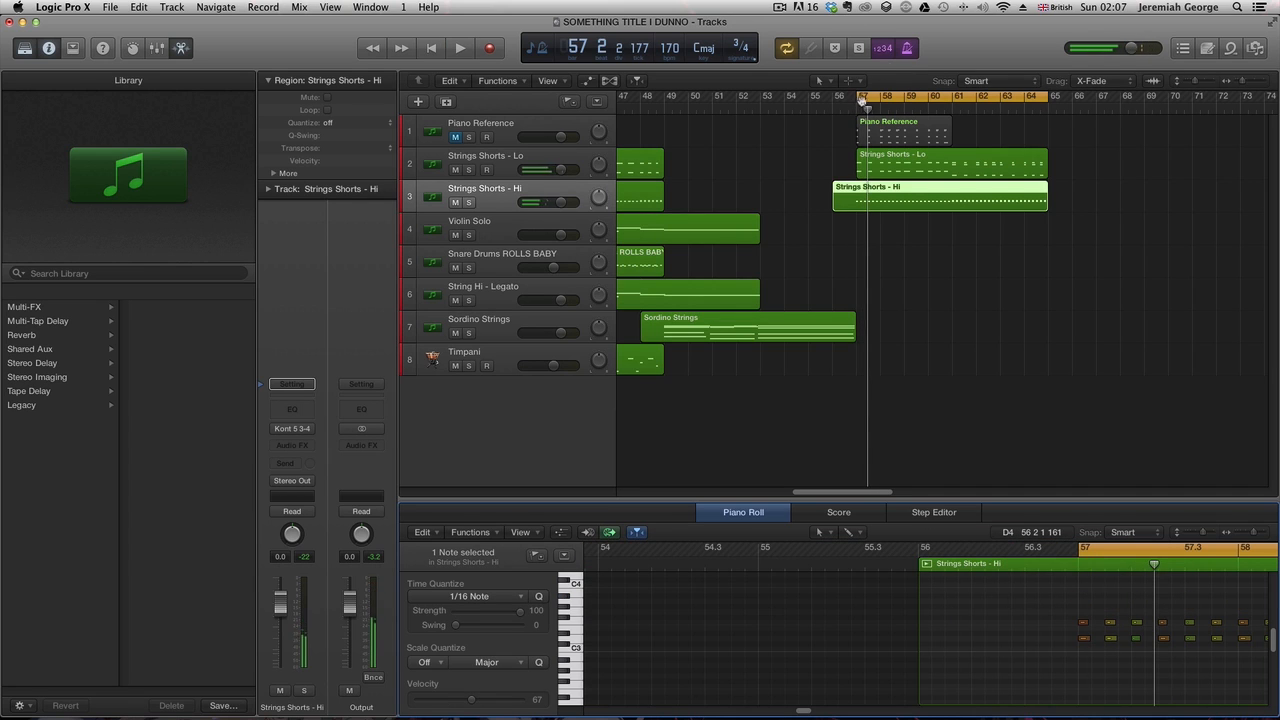
pyautogui.press('space')
# - Split the Strings Shorts - Hi region at bar 57 and delete the part before the split
pyautogui.click(842, 197)
pyautogui.press('super+r')
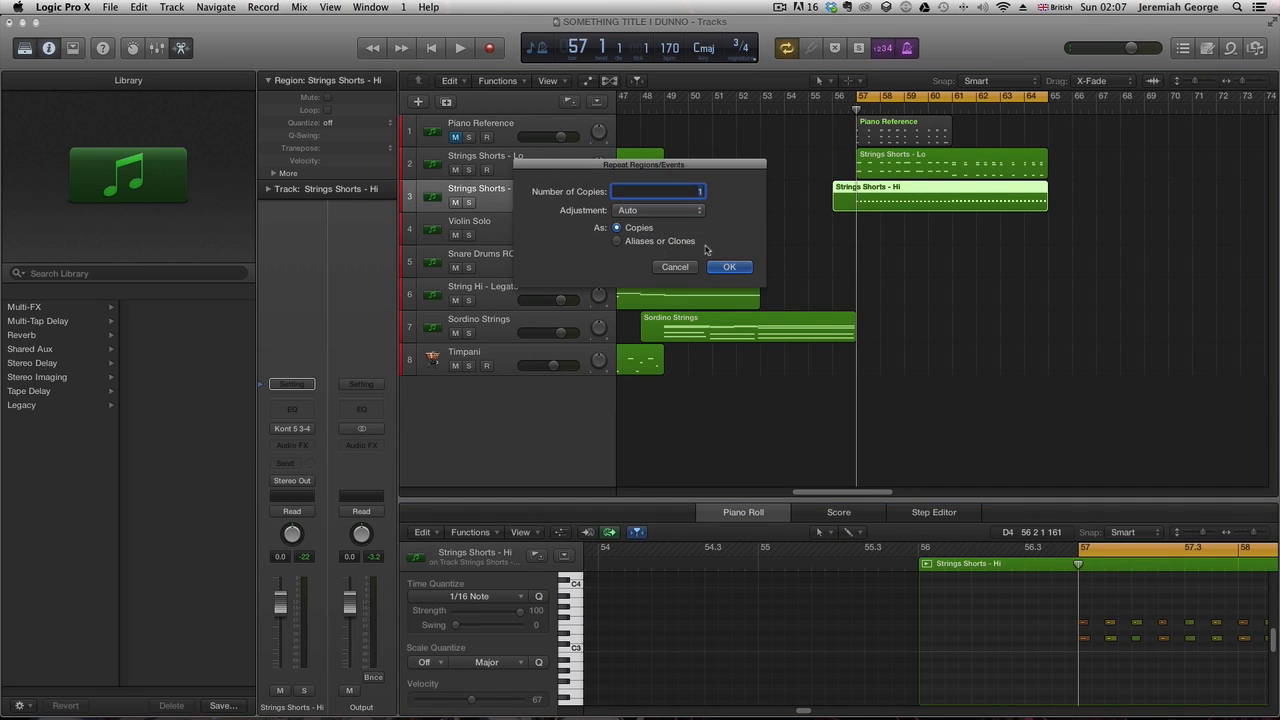
pyautogui.click(687, 271)
pyautogui.press('super+t')
pyautogui.click(849, 187)
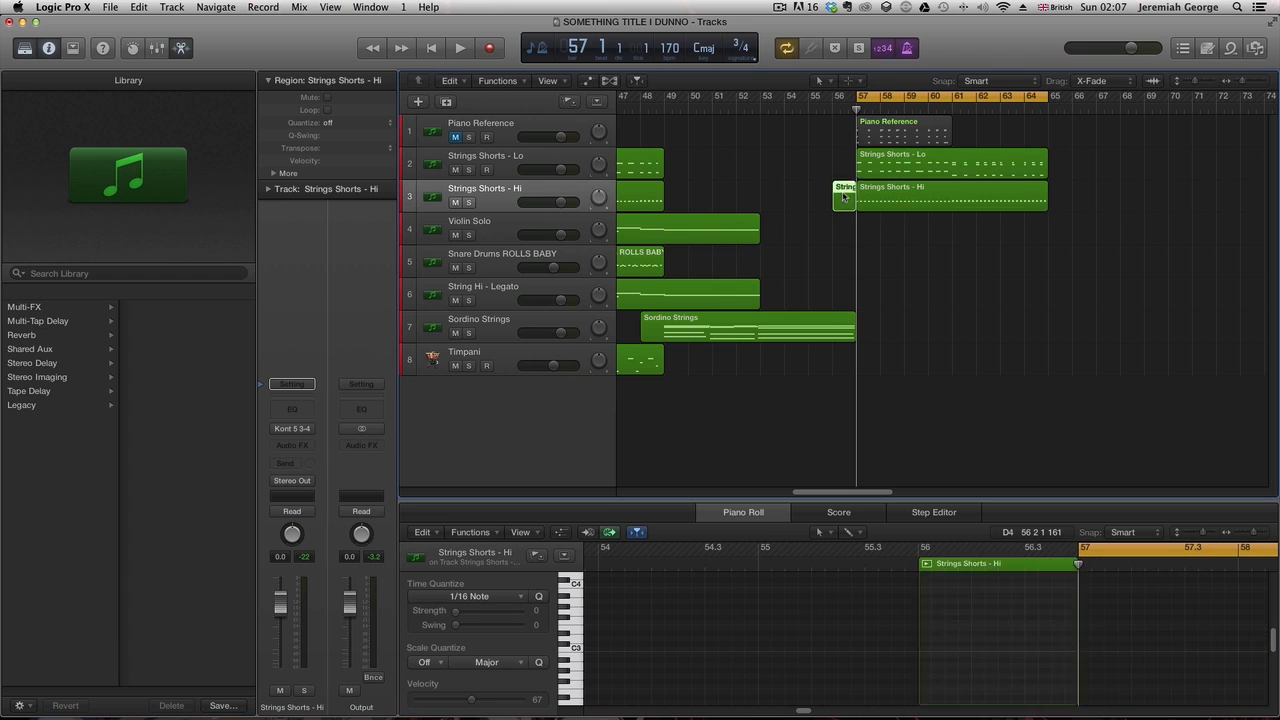
pyautogui.press('Delete')
# - Delete the Piano Reference region at bars 57 to 60
pyautogui.press('space')
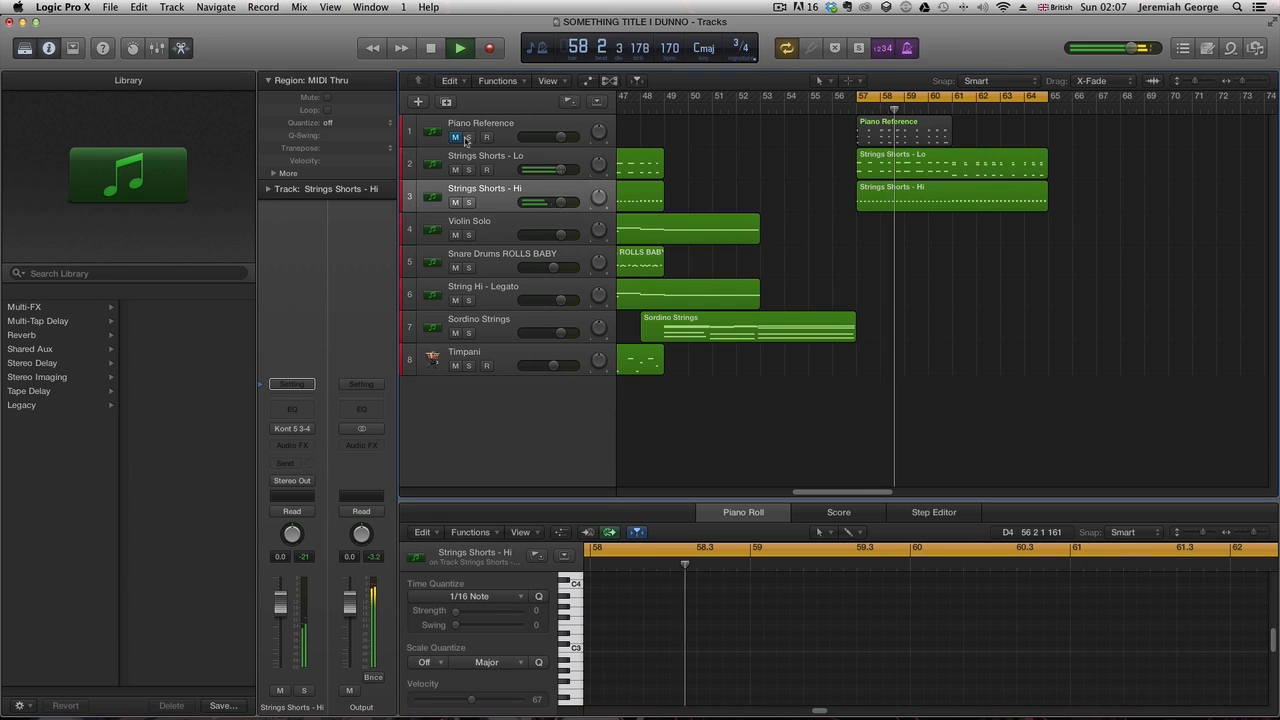
pyautogui.press('Delete')
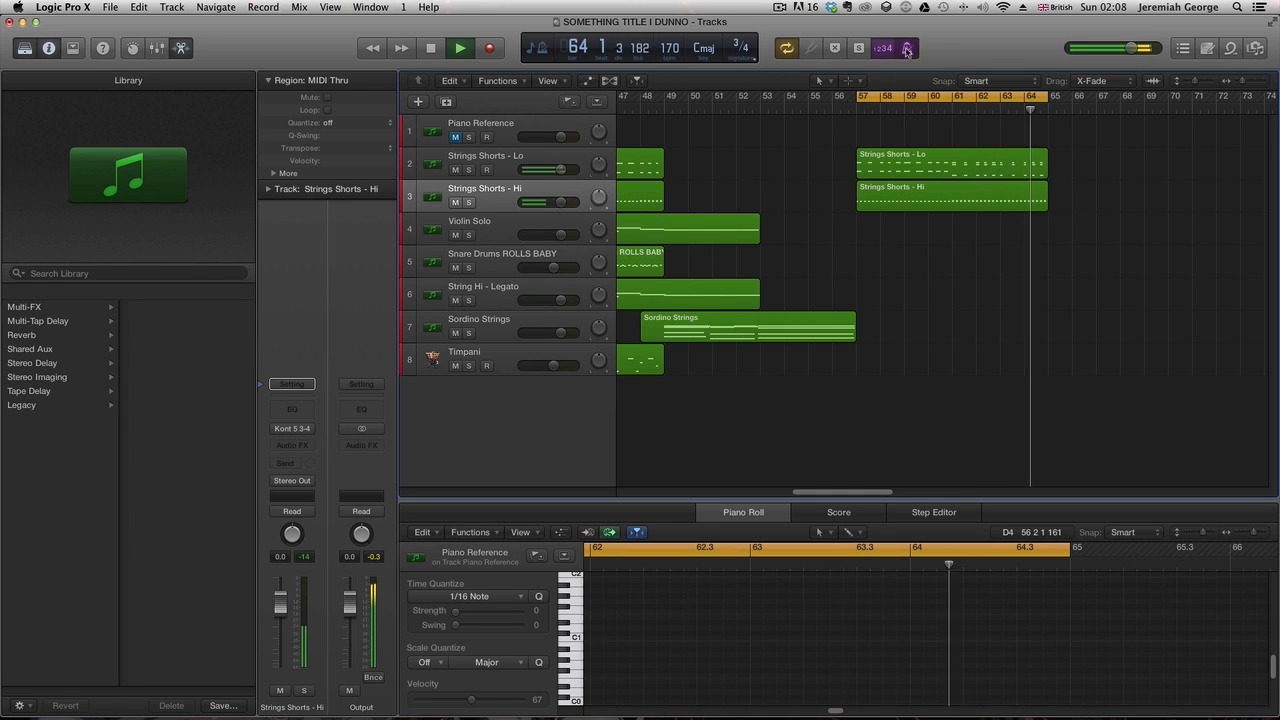
# - Turn off the metronome and cycle mode and set the playhead to bar 51
pyautogui.click(908, 49)
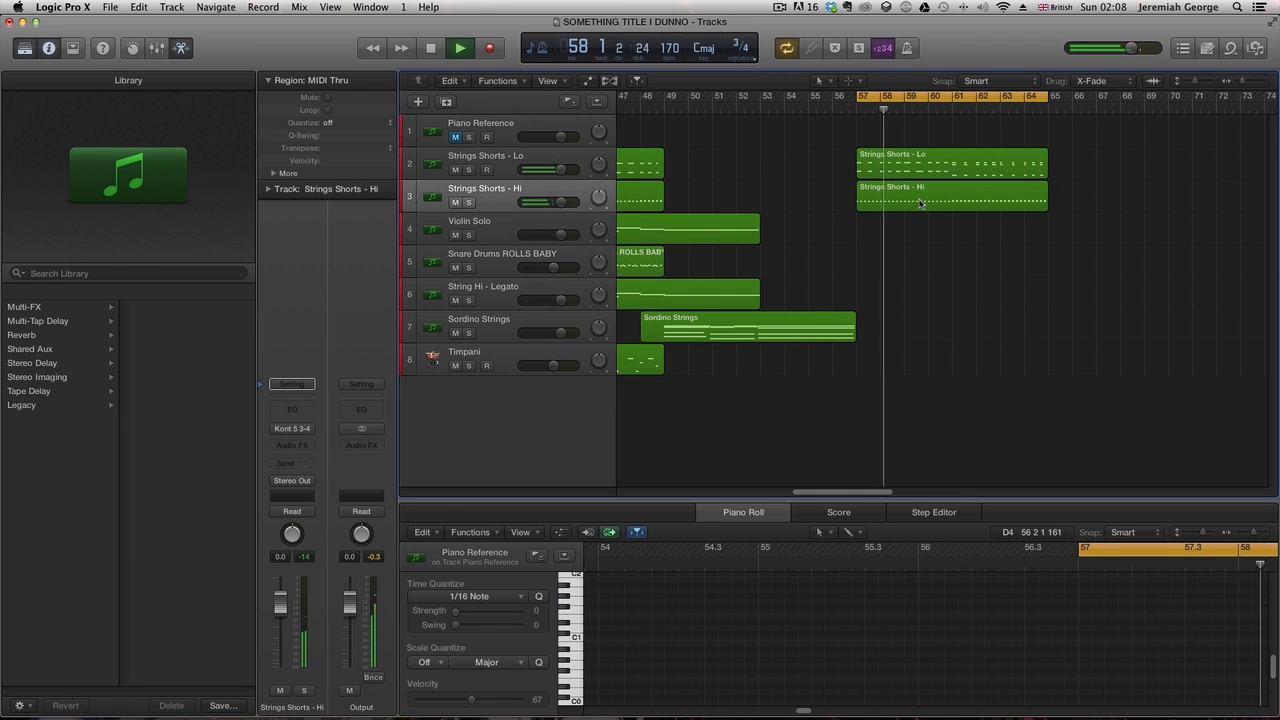
pyautogui.click(871, 101)
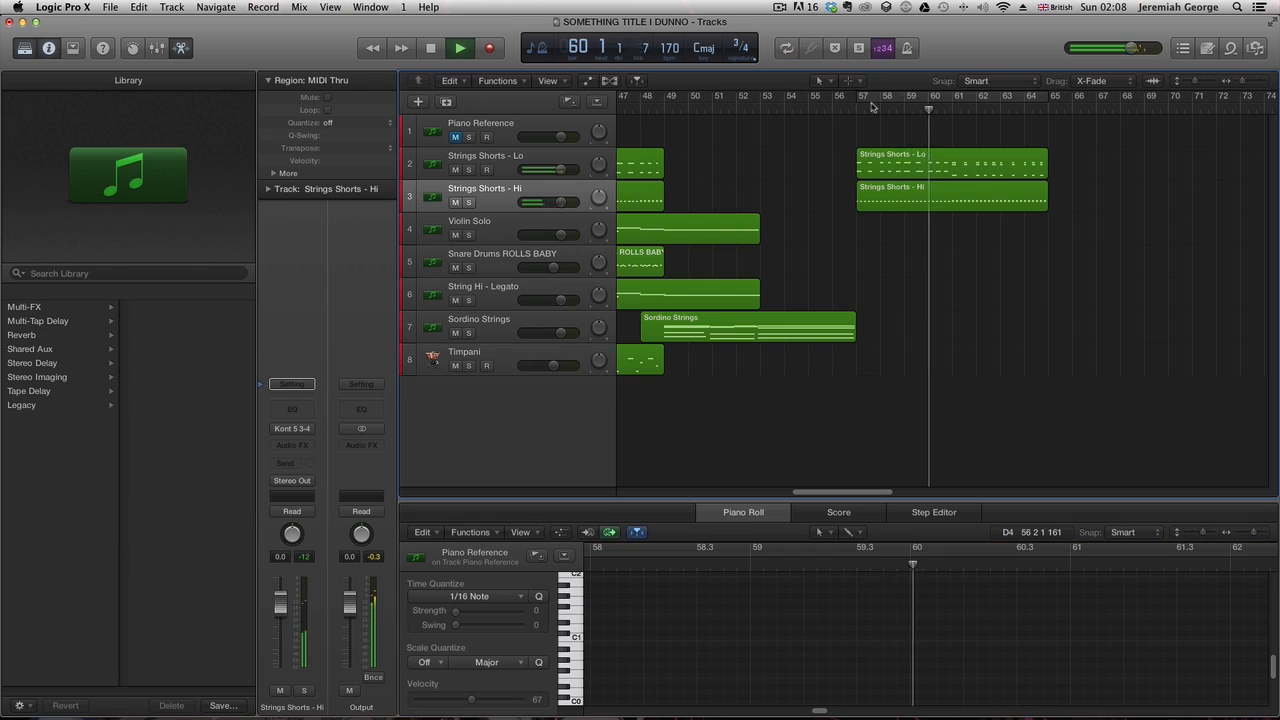
pyautogui.click(651, 110)
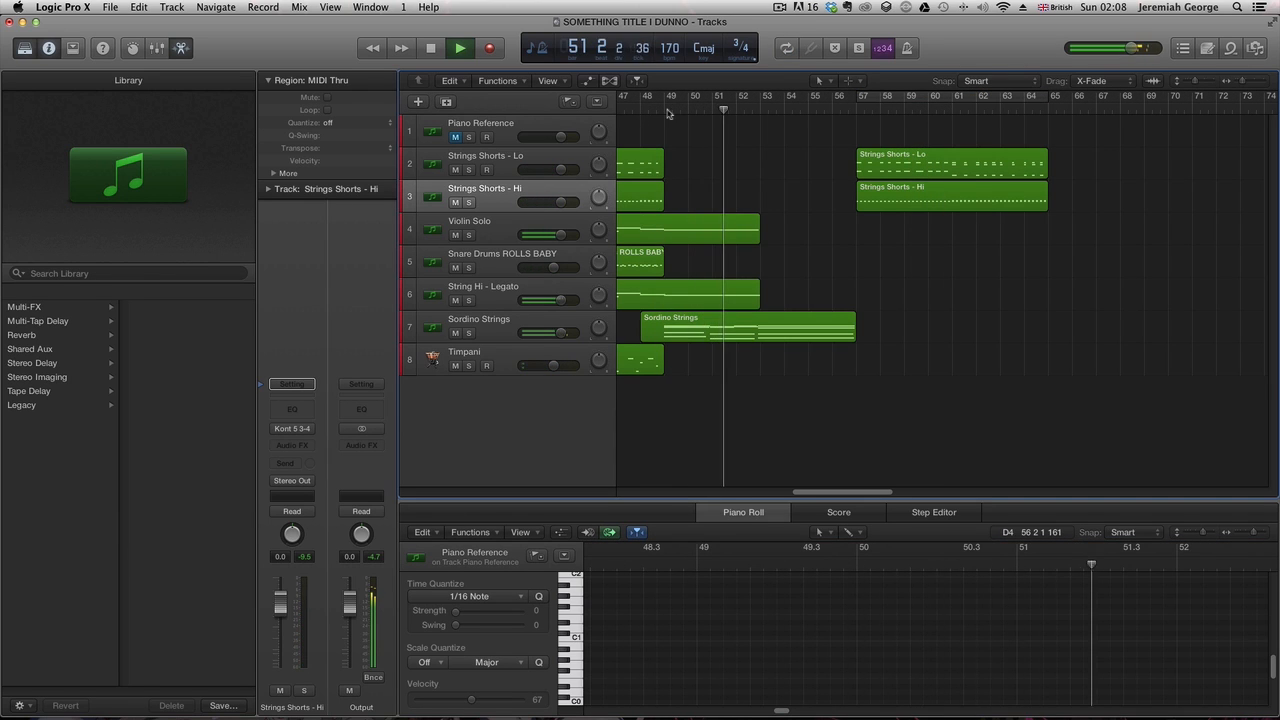
pyautogui.click(663, 110)
# - Copy the Sordino Strings region to bar 57, audition it, and delete the copy
pyautogui.moveTo(642, 337); pyautogui.dragTo(865, 339)
pyautogui.doubleClick(808, 112)
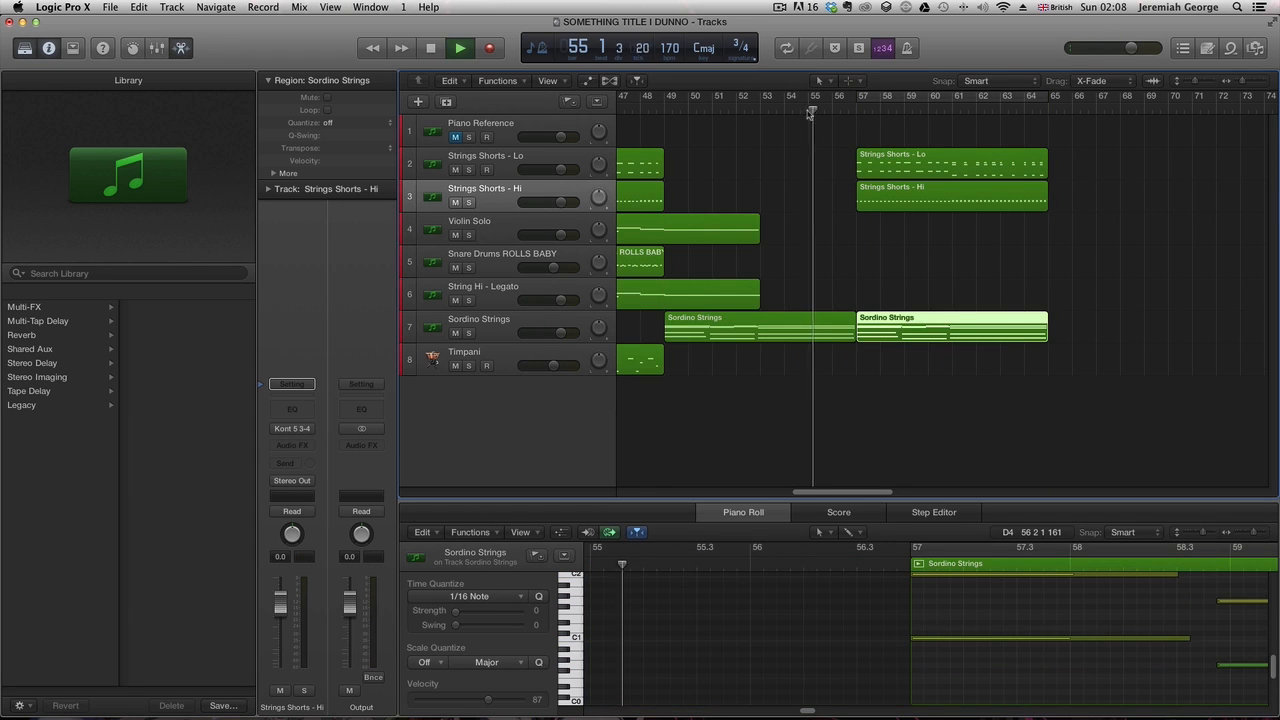
pyautogui.click(757, 112)
pyautogui.click(848, 112)
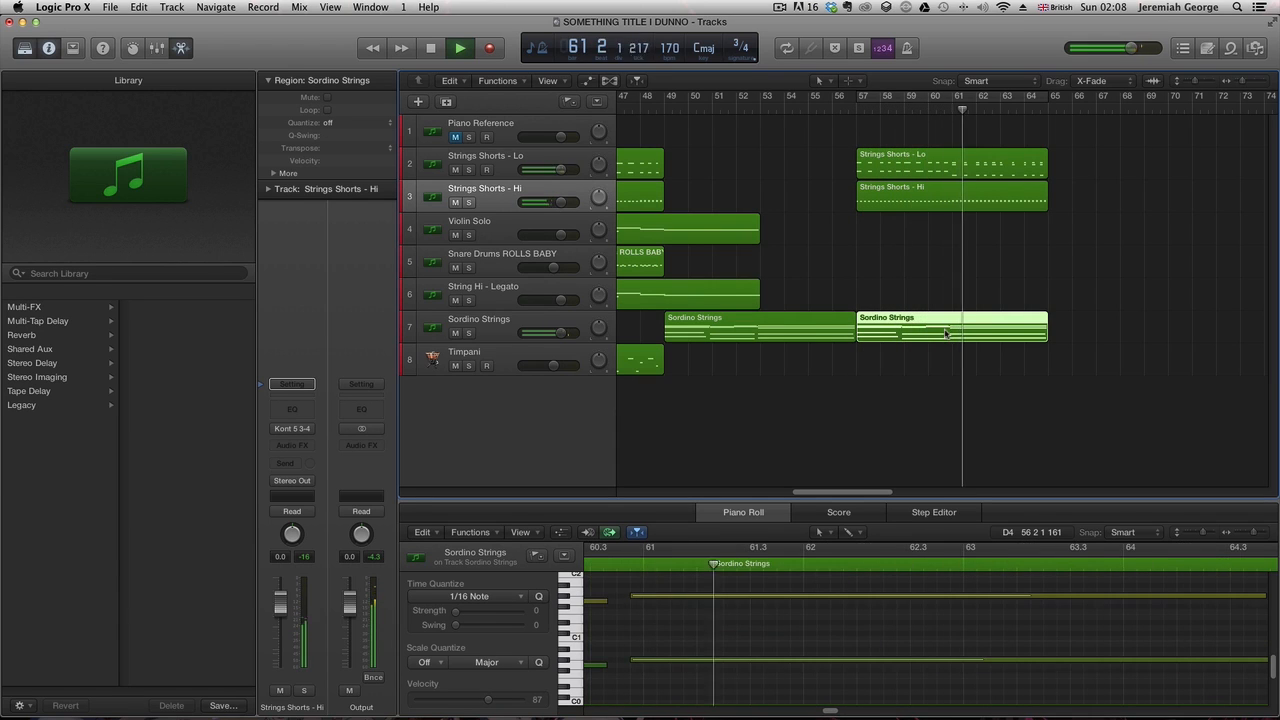
pyautogui.press('Delete')
# - Select the Piano Reference track and unmute it
pyautogui.click(852, 104)
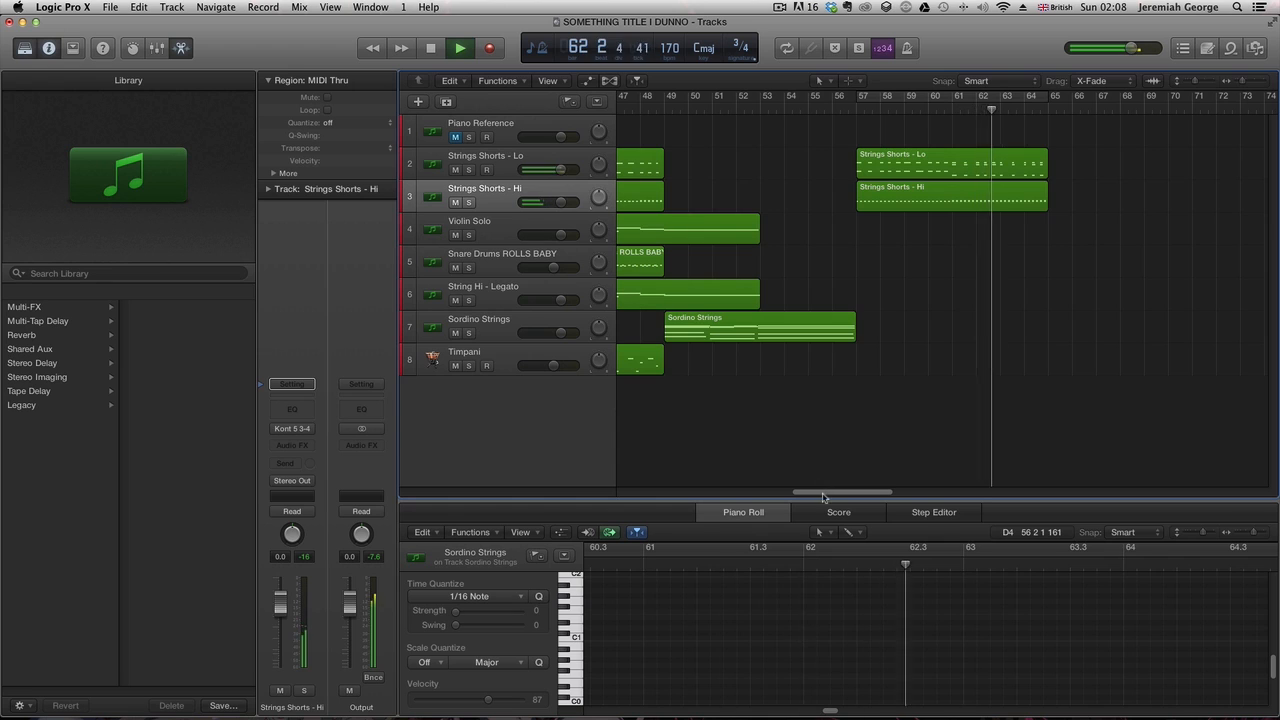
pyautogui.moveTo(824, 492); pyautogui.dragTo(792, 494)
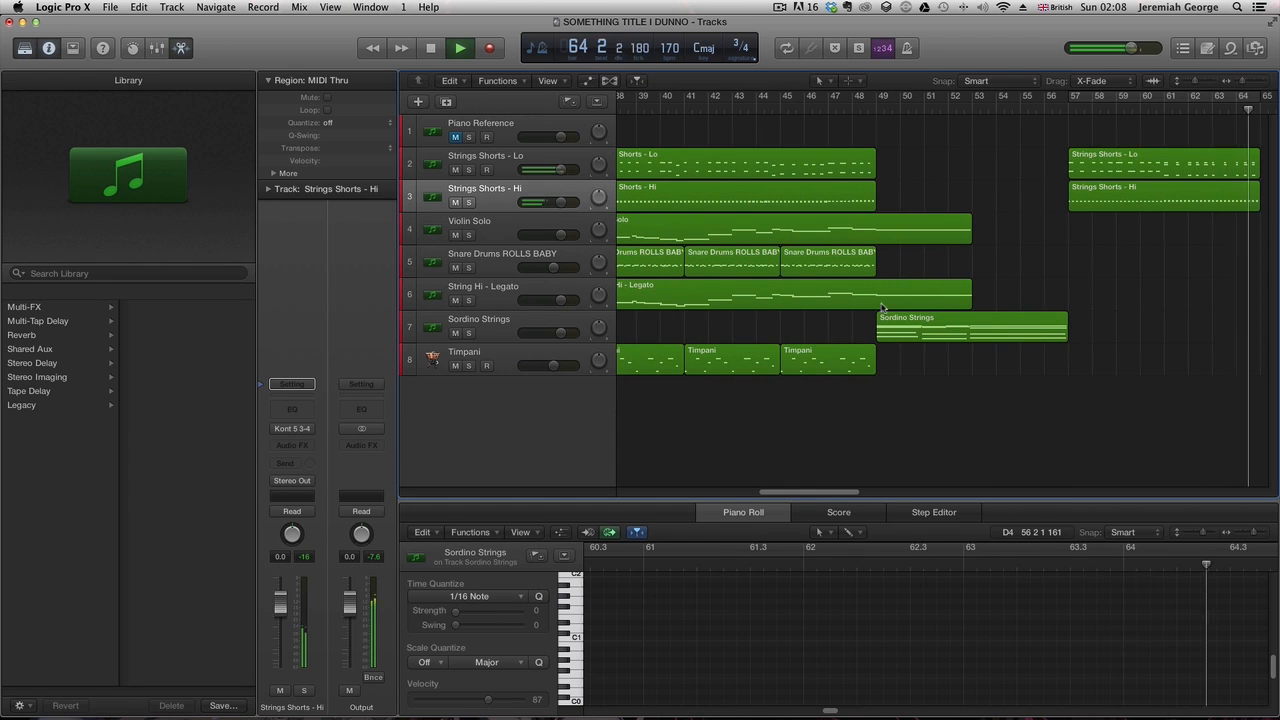
pyautogui.click(1056, 114)
pyautogui.click(452, 140)
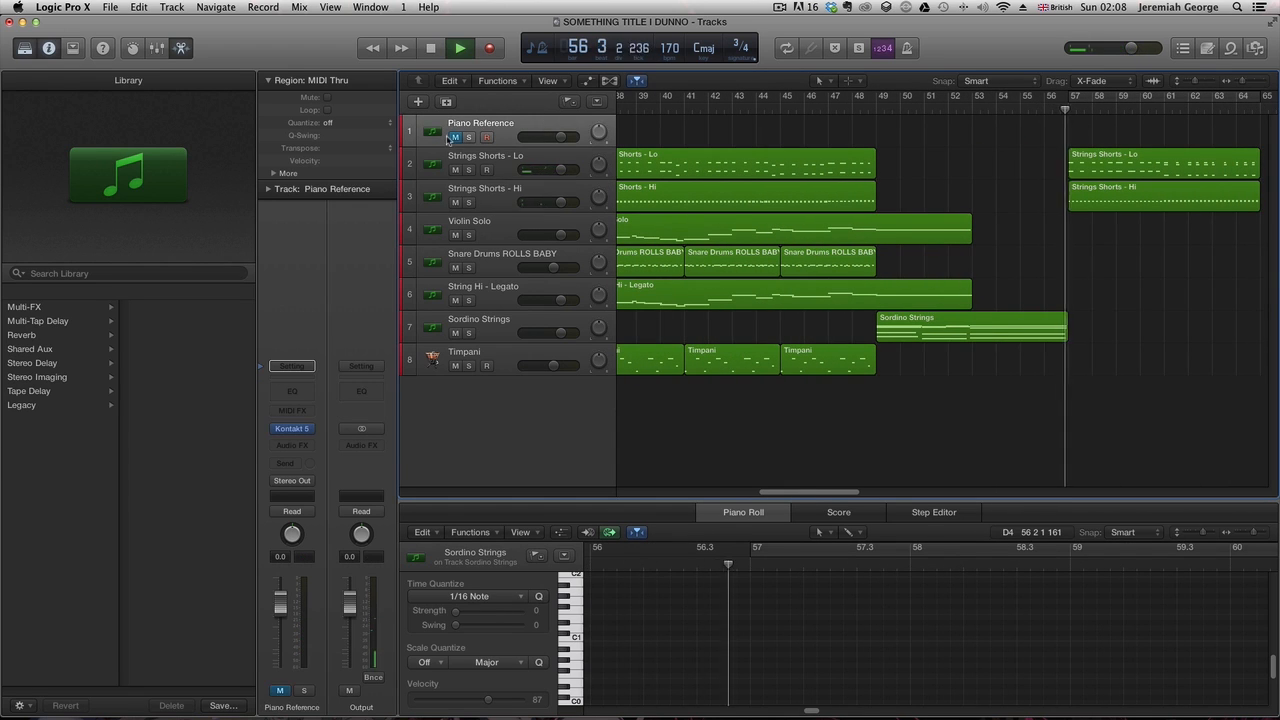
pyautogui.click(454, 138)
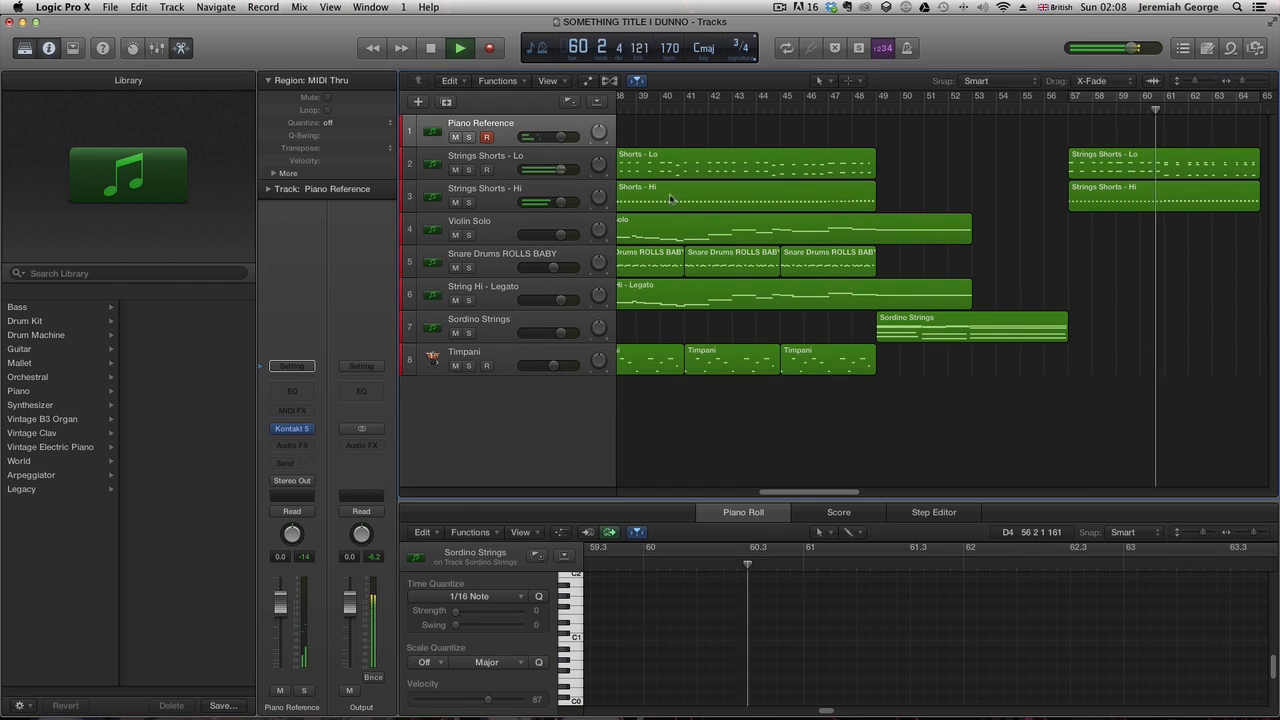
# - Set the cycle to bars 57 to 65 and copy the Strings Shorts - Lo and Hi regions to bar 65
pyautogui.press('space')
pyautogui.press('space')
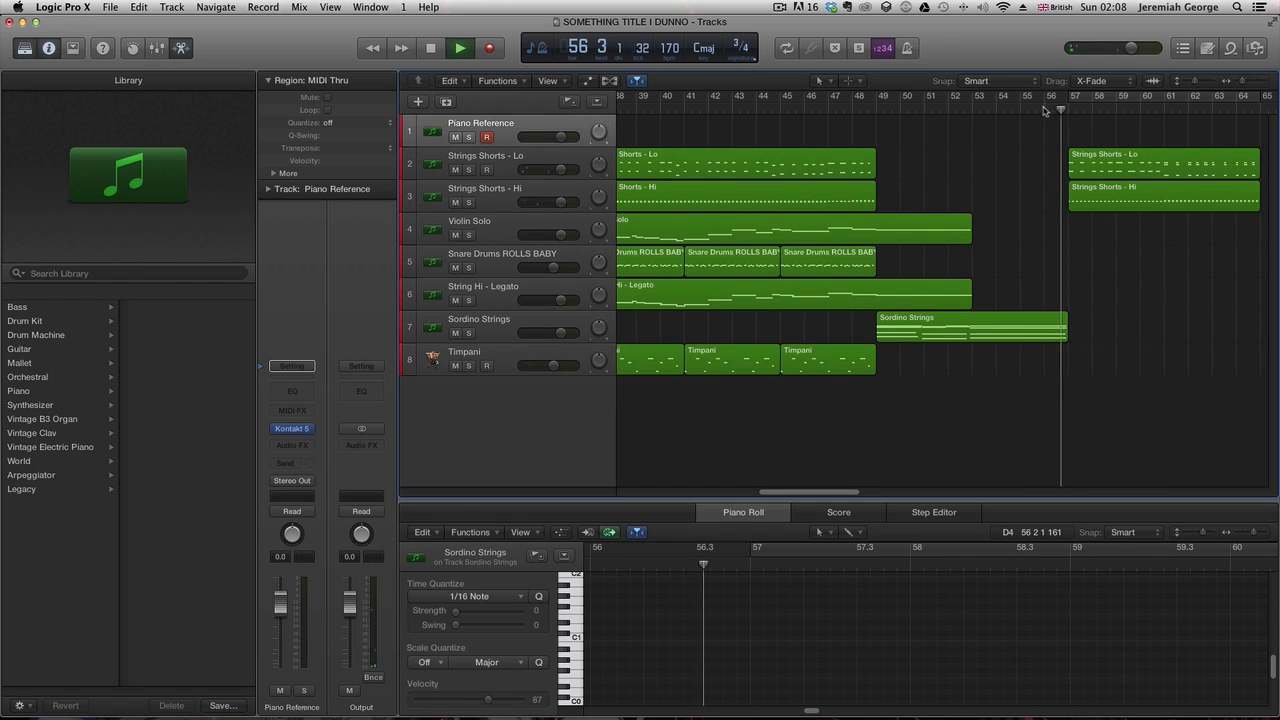
pyautogui.click(1097, 103)
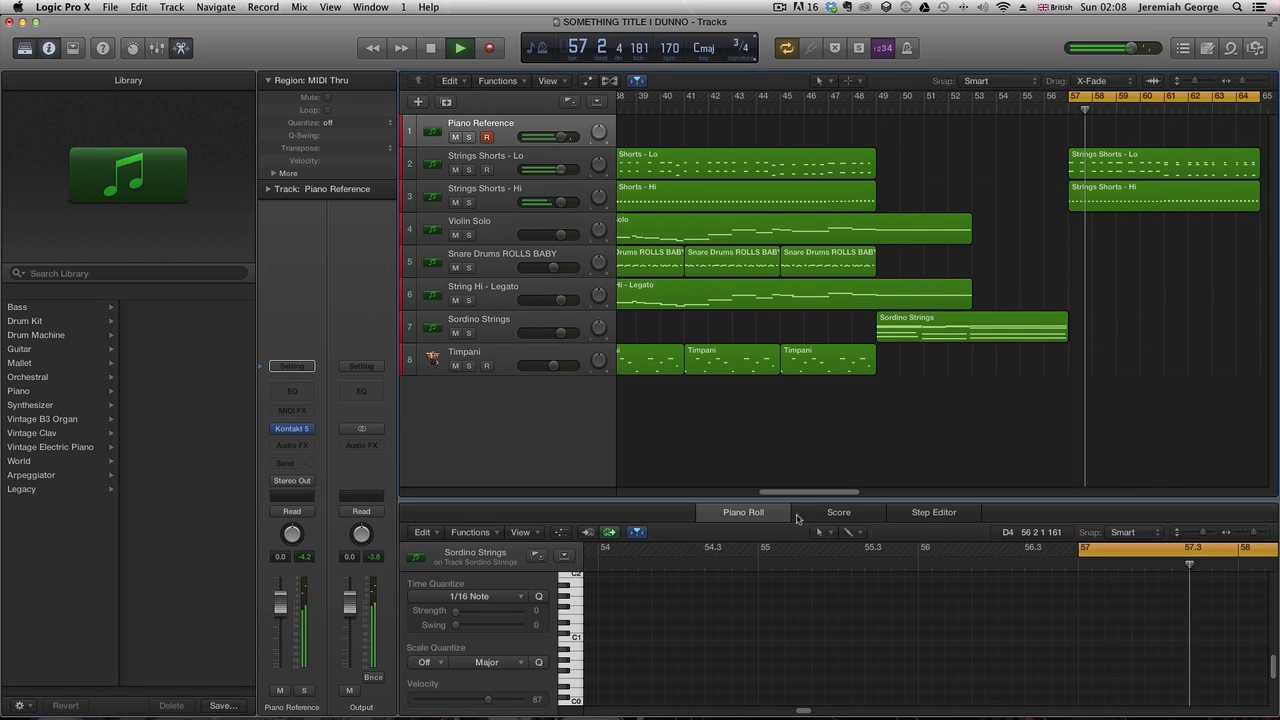
pyautogui.moveTo(800, 493); pyautogui.dragTo(845, 507)
pyautogui.moveTo(986, 176); pyautogui.dragTo(876, 208)
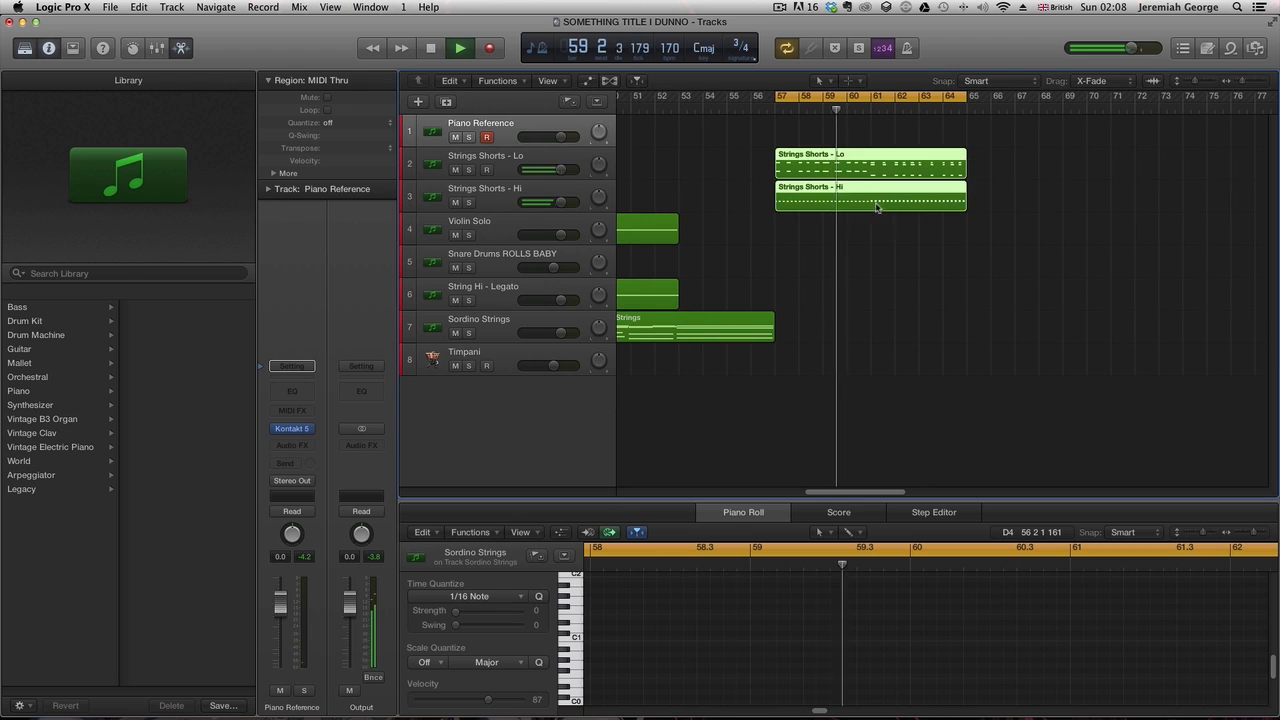
pyautogui.moveTo(830, 165); pyautogui.dragTo(1020, 162)
pyautogui.hscroll(-10, 838, 430)
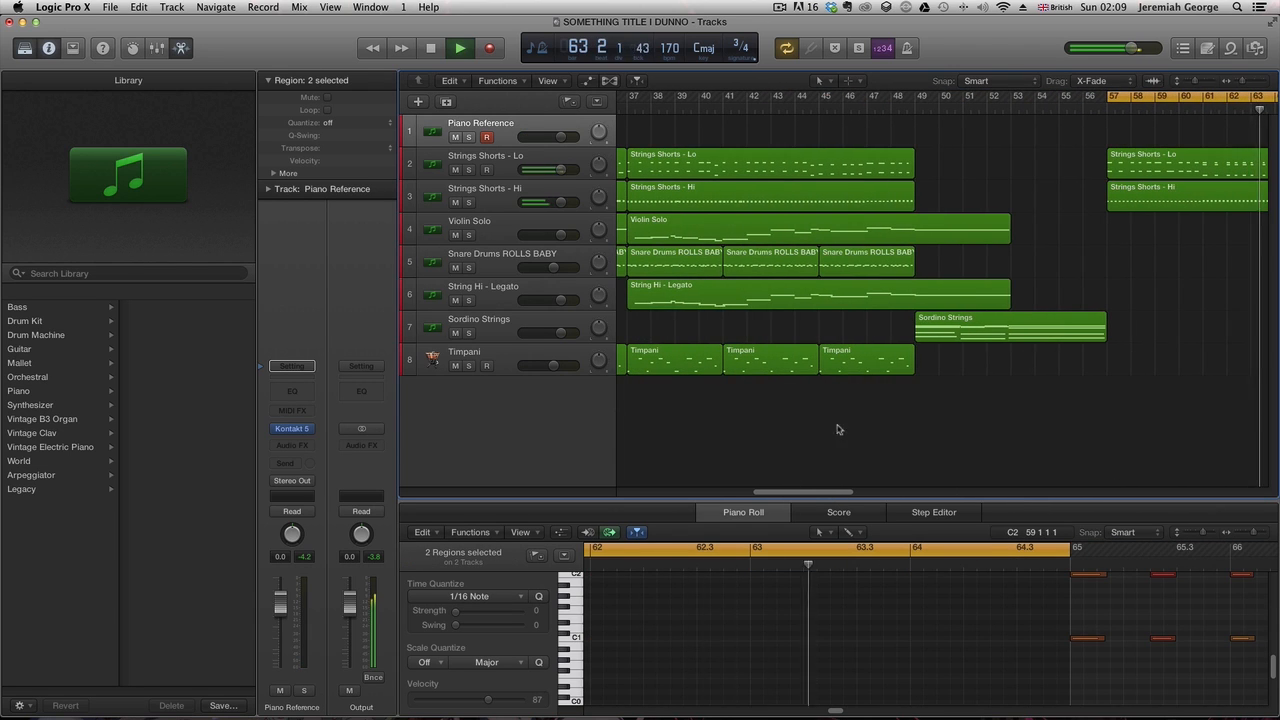
# - Extend the cycle to bars 57 to 73 and record a new Piano Reference part across it
pyautogui.moveTo(829, 495); pyautogui.dragTo(891, 494)
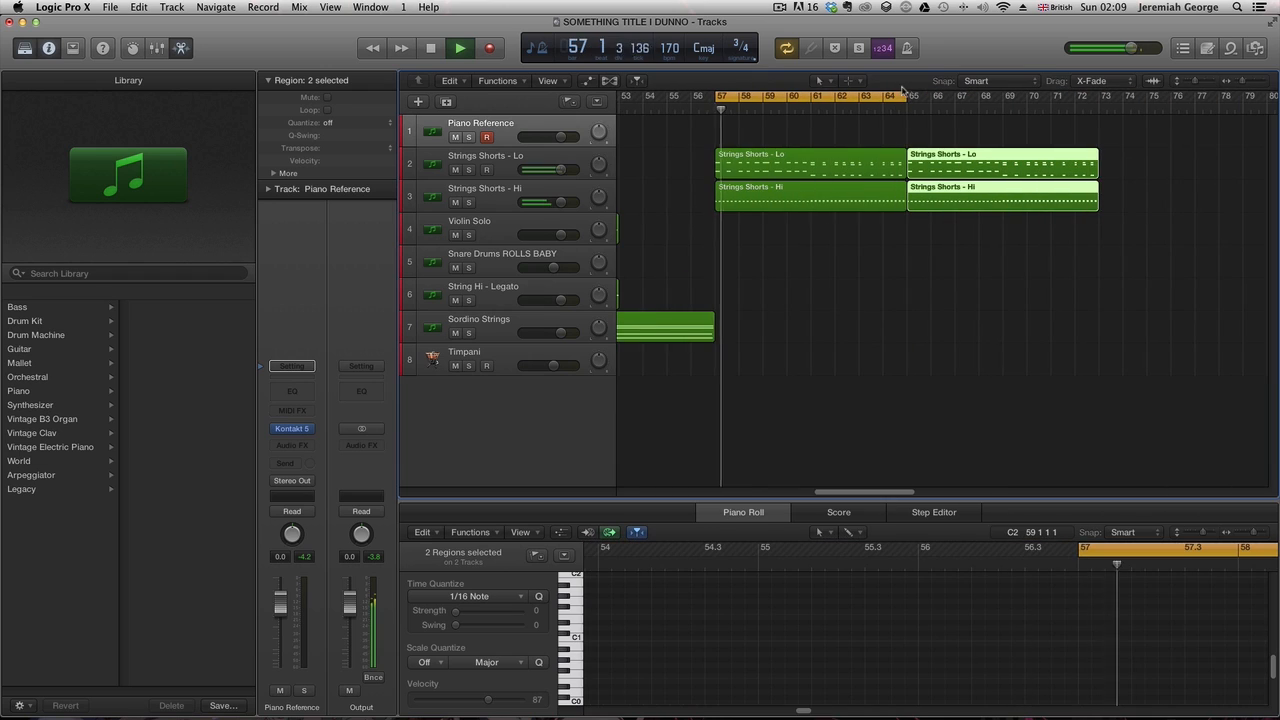
pyautogui.moveTo(903, 96); pyautogui.dragTo(1093, 98)
pyautogui.click(490, 48)
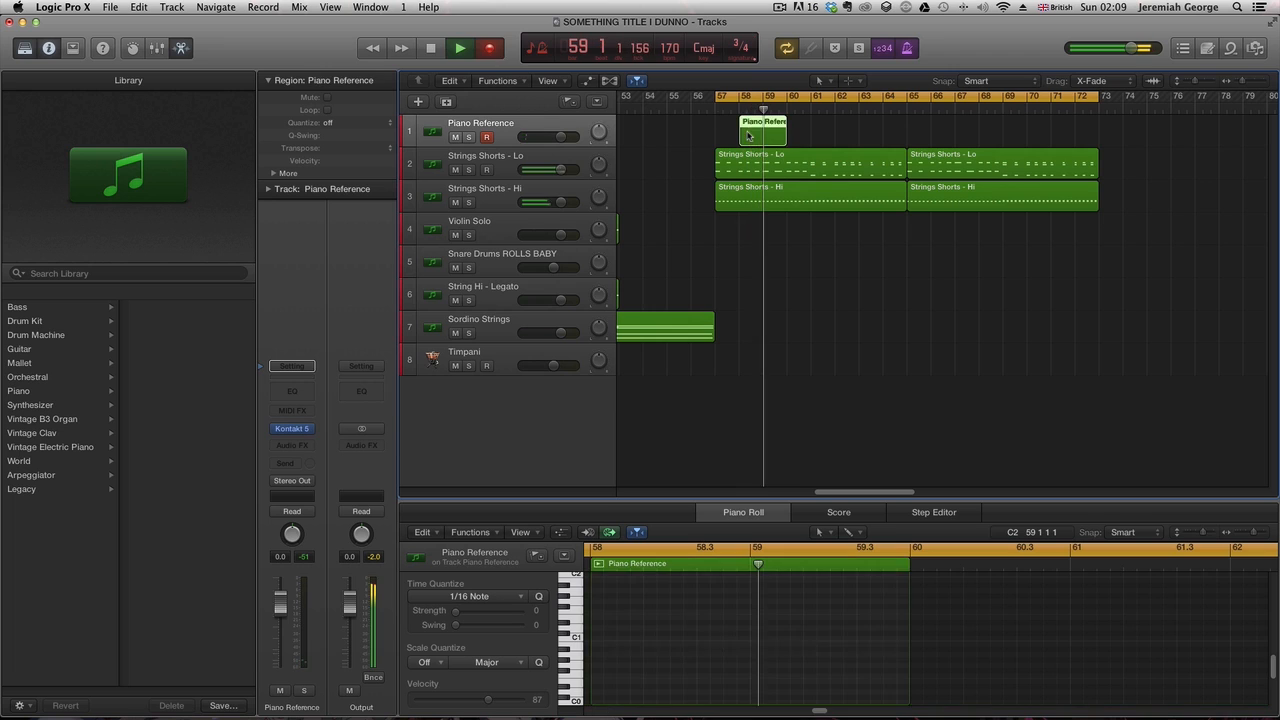
pyautogui.press('space')
pyautogui.click(490, 49)
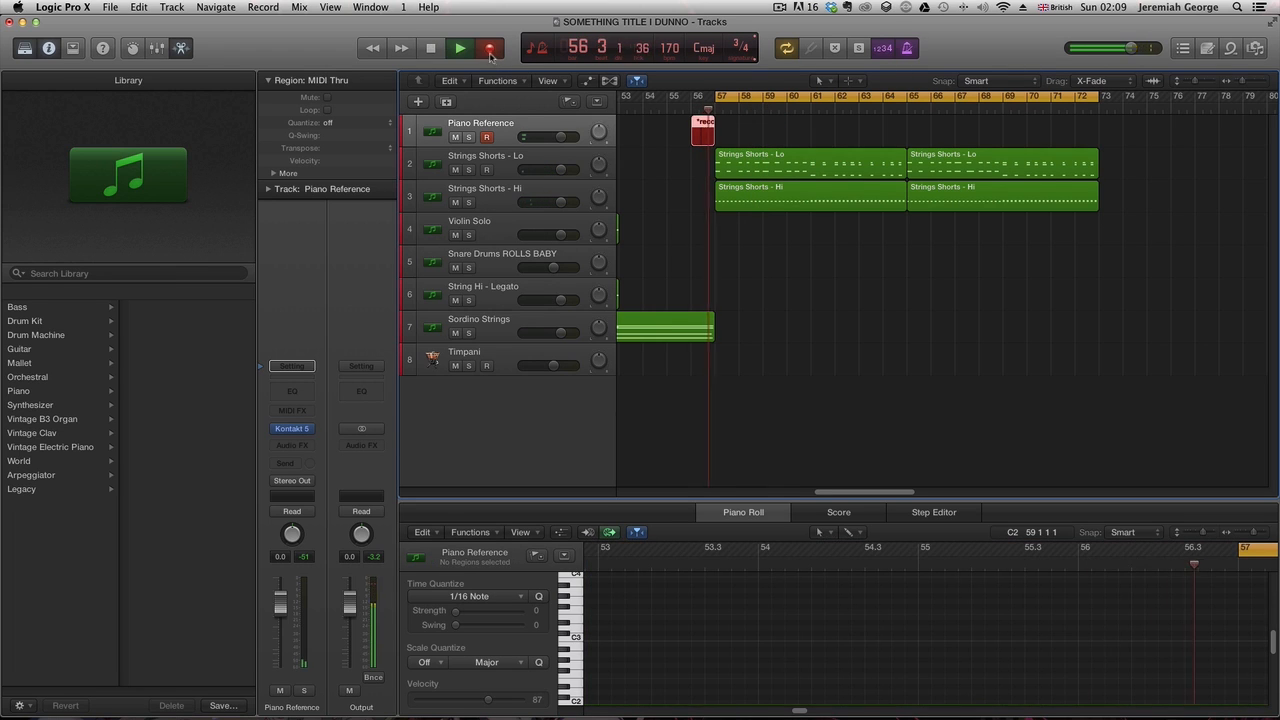
pyautogui.press('space')
pyautogui.click(492, 48)
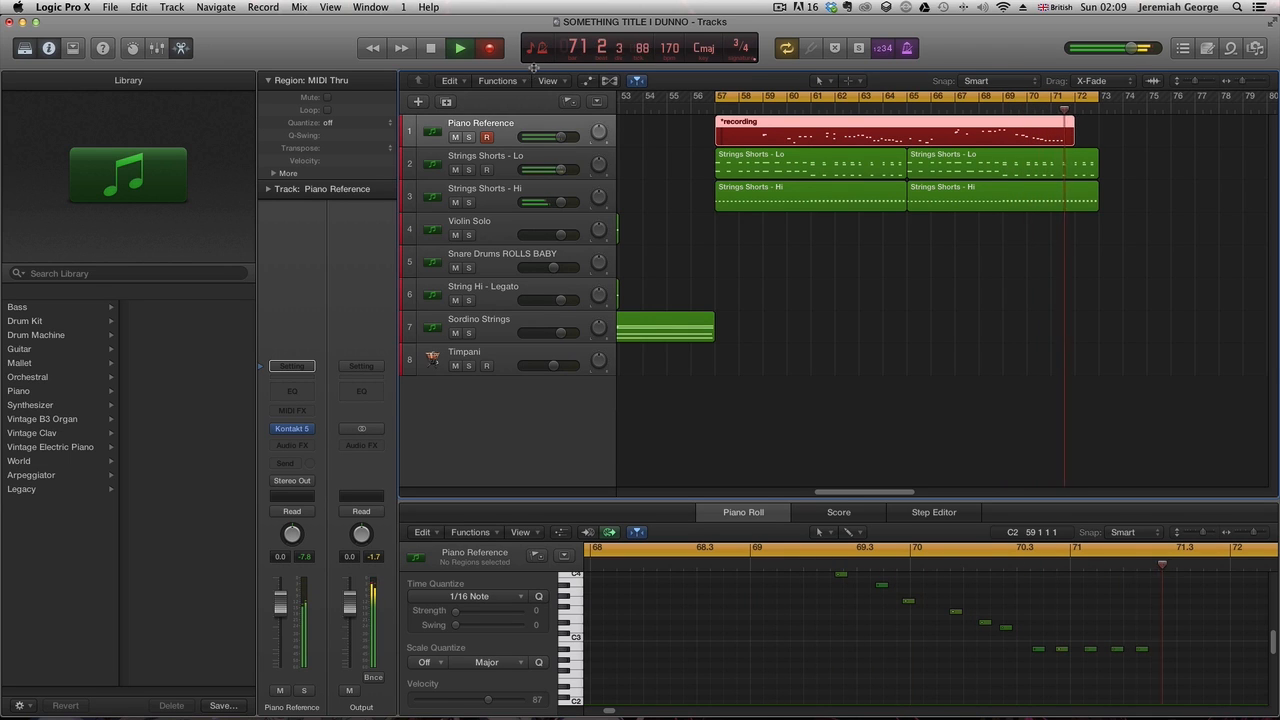
pyautogui.press('space')
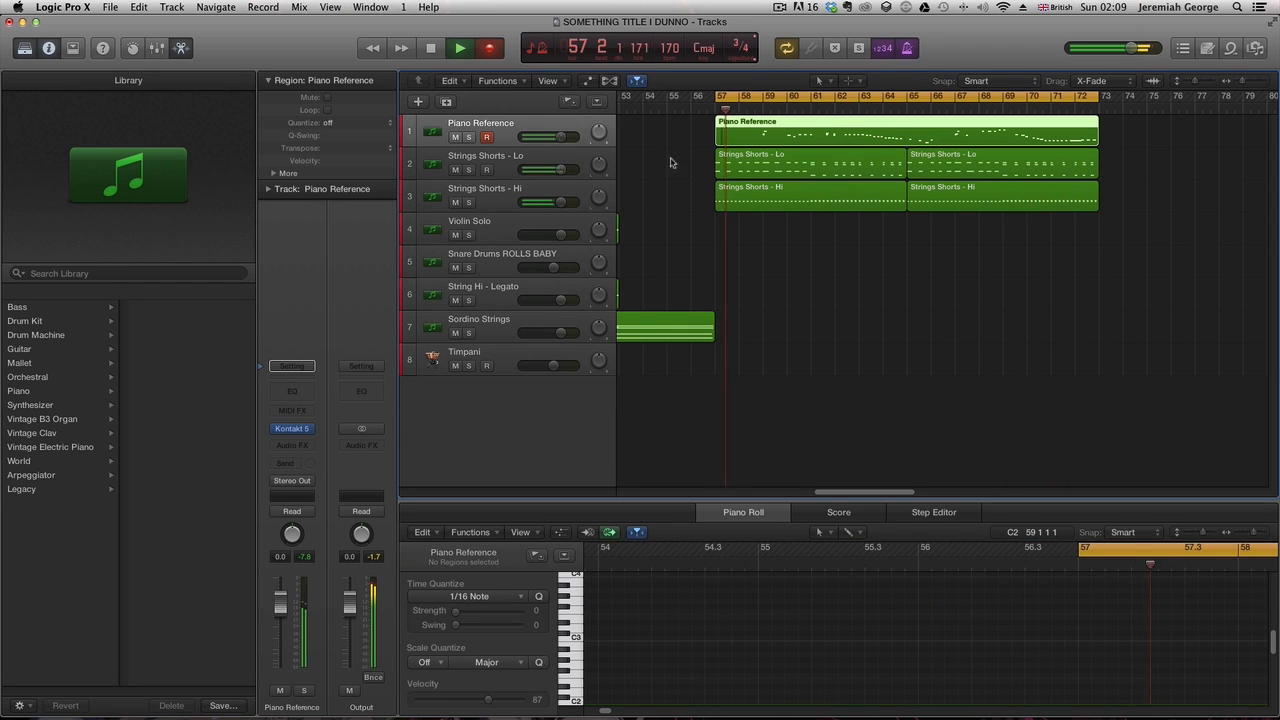
# - Copy the Snare Drums and Timpani regions from bar 41 to bar 57
pyautogui.moveTo(893, 494); pyautogui.dragTo(766, 493)
pyautogui.press('space')
pyautogui.press('space')
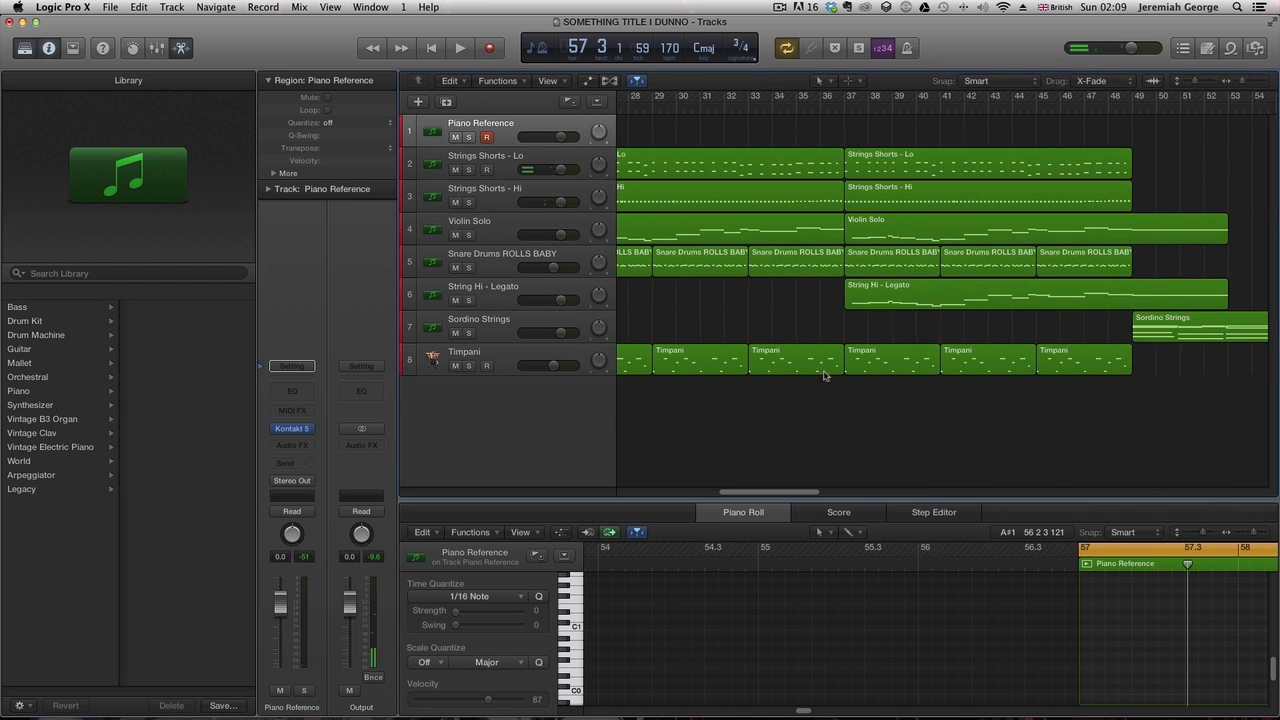
pyautogui.click(991, 268)
pyautogui.keyDown('shift'); pyautogui.click(993, 358); pyautogui.keyUp('shift')
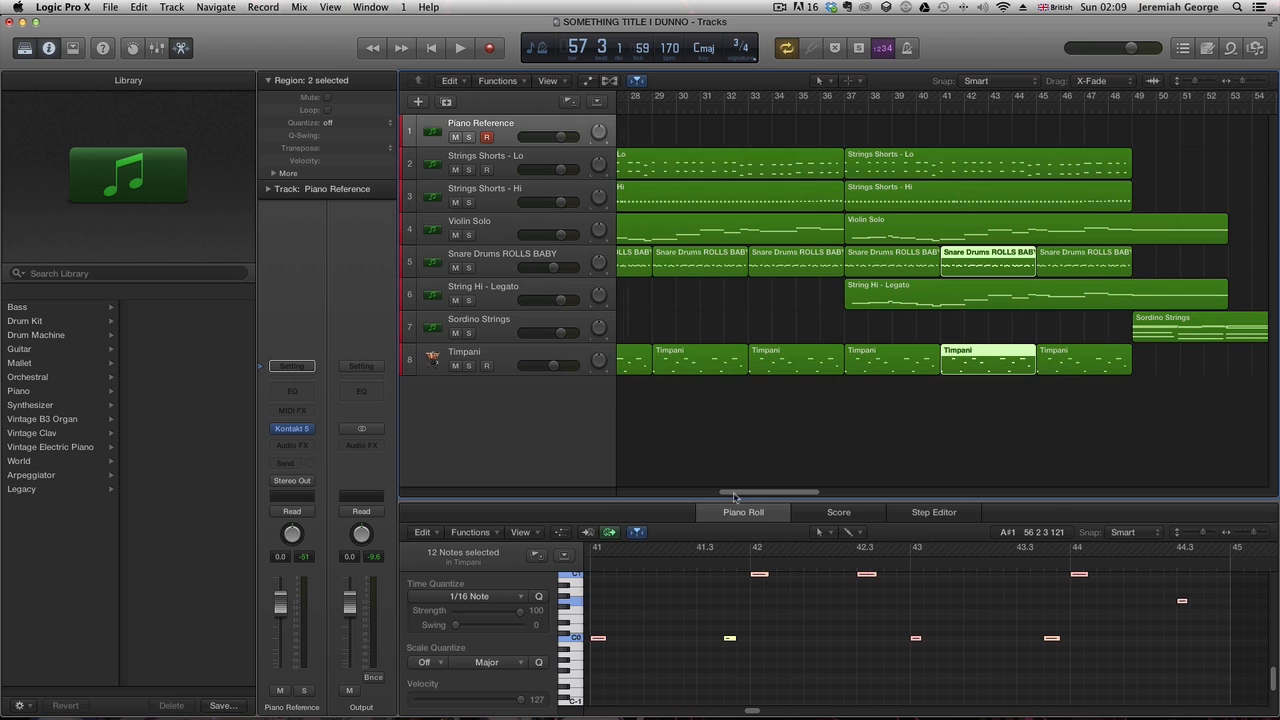
pyautogui.moveTo(734, 496); pyautogui.dragTo(784, 492)
pyautogui.moveTo(681, 373); pyautogui.dragTo(1063, 373)
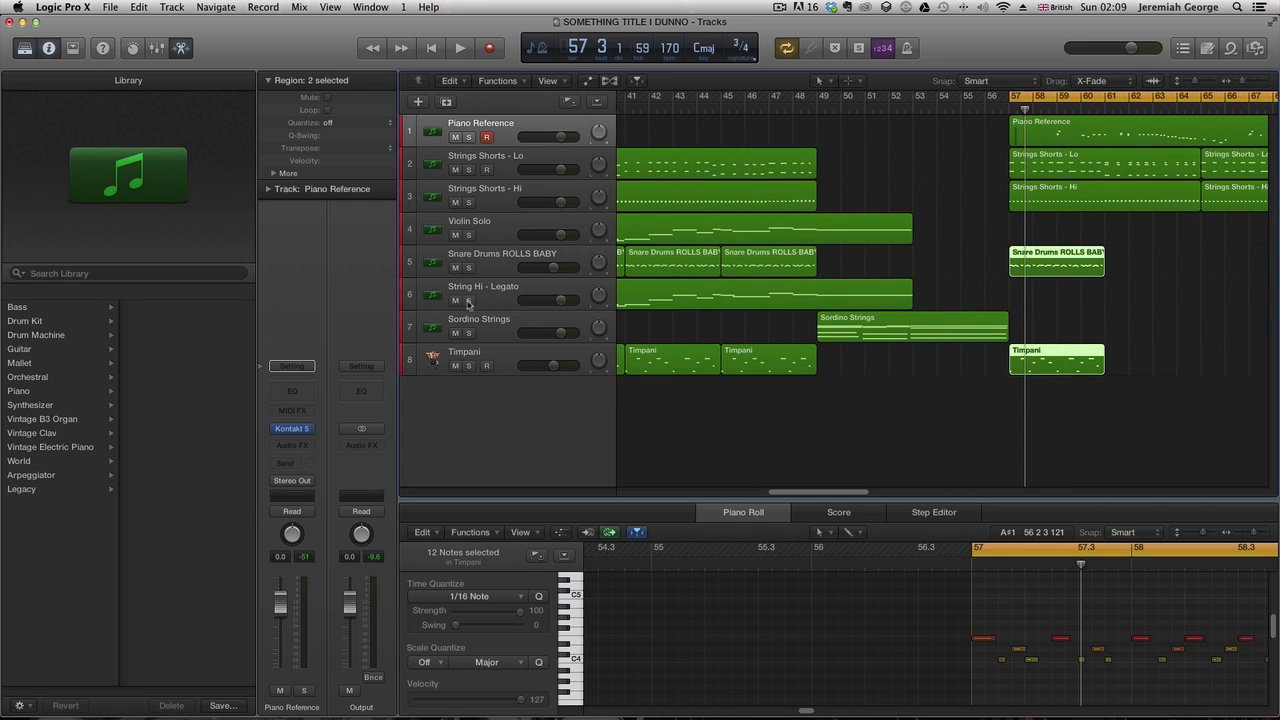
# - Mute the Snare Drums track and move the copied Snare Drums and Timpani regions to bar 65
pyautogui.click(455, 268)
pyautogui.press('space')
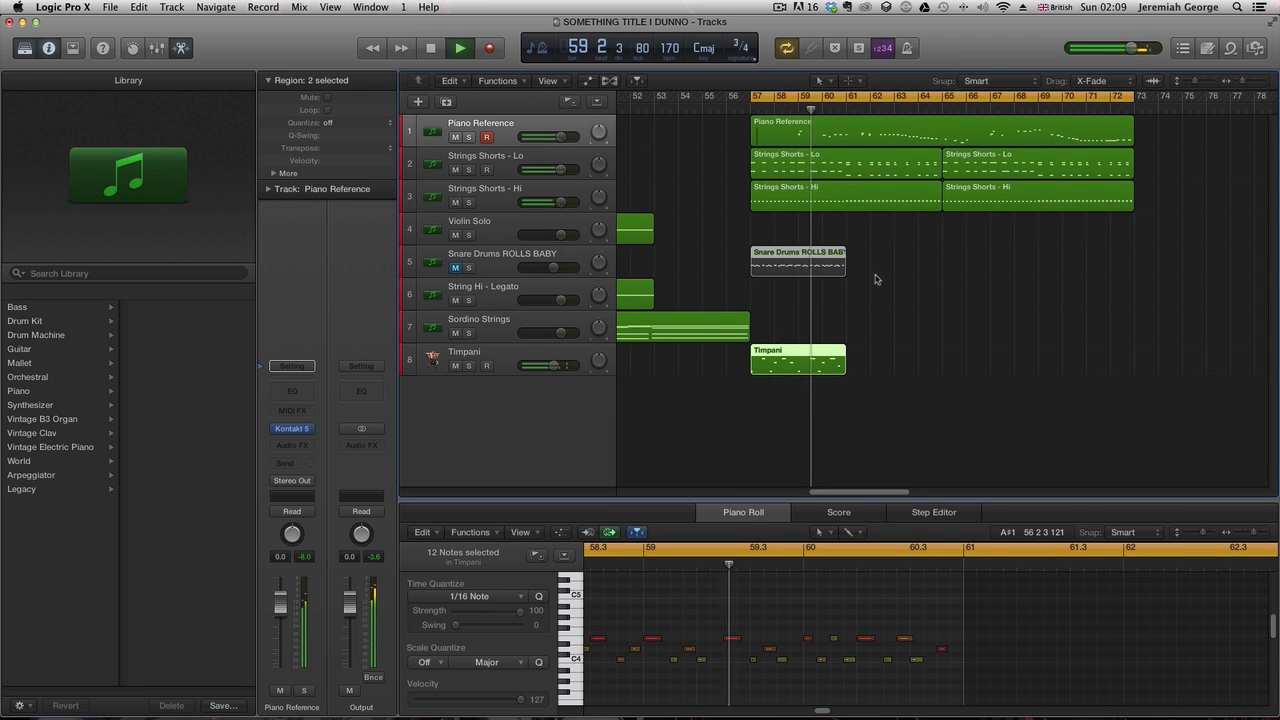
pyautogui.moveTo(878, 268); pyautogui.dragTo(966, 375)
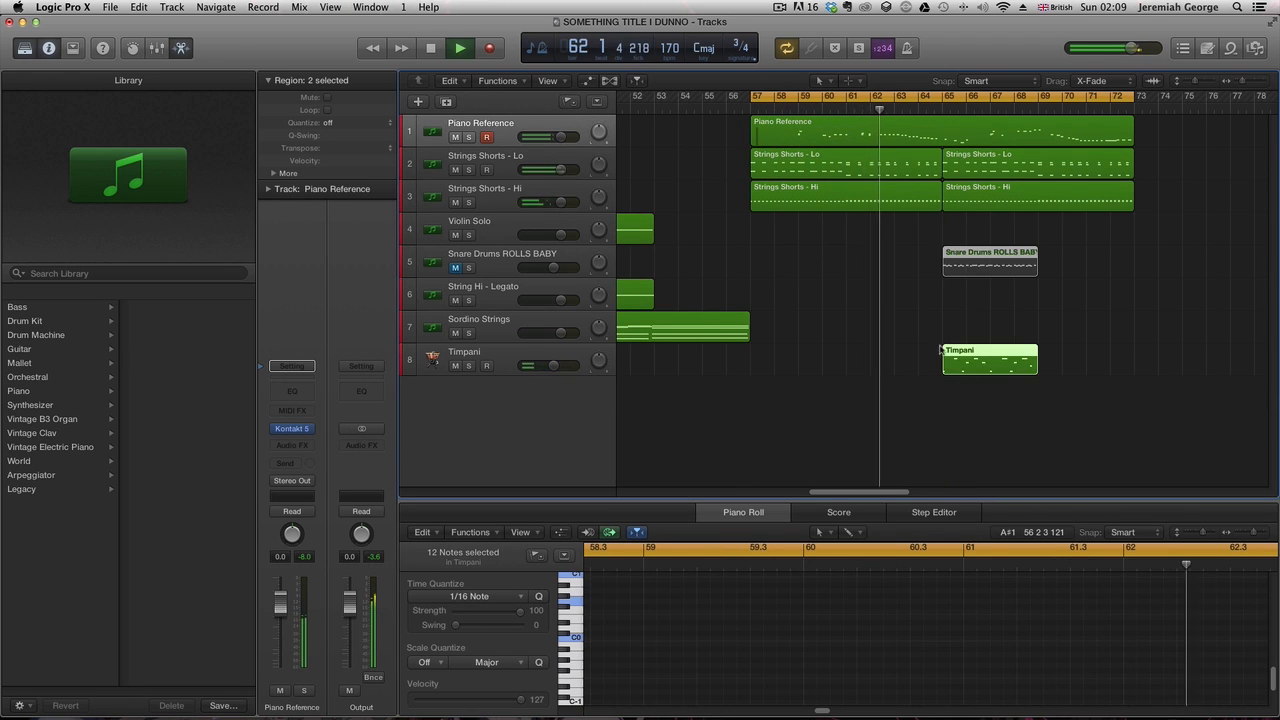
# - Unmute the Snare Drums track and copy the Snare Drums and Timpani regions again to bar 69
pyautogui.click(456, 268)
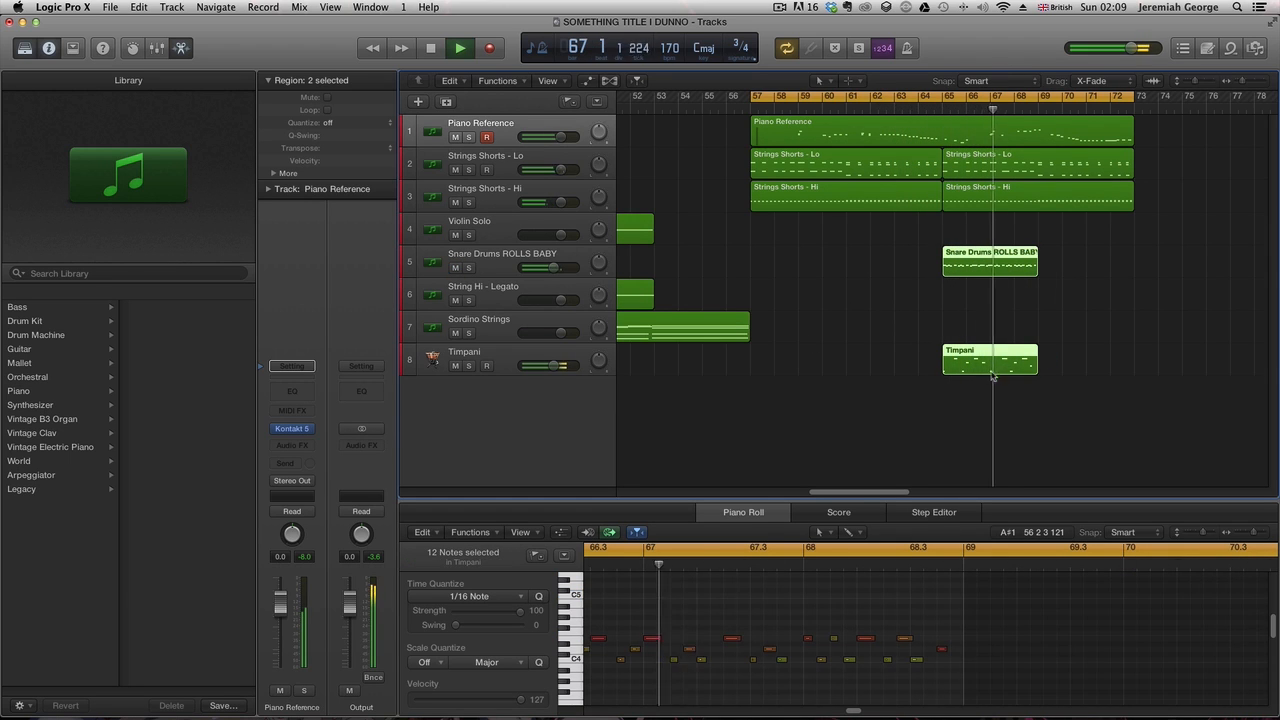
pyautogui.moveTo(973, 366); pyautogui.dragTo(1069, 370)
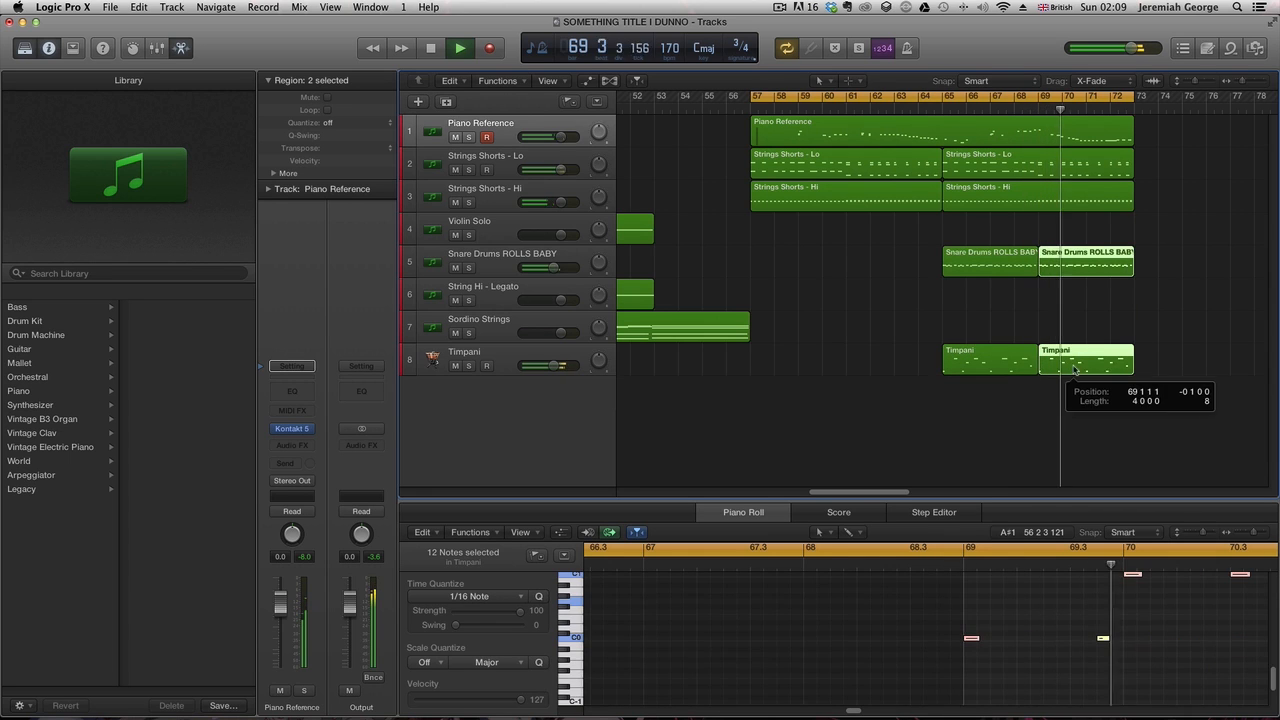
# - Delete the Piano Reference region and re-record the piano part across bars 57 to 73
pyautogui.click(1008, 135)
pyautogui.press('Delete')
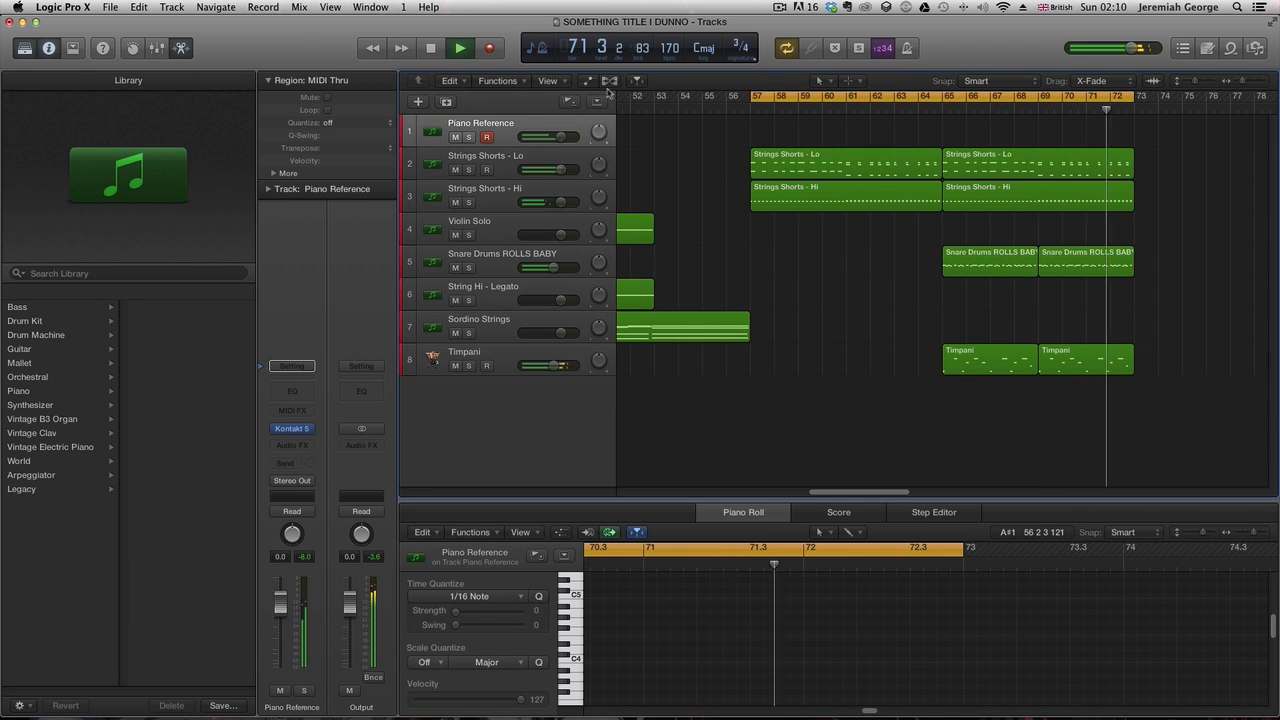
pyautogui.click(484, 56)
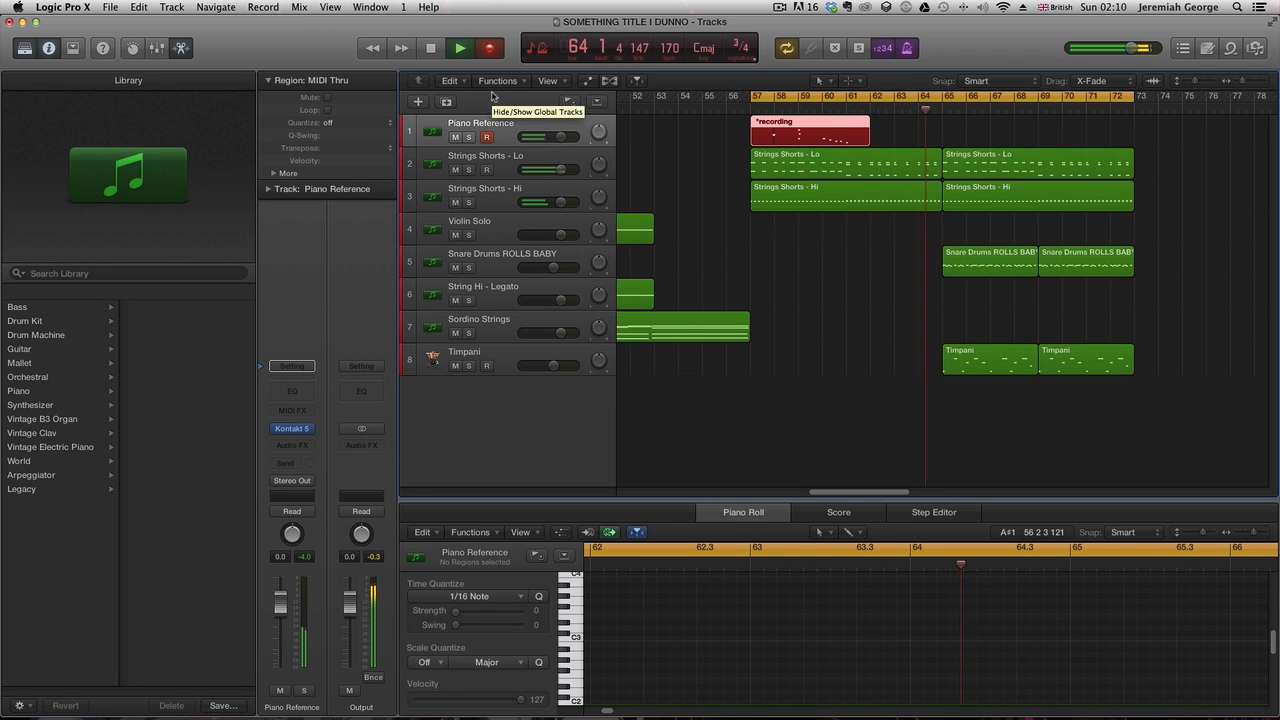
pyautogui.press('space')
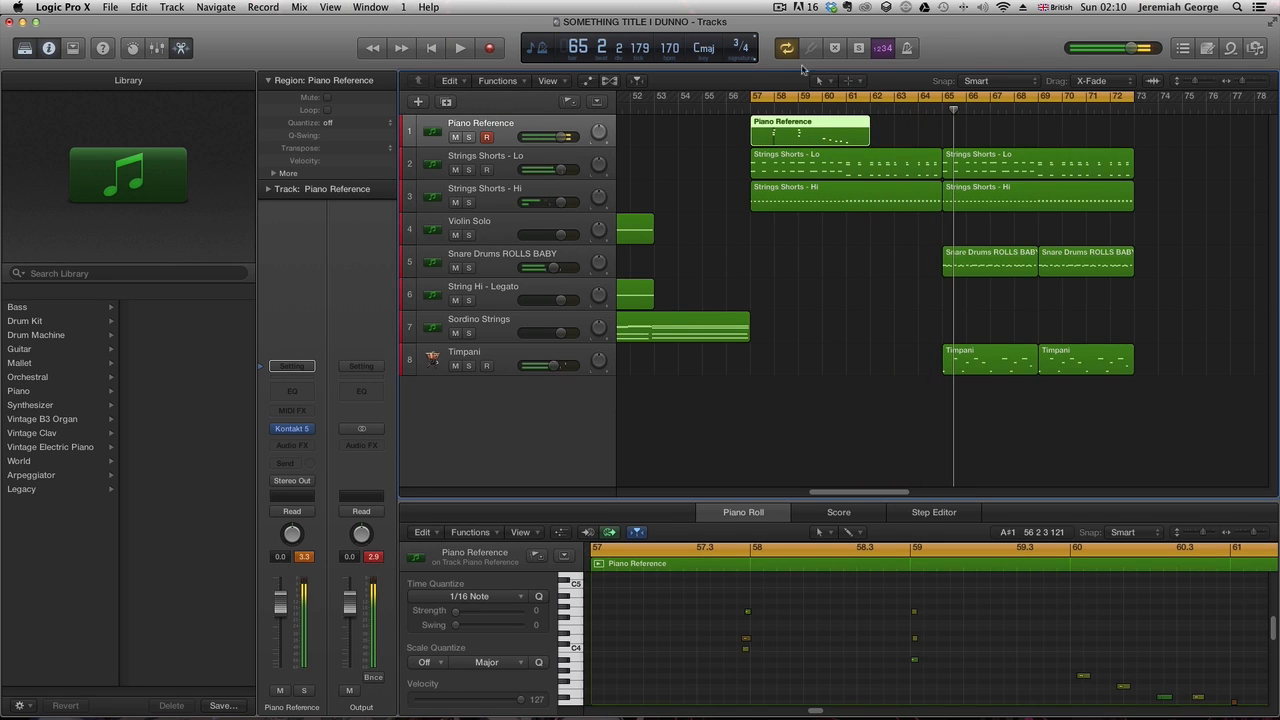
pyautogui.press('Delete')
pyautogui.press('r')
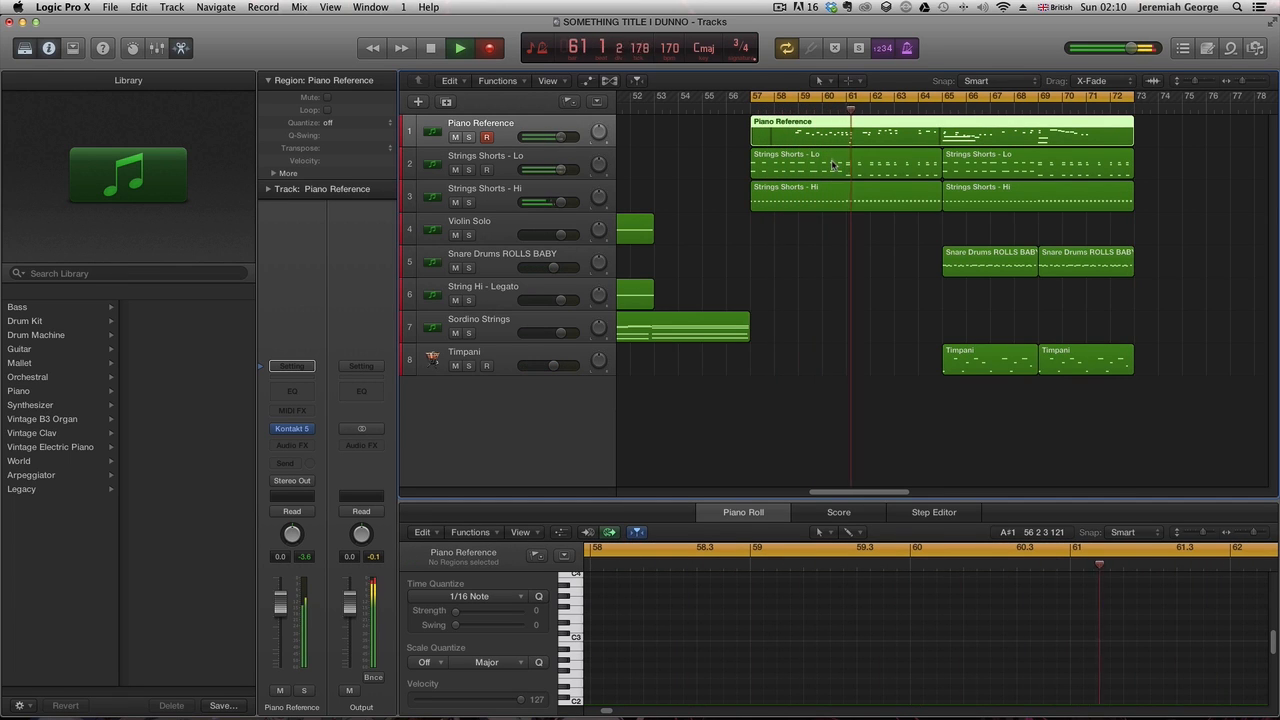
pyautogui.press('space')
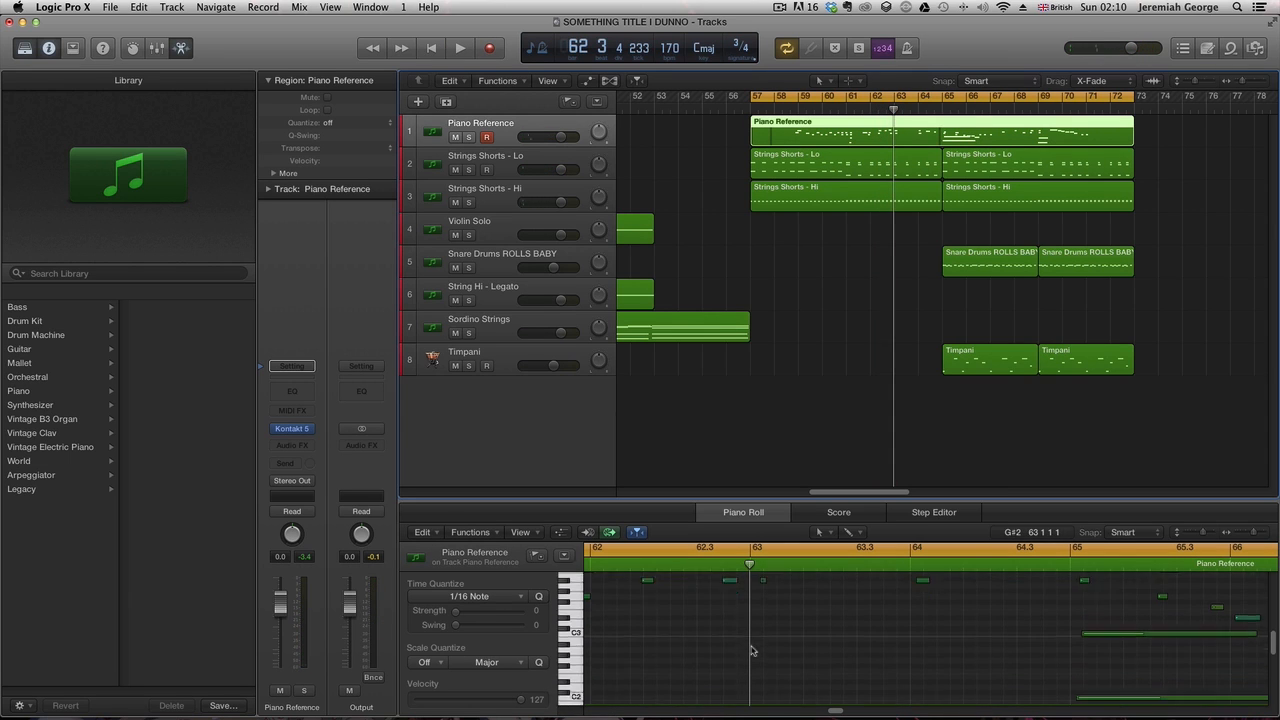
# - Reposition the two low Piano Reference notes near bar 61 so they start on bar 61
pyautogui.scroll(2, 752, 652)
pyautogui.click(844, 110)
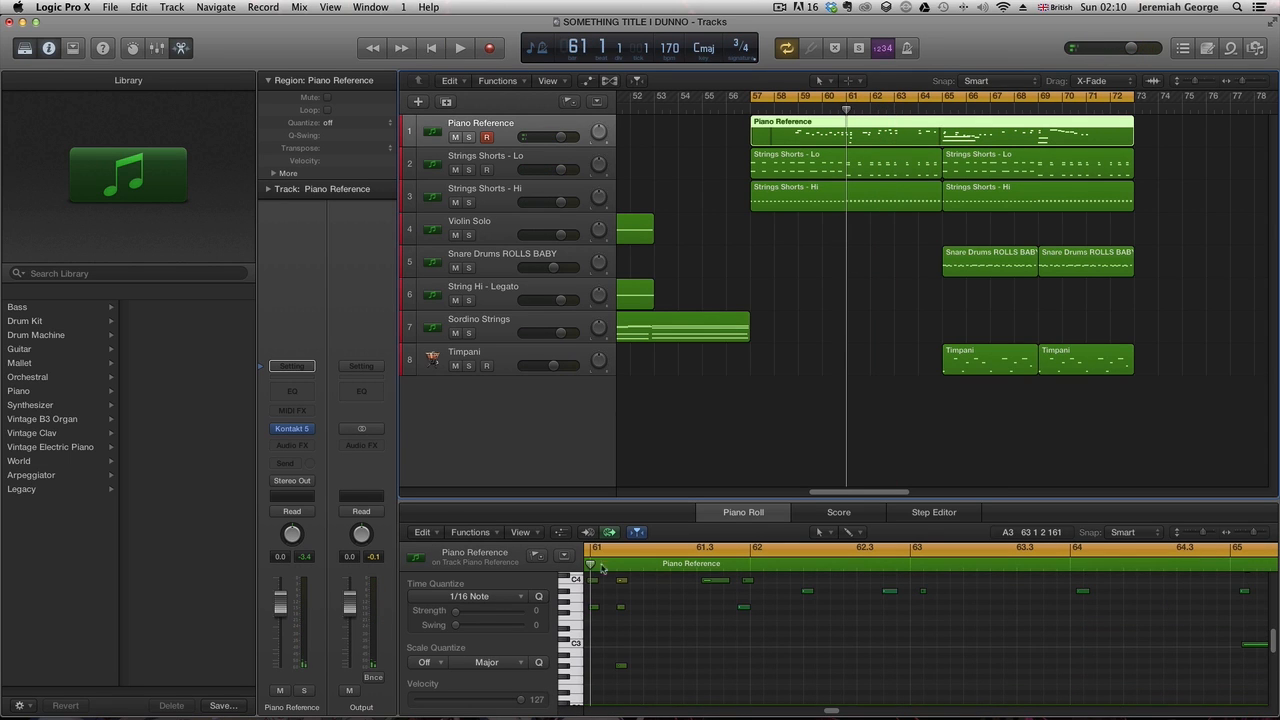
pyautogui.scroll(-5, 612, 685)
pyautogui.moveTo(616, 691); pyautogui.dragTo(626, 643)
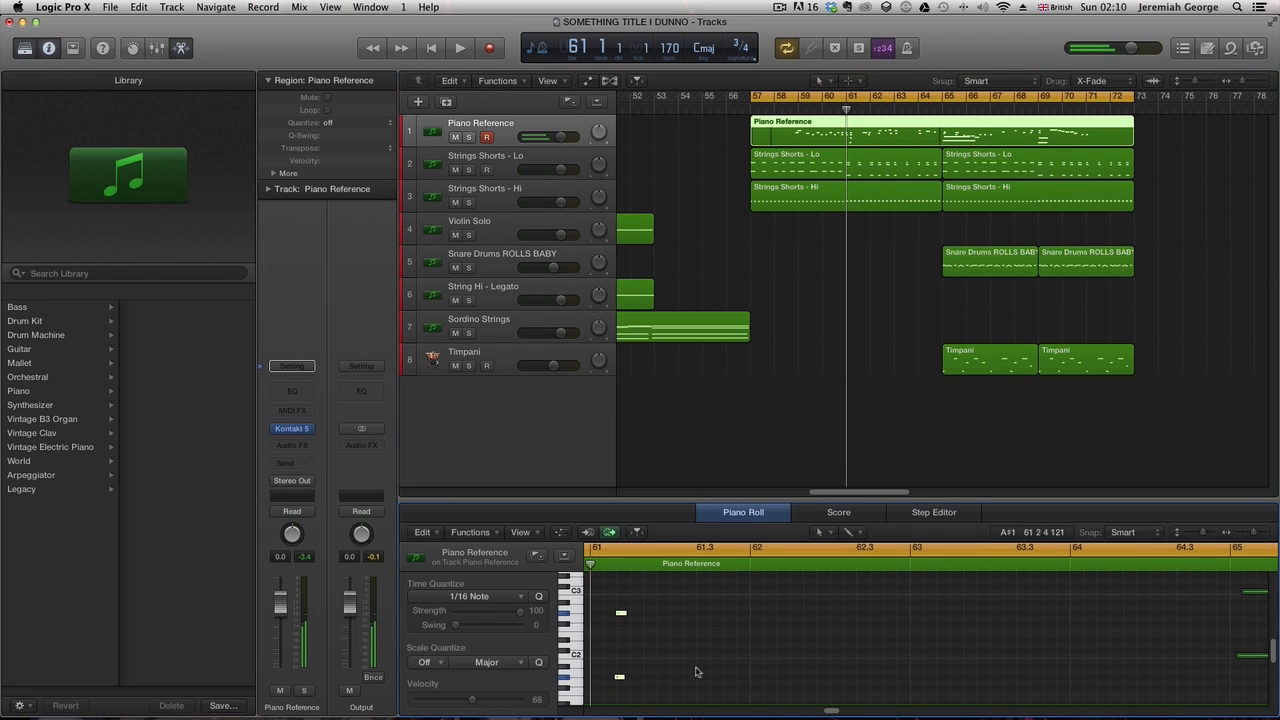
pyautogui.moveTo(830, 710); pyautogui.dragTo(825, 710)
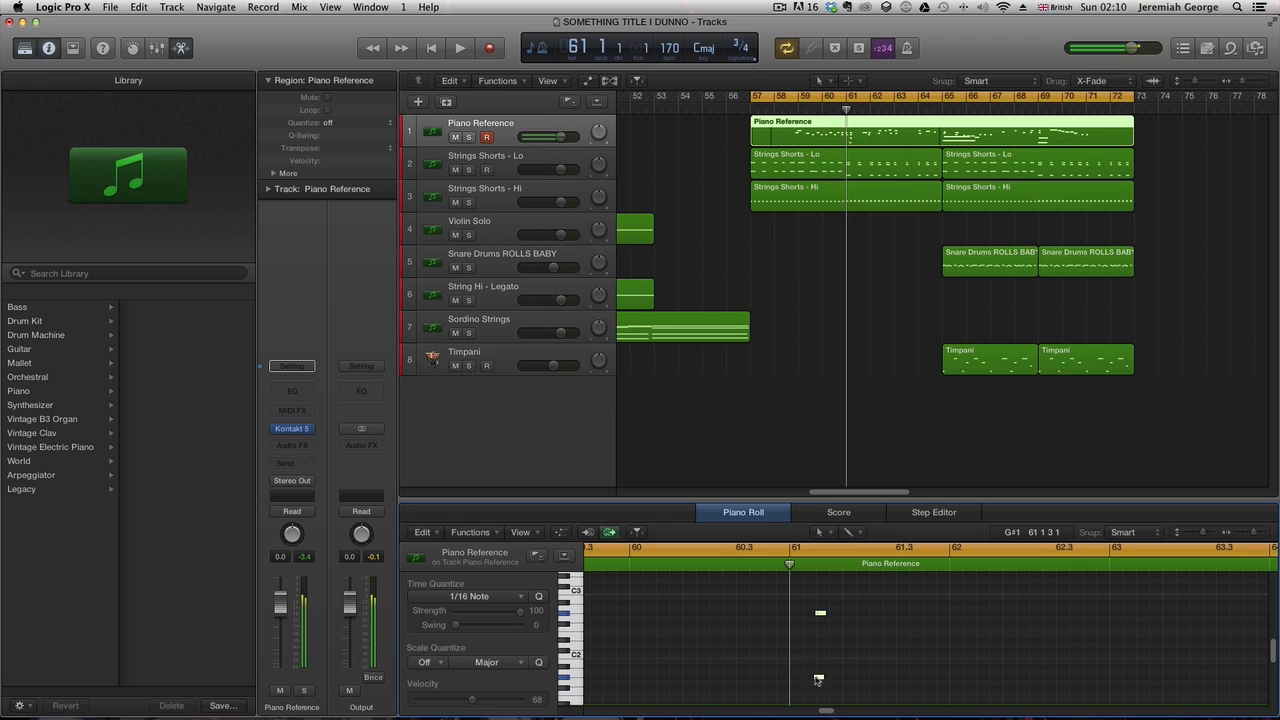
pyautogui.moveTo(818, 680); pyautogui.dragTo(794, 673)
pyautogui.click(831, 110)
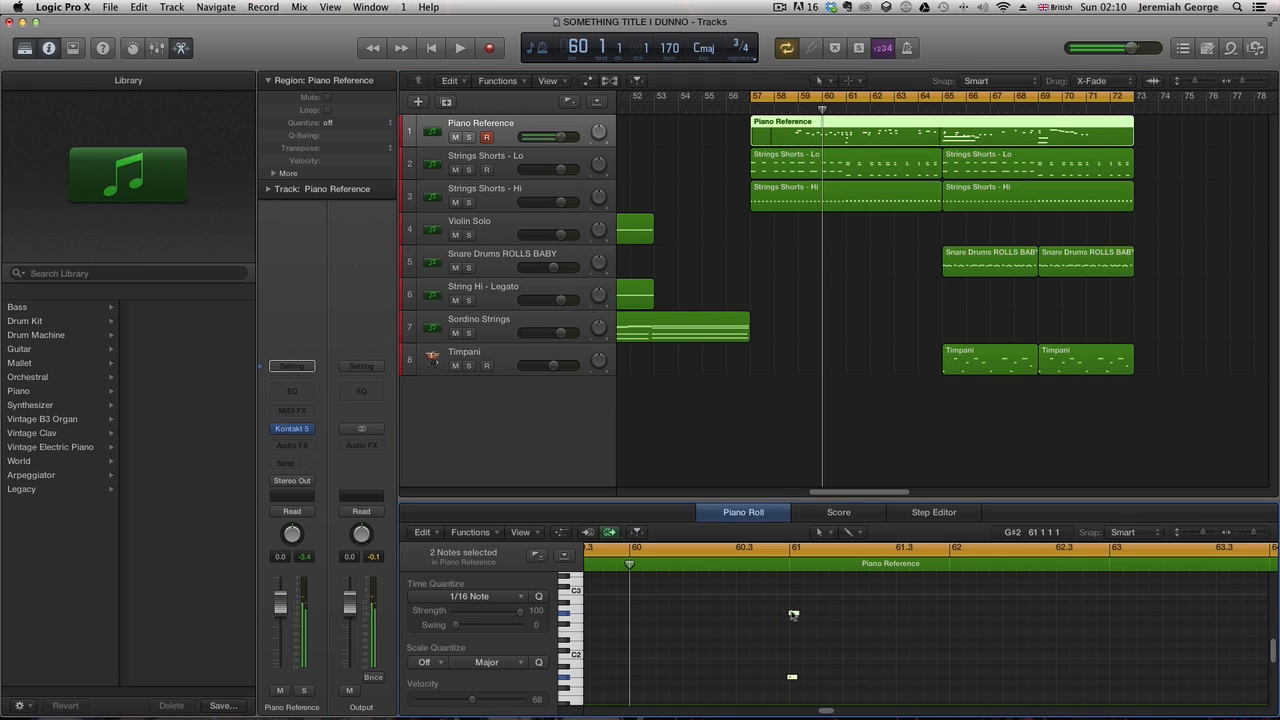
pyautogui.moveTo(794, 612); pyautogui.dragTo(797, 609)
pyautogui.hotkey('shift', 'space')
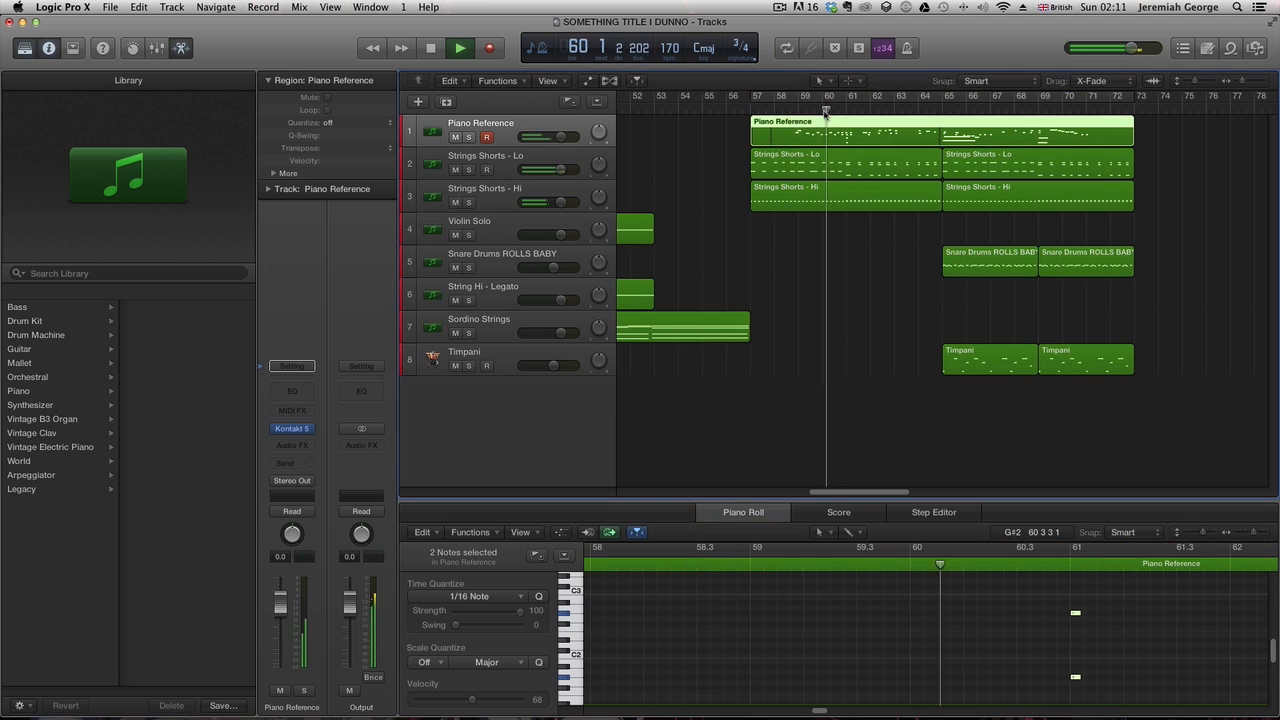
# - Record a new Strings Shorts - Hi part from bar 72 to bar 81
pyautogui.click(762, 112)
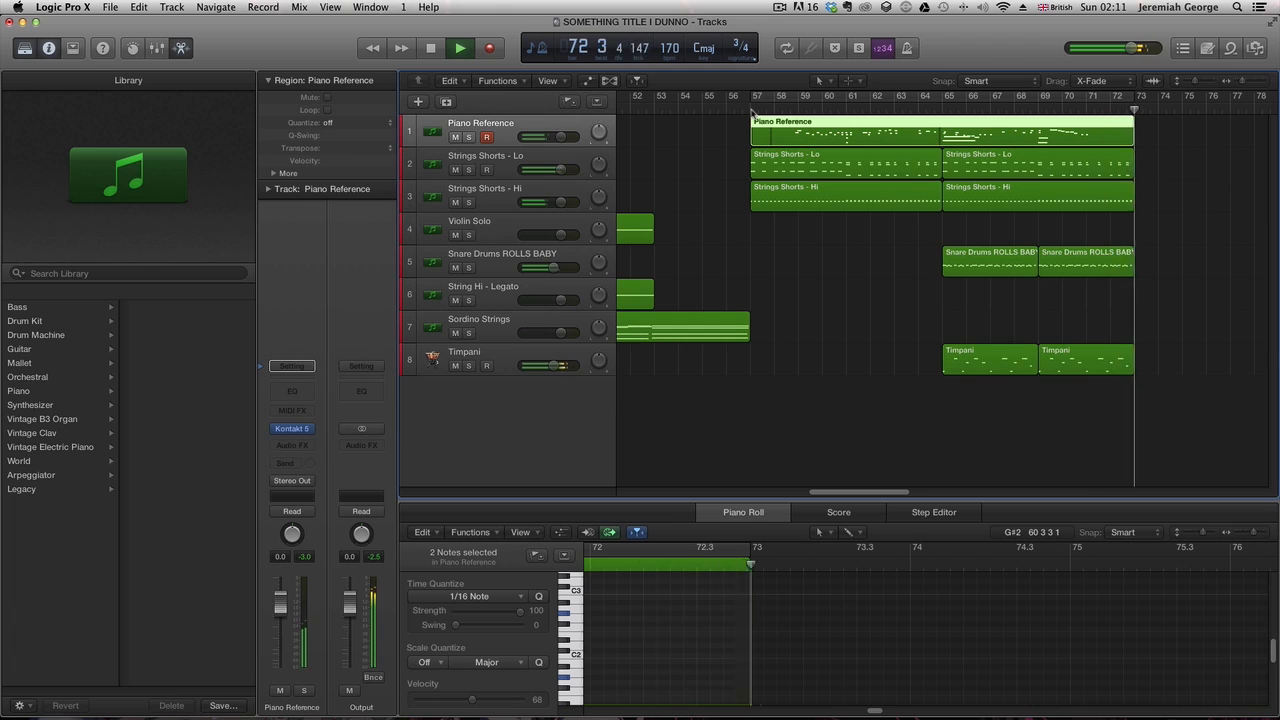
pyautogui.press('space')
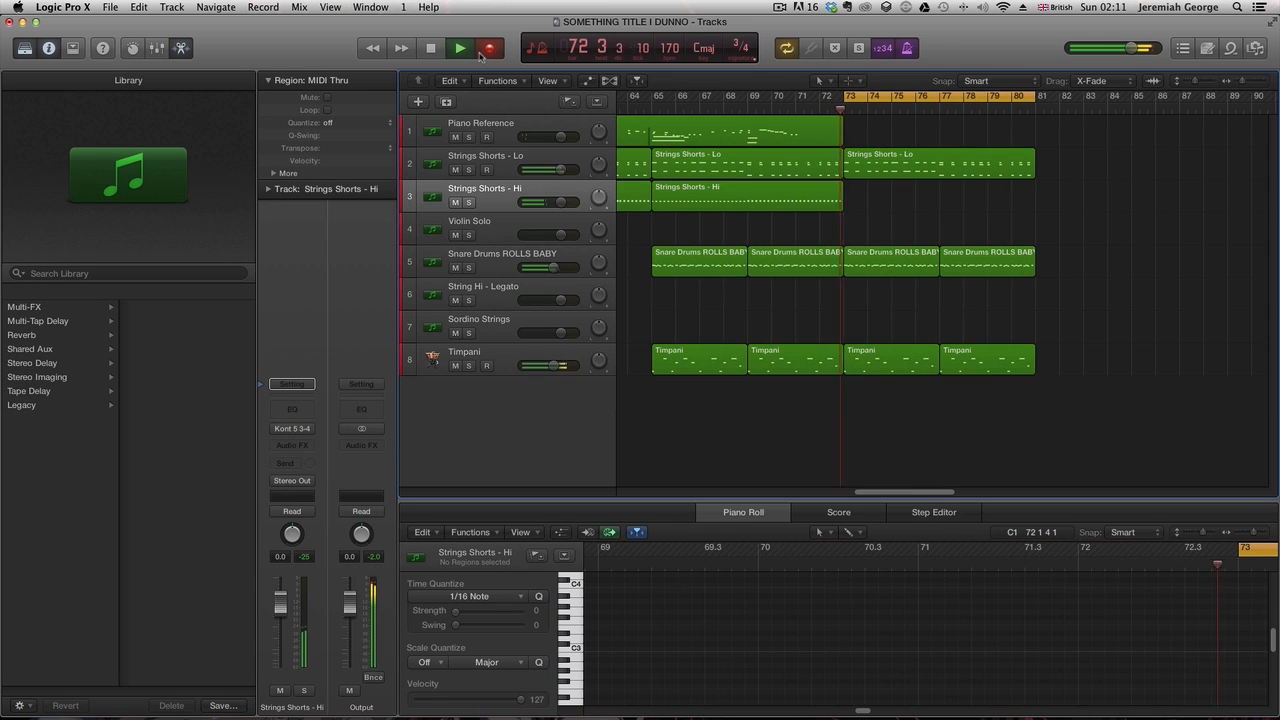
pyautogui.press('space')
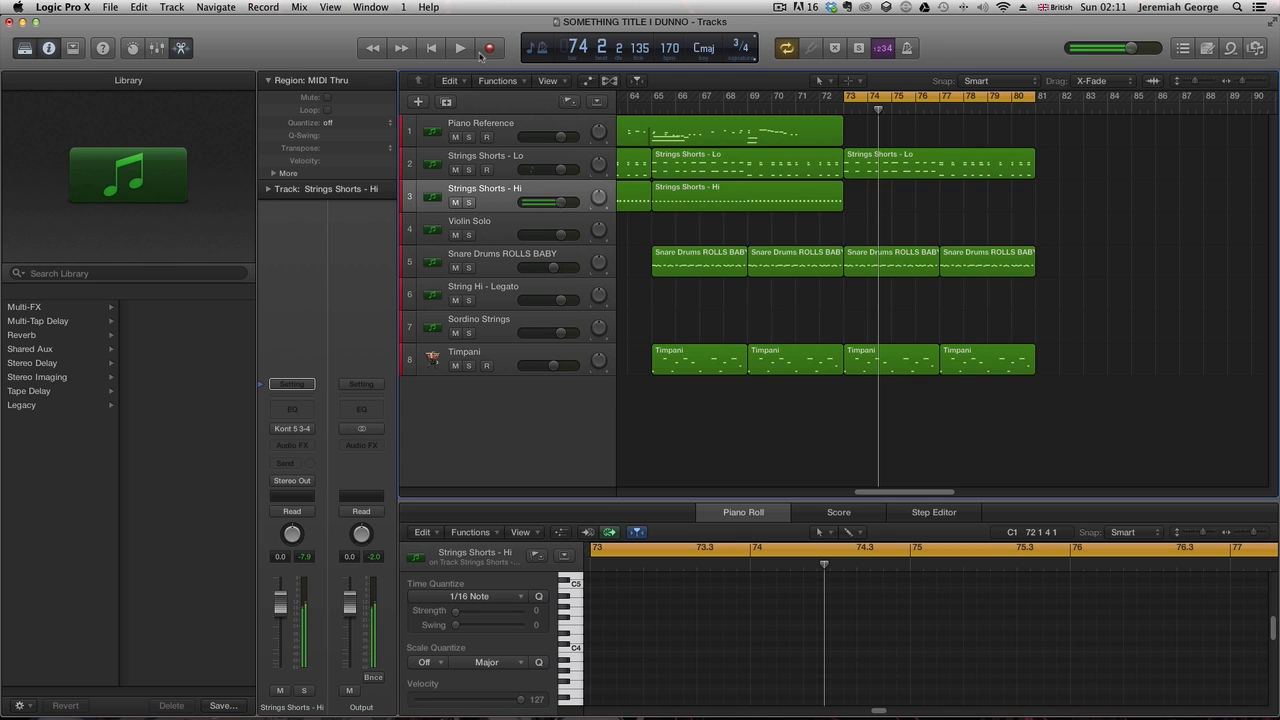
pyautogui.click(481, 52)
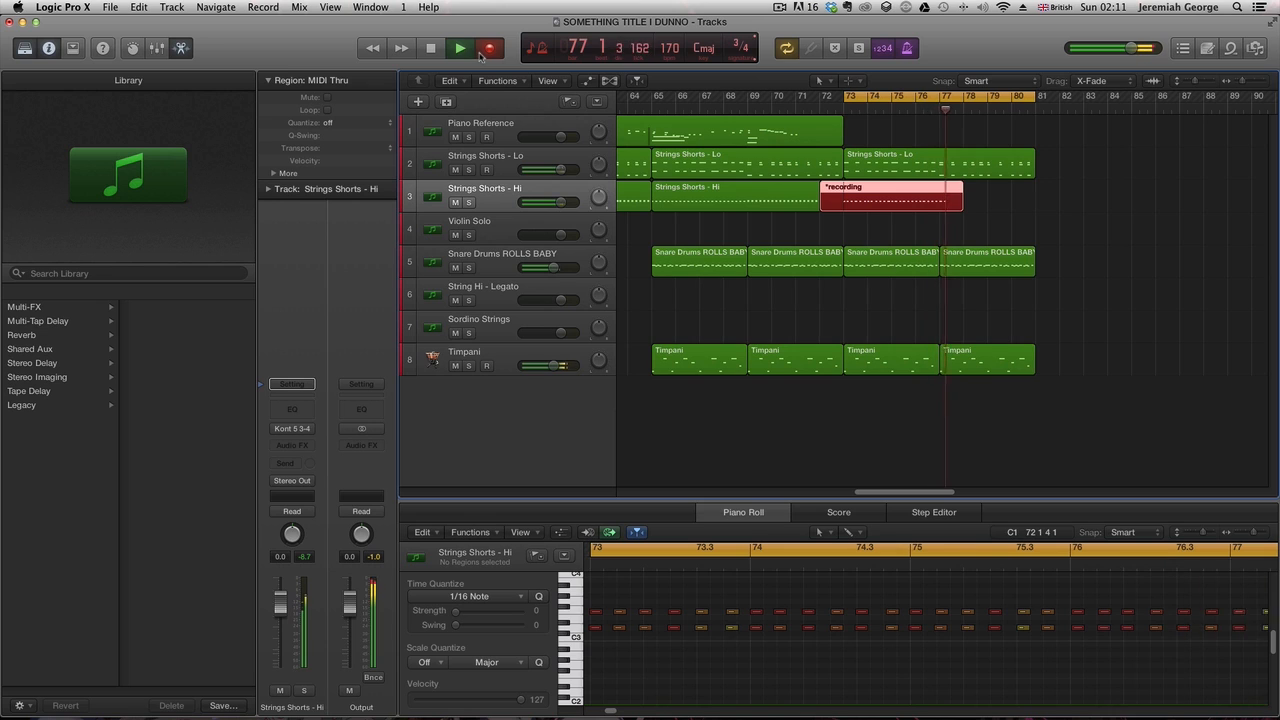
pyautogui.click(480, 54)
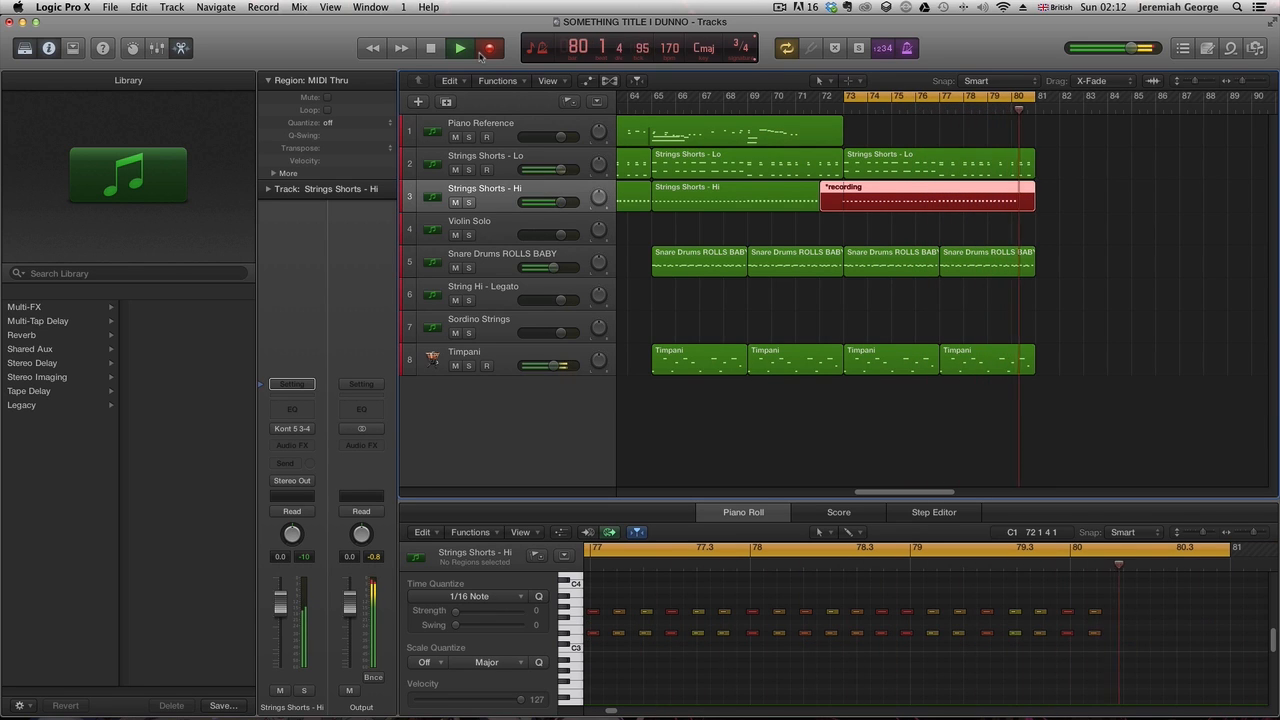
pyautogui.press('space')
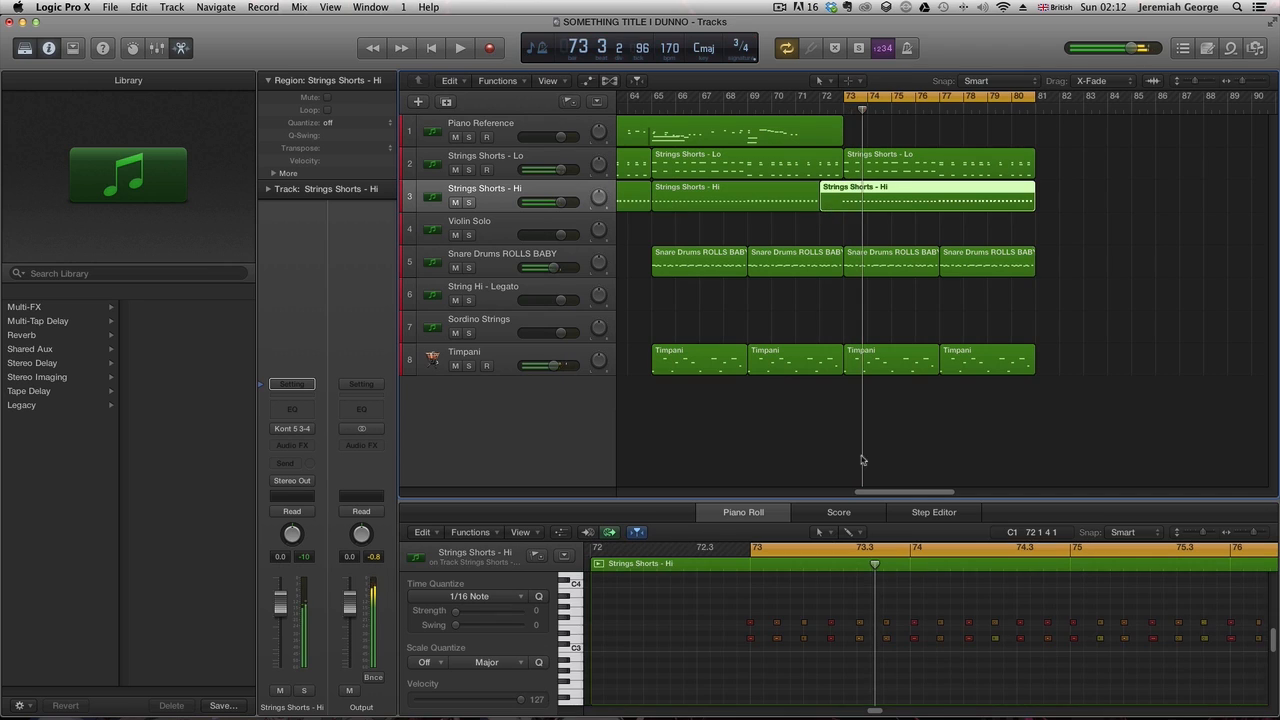
# - Split the new Strings Shorts - Hi region at bar 73 and delete the portion before it
pyautogui.press('super+a')
pyautogui.press('space')
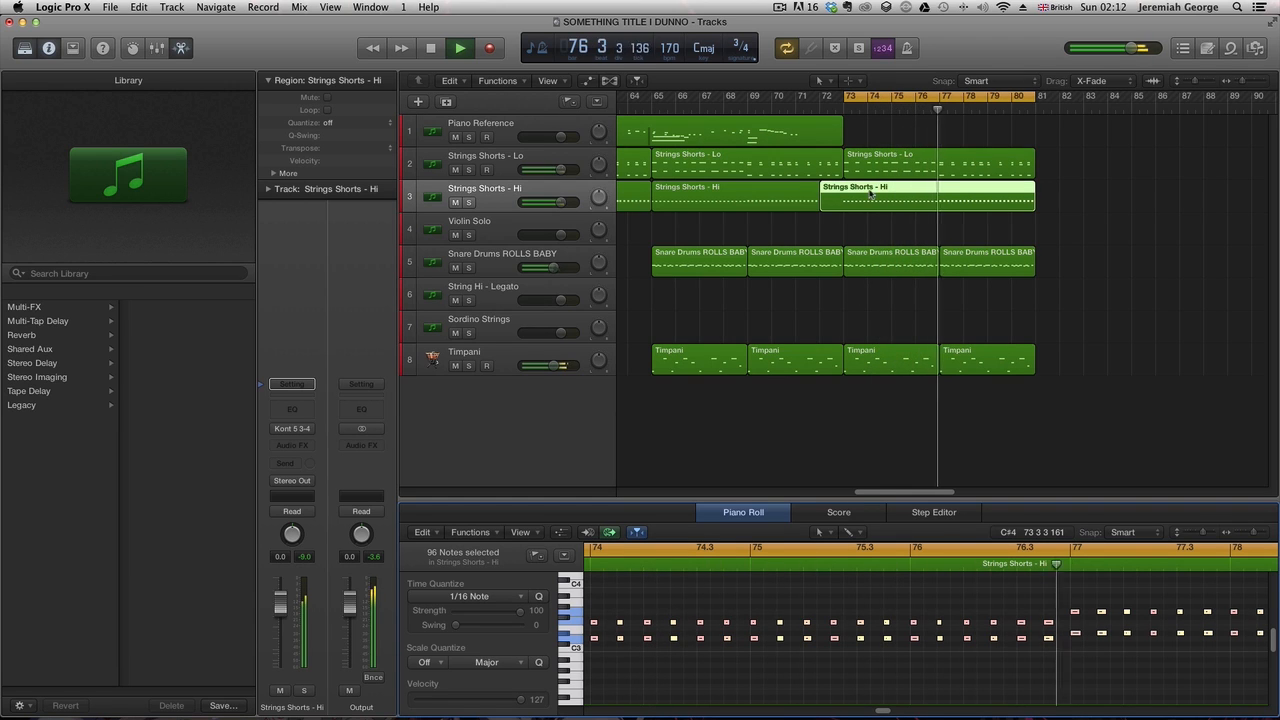
pyautogui.press('space')
pyautogui.click(842, 113)
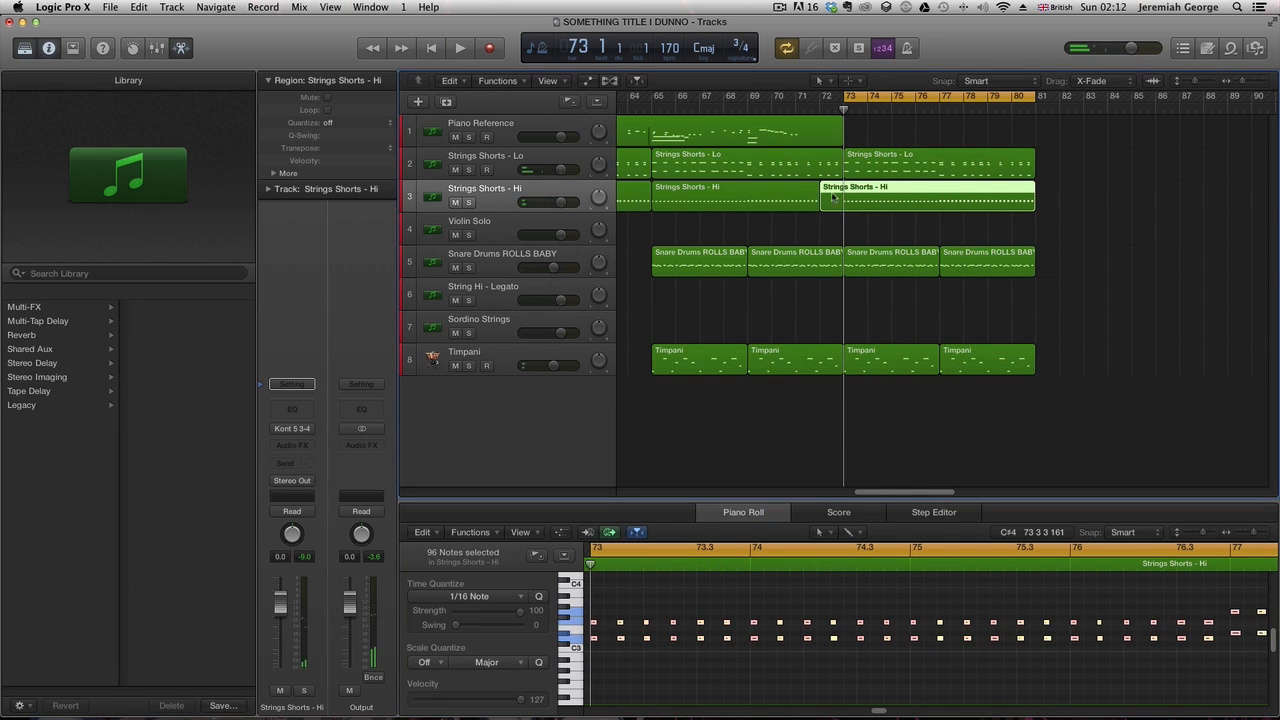
pyautogui.press('super+t')
pyautogui.click(832, 198)
pyautogui.press('Delete')
pyautogui.press('space')
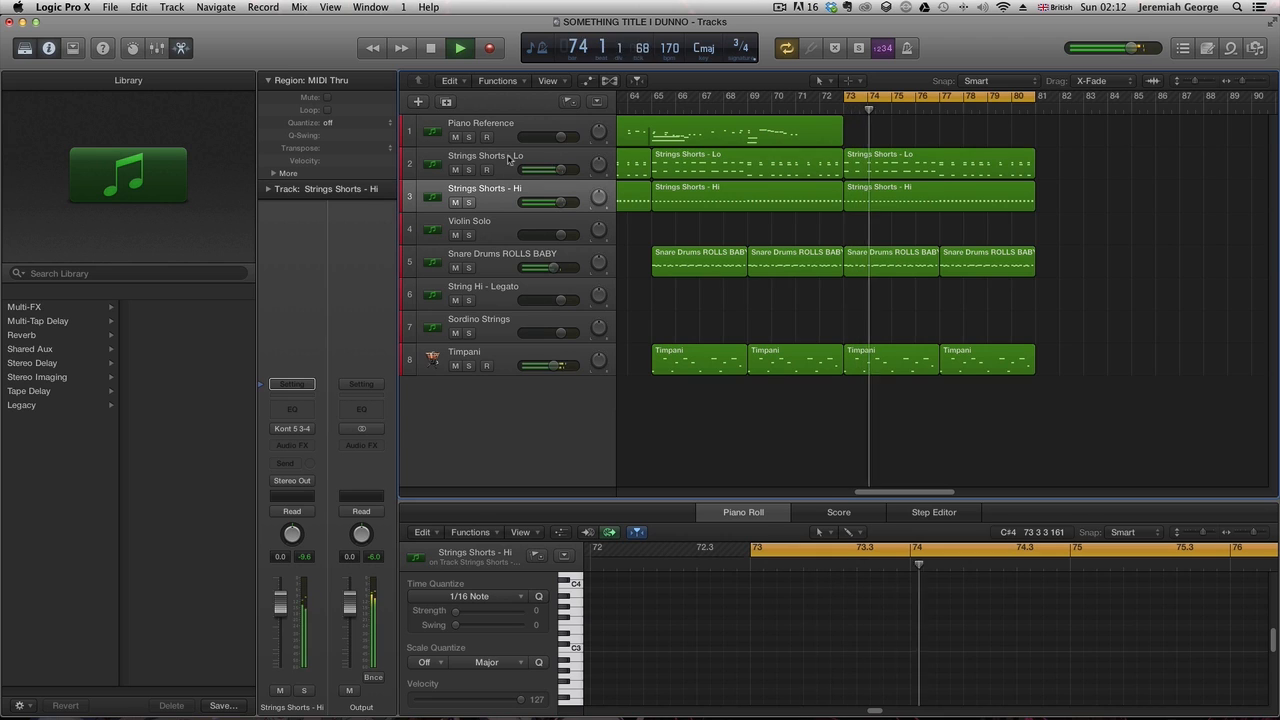
# - Set up the cycle and record a Strings Shorts - Lo part across bars 81 to 89
pyautogui.click(502, 230)
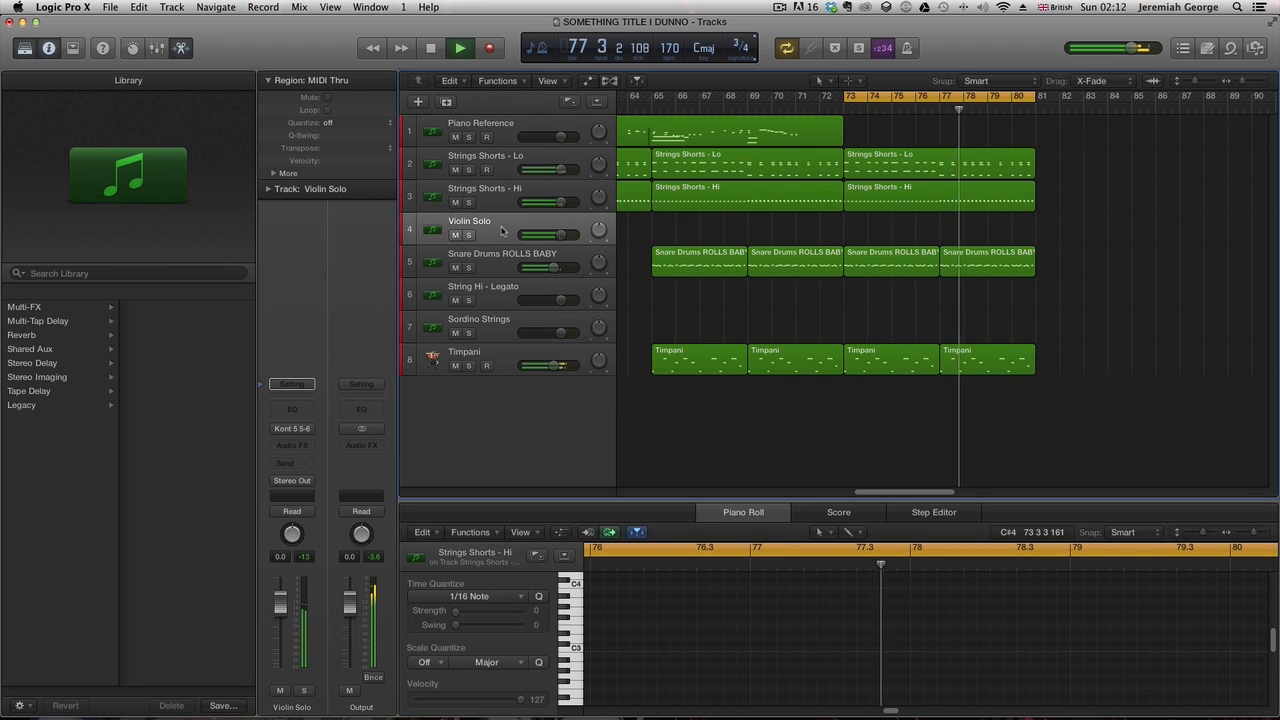
pyautogui.moveTo(653, 98)
pyautogui.mouseDown()
pyautogui.moveTo(855, 119)
pyautogui.moveTo(1028, 195)
pyautogui.mouseUp()
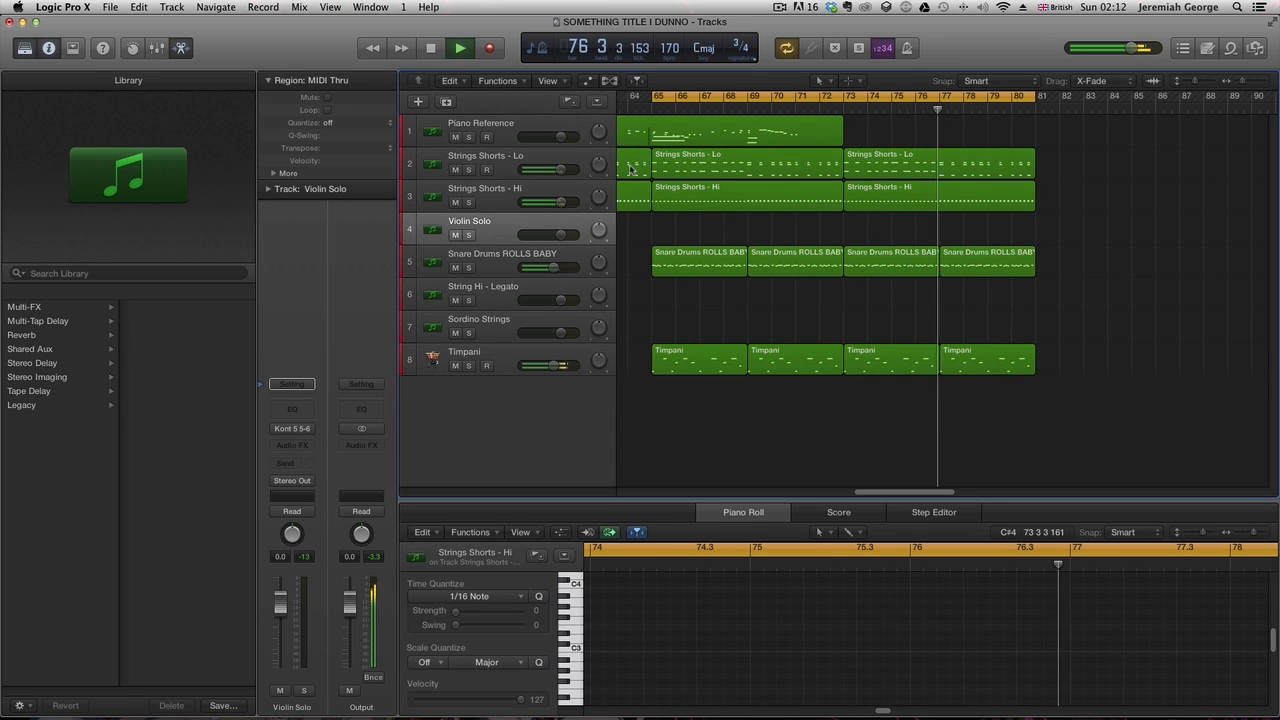
pyautogui.moveTo(883, 493); pyautogui.dragTo(846, 511)
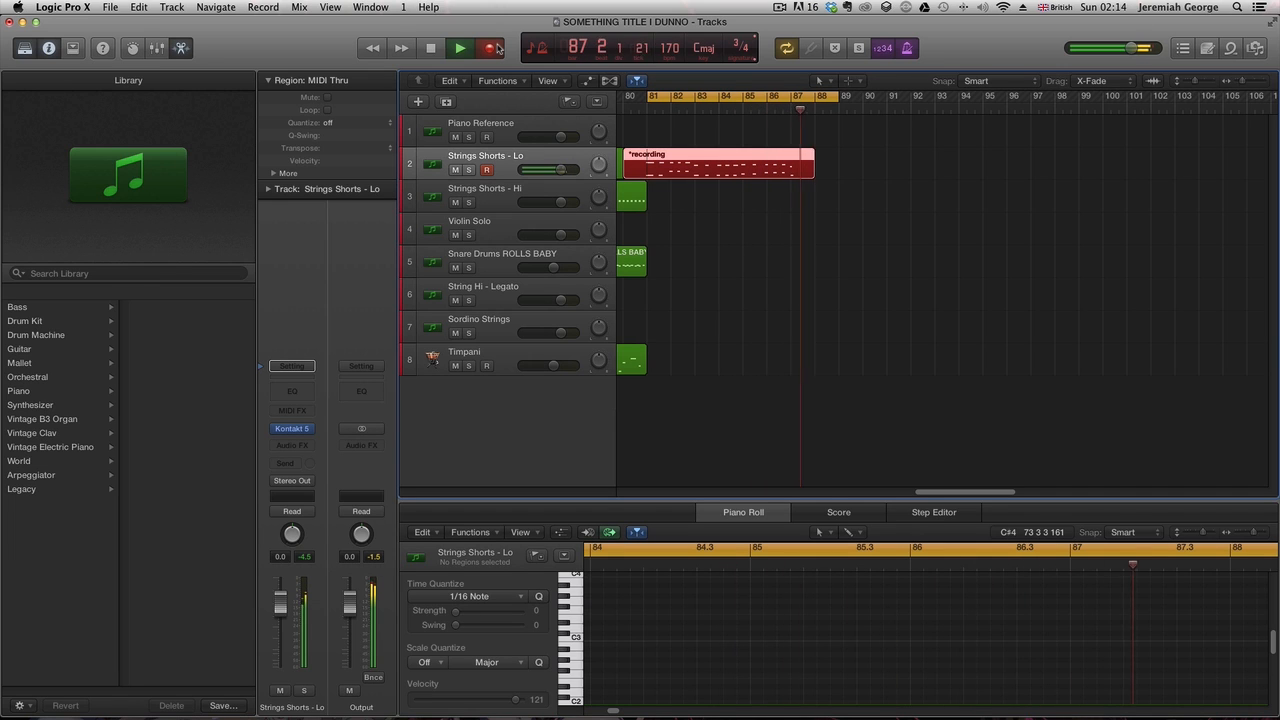
pyautogui.press('space')
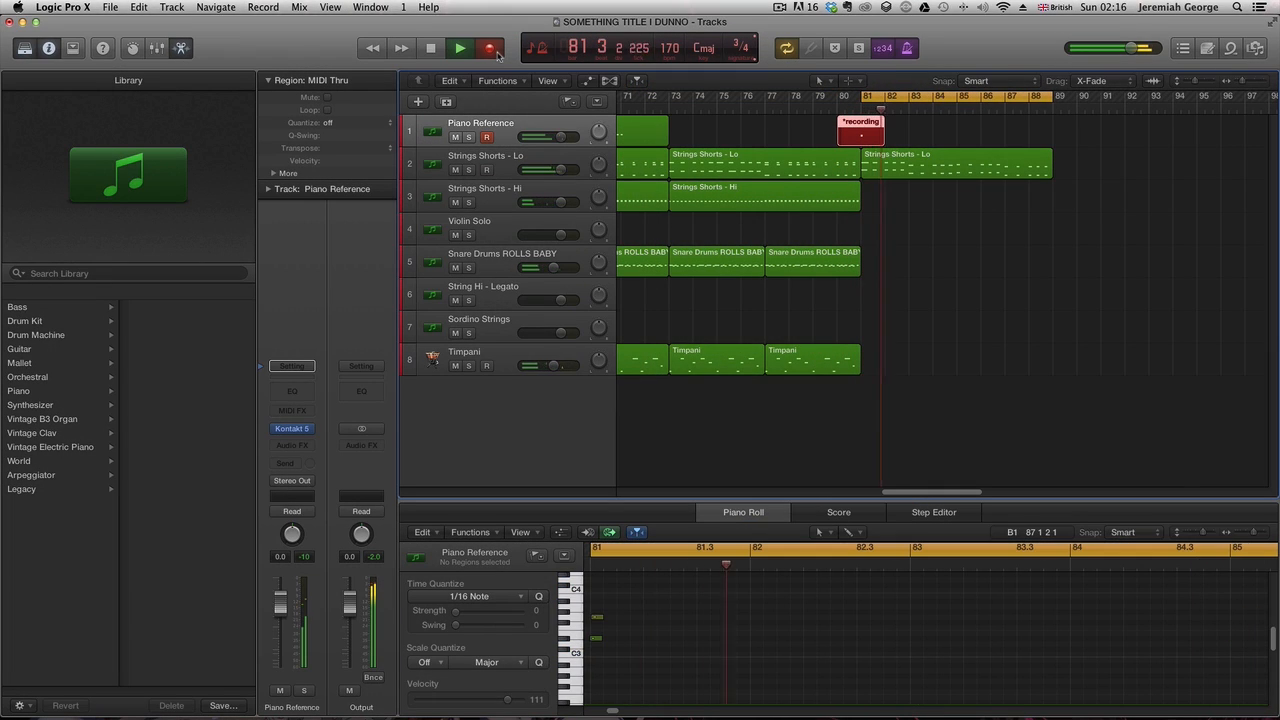
# - Record Piano Reference and Violin Solo parts across bars 81 to 89
pyautogui.click(498, 55)
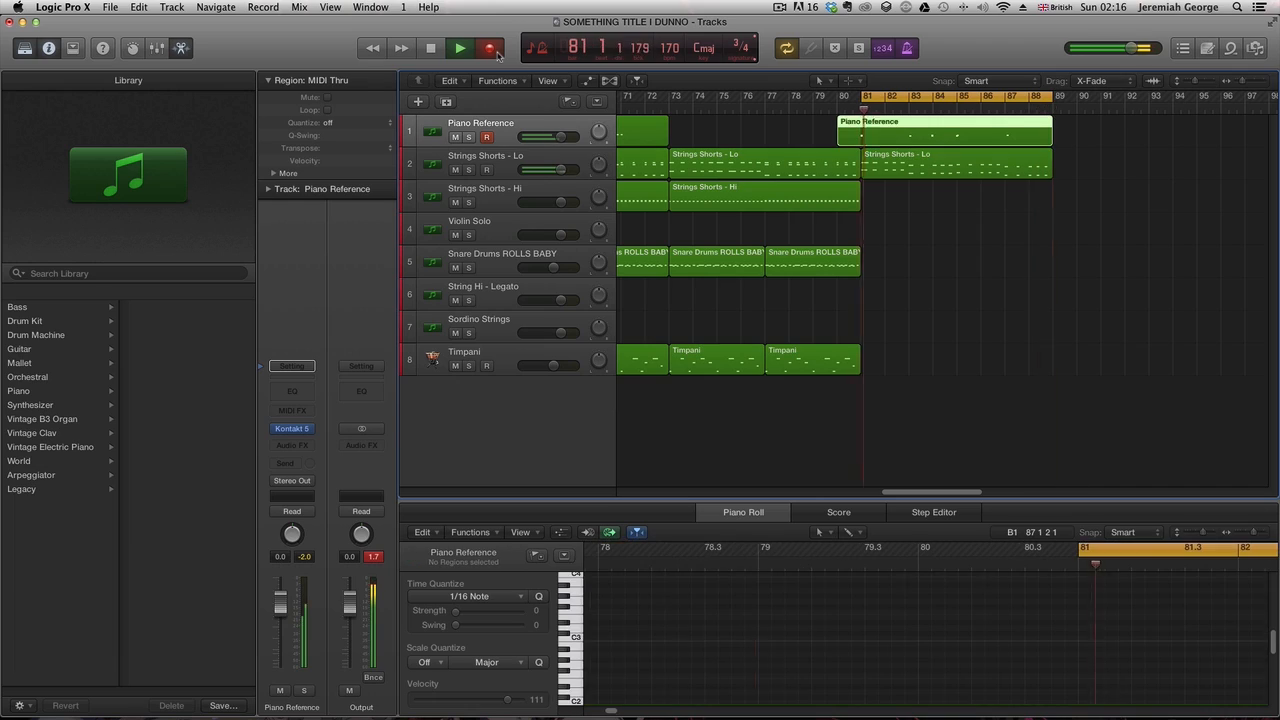
pyautogui.press('space')
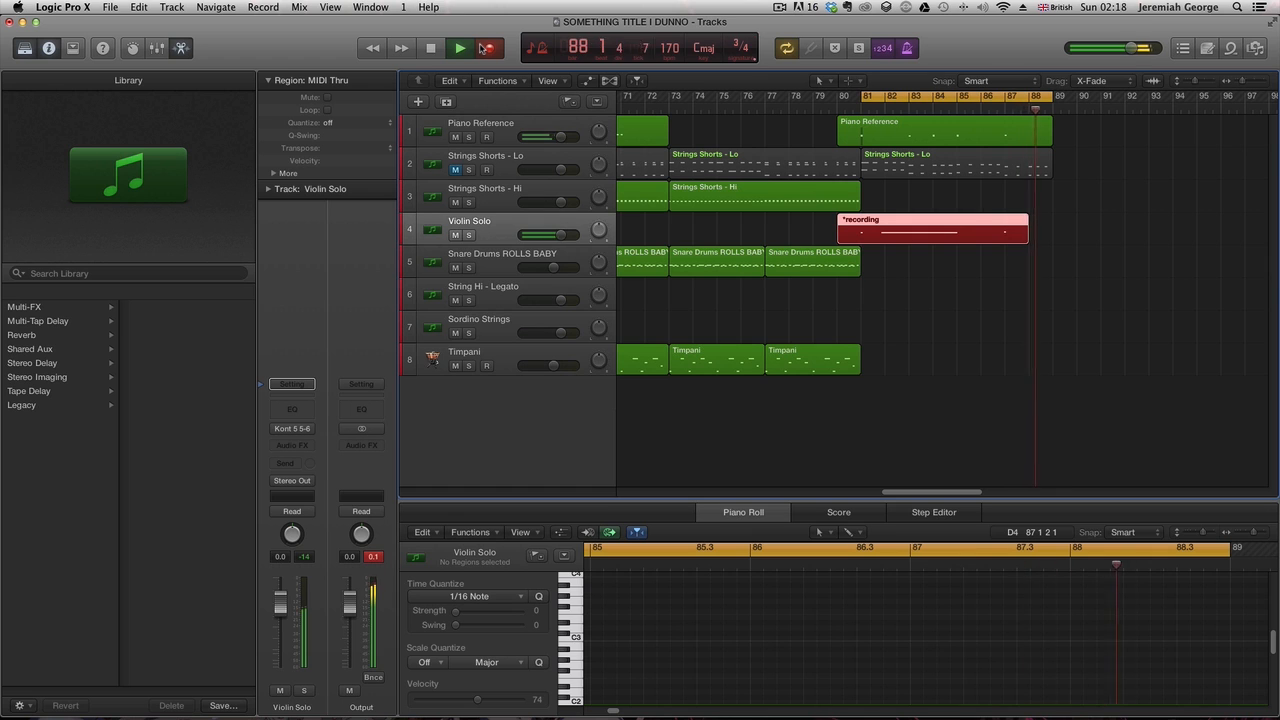
pyautogui.press('space')
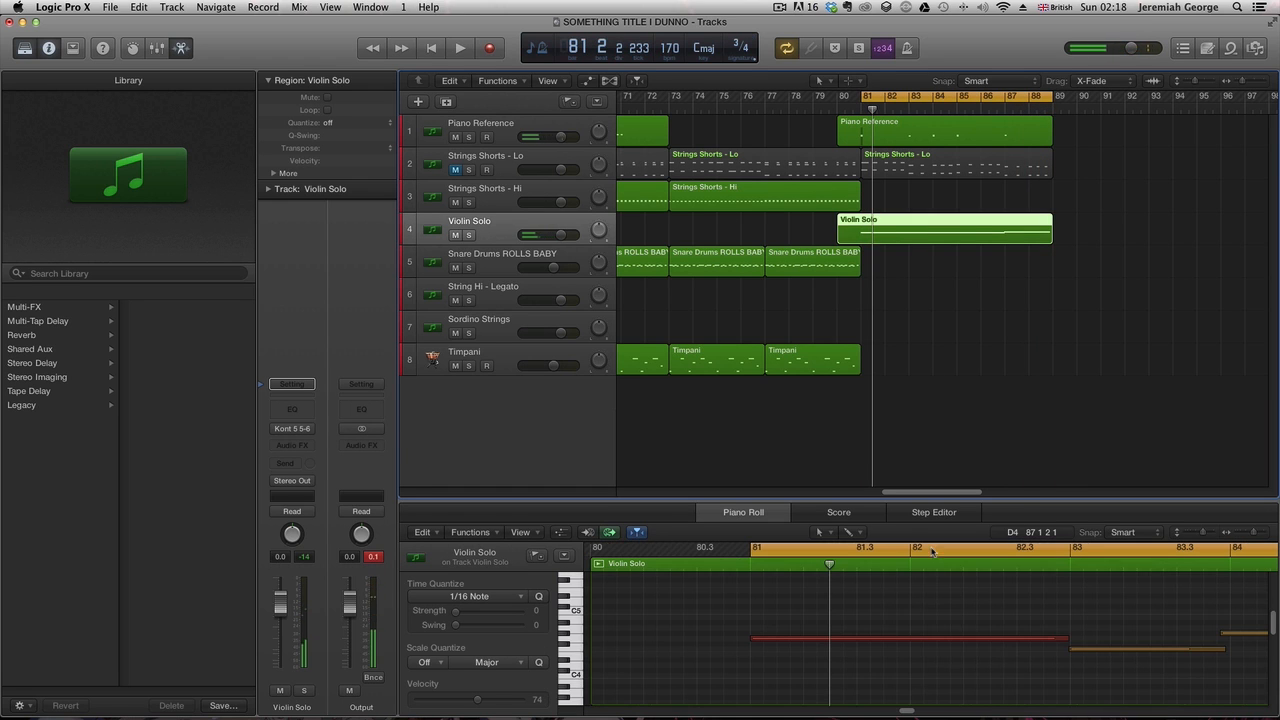
# - Record a String Hi - Legato part across bars 81 to 89
pyautogui.press('super+a')
pyautogui.press('space')
pyautogui.press('space')
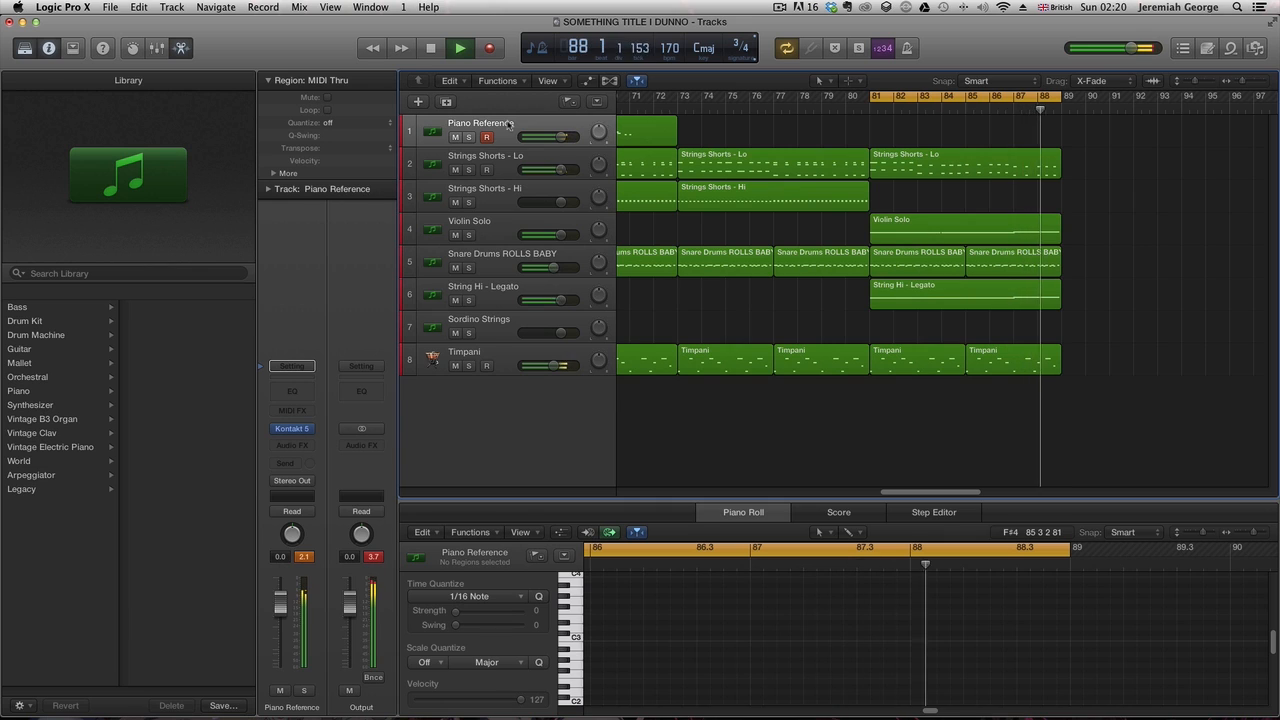
# - Record another Piano Reference take at bar 81 and delete it
pyautogui.press('space')
pyautogui.press('space')
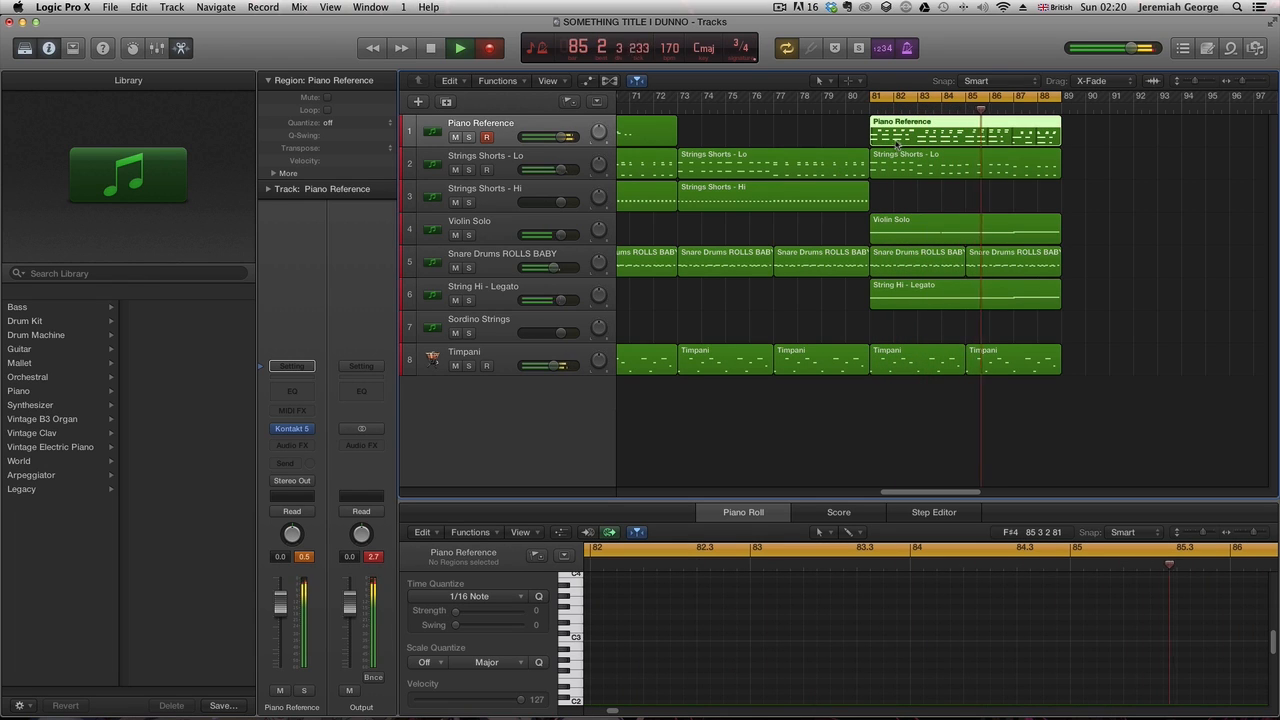
pyautogui.press('space')
pyautogui.press('Delete')
# - Turn off cycle mode and play the section from bar 73
pyautogui.click(847, 113)
pyautogui.press('space')
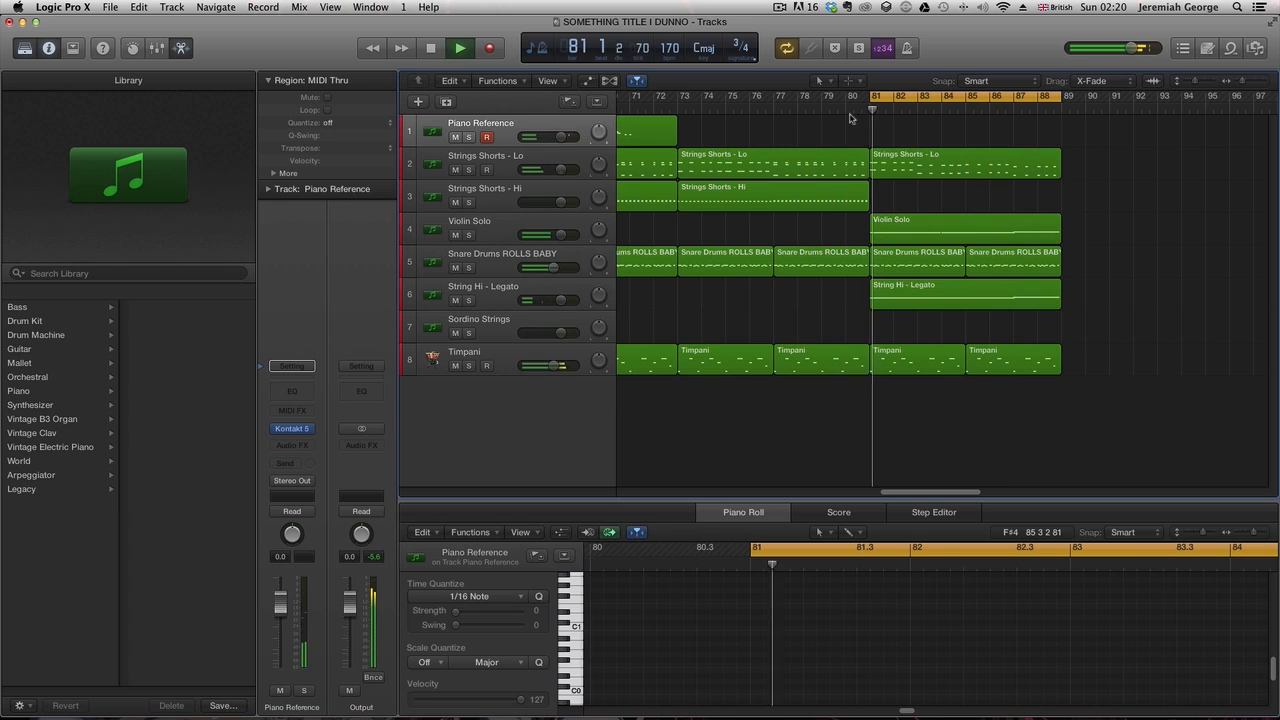
pyautogui.click(664, 112)
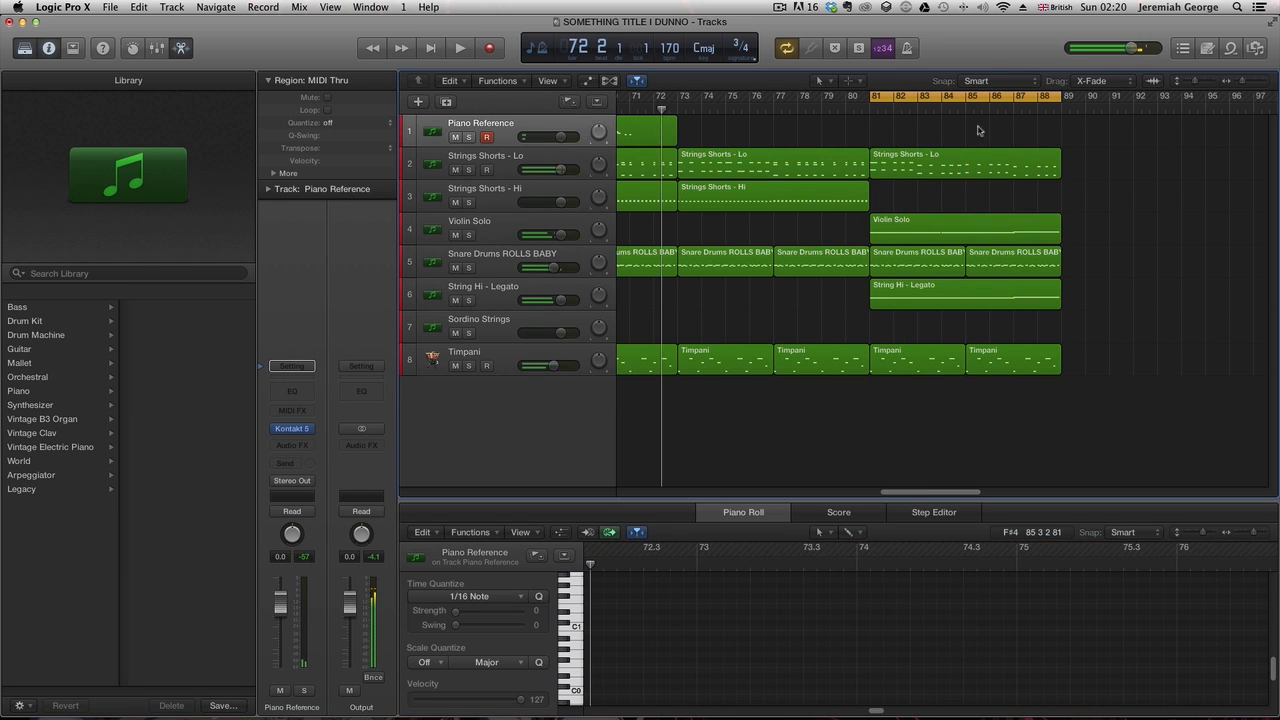
pyautogui.click(955, 107)
pyautogui.click(955, 98)
# - Copy the Sordino Strings region from bar 49 and paste it at bar 81
pyautogui.click(678, 112)
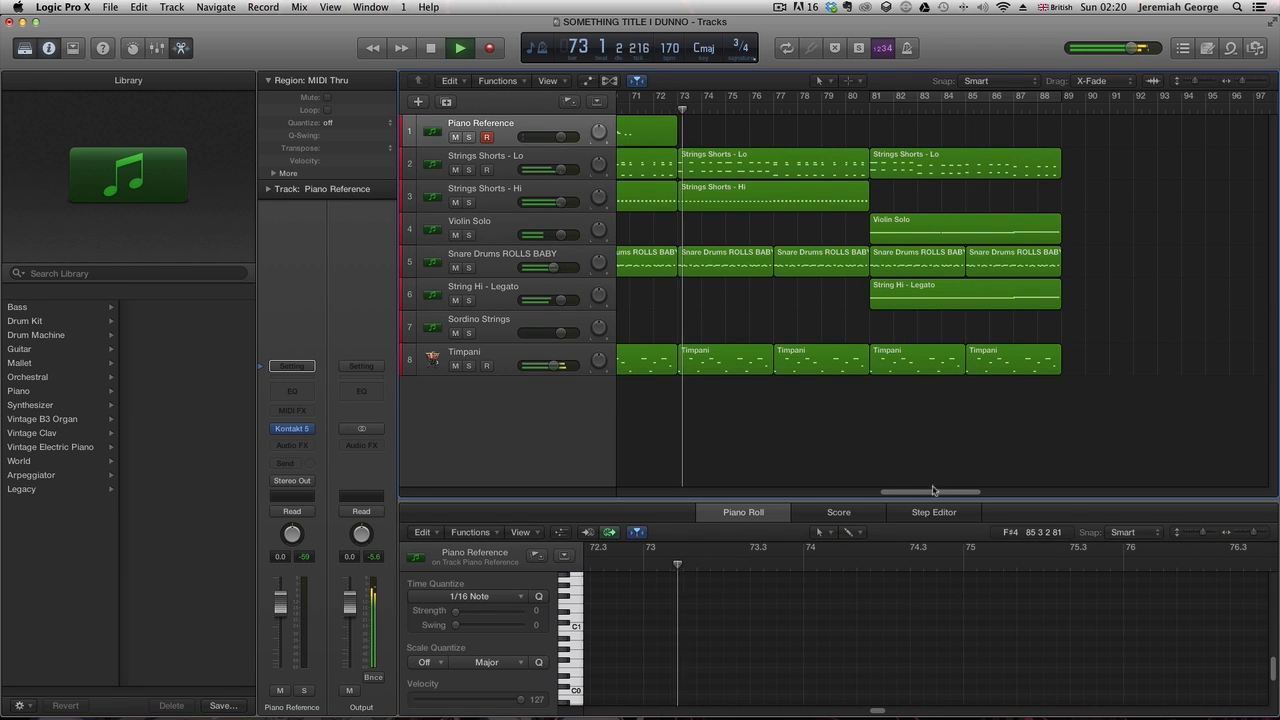
pyautogui.moveTo(931, 491); pyautogui.dragTo(780, 491)
pyautogui.click(788, 338)
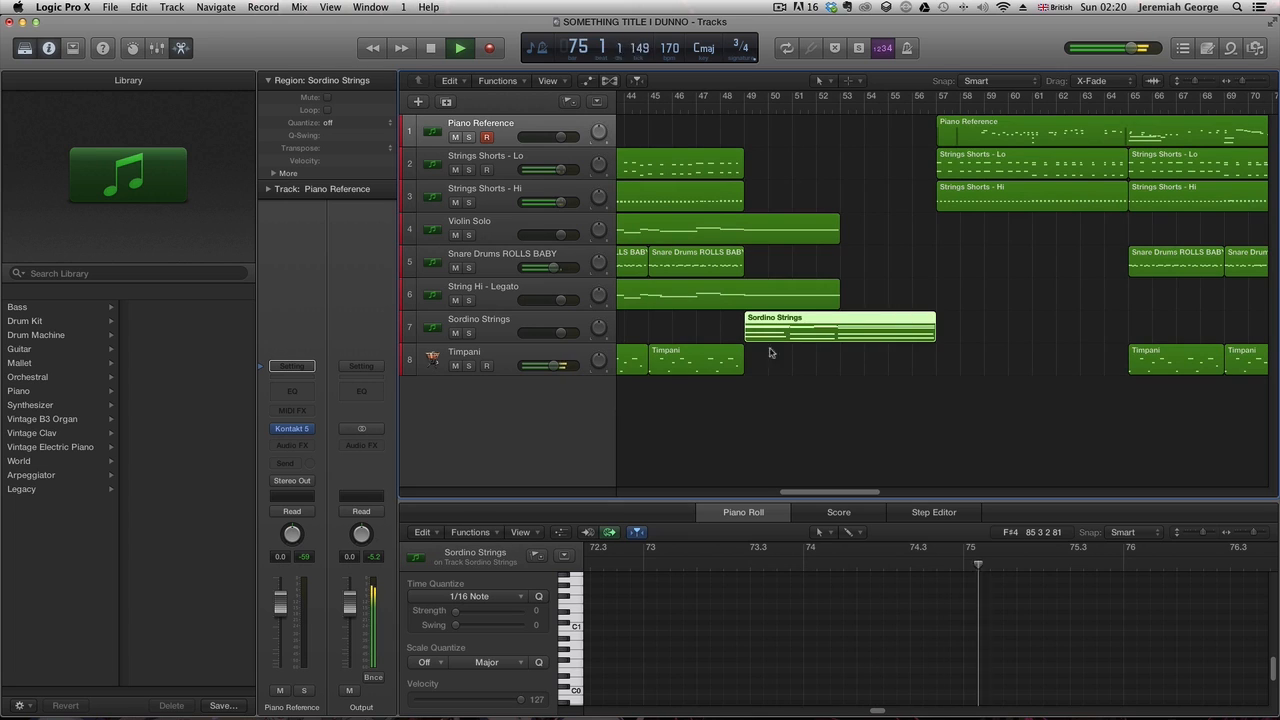
pyautogui.click(520, 325)
pyautogui.moveTo(817, 491); pyautogui.dragTo(908, 500)
pyautogui.press('space')
pyautogui.click(936, 110)
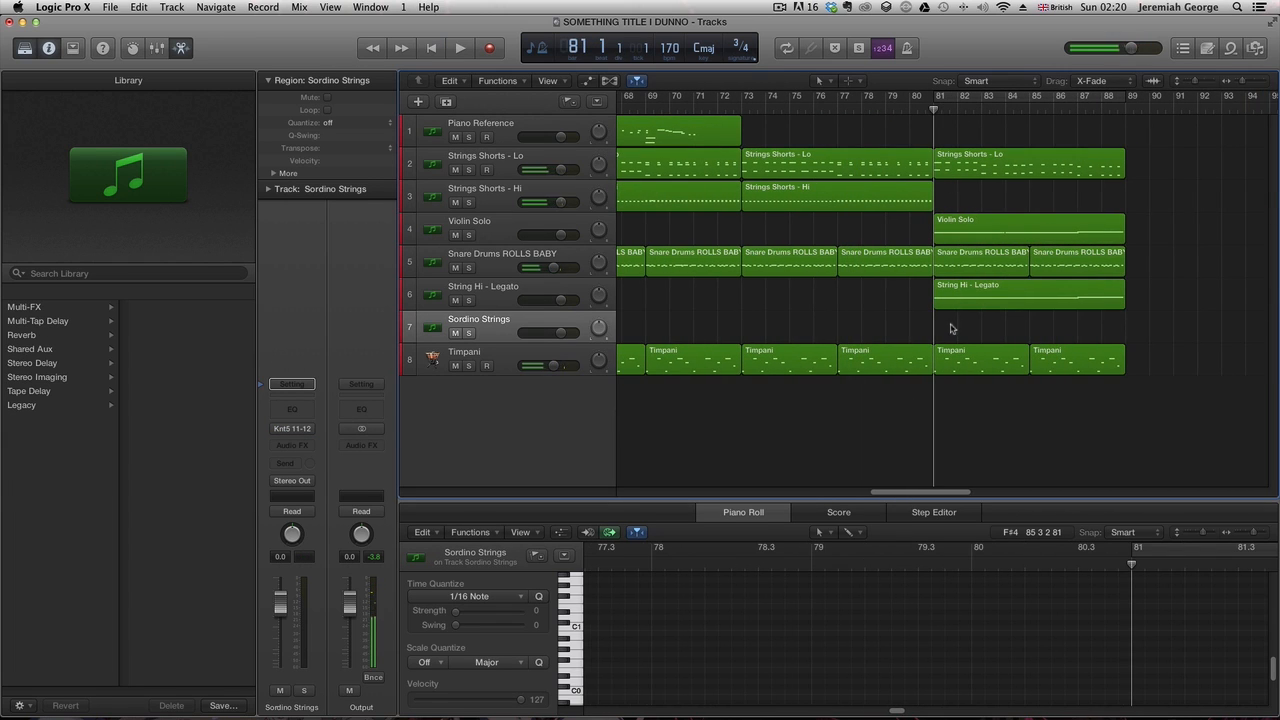
pyautogui.press('super+v')
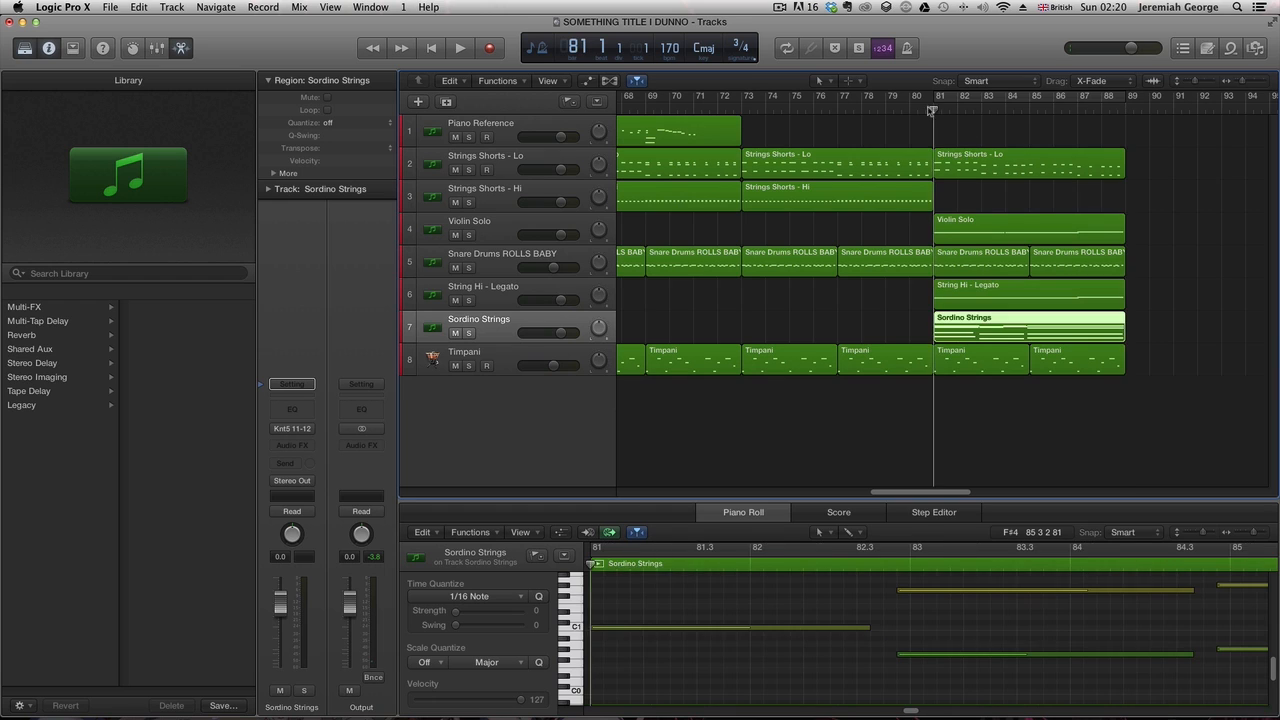
# - Play back the new section and return the playhead to the start of the song
pyautogui.press('space')
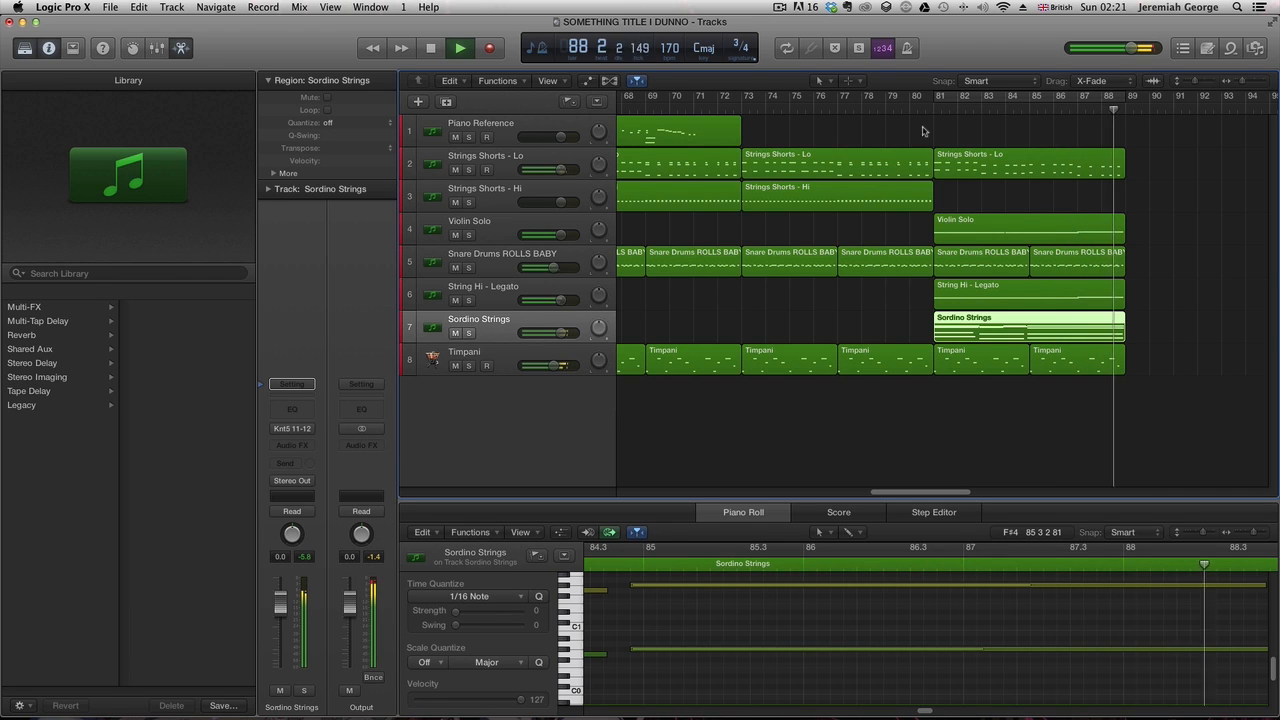
pyautogui.press('space')
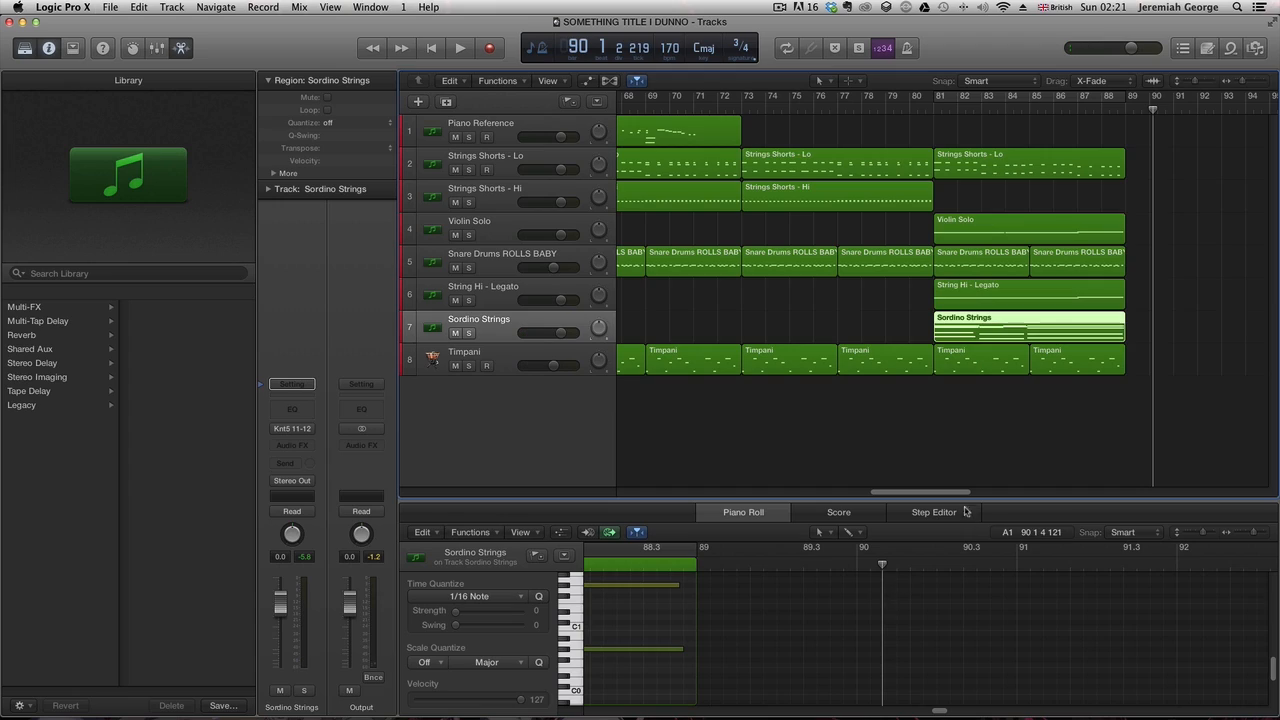
pyautogui.moveTo(1121, 103); pyautogui.dragTo(631, 123)
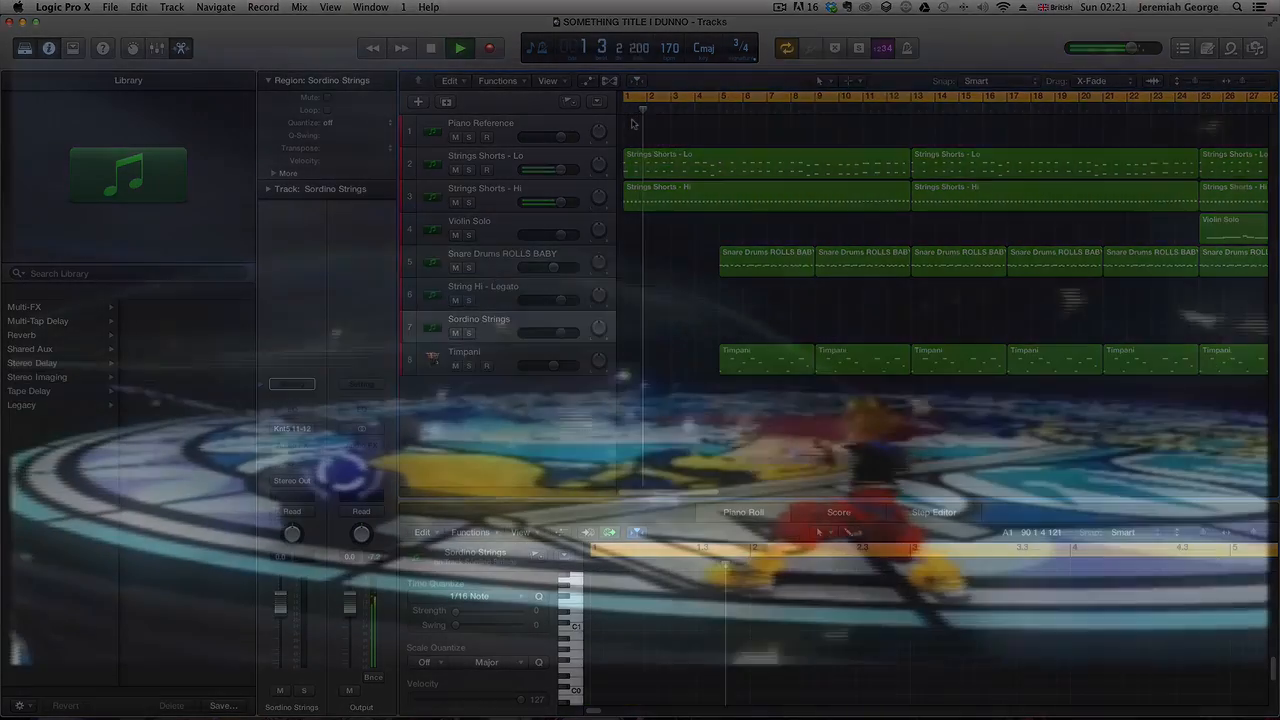